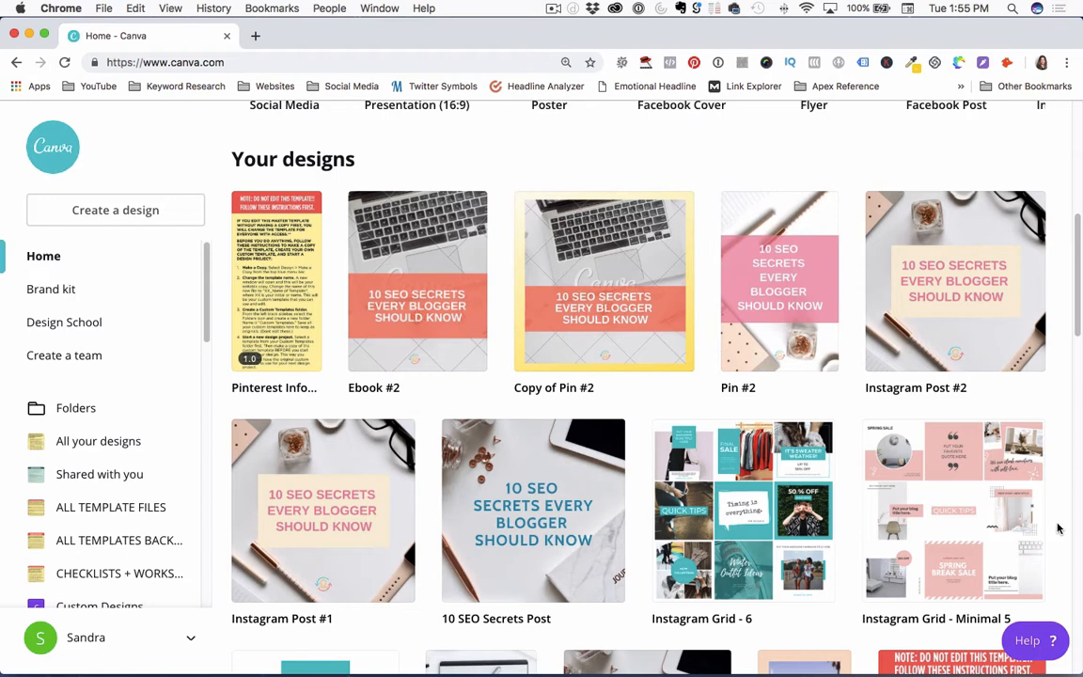
Look through the home page's design types and the existing designs.
scroll(564, 414, up, 5)
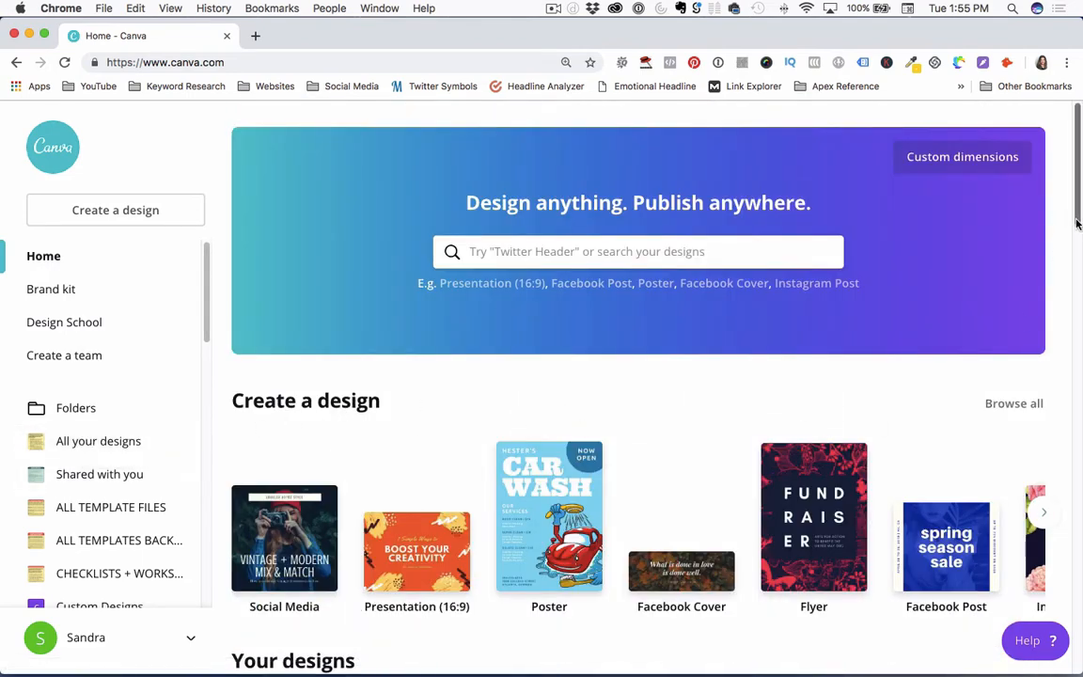
scroll(1081, 268, down, 3)
scroll(1080, 269, down, 15)
scroll(1066, 302, up, 20)
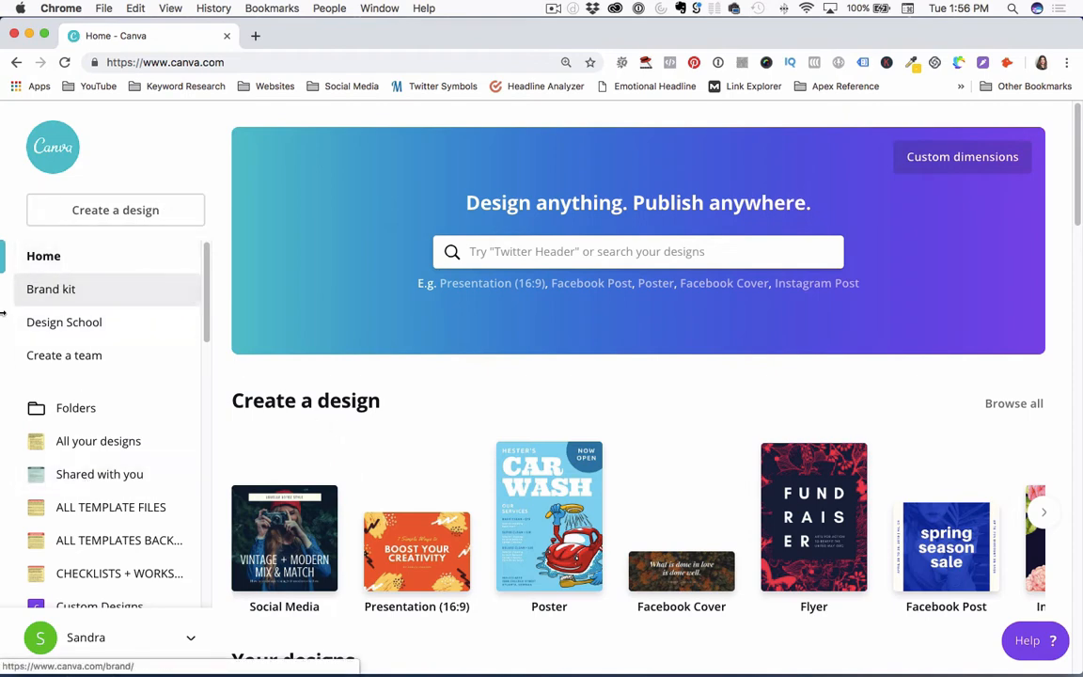
Open the brand kit and review its color palettes, logos, fonts and uploaded fonts.
click(85, 291)
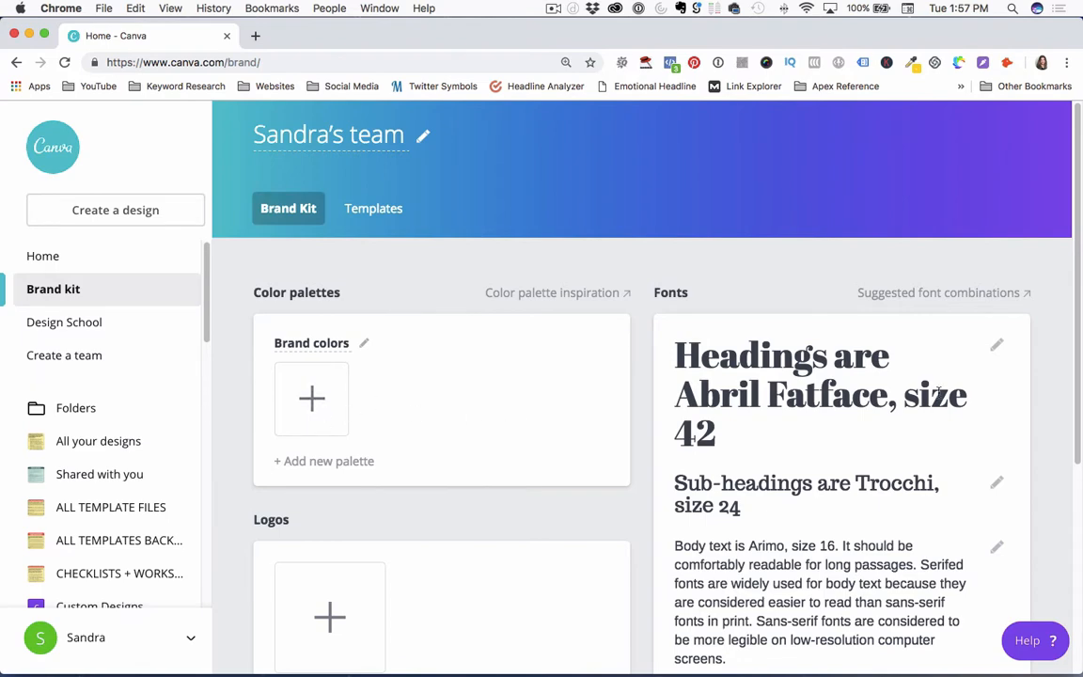
scroll(1051, 382, down, 3)
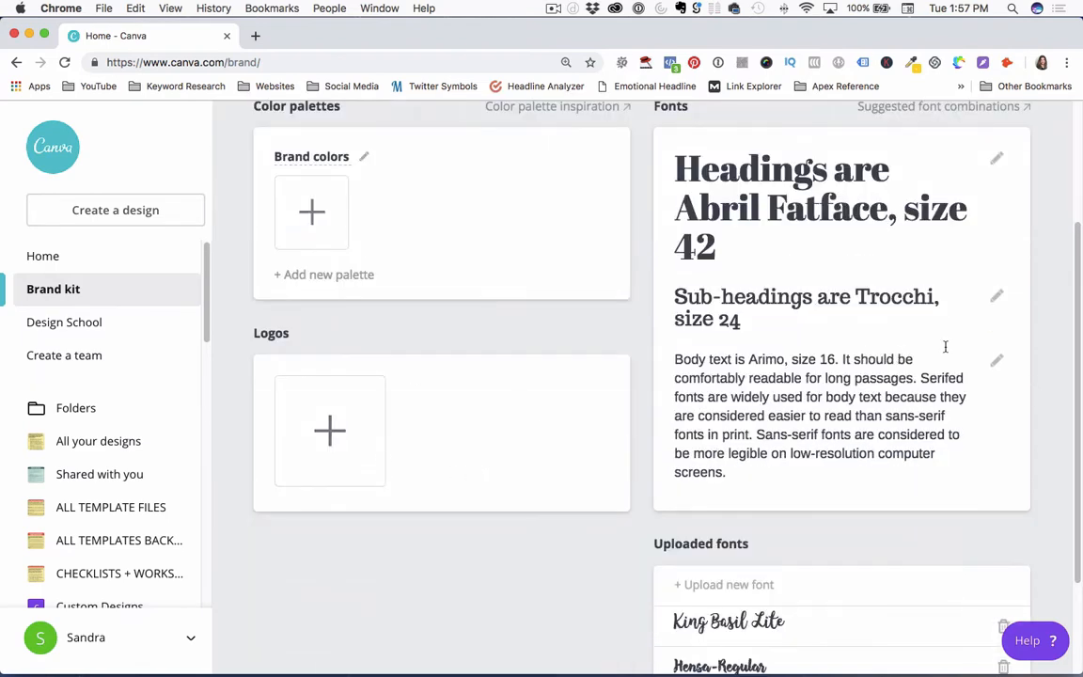
scroll(1052, 339, up, 1)
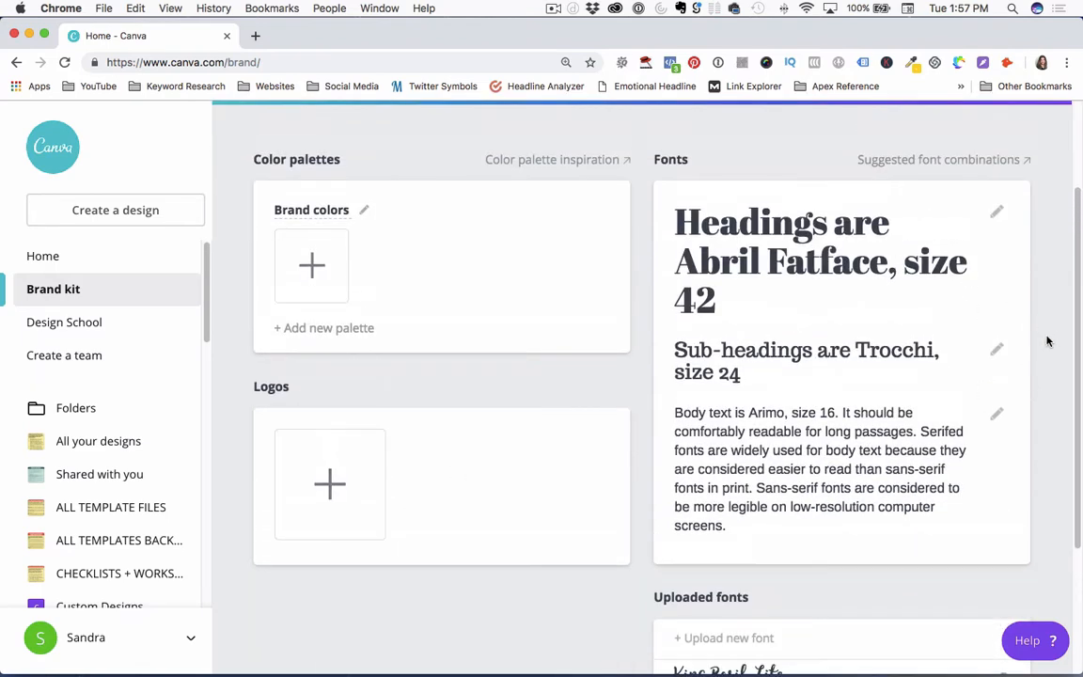
scroll(1048, 341, down, 3)
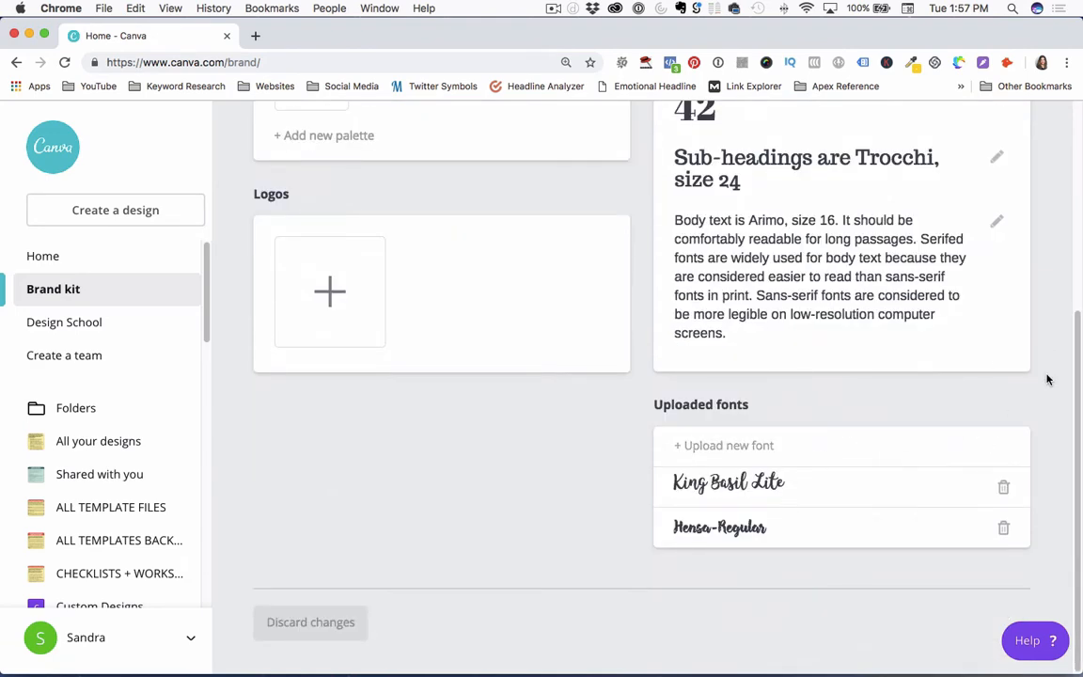
scroll(1049, 379, up, 4)
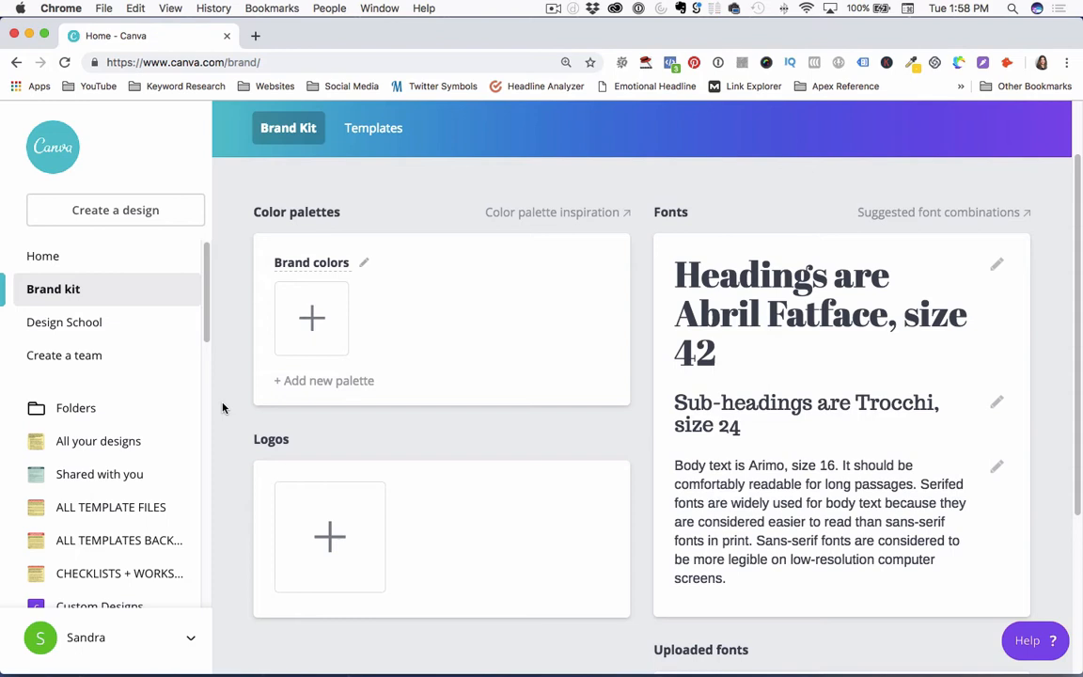
Browse the templates in the INSTAGRAM POST, FB GROUP HEADER, FB ADS TEMPLATE and FACEBOOK POST folders.
scroll(206, 363, down, 3)
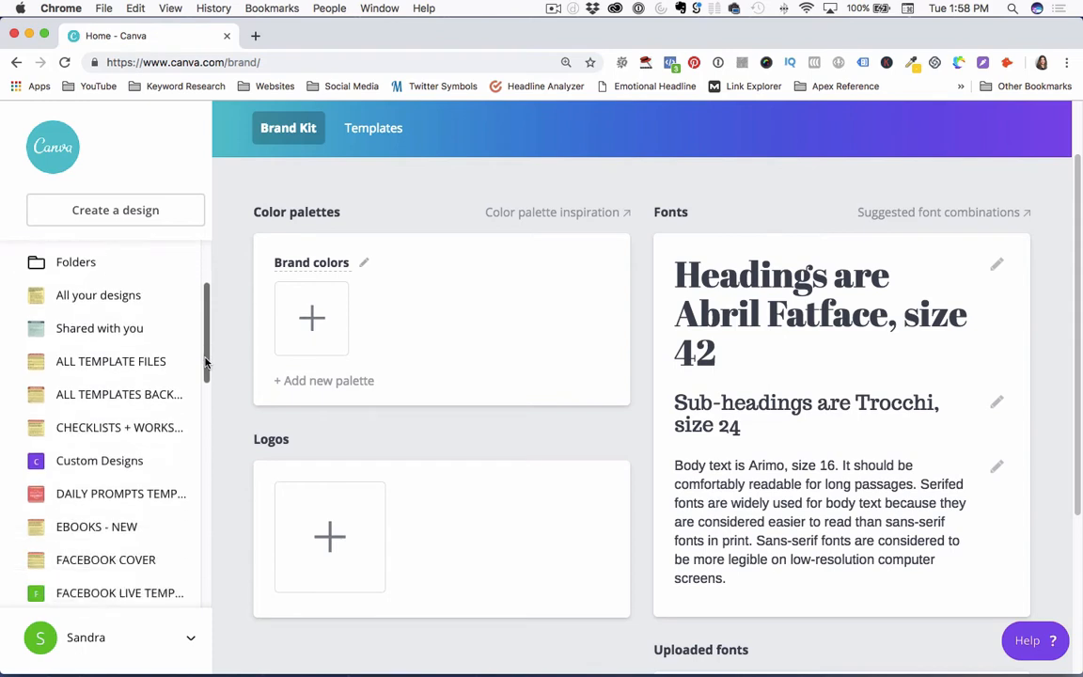
drag(206, 363, 182, 491)
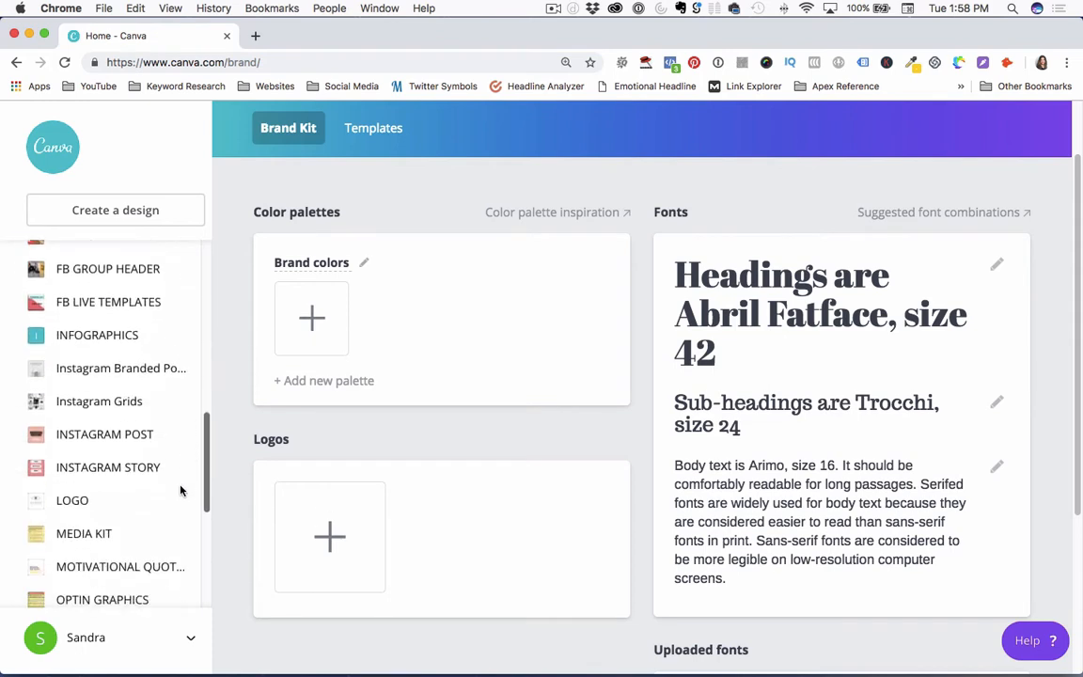
click(110, 437)
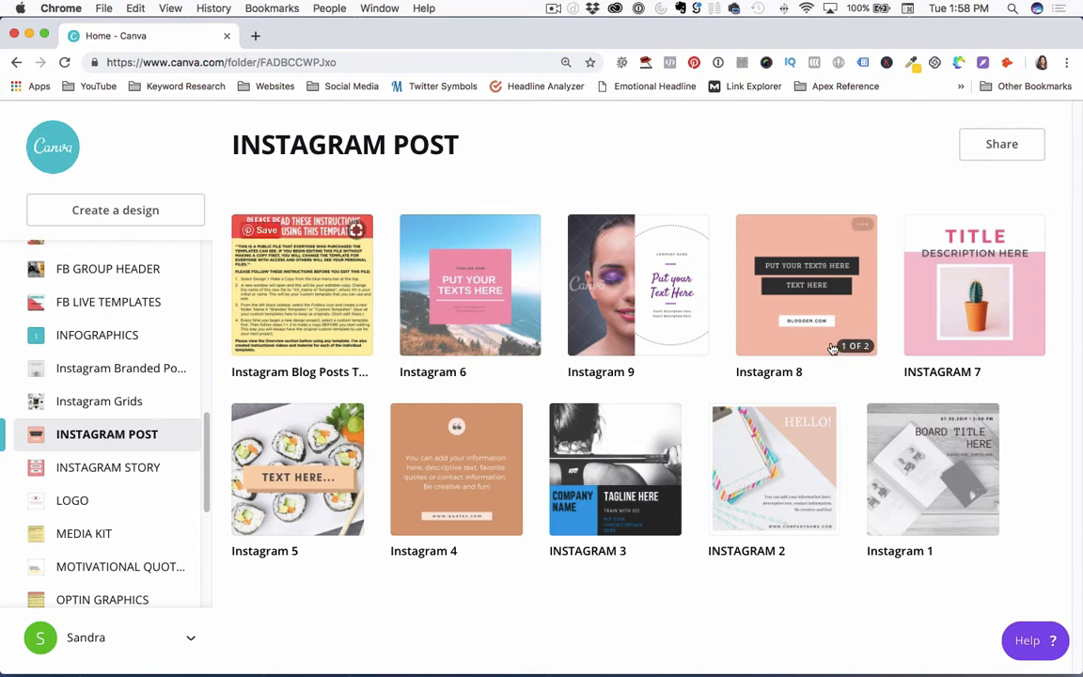
click(143, 270)
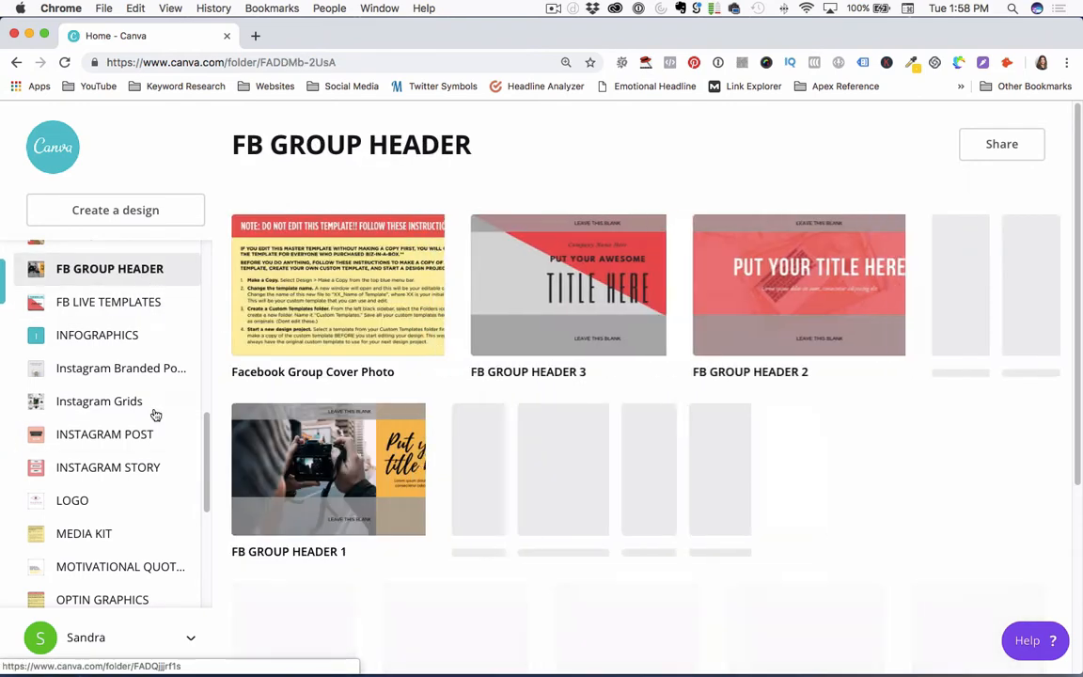
scroll(195, 419, up, 3)
scroll(213, 376, up, 2)
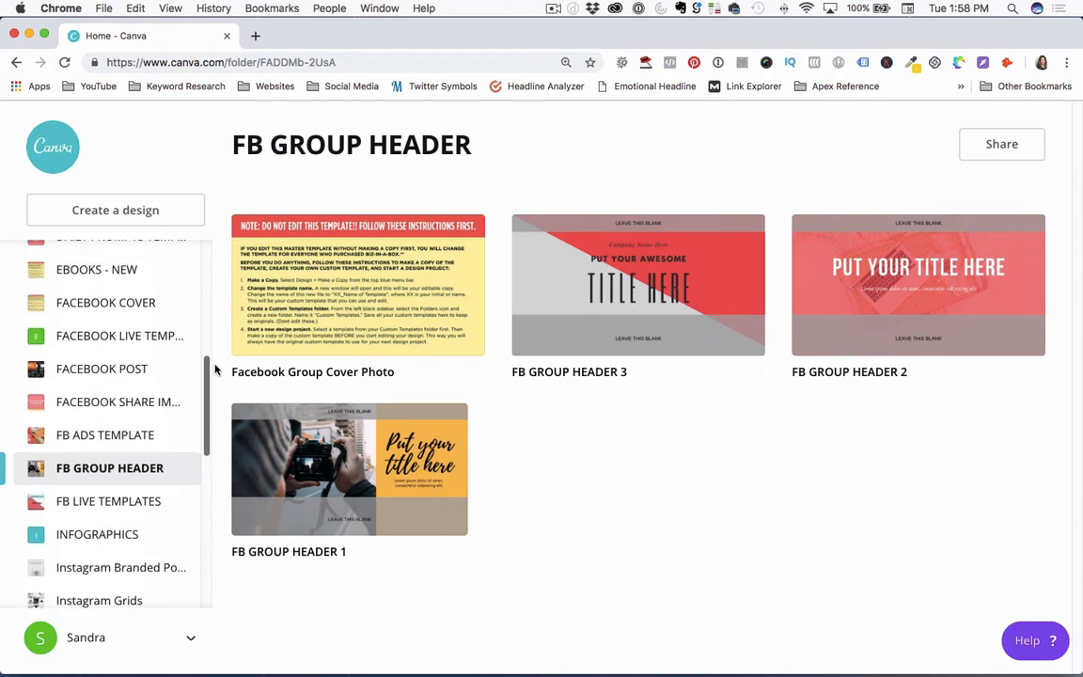
click(113, 443)
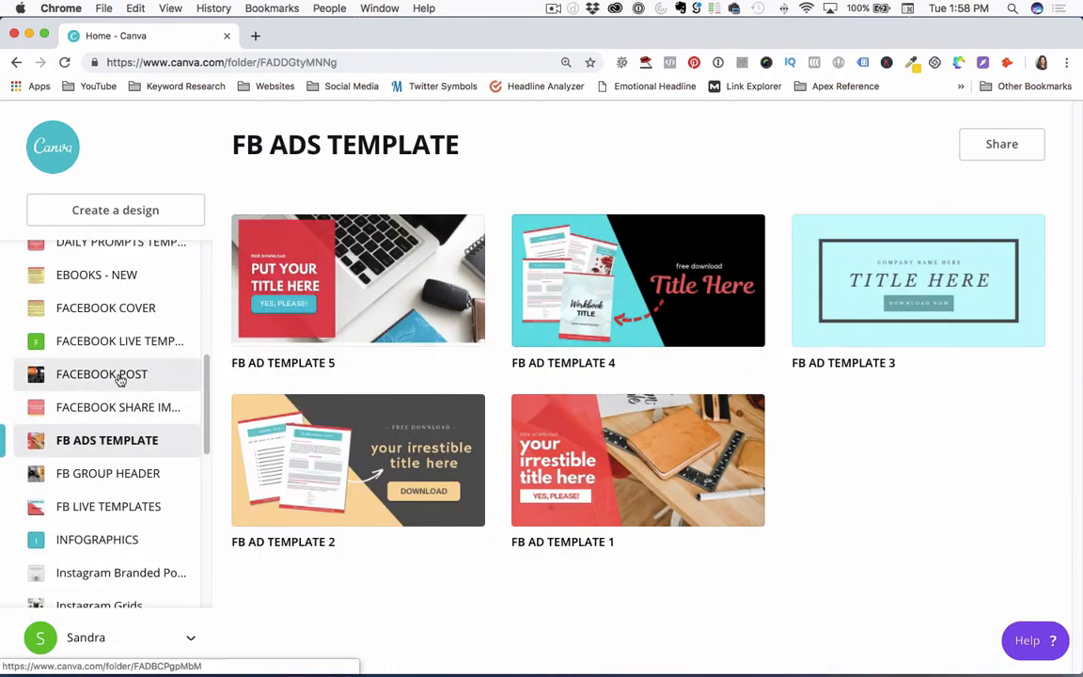
click(111, 374)
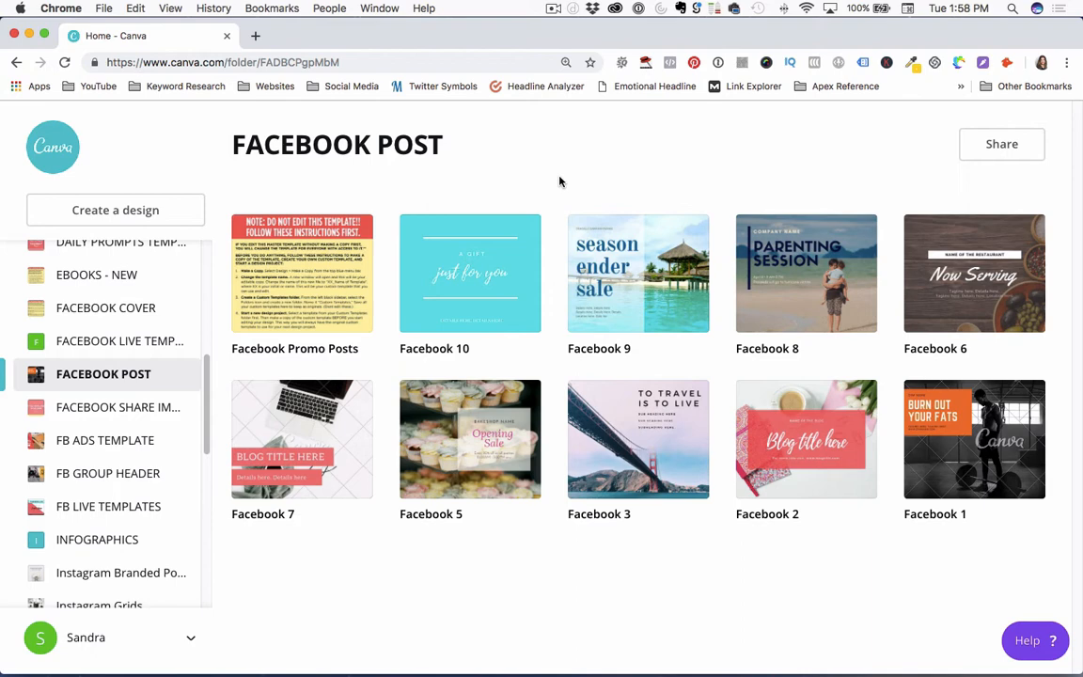
scroll(208, 334, up, 6)
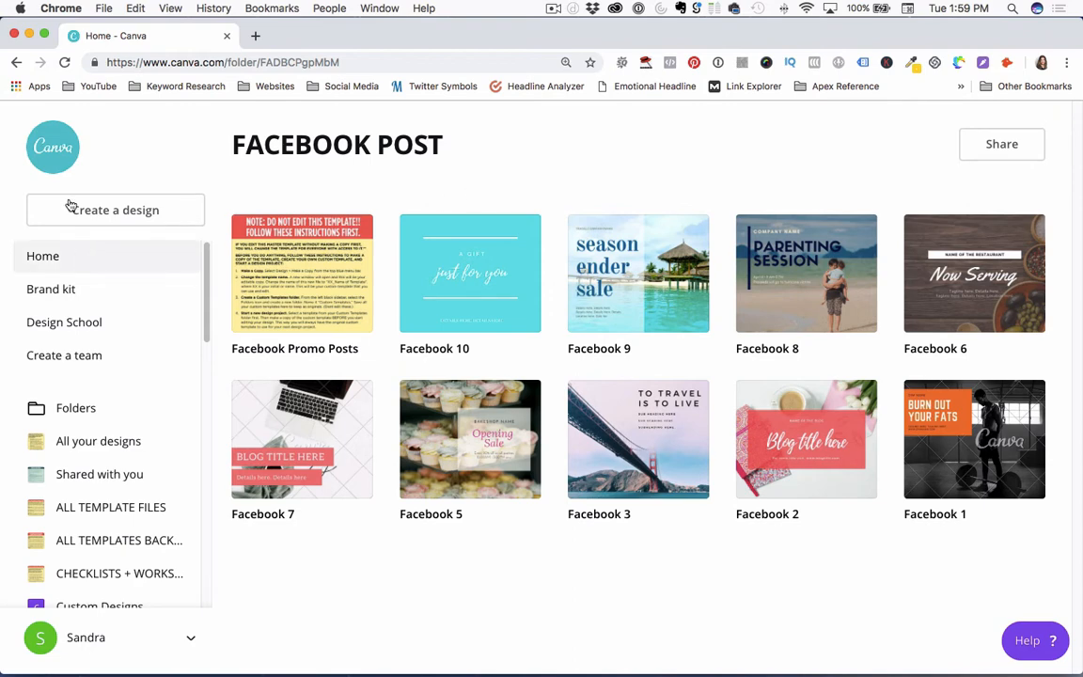
Make a copy of the Copy of Pin #2 design from the home page and close the original.
click(53, 160)
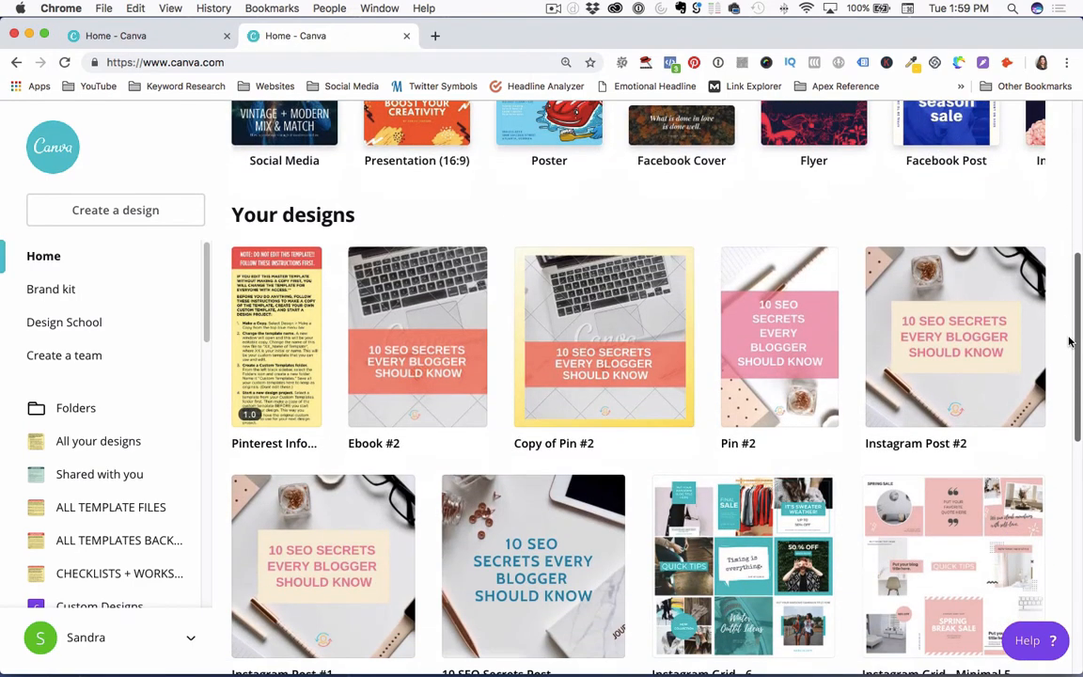
click(604, 312)
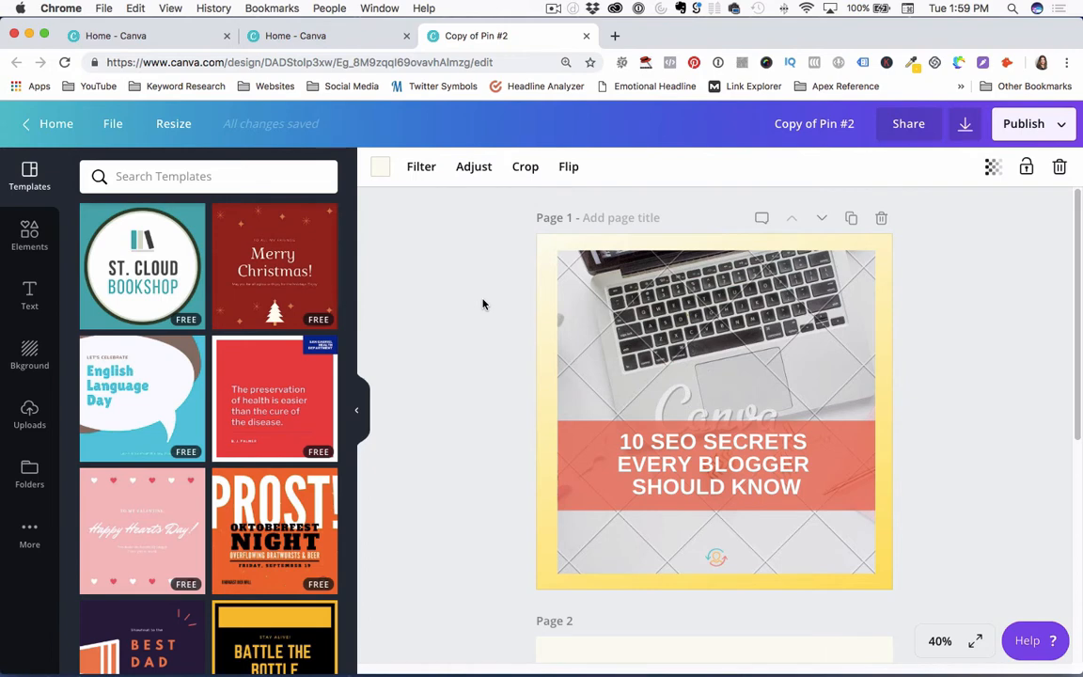
click(112, 124)
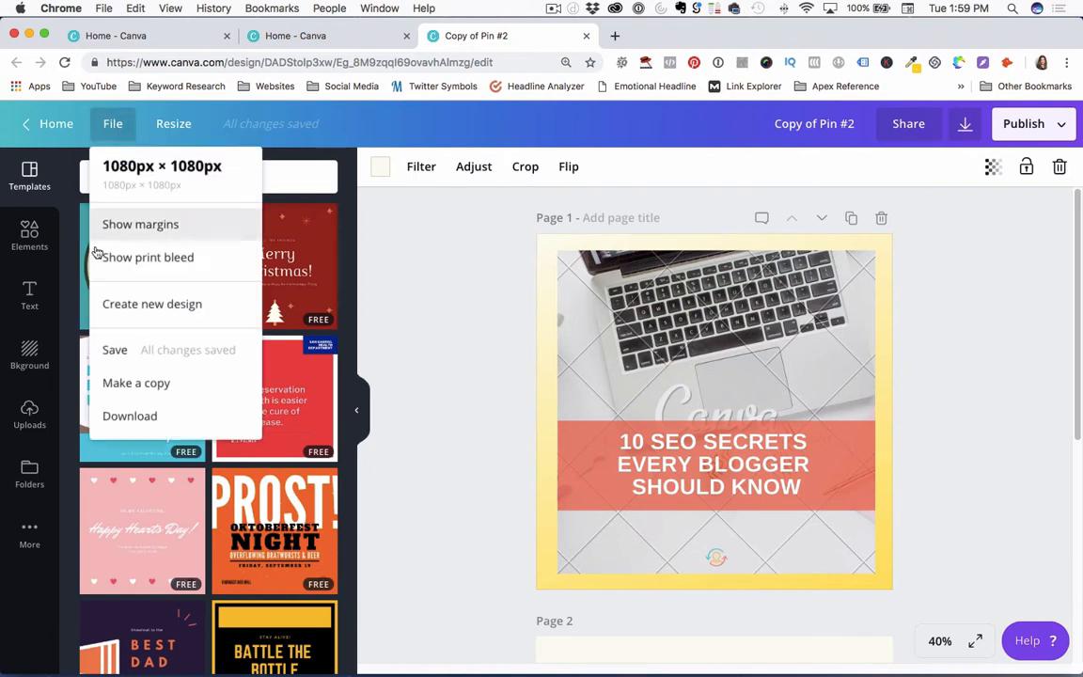
click(120, 383)
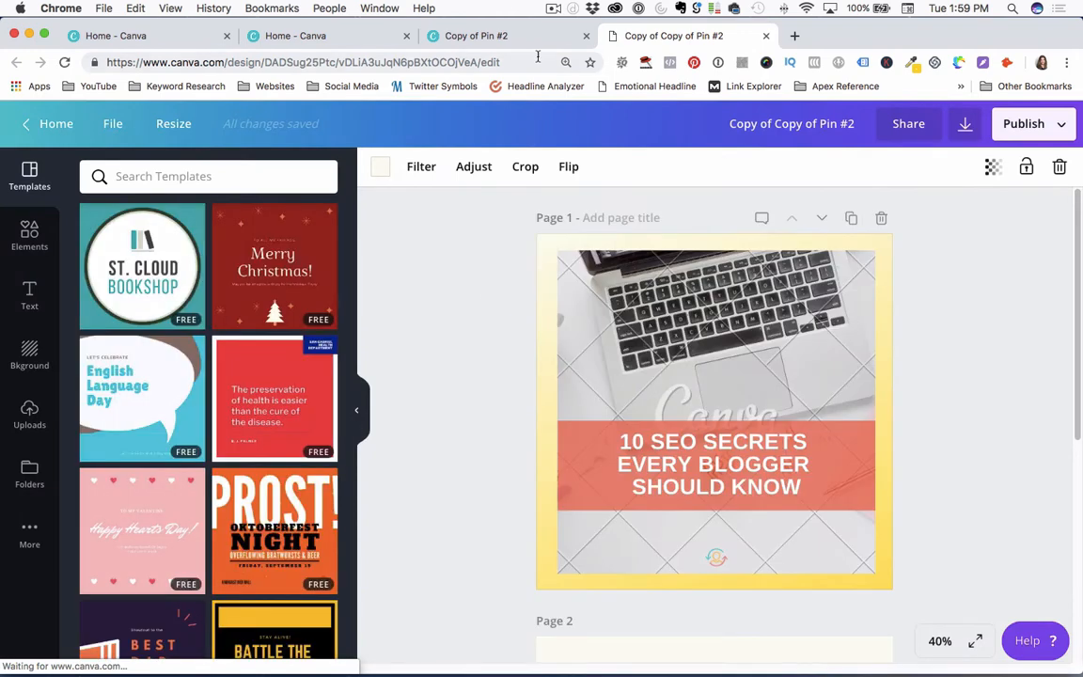
click(499, 38)
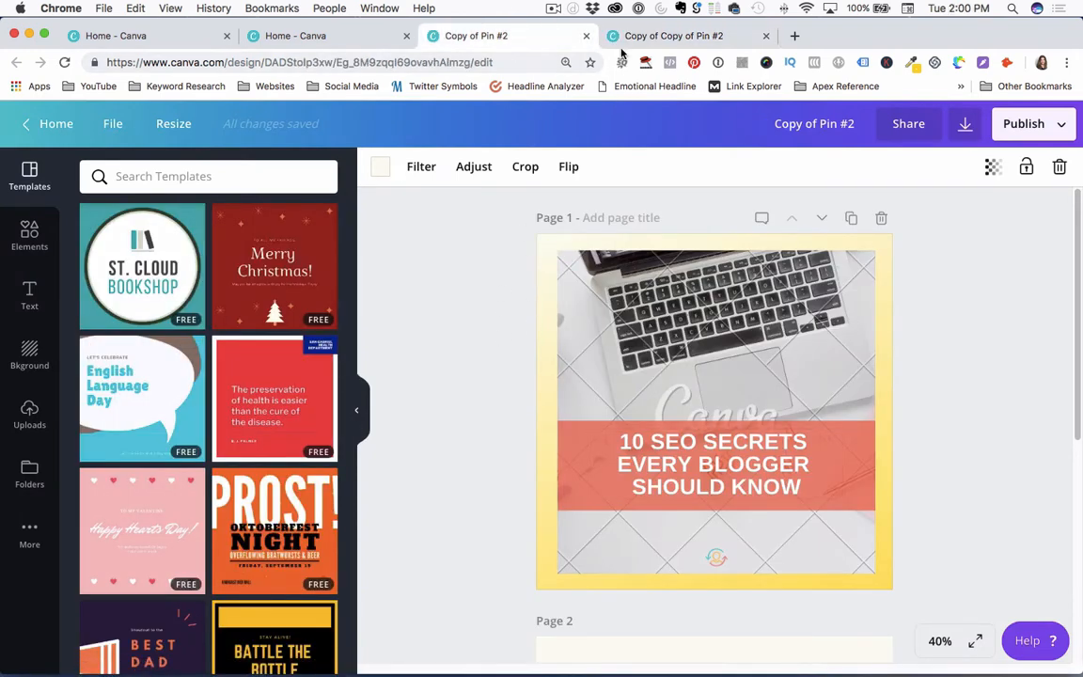
click(586, 36)
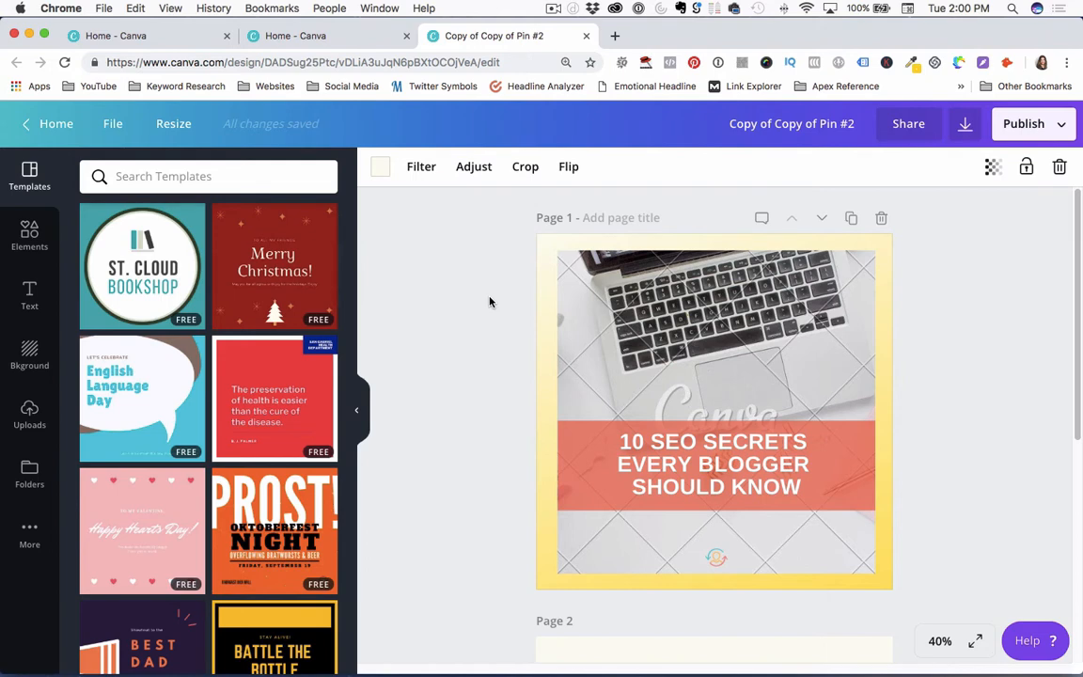
Return to the home page and view the design types offered for creating a design.
click(60, 128)
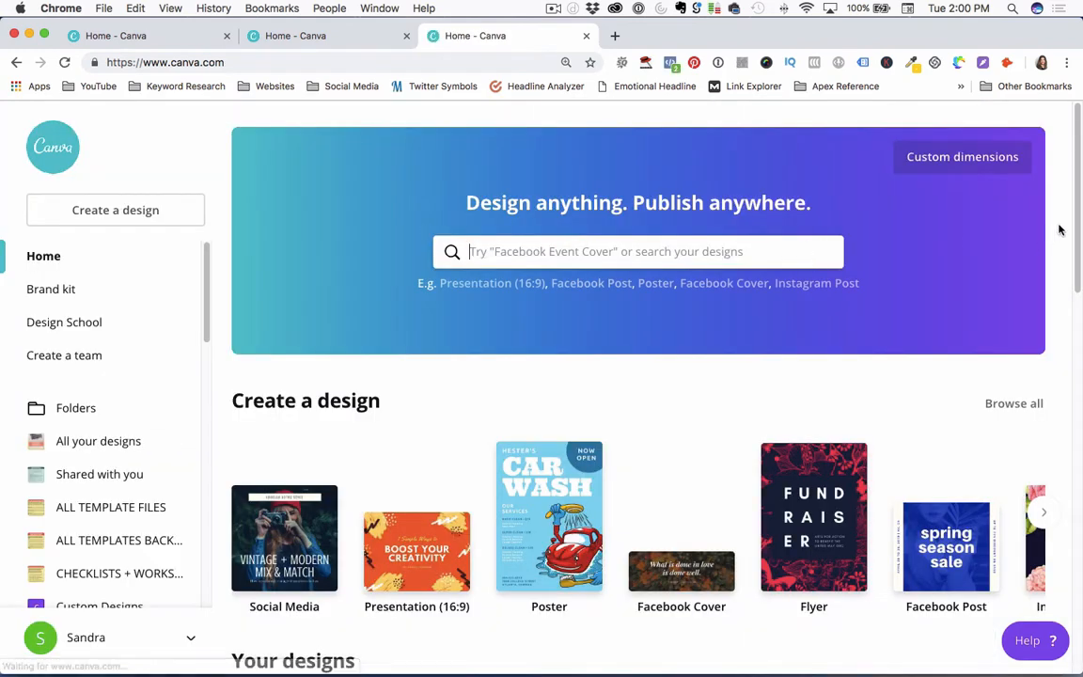
click(119, 213)
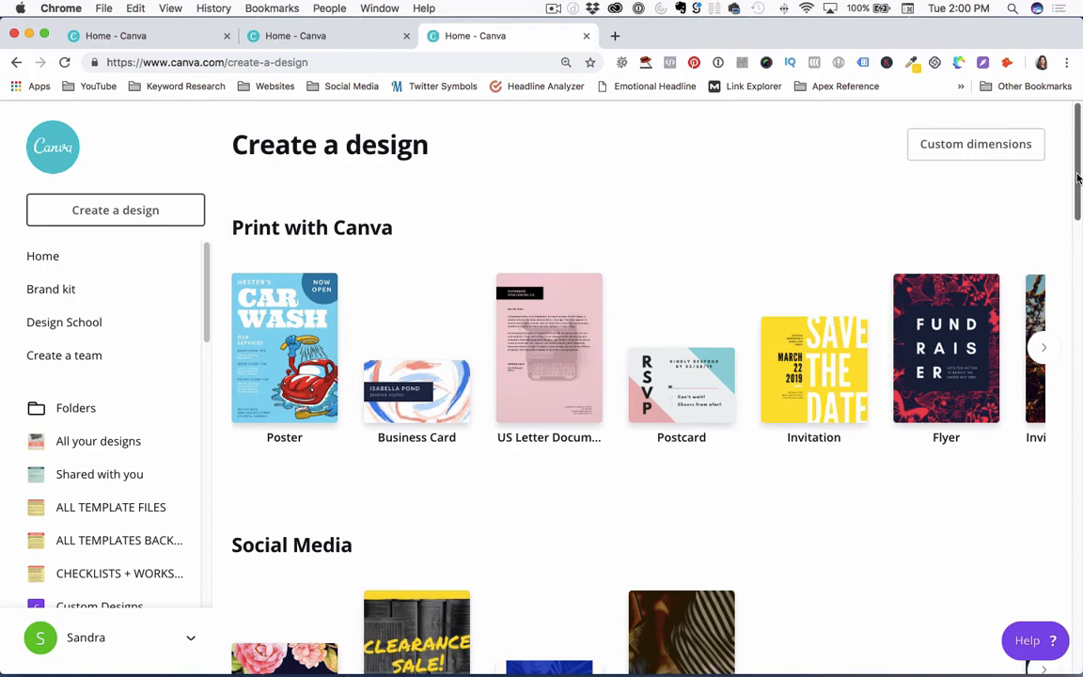
mouse_move(1078, 178)
mouse_down()
mouse_move(1072, 583)
mouse_move(1079, 176)
mouse_up()
mouse_move(1080, 176)
mouse_down()
mouse_move(1081, 238)
mouse_move(1081, 176)
mouse_up()
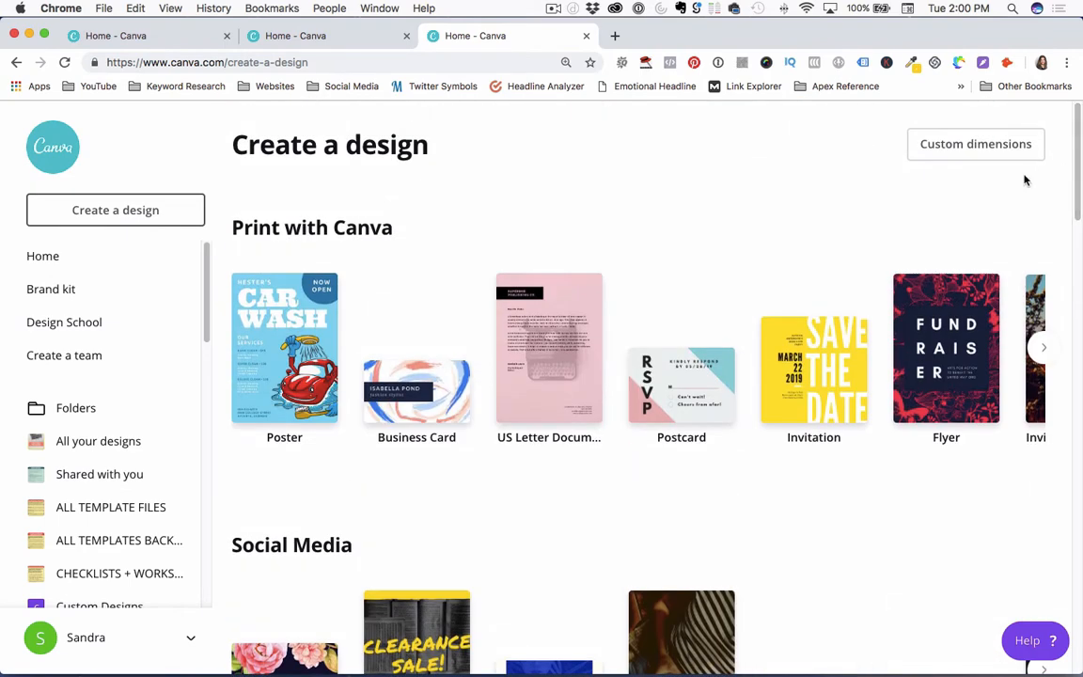
Create a new blank design with custom dimensions of 1080 × 1080 px.
click(964, 146)
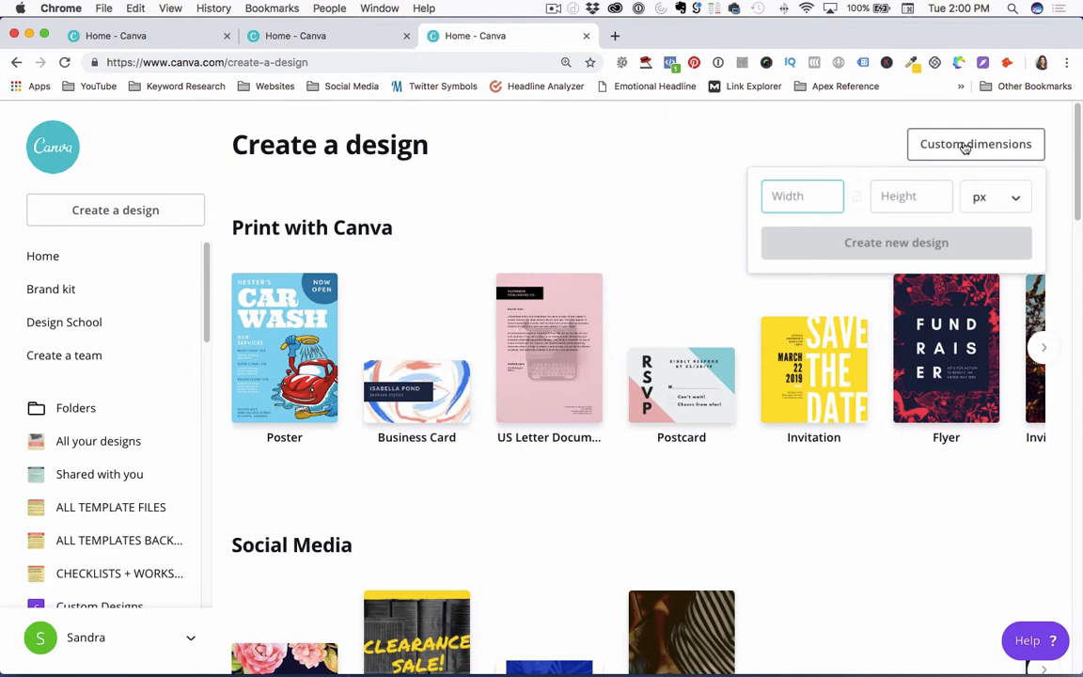
text(1080)
key(Tab)
text(108)
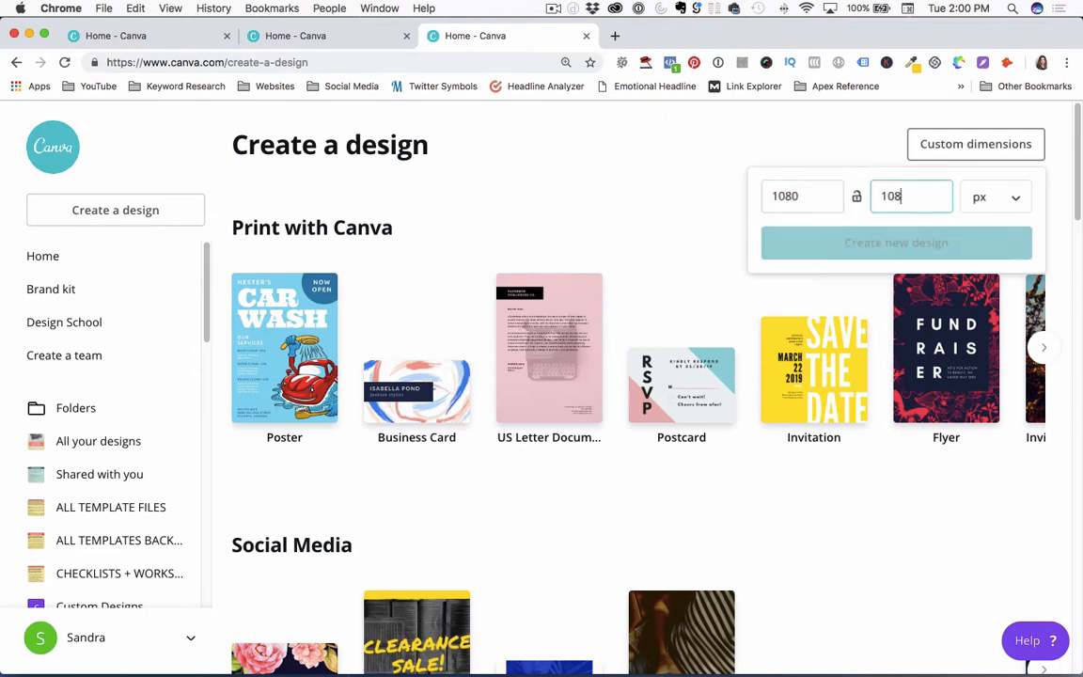
text(0)
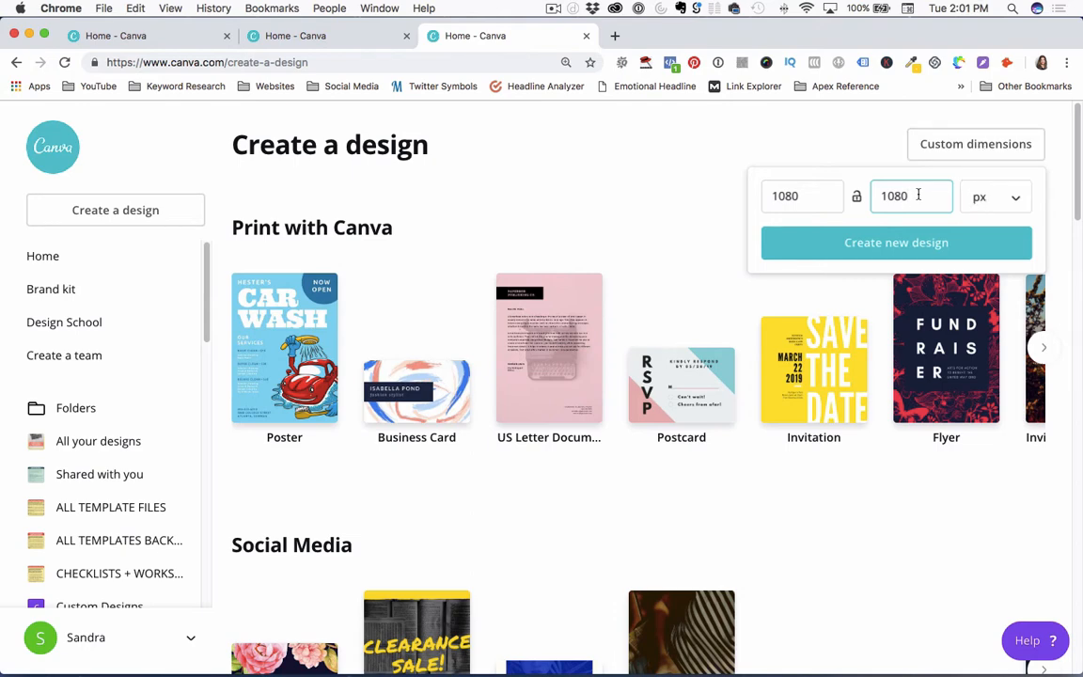
click(999, 202)
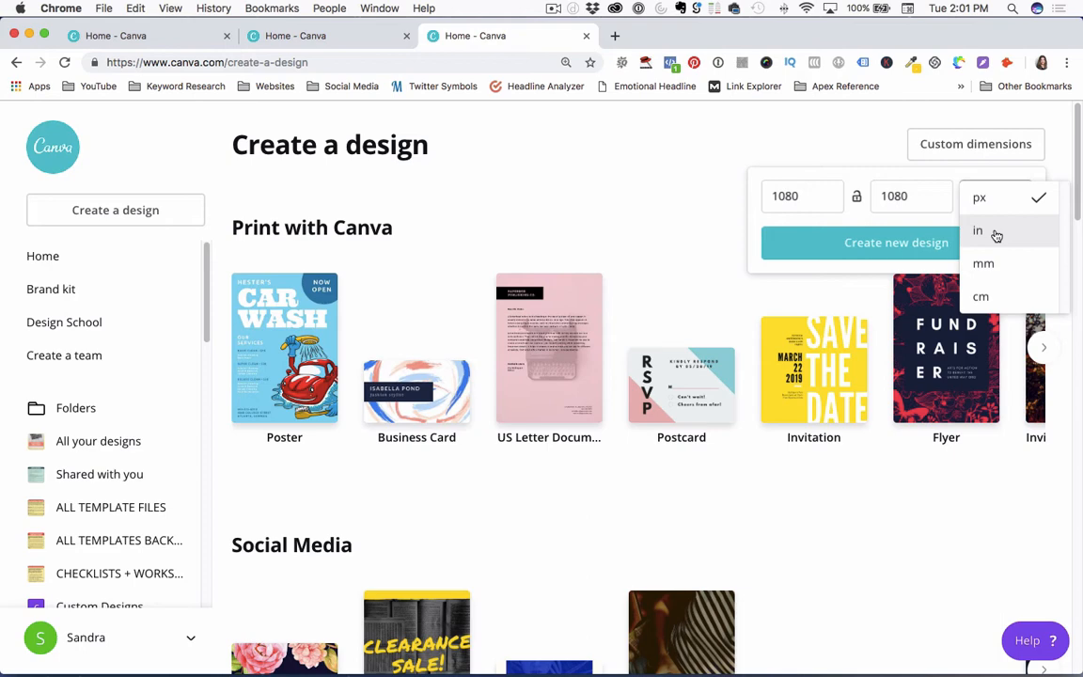
click(834, 245)
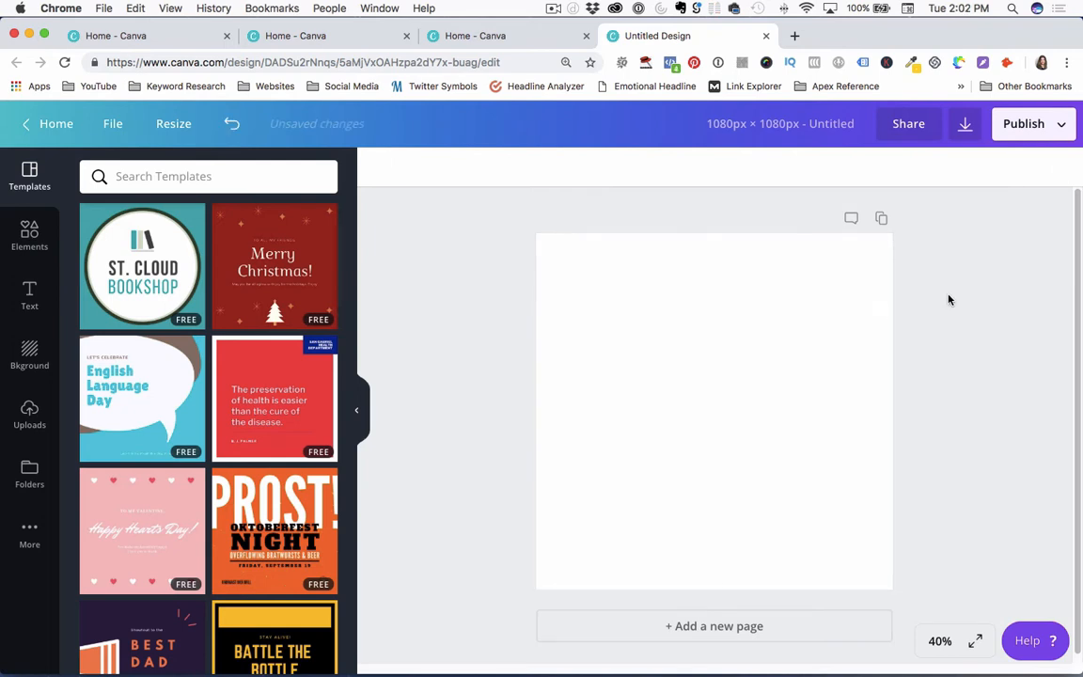
Add a second page to the blank design and set its background to dark gray.
click(710, 626)
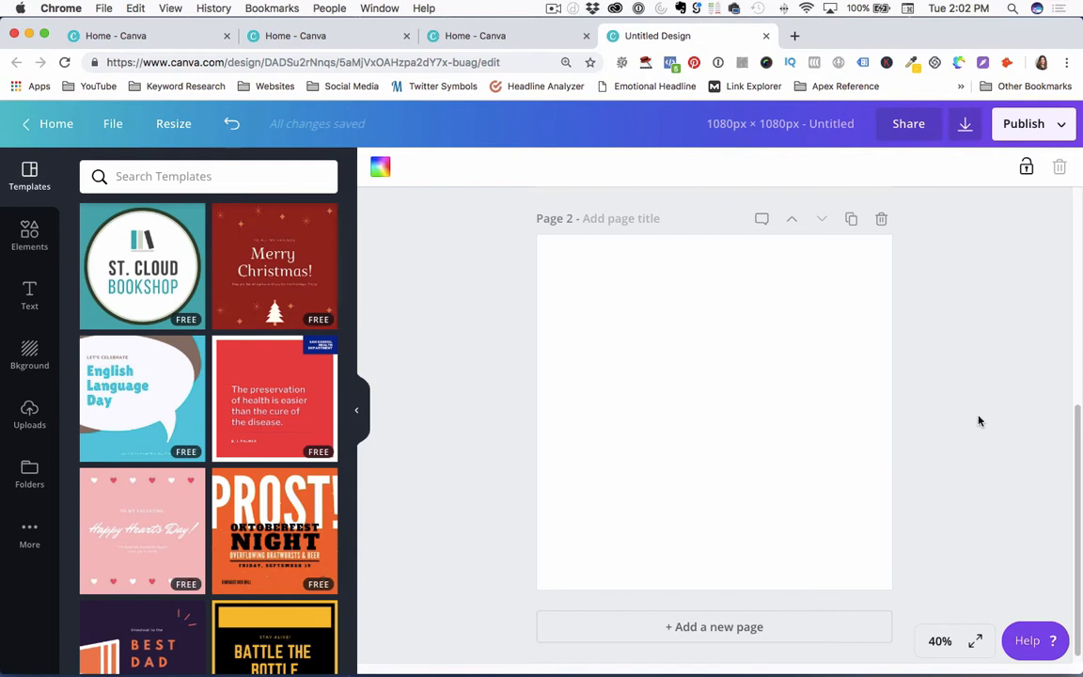
click(380, 167)
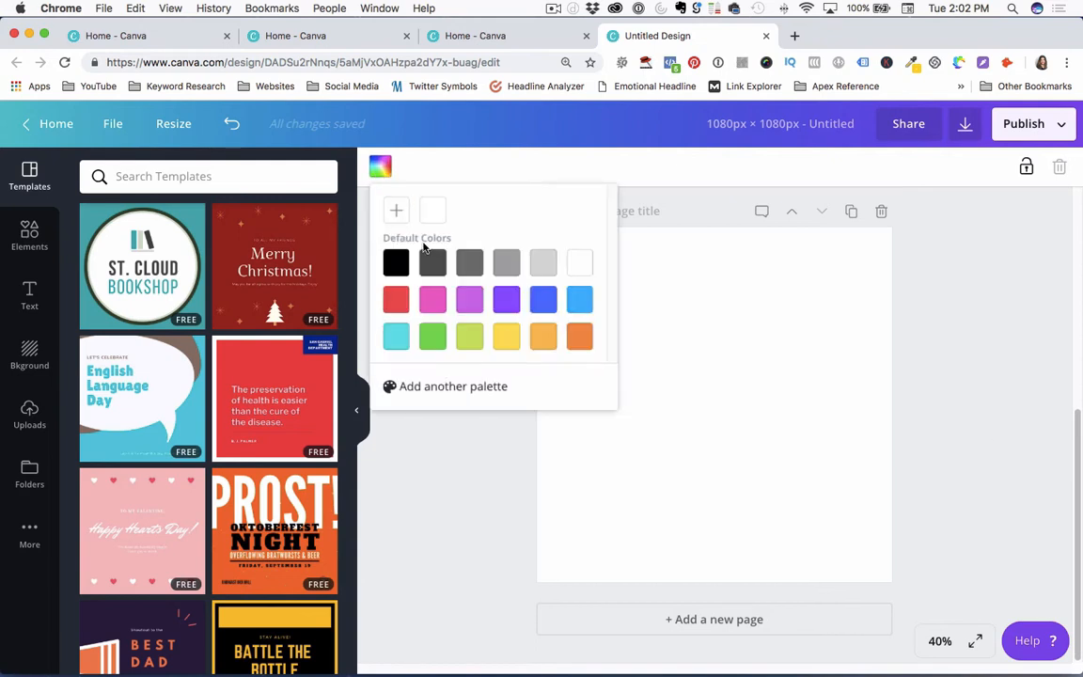
click(432, 263)
click(969, 344)
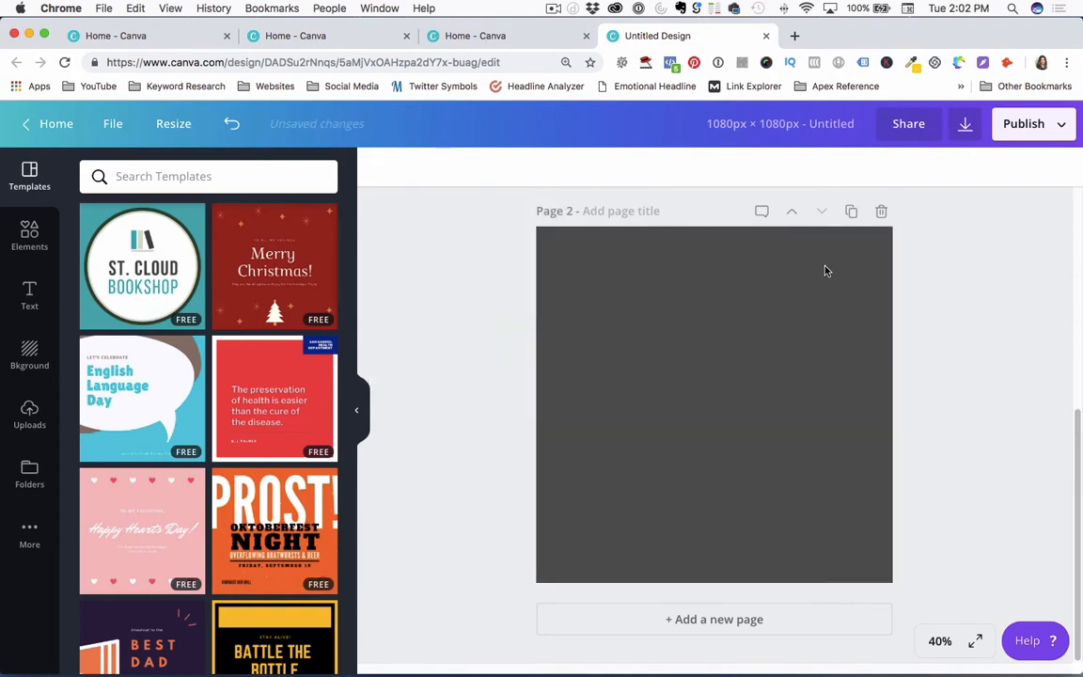
Move the dark gray page ahead of the white one and back behind it, and delete it.
click(793, 271)
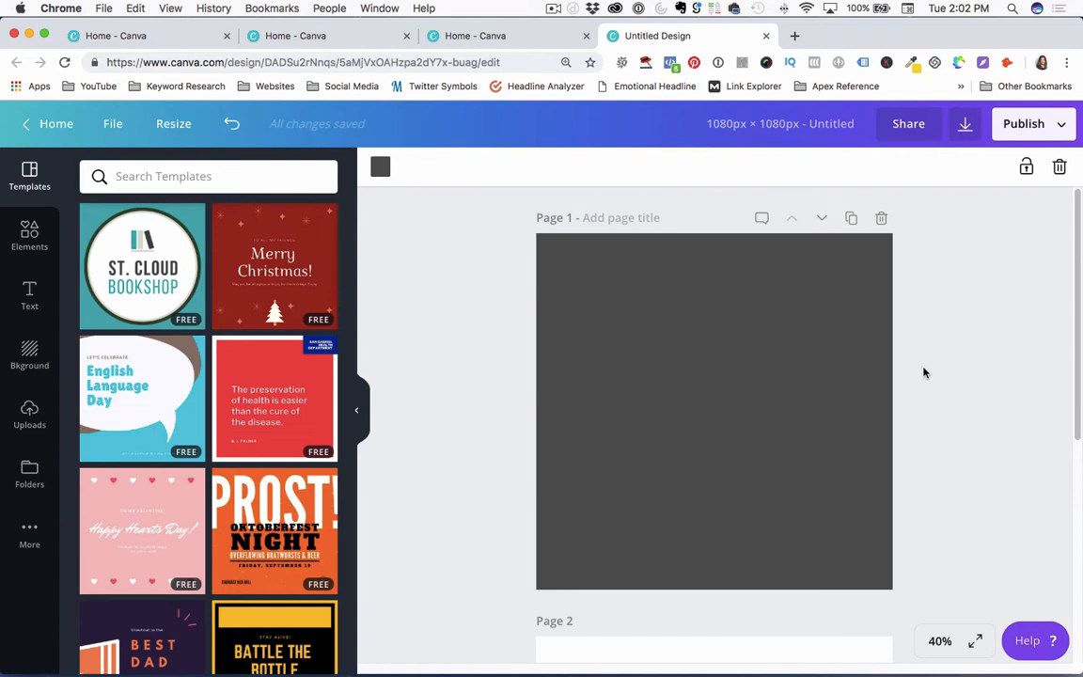
click(821, 218)
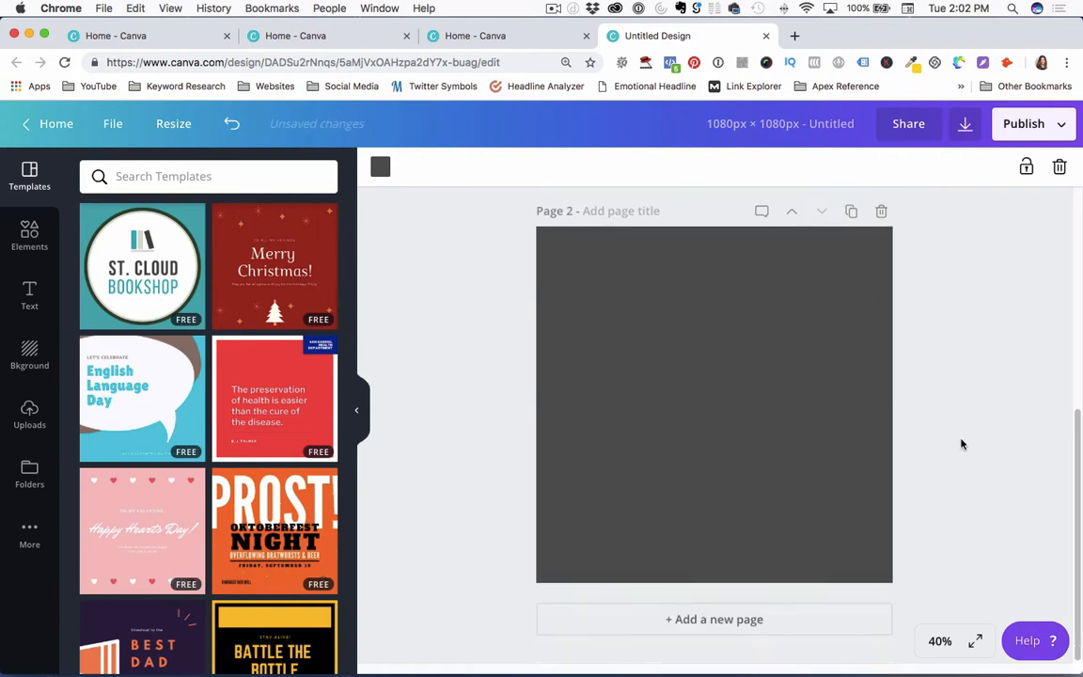
click(880, 238)
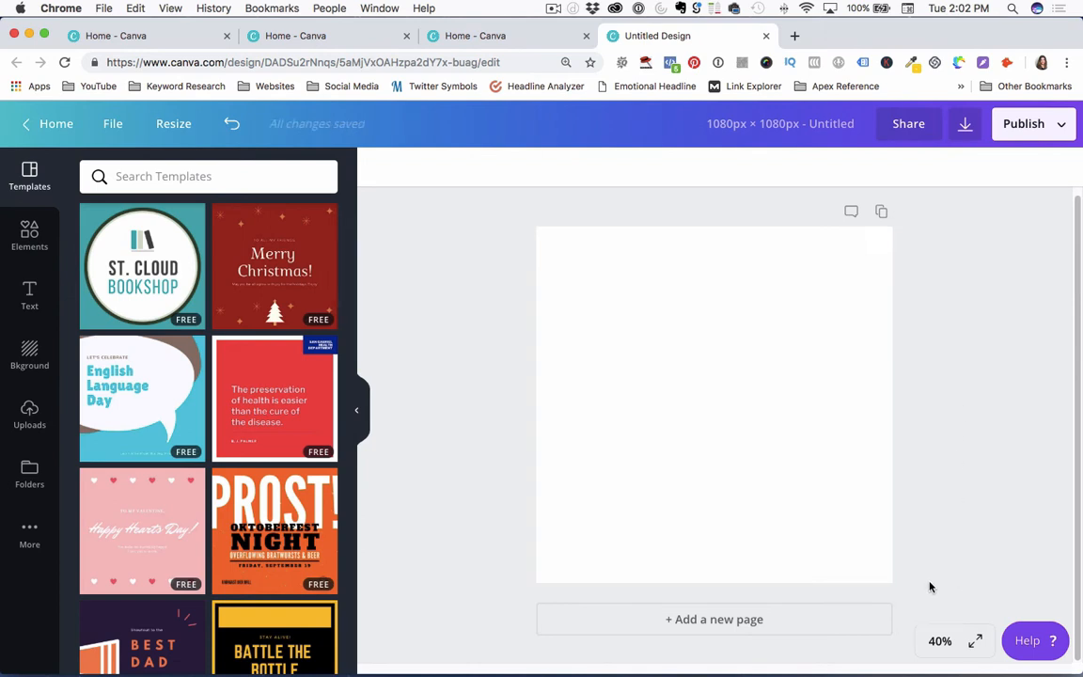
View the page at 100% and 25% zoom, and return the zoom to Fit.
click(938, 643)
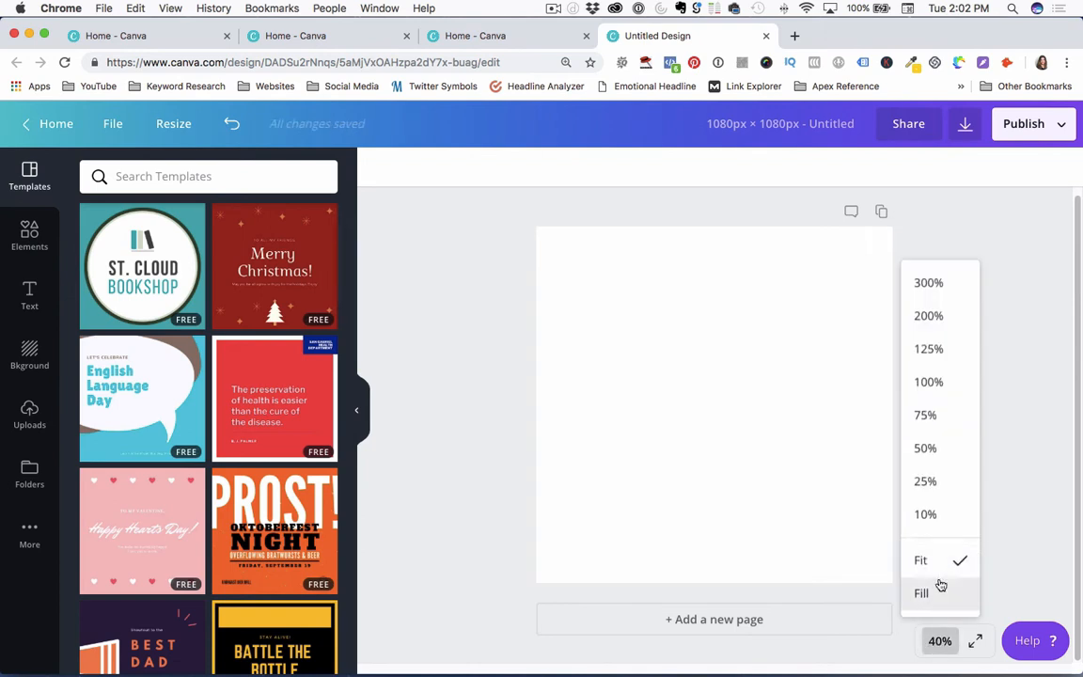
click(930, 382)
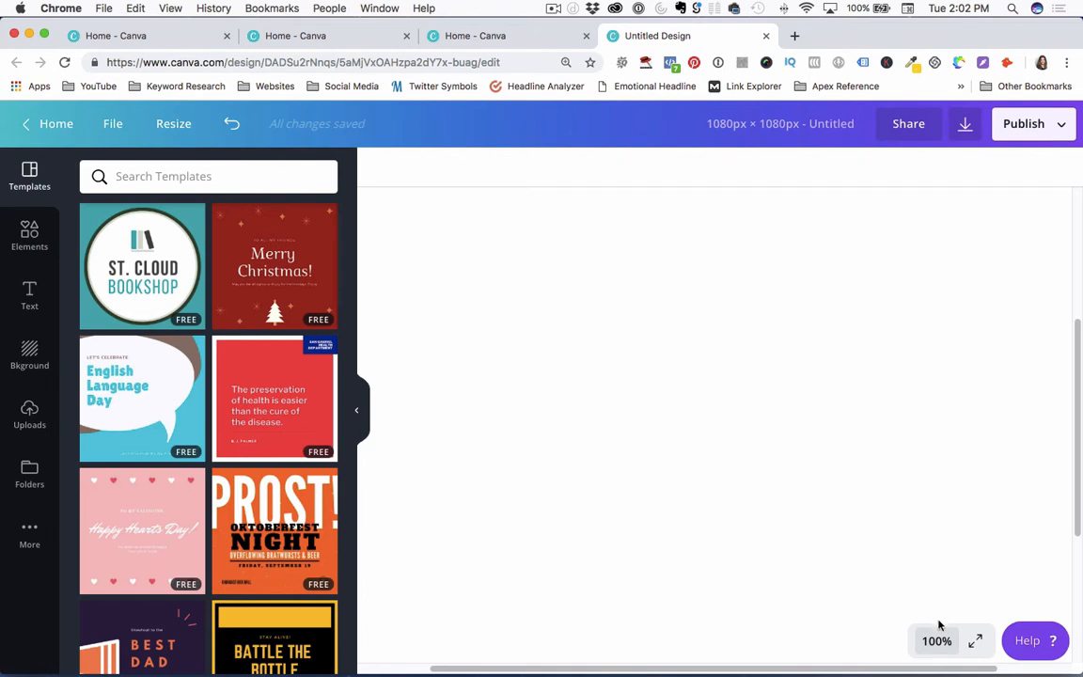
click(939, 642)
click(923, 484)
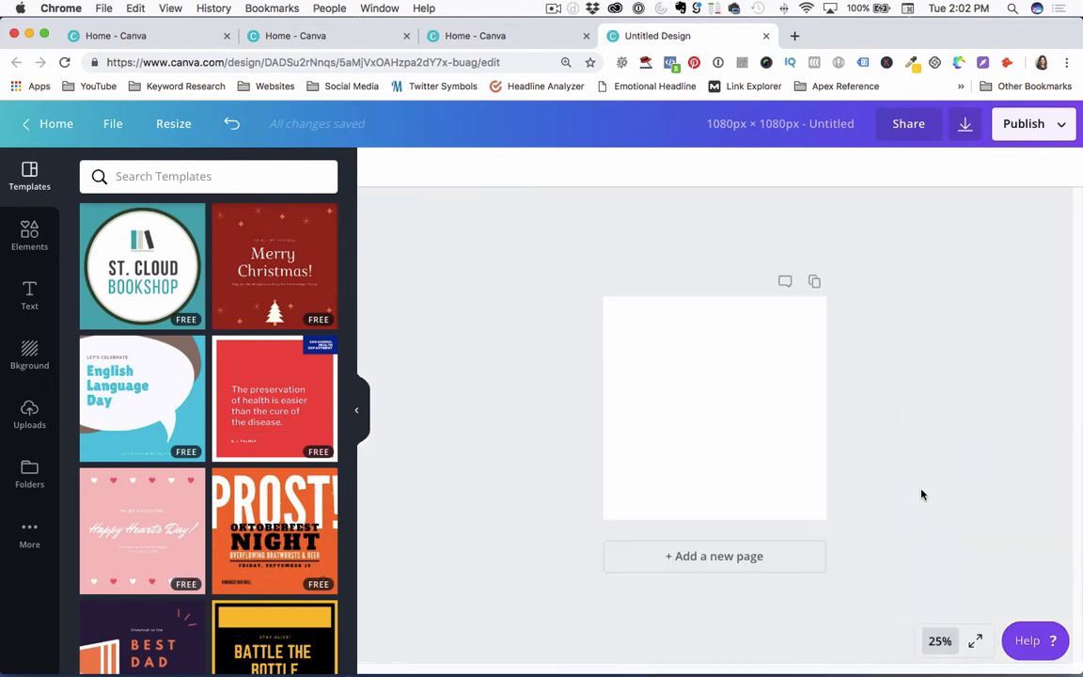
click(943, 640)
click(922, 562)
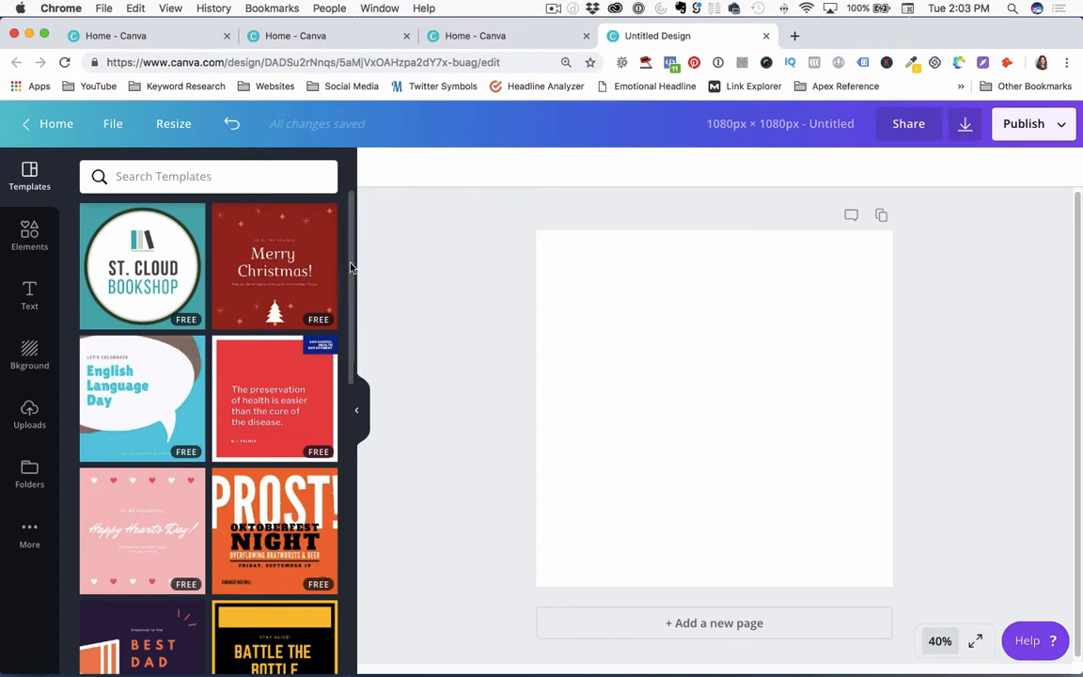
Look through the photo and graphic categories offered in the Elements library.
drag(351, 301, 451, 280)
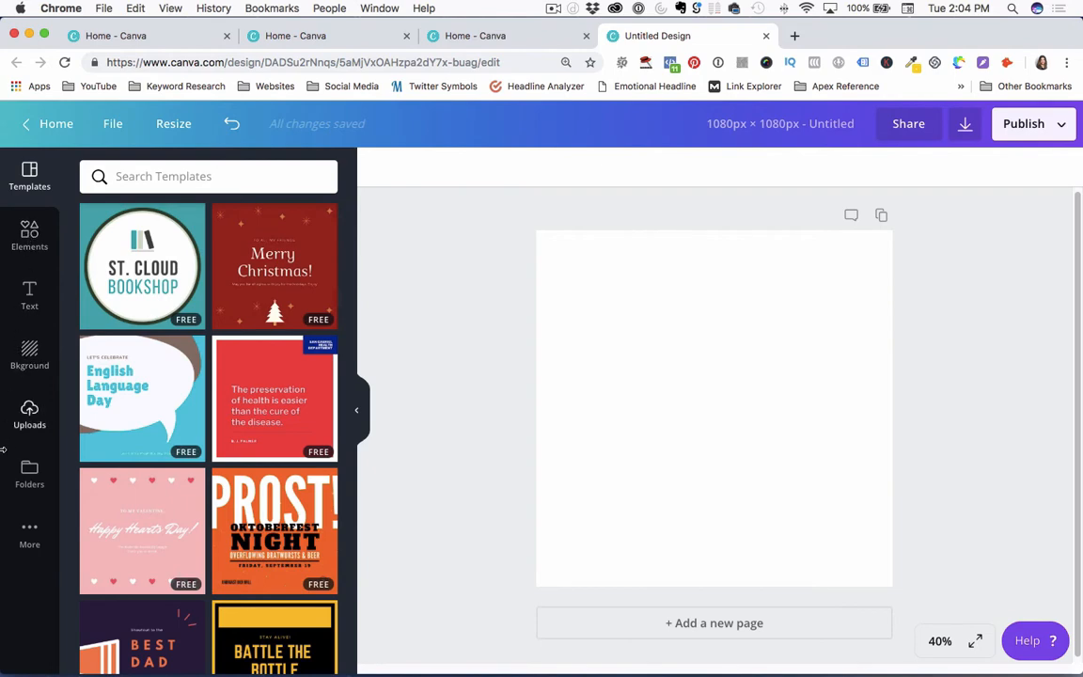
click(27, 237)
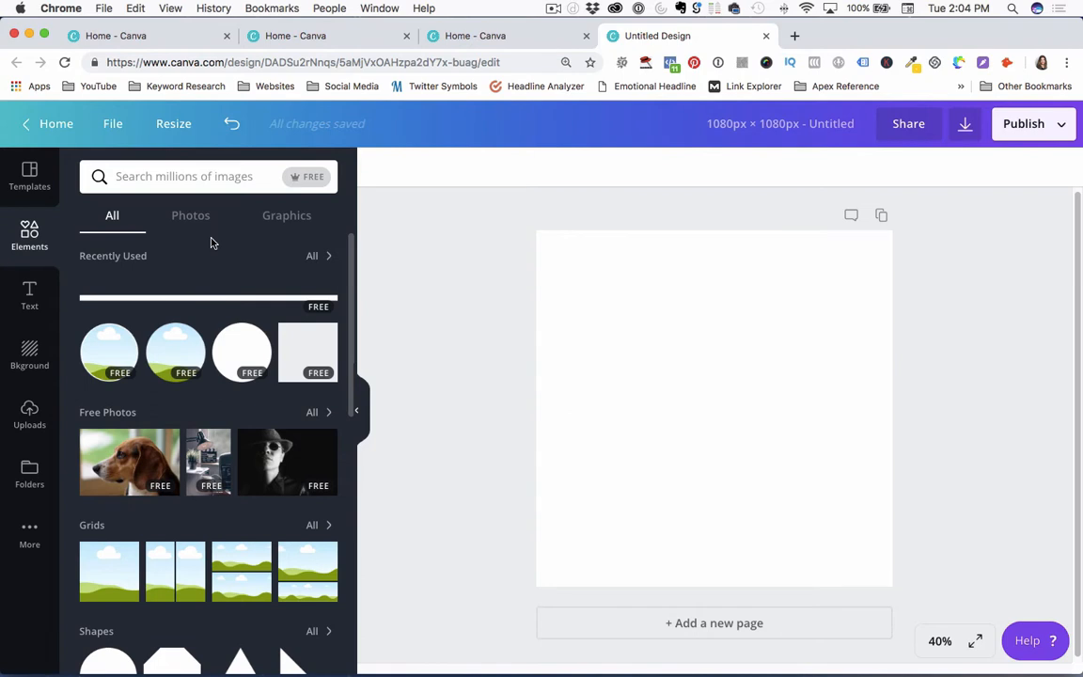
click(190, 218)
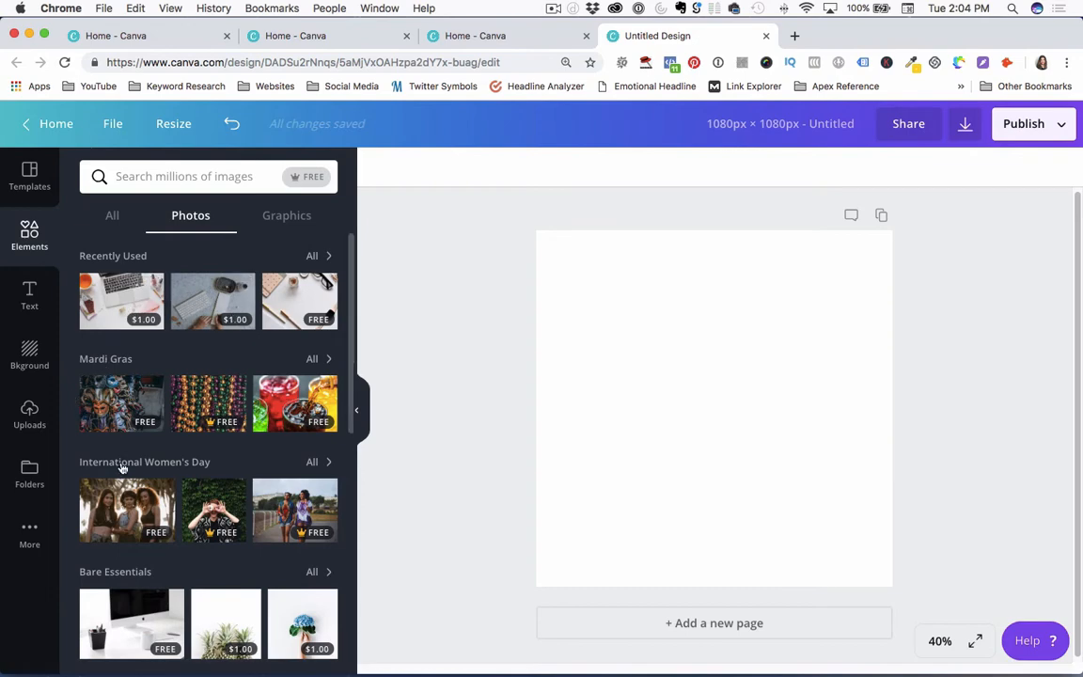
scroll(348, 423, down, 5)
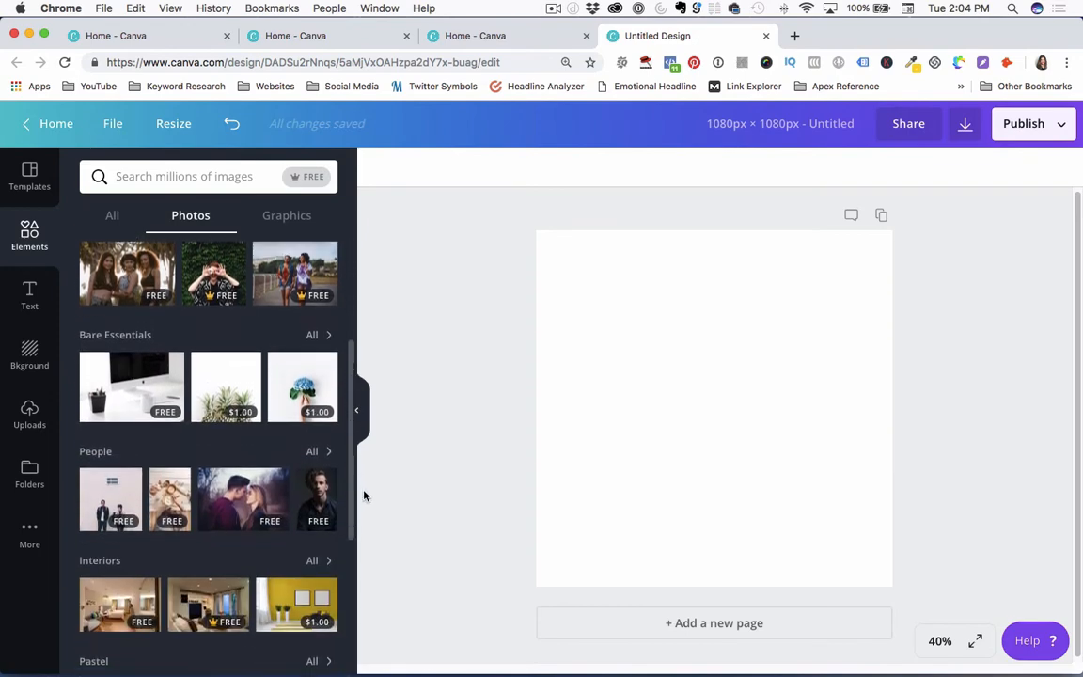
scroll(370, 526, up, 3)
scroll(369, 433, up, 3)
click(169, 181)
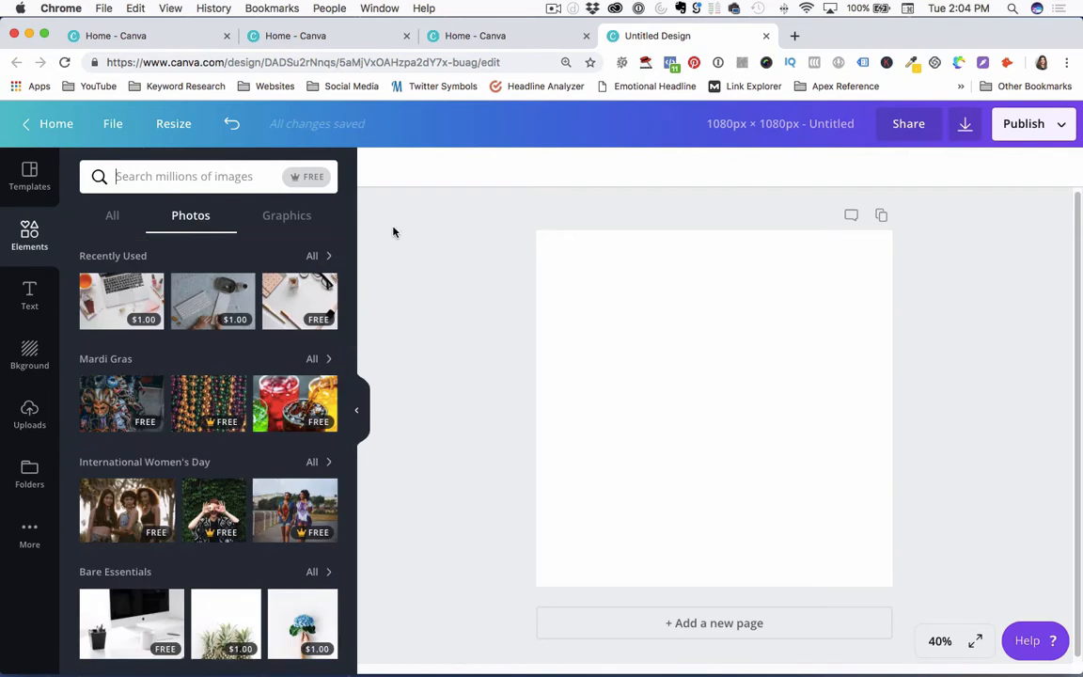
click(291, 217)
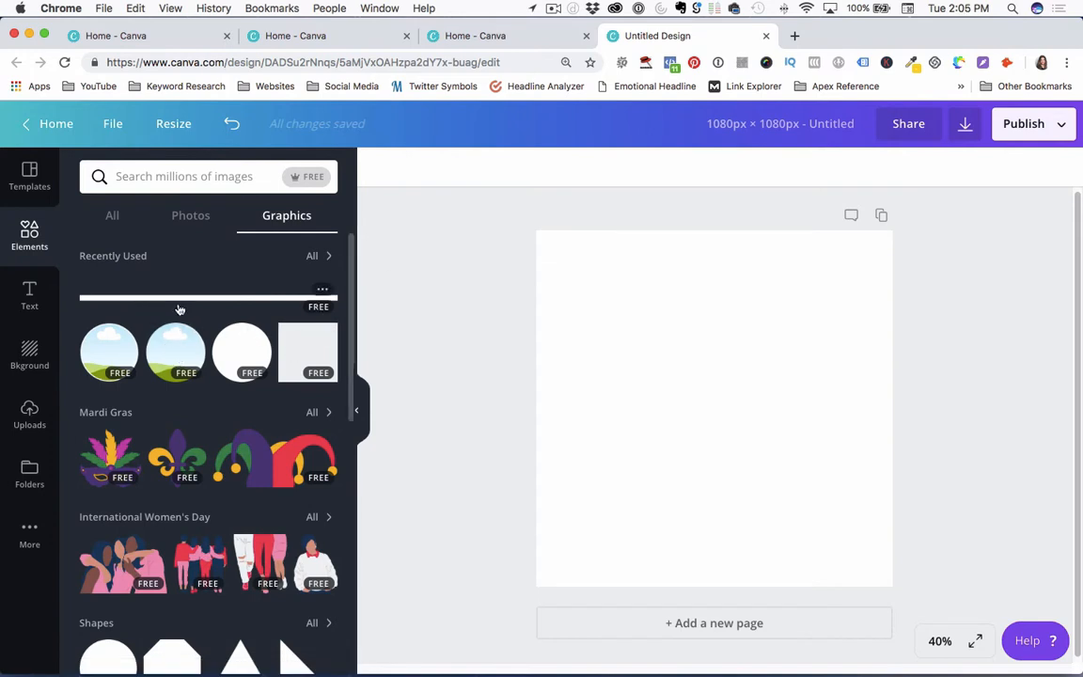
mouse_move(351, 338)
mouse_down()
mouse_move(341, 527)
mouse_move(337, 337)
mouse_up()
Search the Elements photos for "flatlay desktop".
click(181, 217)
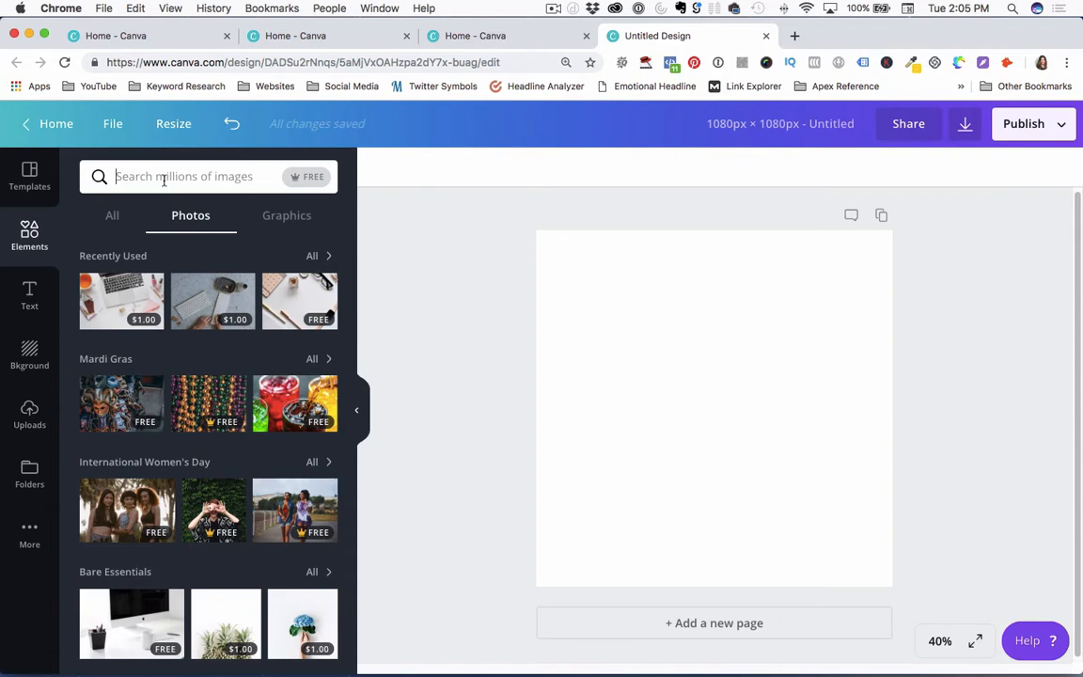
text(flatl)
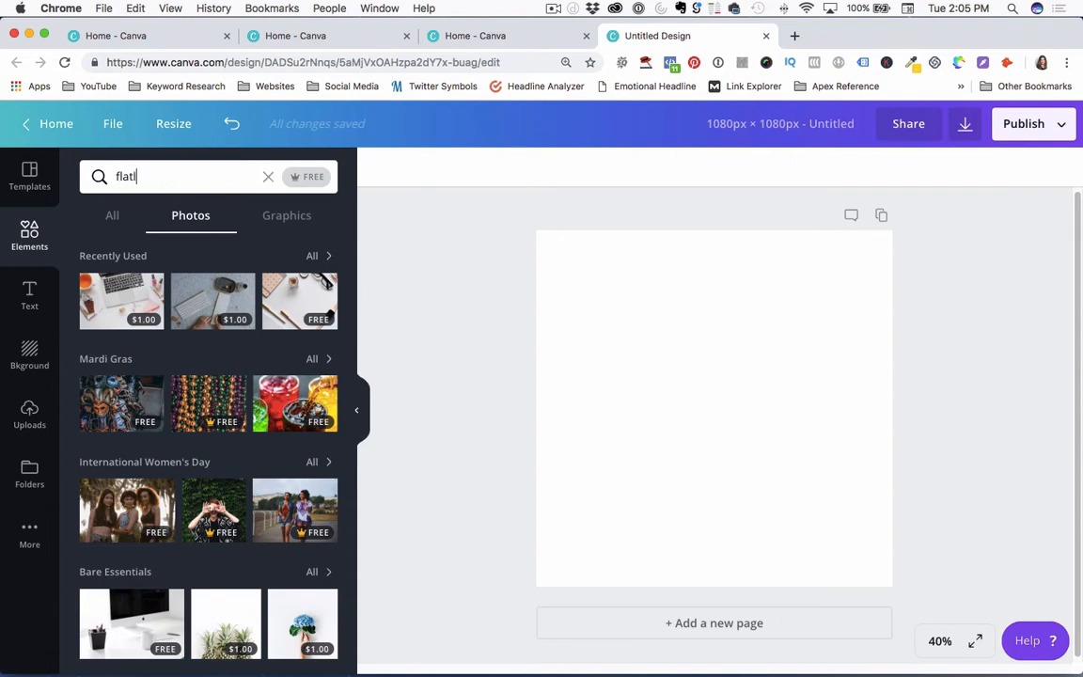
text(ay desktop)
key(Return)
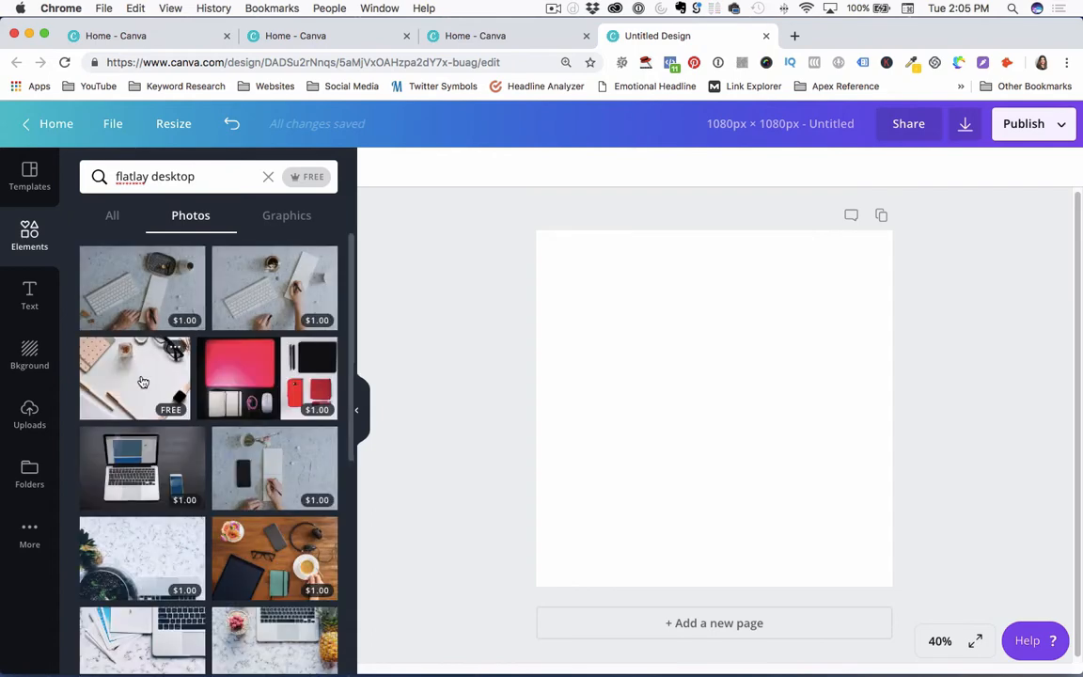
Place the free white desk photo on the page, and swap it for the first $1.00 keyboard photo, enlarged toward the page's upper-left corner.
click(135, 380)
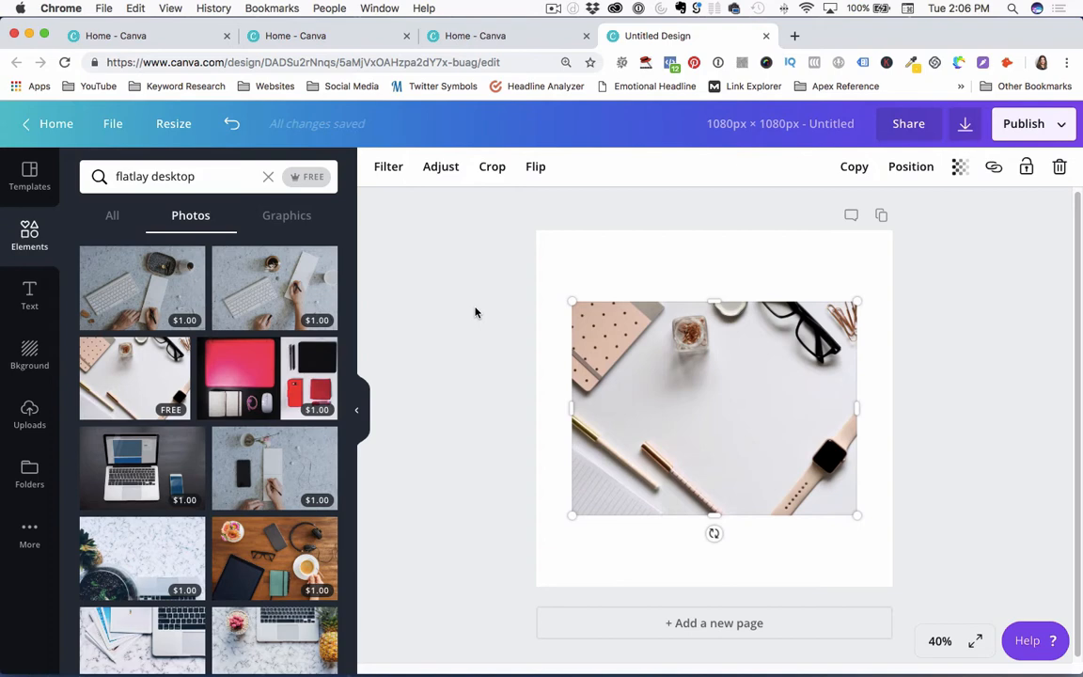
key(Delete)
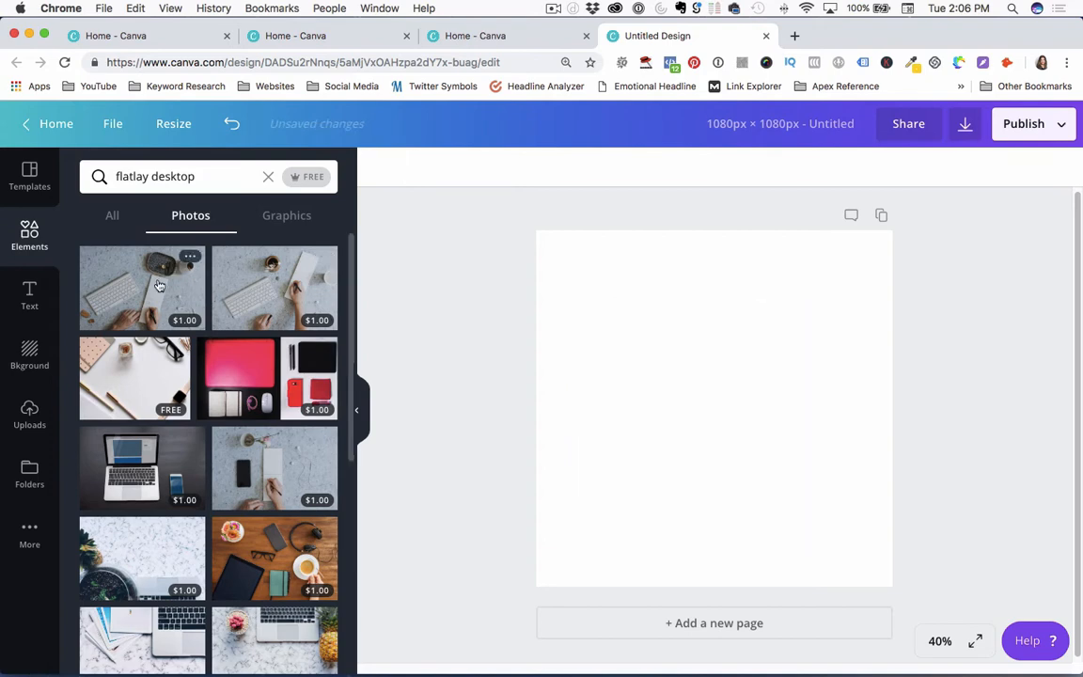
drag(160, 286, 631, 419)
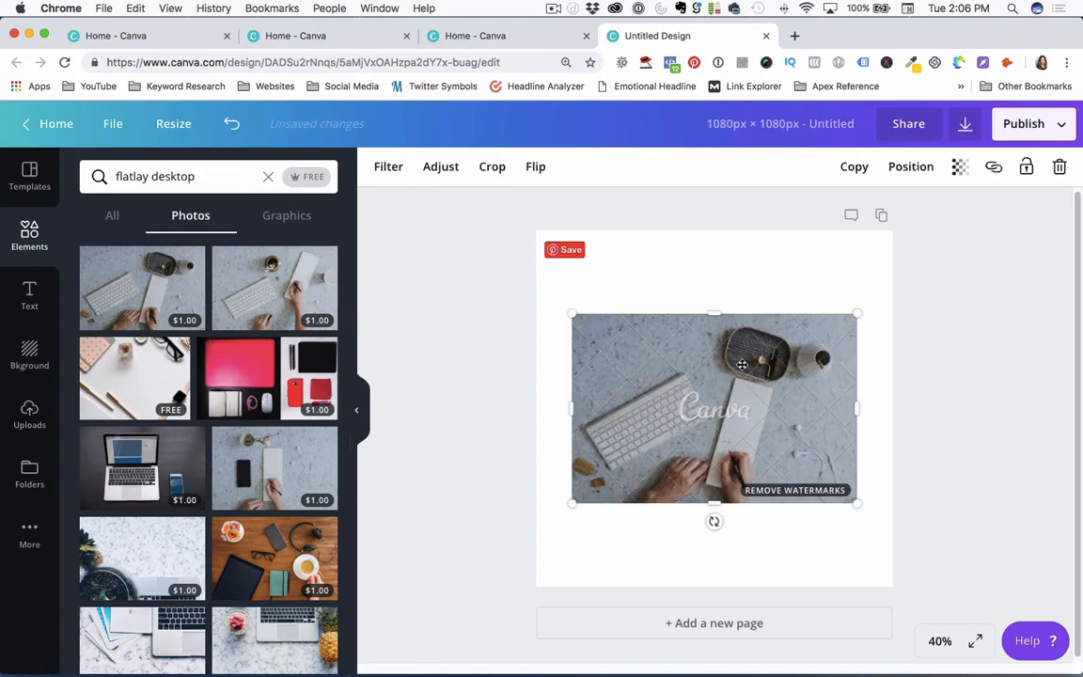
drag(571, 311, 467, 244)
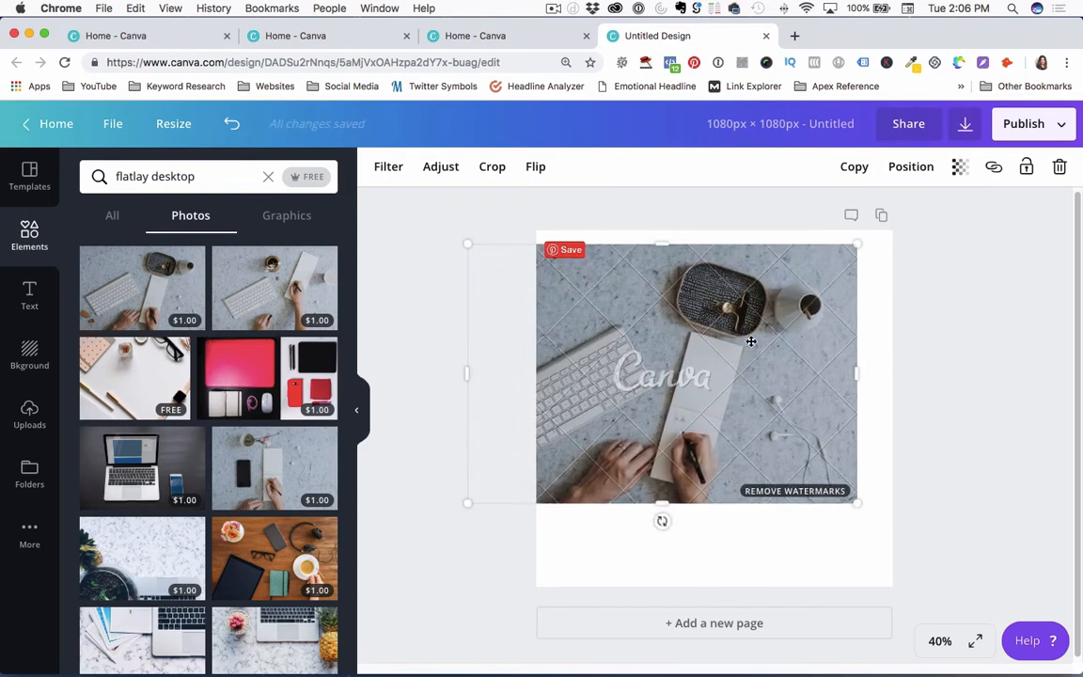
View the watermark removal purchase and the design's download options, and delete the premium keyboard photo from the page.
click(775, 493)
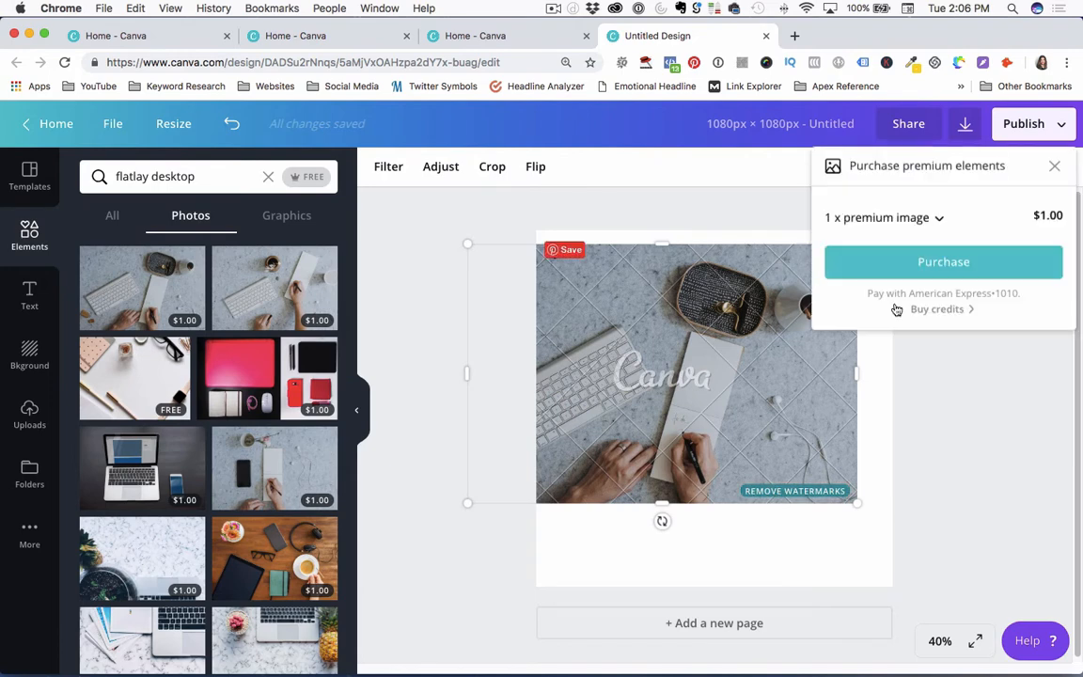
click(939, 396)
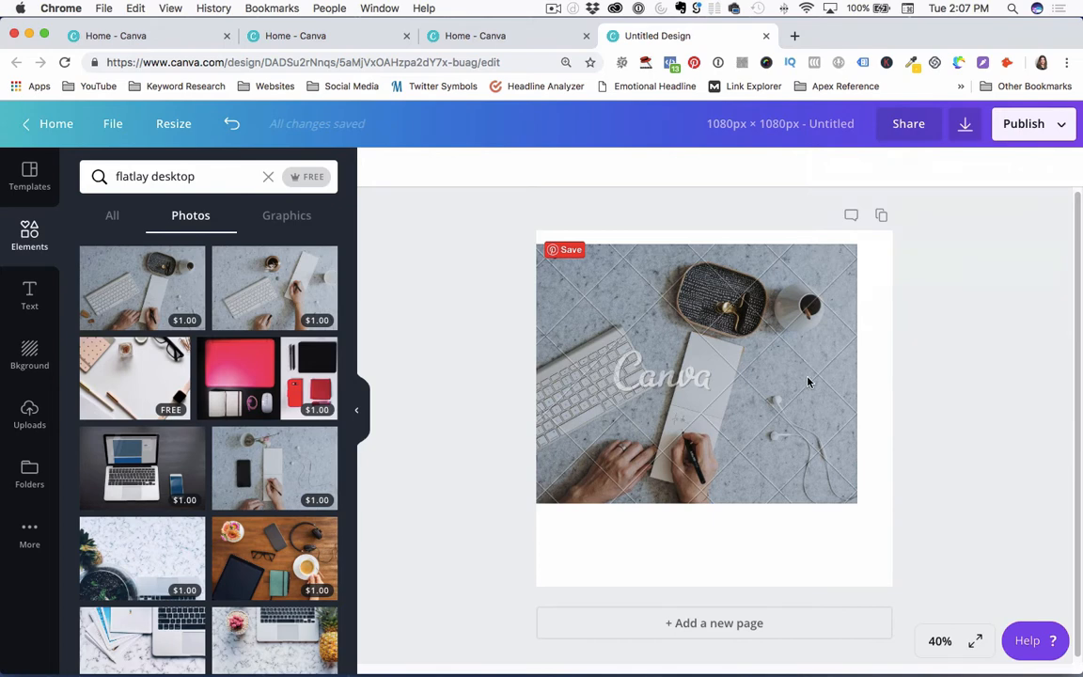
click(963, 125)
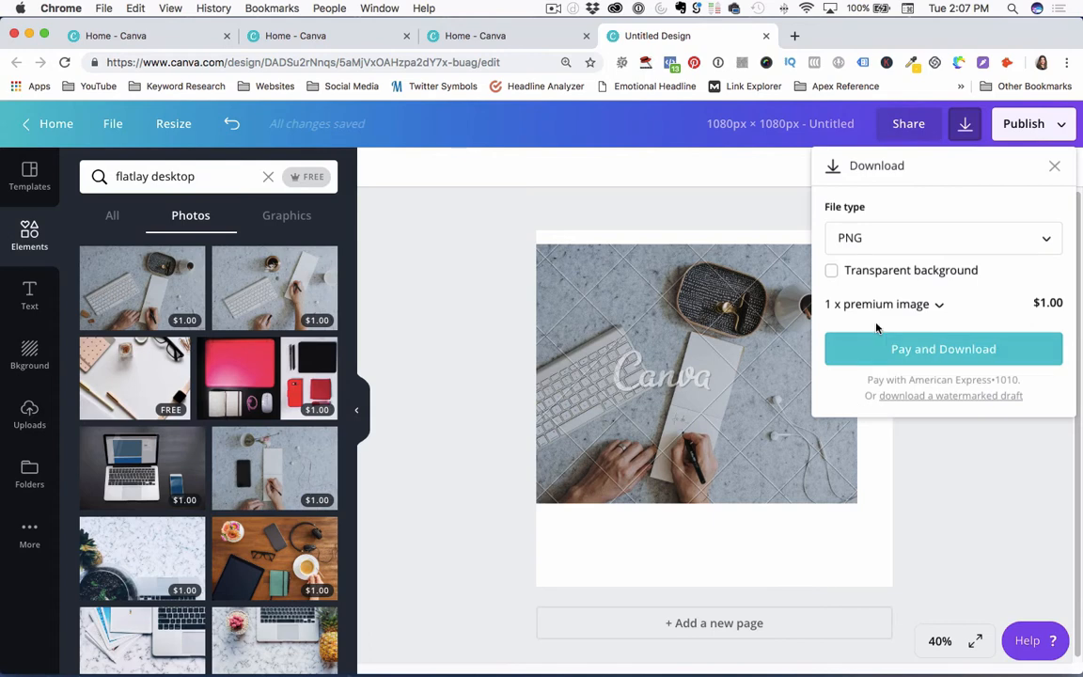
click(948, 473)
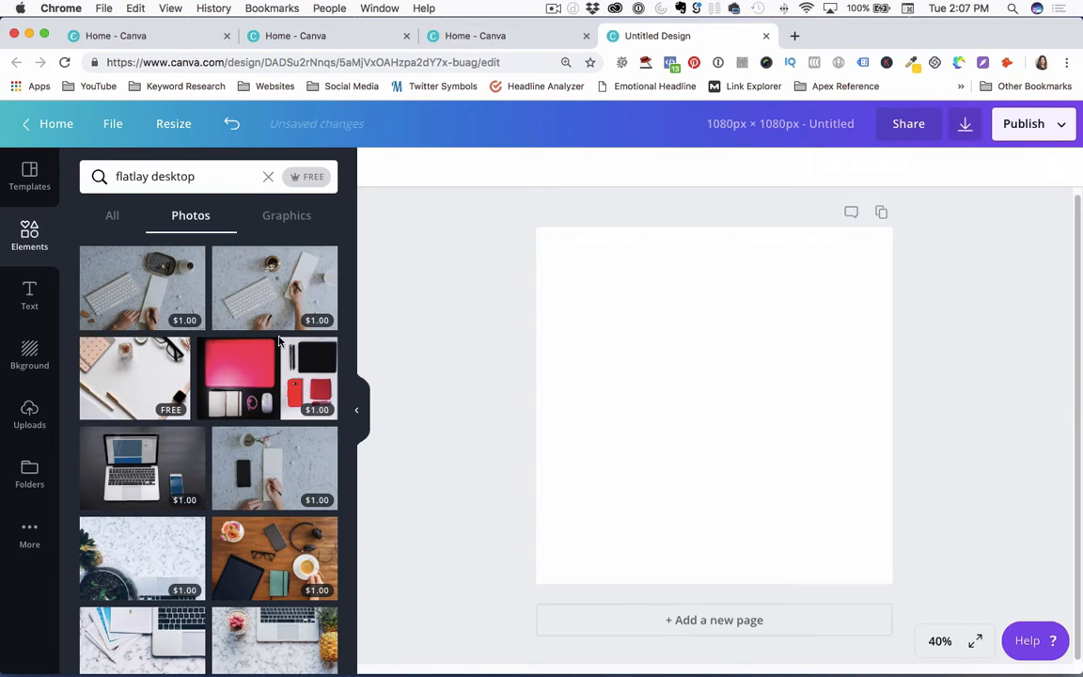
Place the free white desk photo with the polka-dot notebook on the page and enlarge it proportionally from its corners.
click(132, 374)
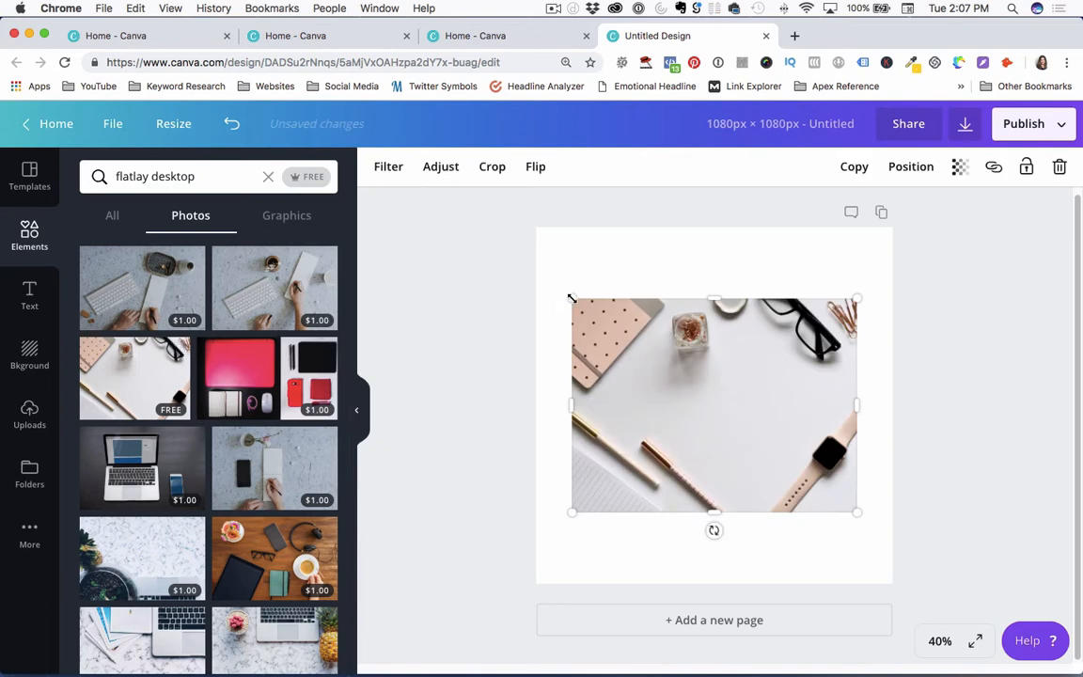
mouse_move(571, 298)
mouse_down()
mouse_move(557, 289)
mouse_move(568, 295)
mouse_up()
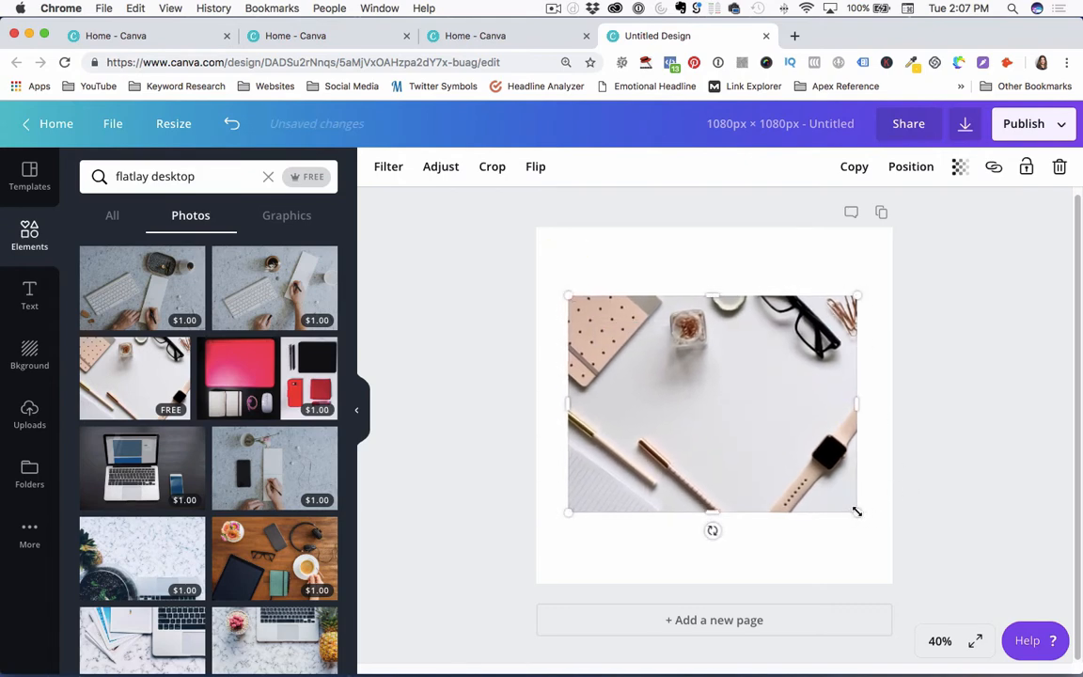
drag(858, 512, 989, 532)
drag(556, 278, 605, 328)
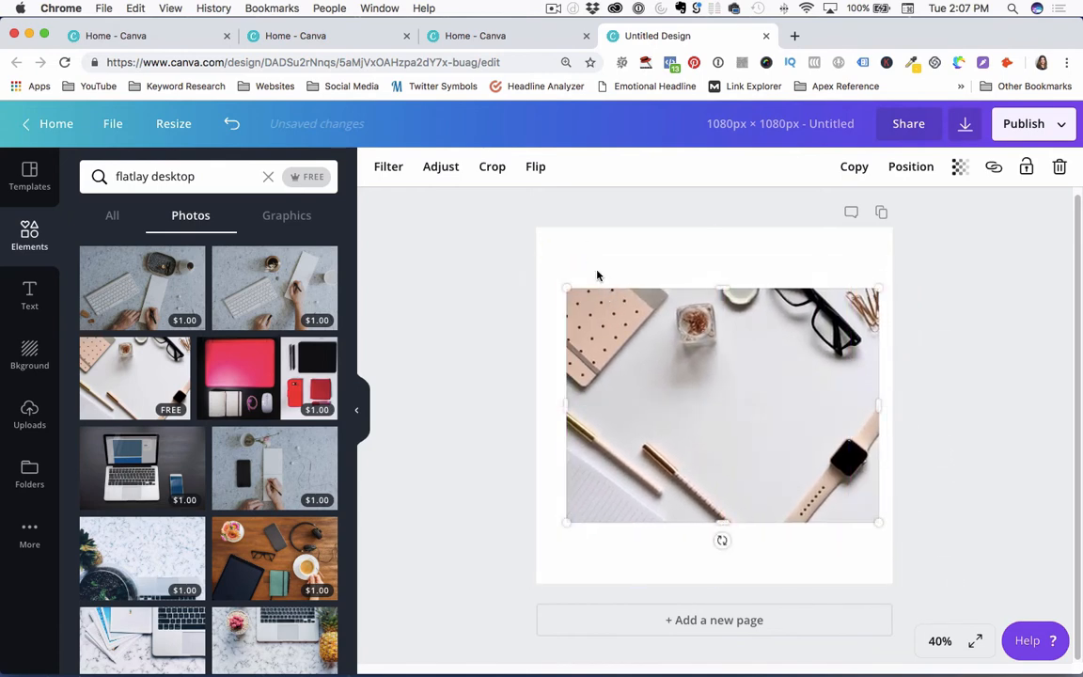
Extend the desk photo's upper, lower and right edges past the page so that it covers the whole page.
drag(722, 289, 706, 215)
click(691, 258)
click(720, 293)
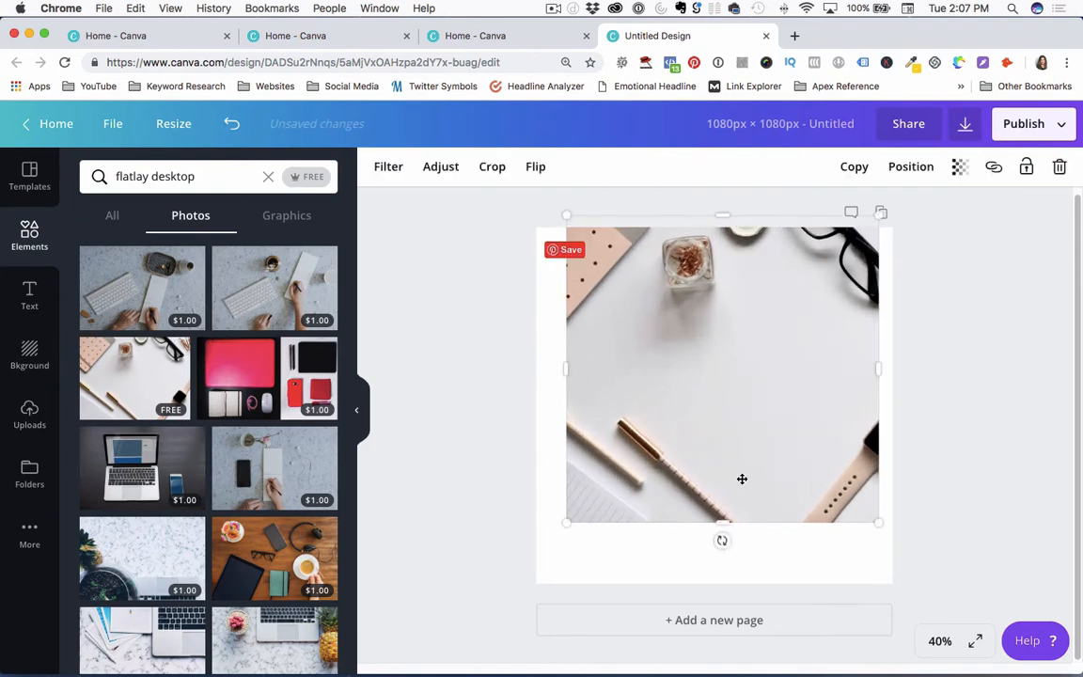
drag(724, 518, 724, 597)
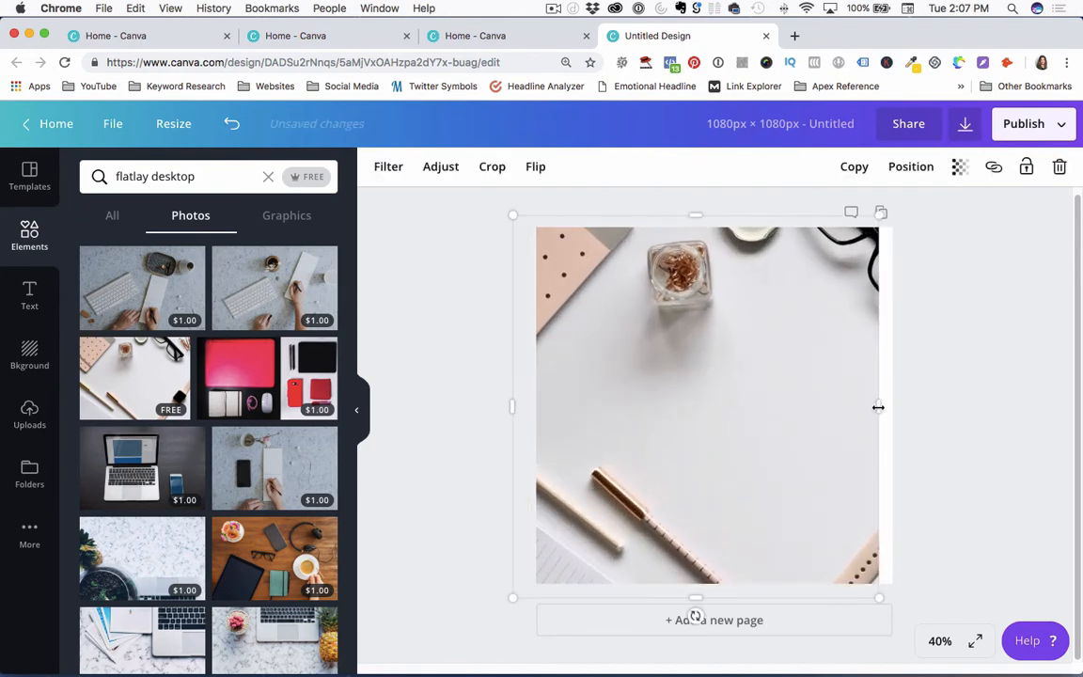
drag(878, 407, 915, 409)
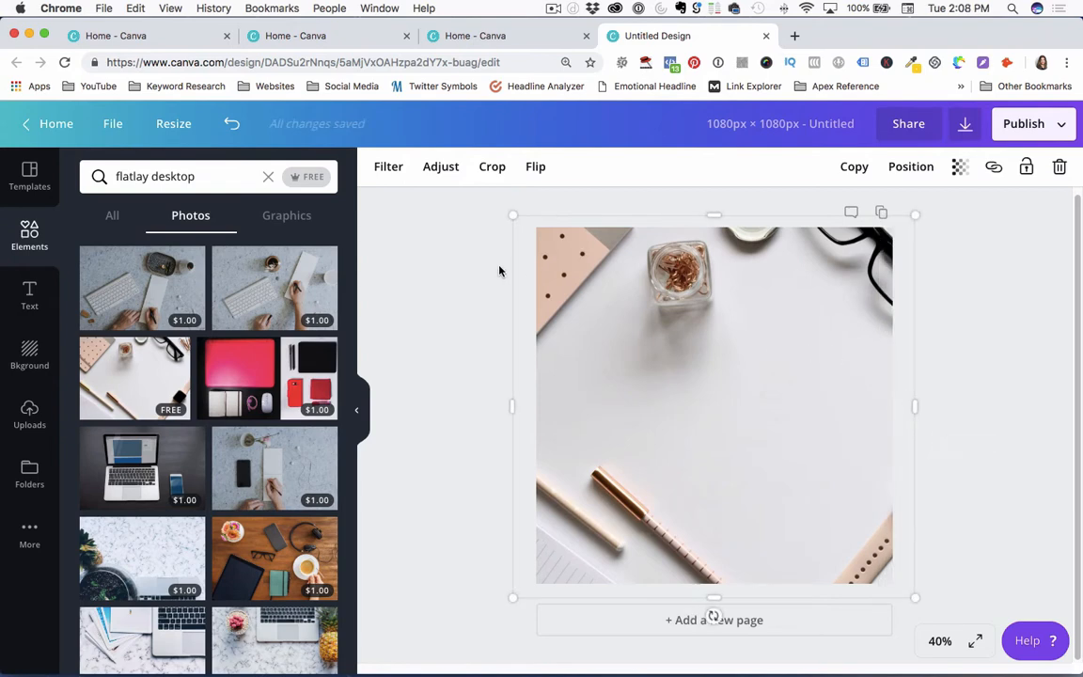
click(472, 268)
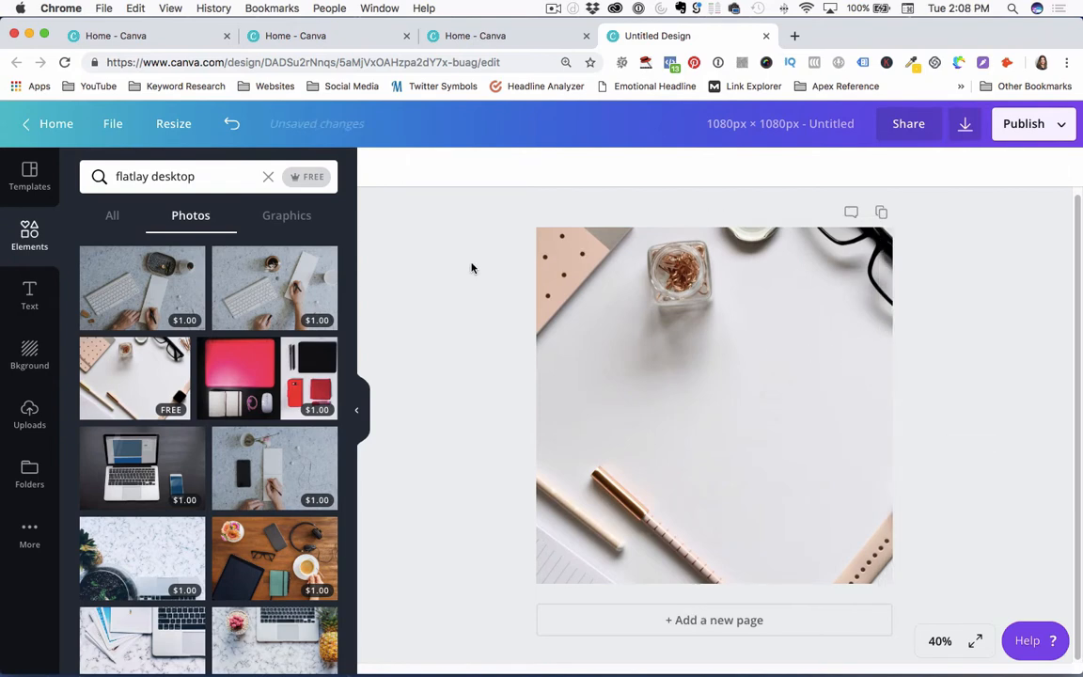
click(827, 387)
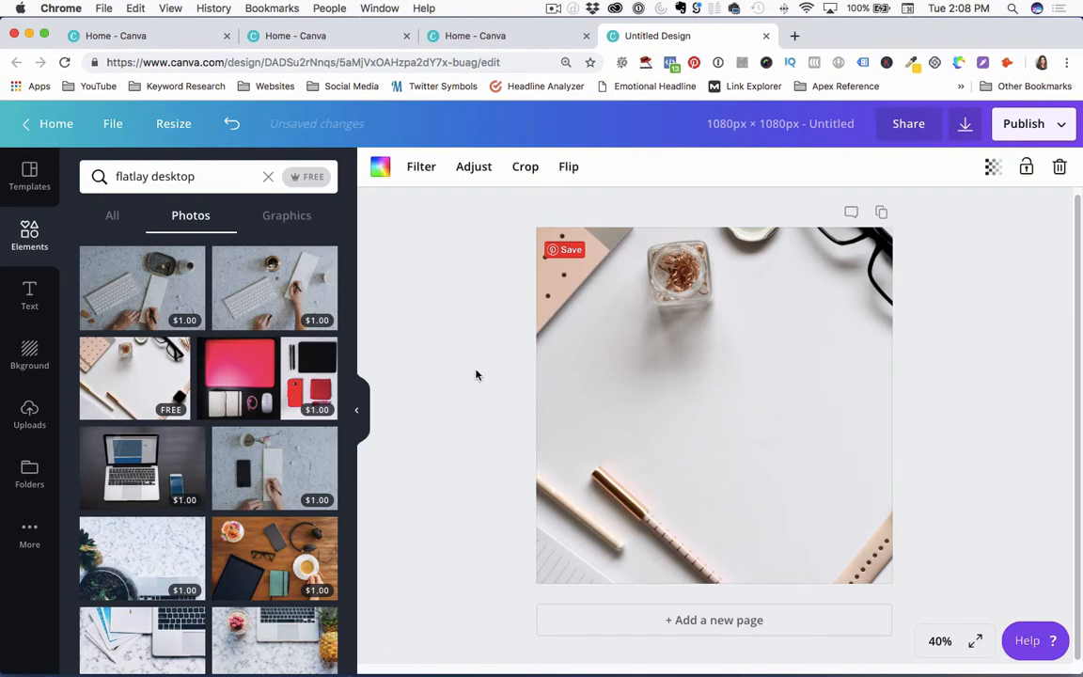
click(460, 344)
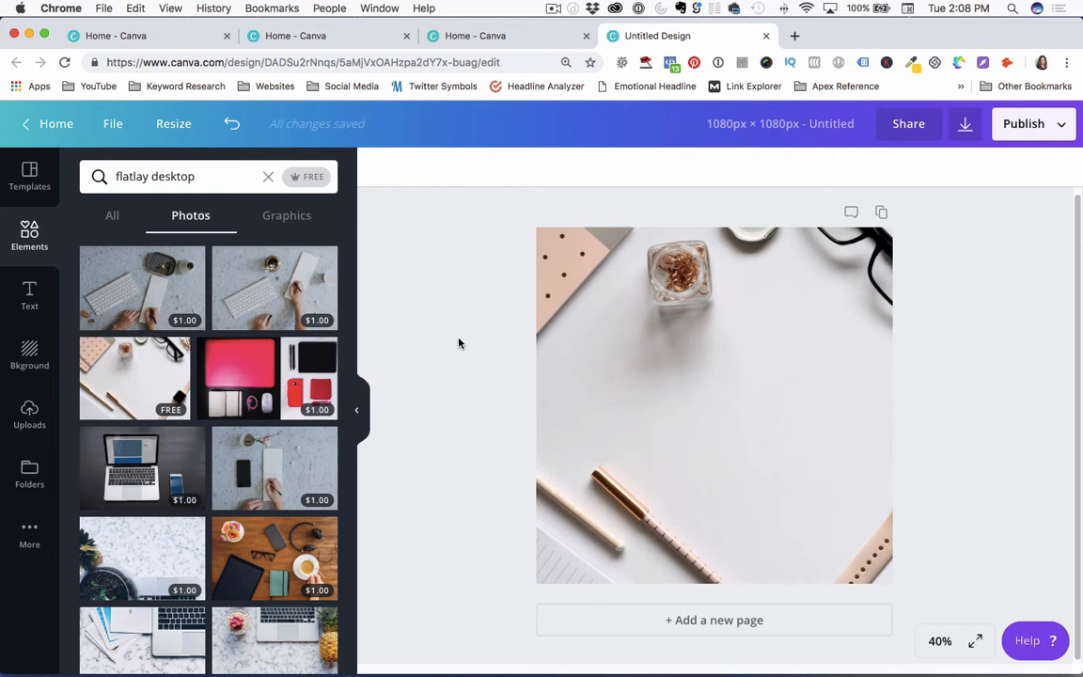
Search the Elements graphics for "lightbulb" and browse the results.
click(203, 177)
drag(203, 177, 104, 170)
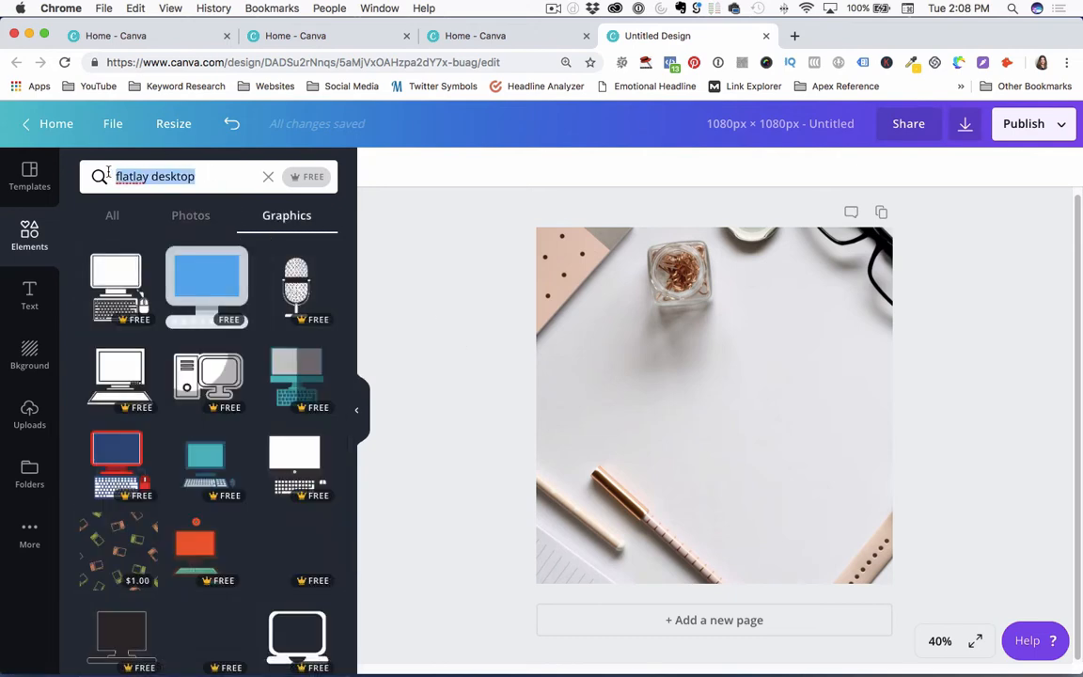
text(lightbulb)
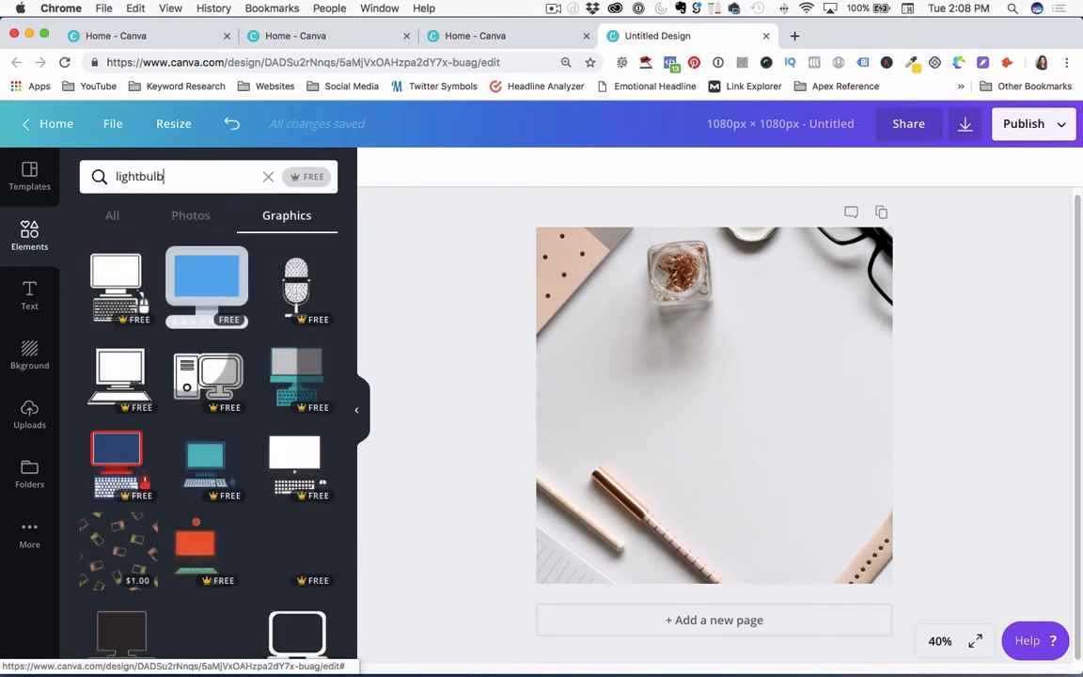
key(Return)
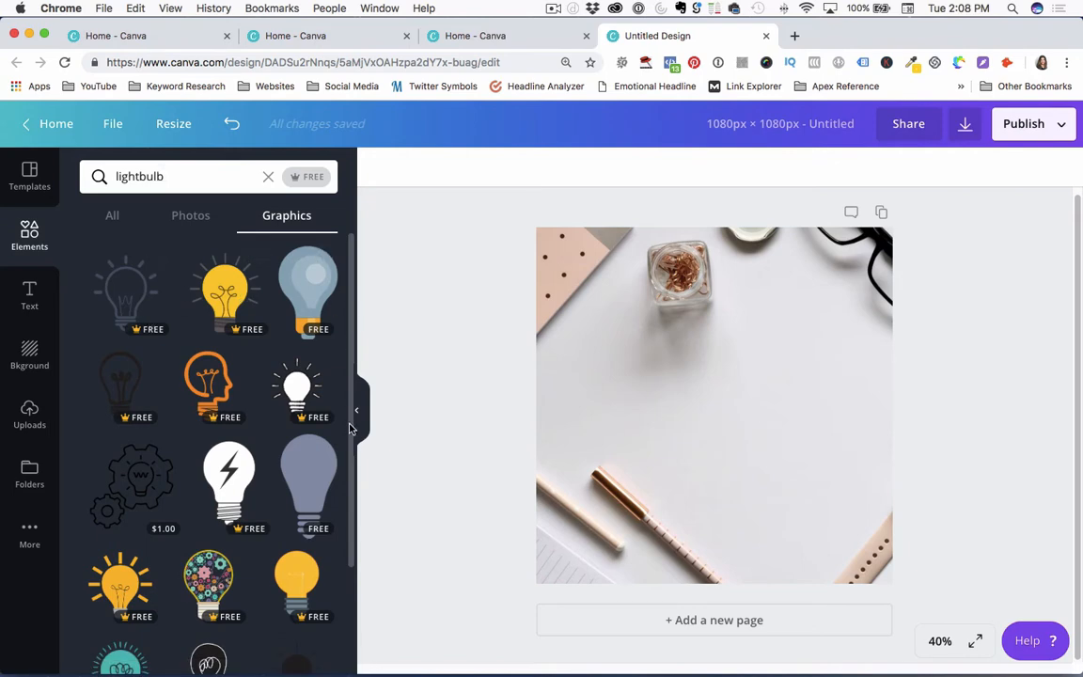
scroll(354, 379, down, 10)
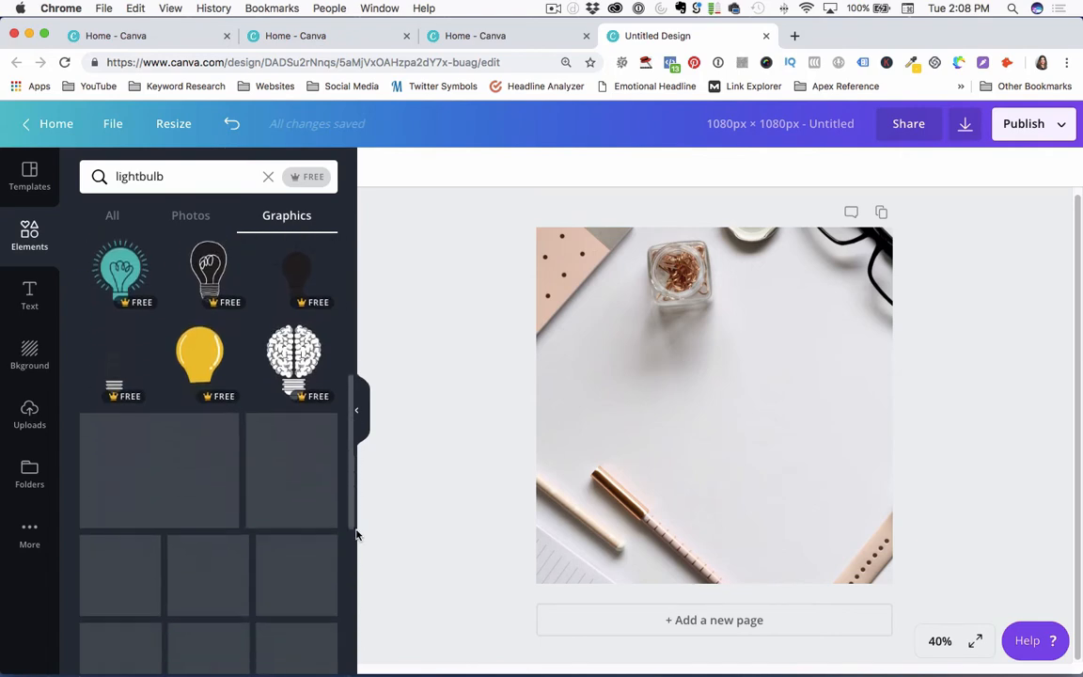
scroll(316, 412, down, 5)
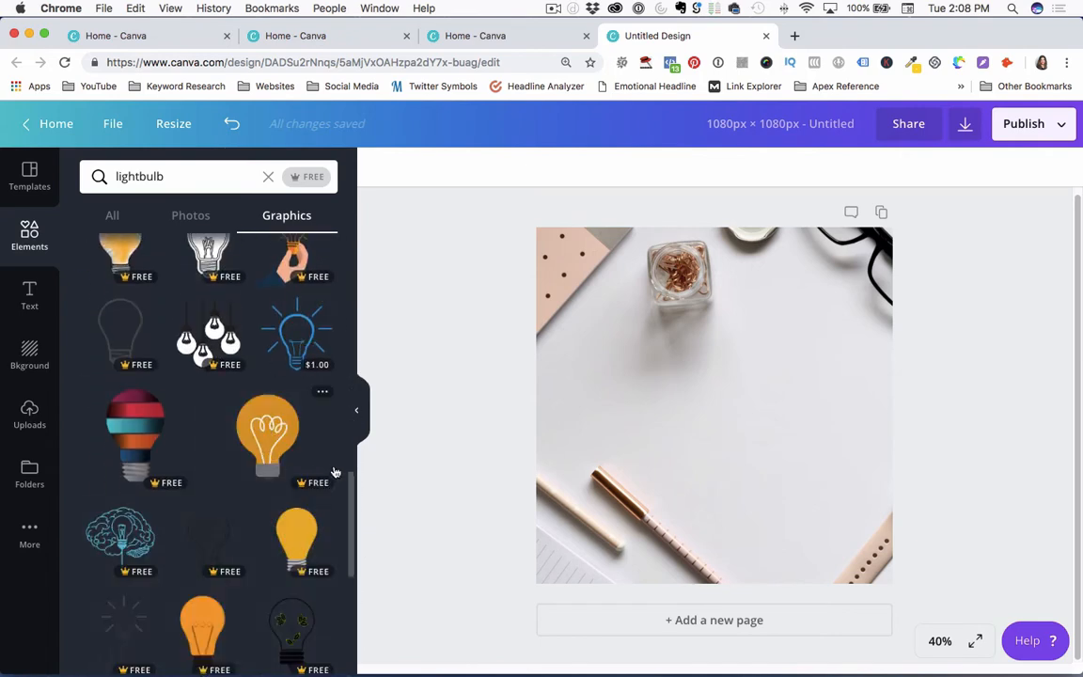
Add the dark outlined lightbulb graphic with rays to the page, shrink it proportionally and move it to the lower middle.
scroll(333, 299, up, 5)
scroll(333, 299, up, 3)
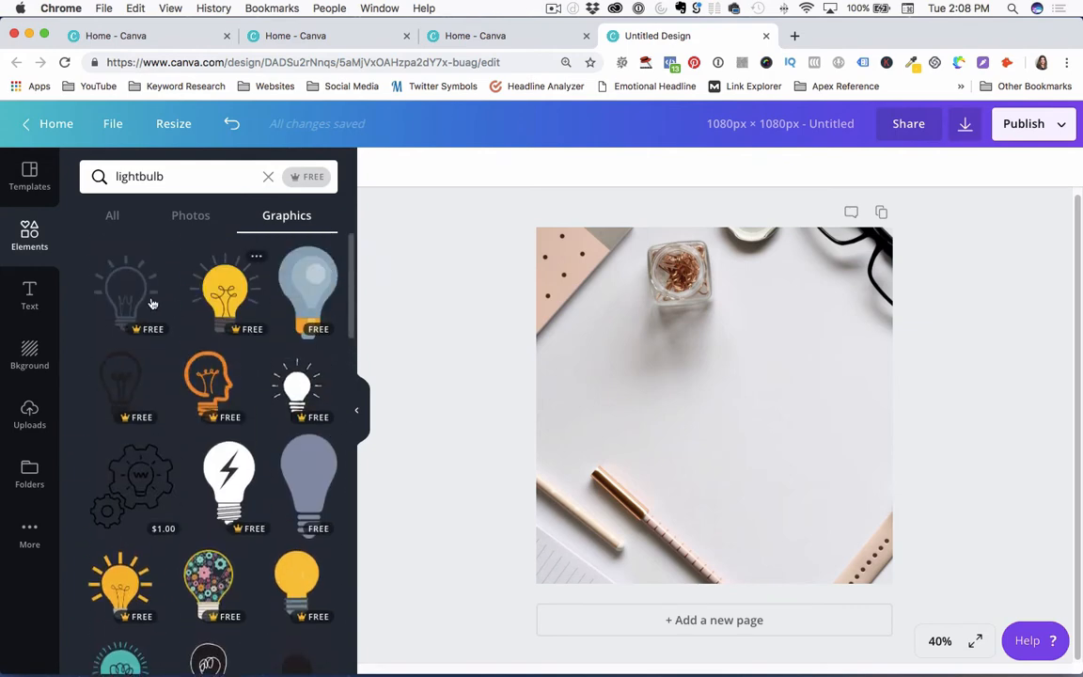
click(123, 298)
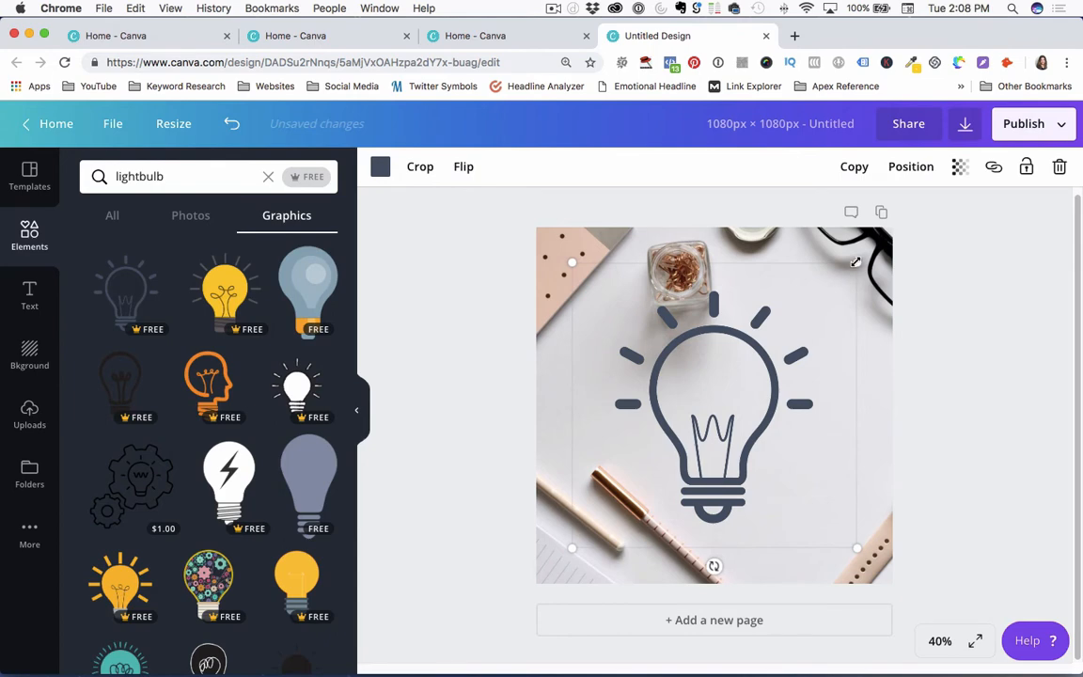
drag(856, 262, 689, 476)
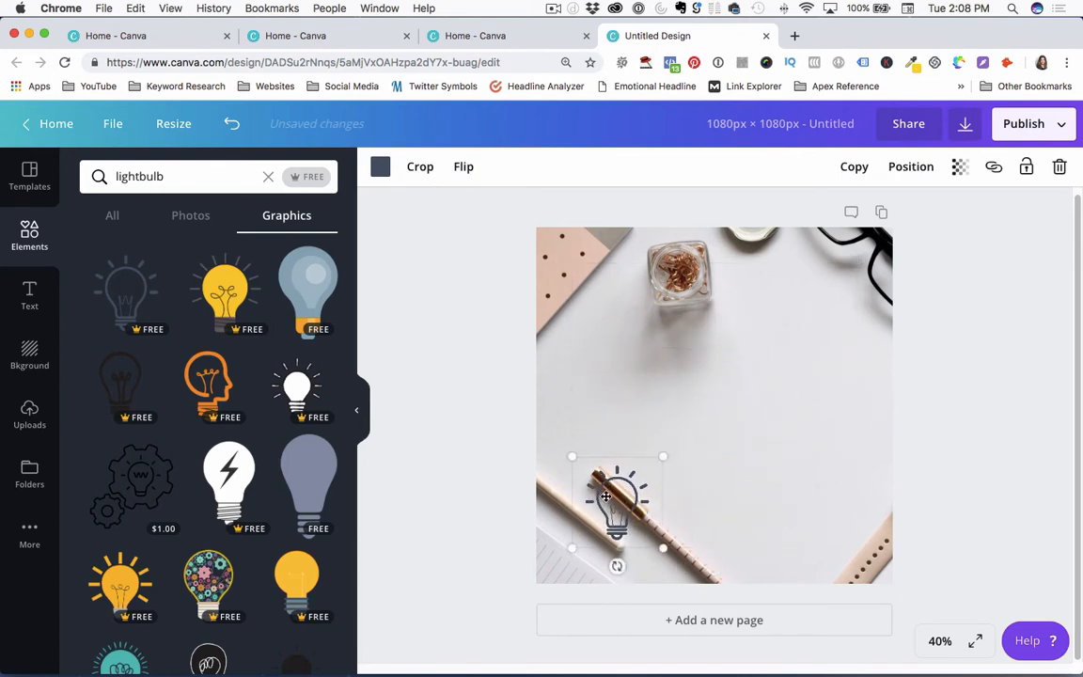
drag(609, 502, 705, 469)
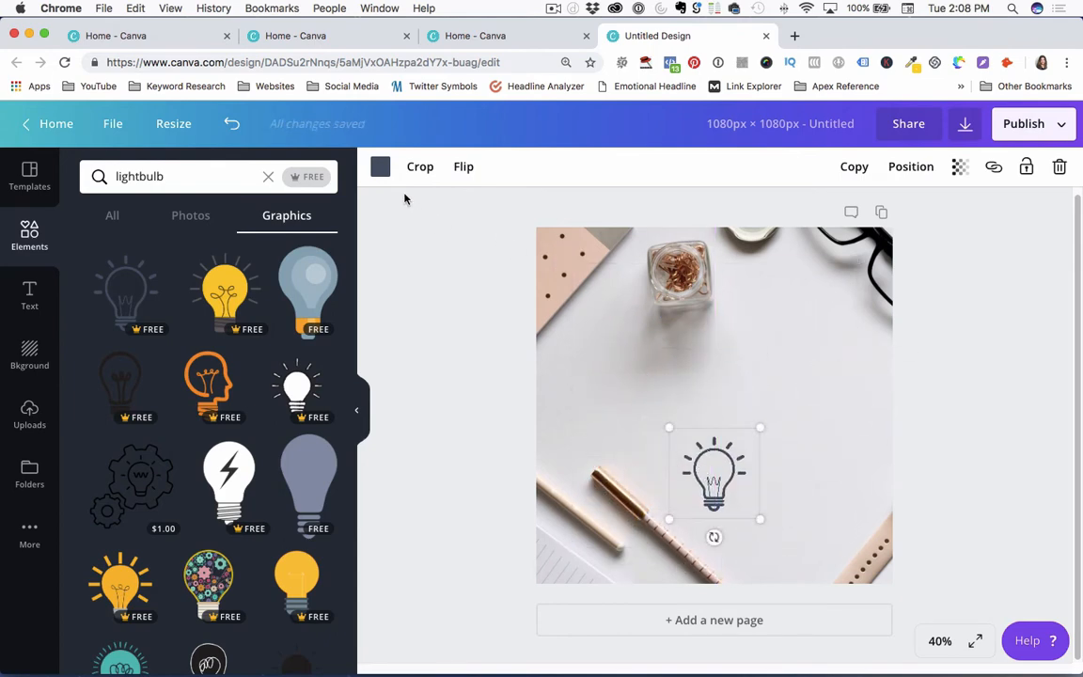
Recolor the lightbulb graphic with the default yellow, and delete the graphic from the page.
click(380, 169)
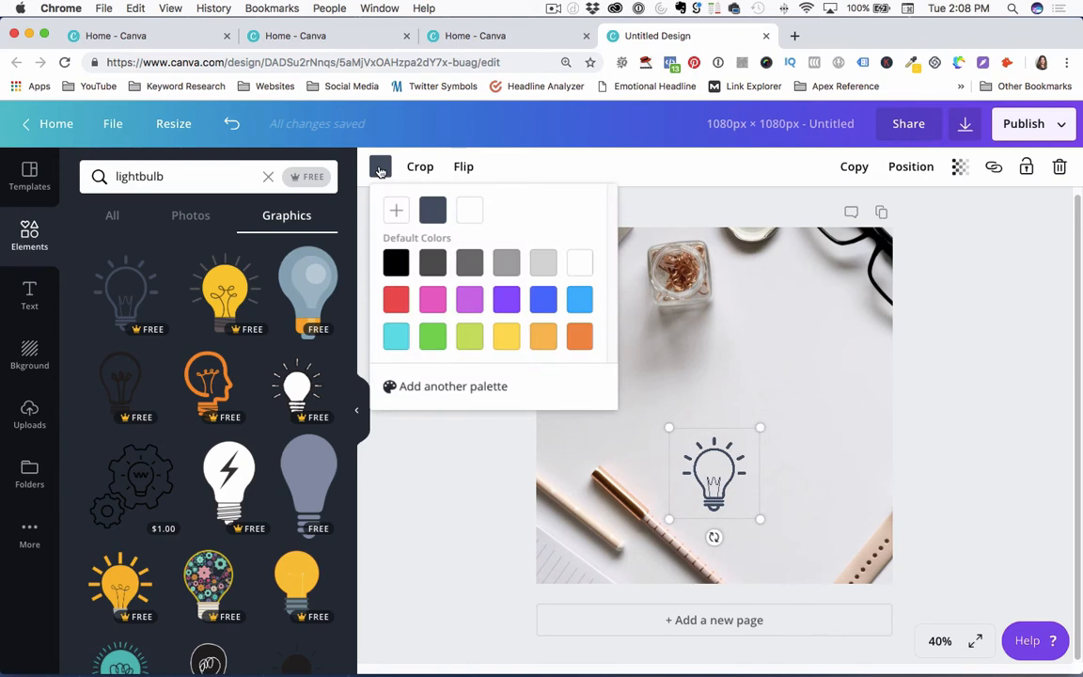
click(506, 336)
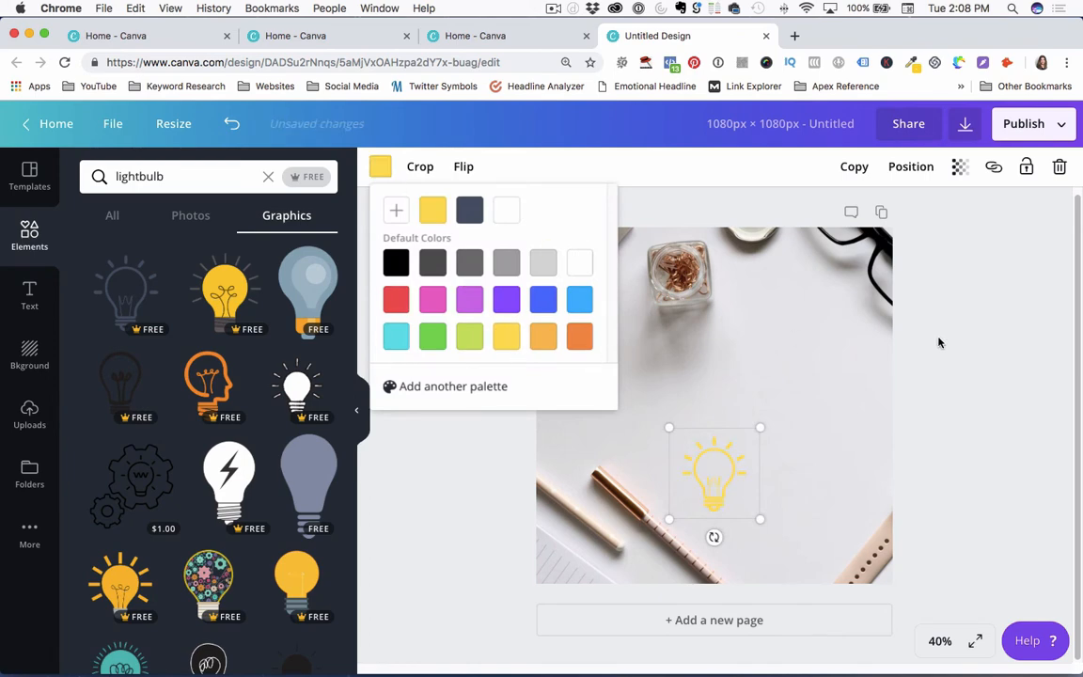
click(939, 342)
click(732, 454)
click(945, 409)
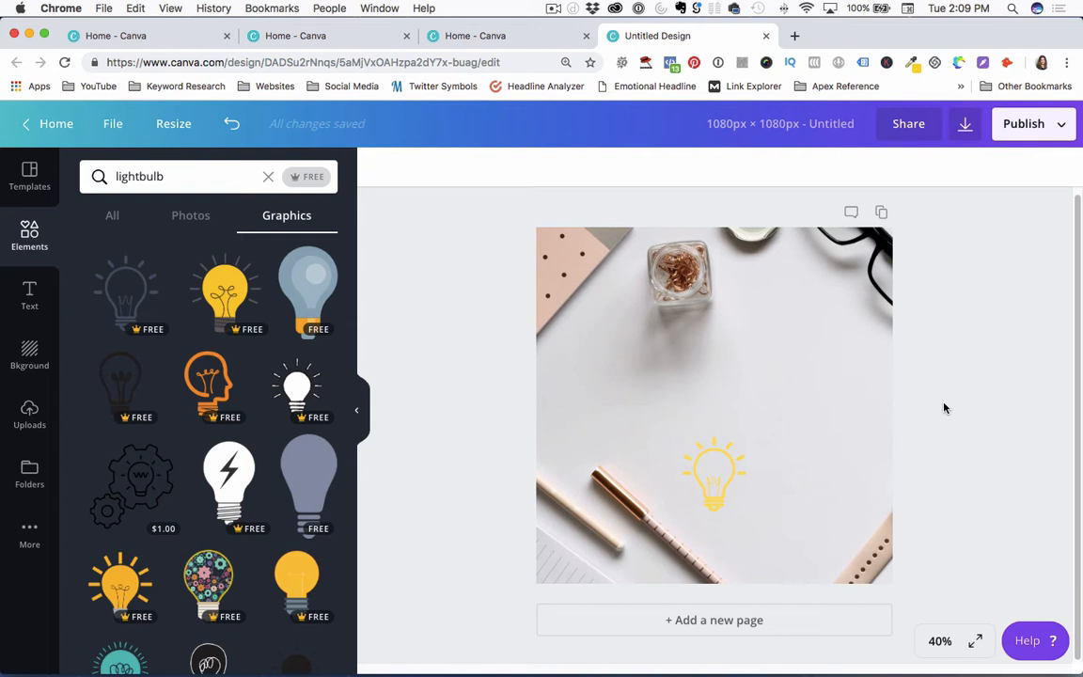
click(729, 466)
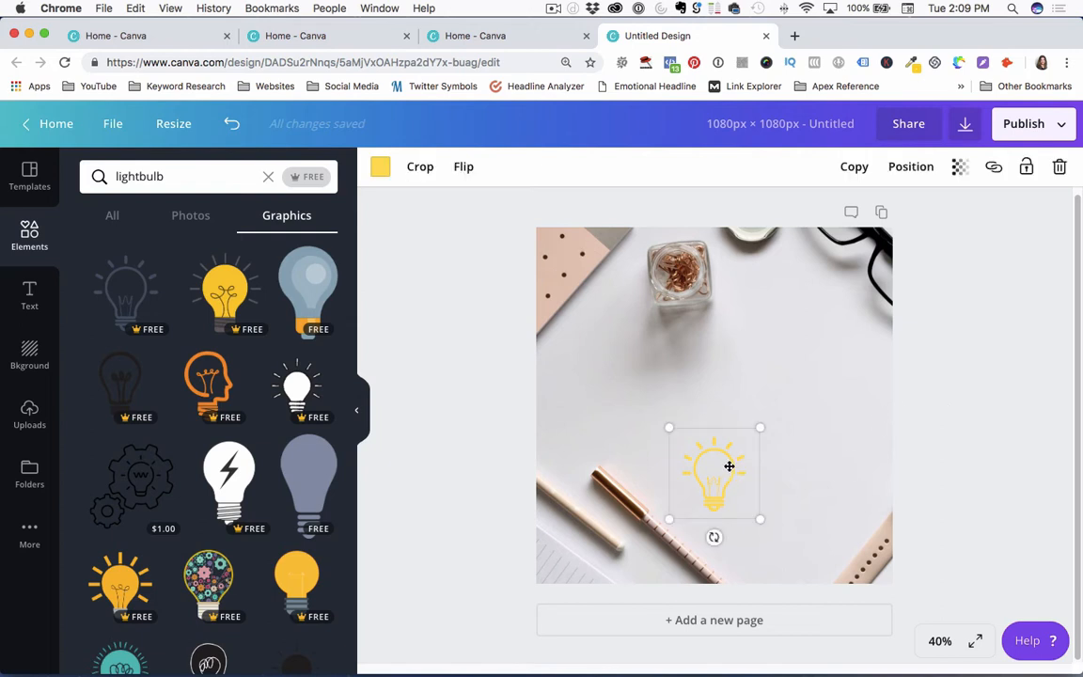
key(Delete)
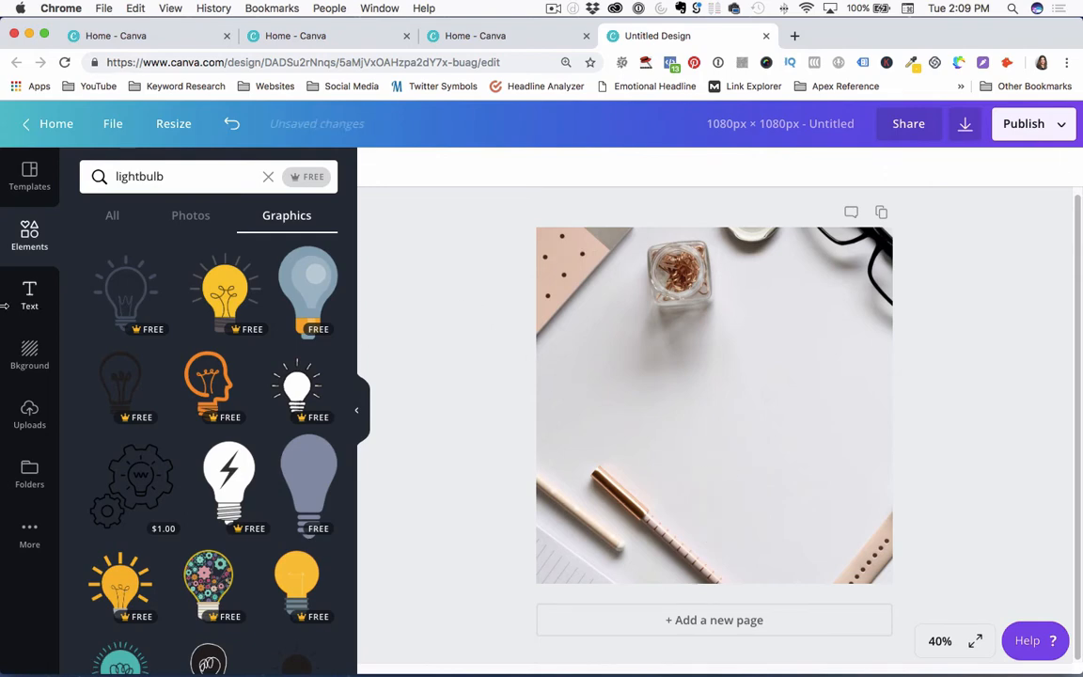
Browse the ready-made text combinations, place the "brunch" one on the page and delete it again.
click(29, 296)
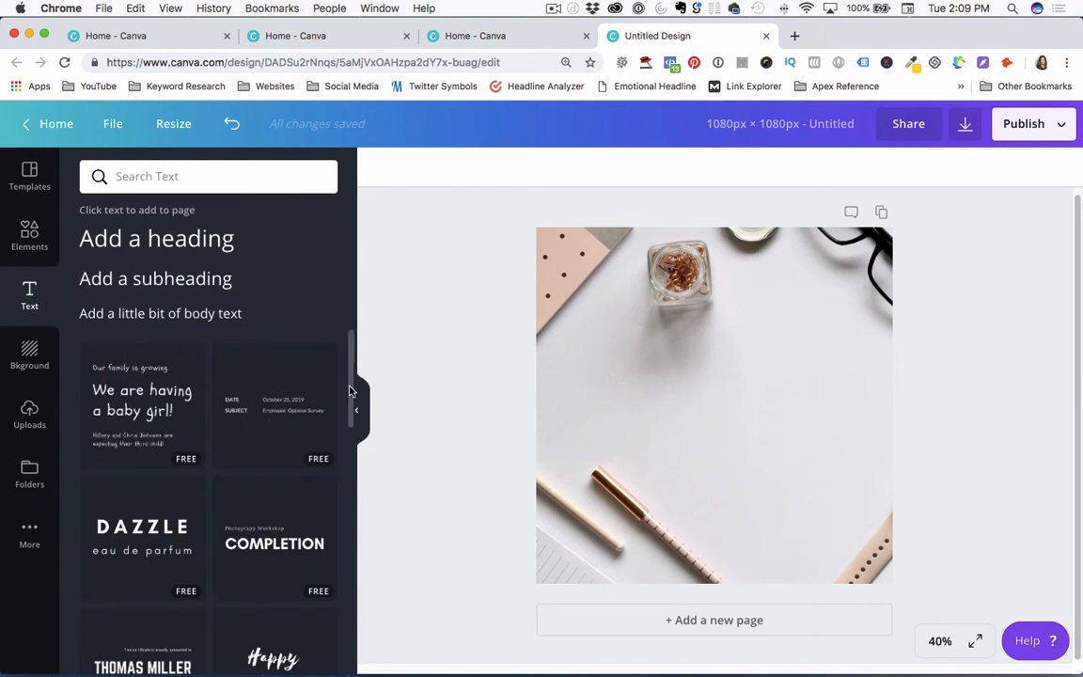
drag(350, 390, 341, 536)
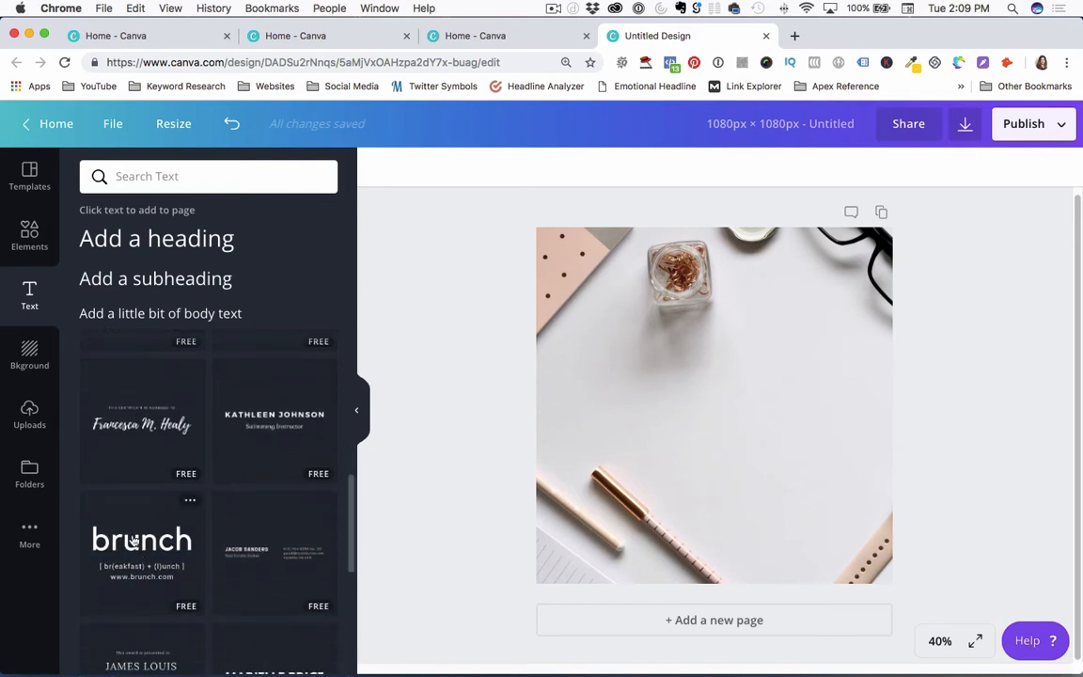
drag(134, 539, 658, 380)
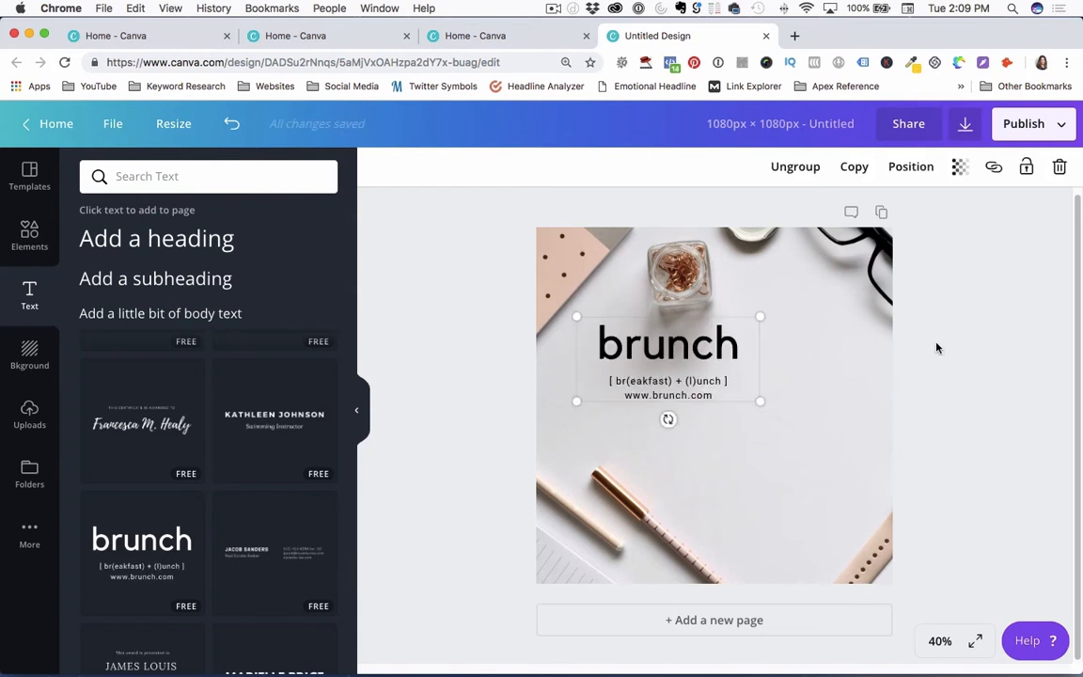
key(BackSpace)
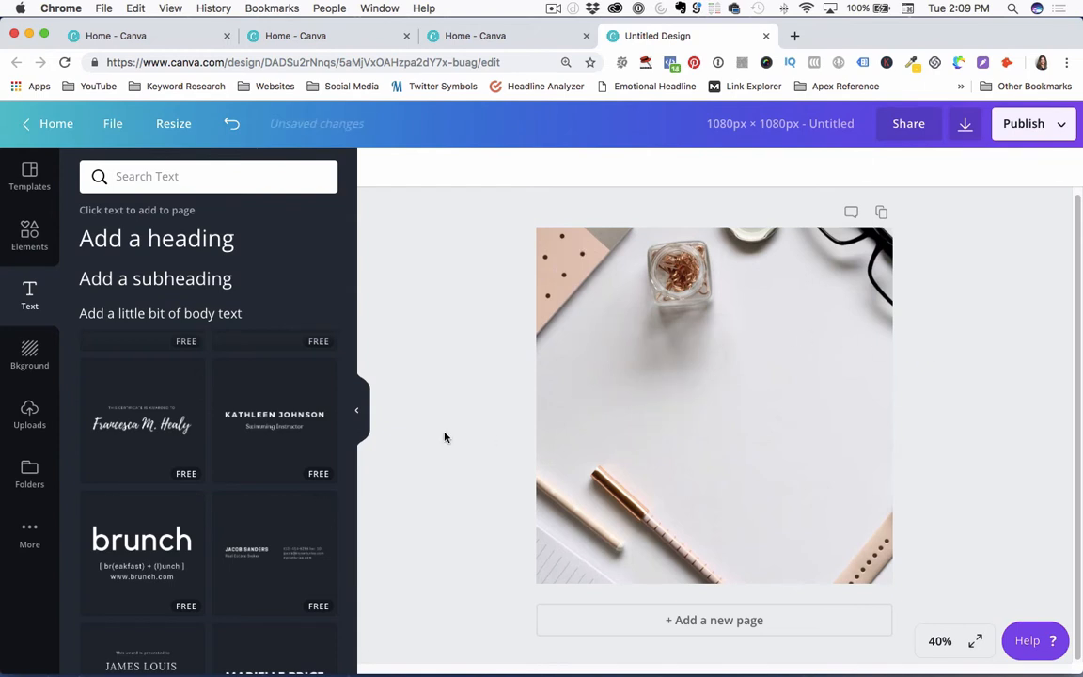
Place the "Swimming Instructor" text combination on the page and try selecting text within each of its two lines.
drag(274, 419, 640, 477)
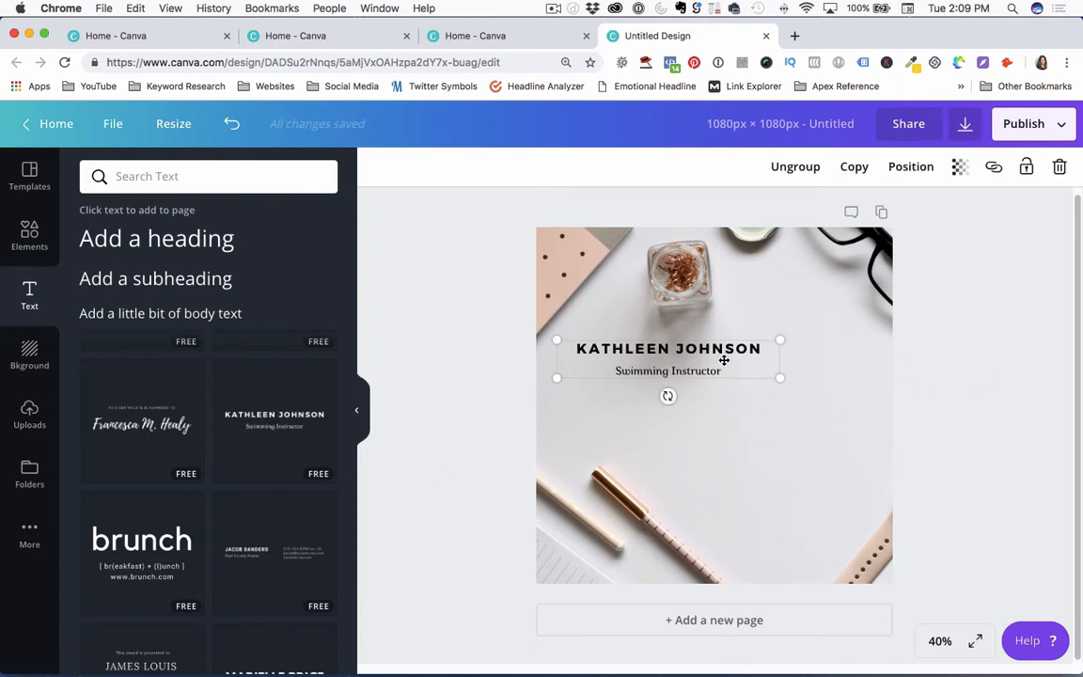
double_click(690, 372)
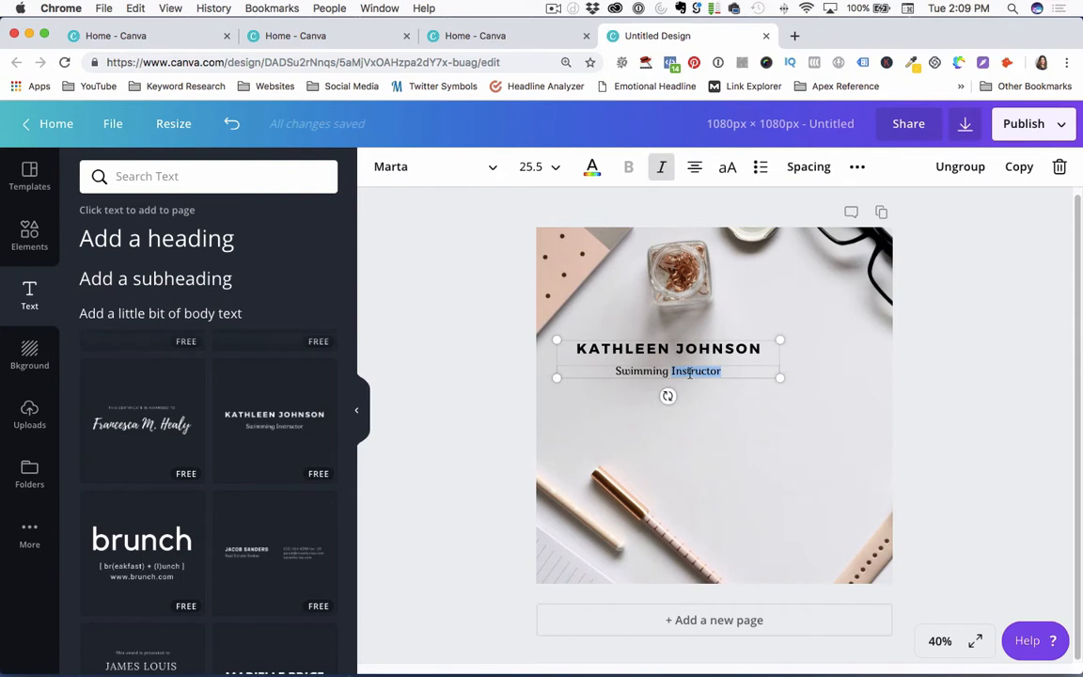
click(699, 354)
drag(706, 348, 684, 345)
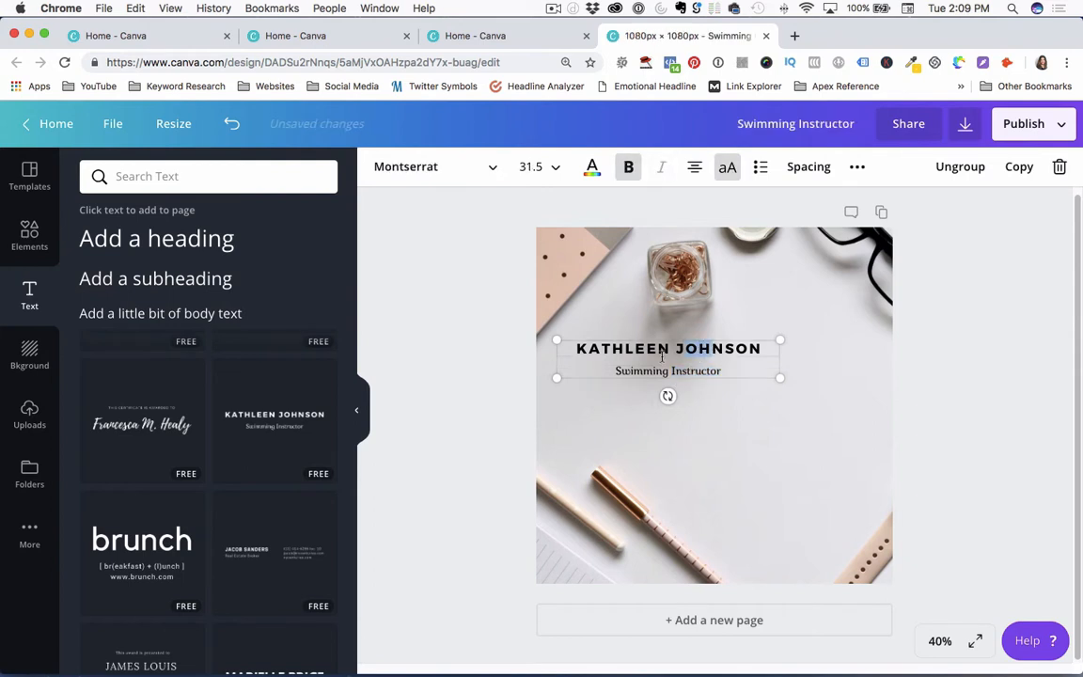
click(513, 334)
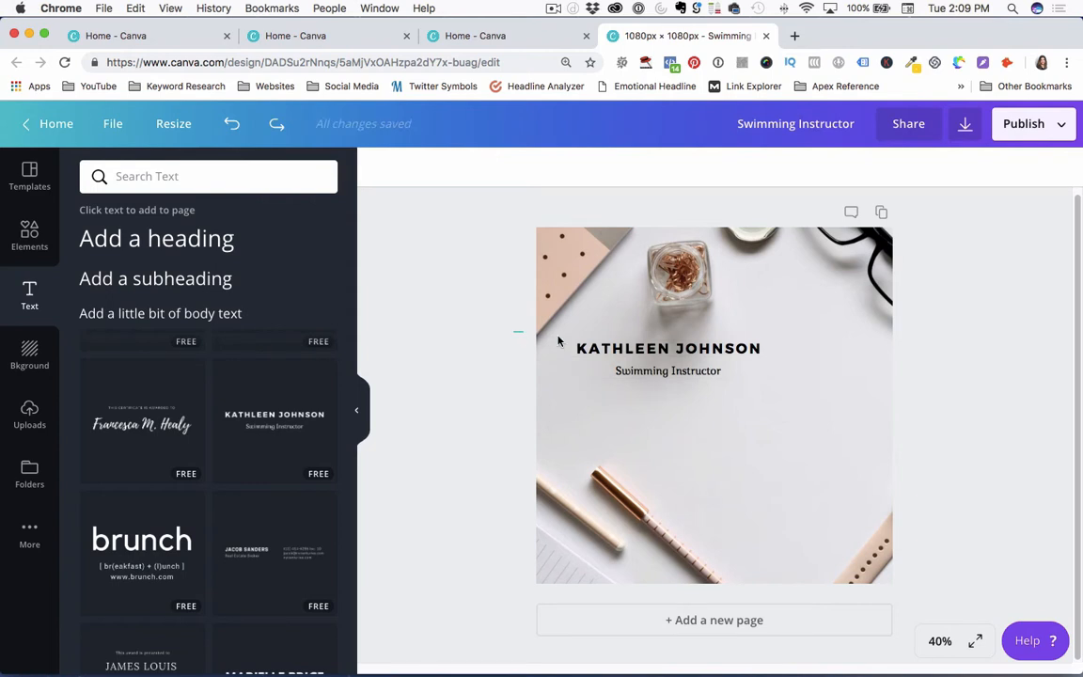
Select the whole "Swimming Instructor" text group with a selection area and delete it from the page.
drag(559, 342, 836, 405)
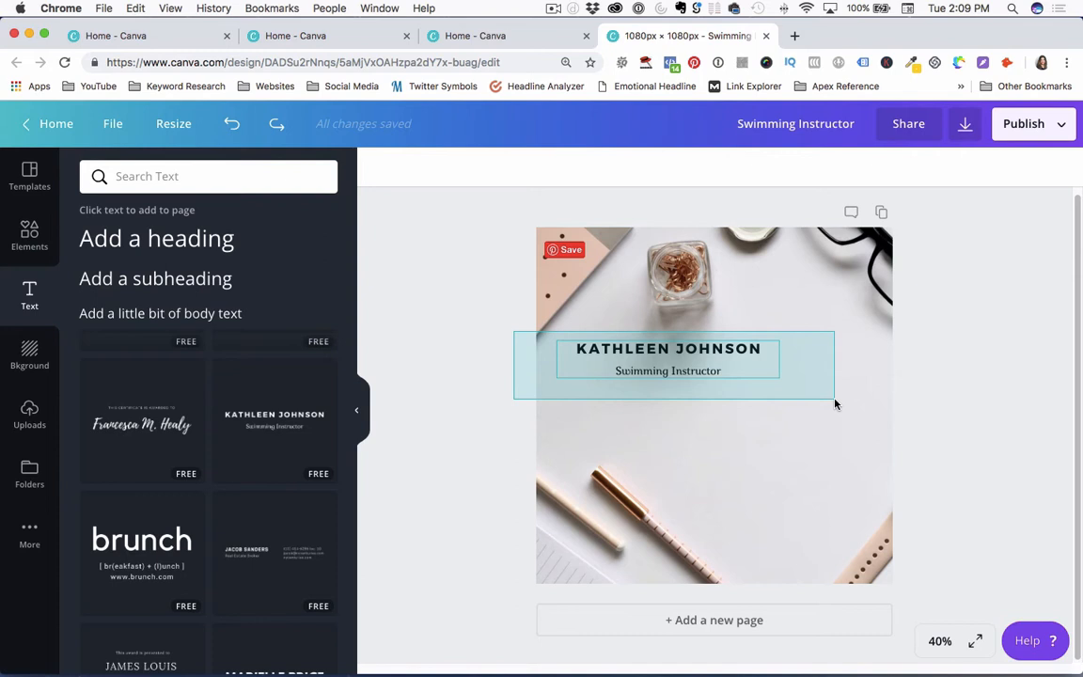
drag(836, 405, 818, 420)
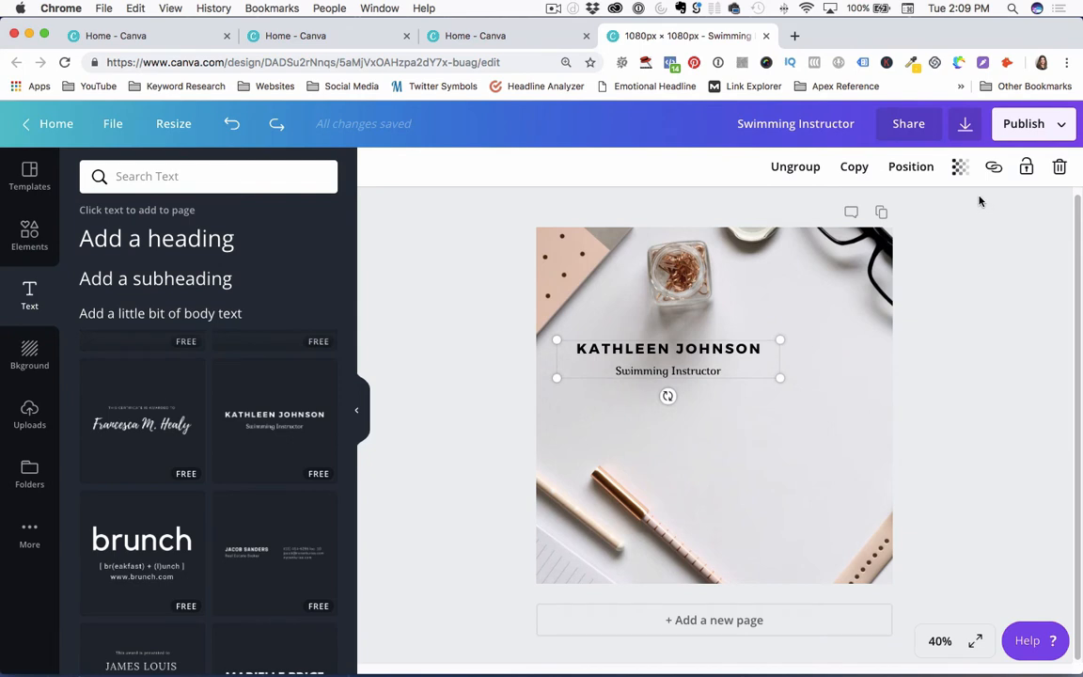
key(Delete)
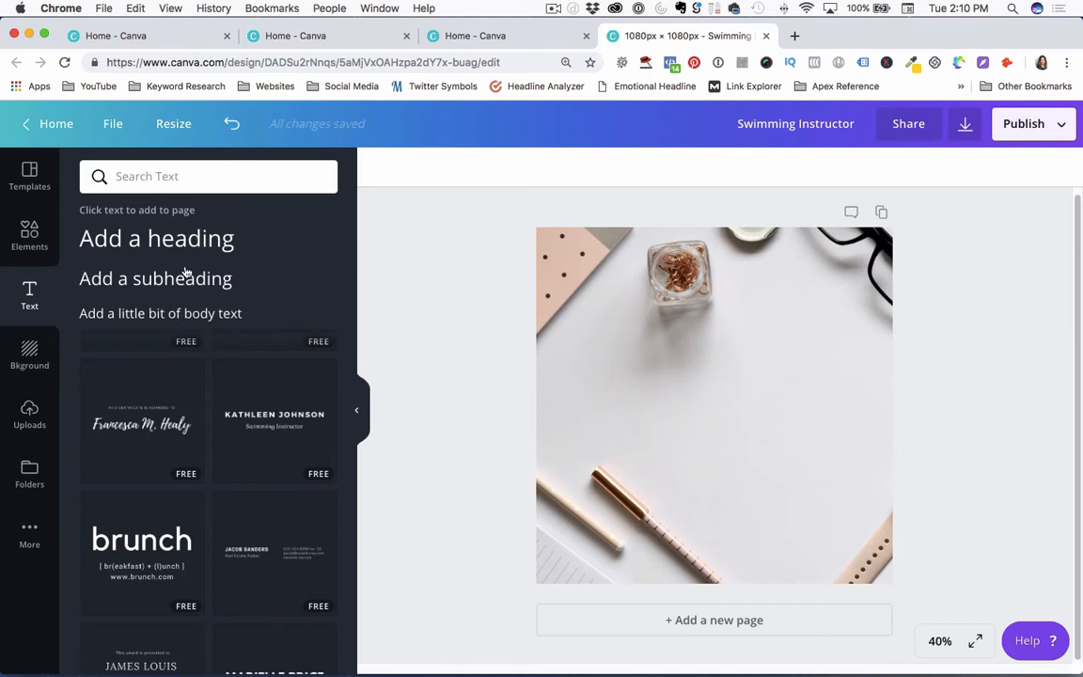
Add a heading, a subheading and a body text placeholder to the page, and delete all three together.
click(176, 241)
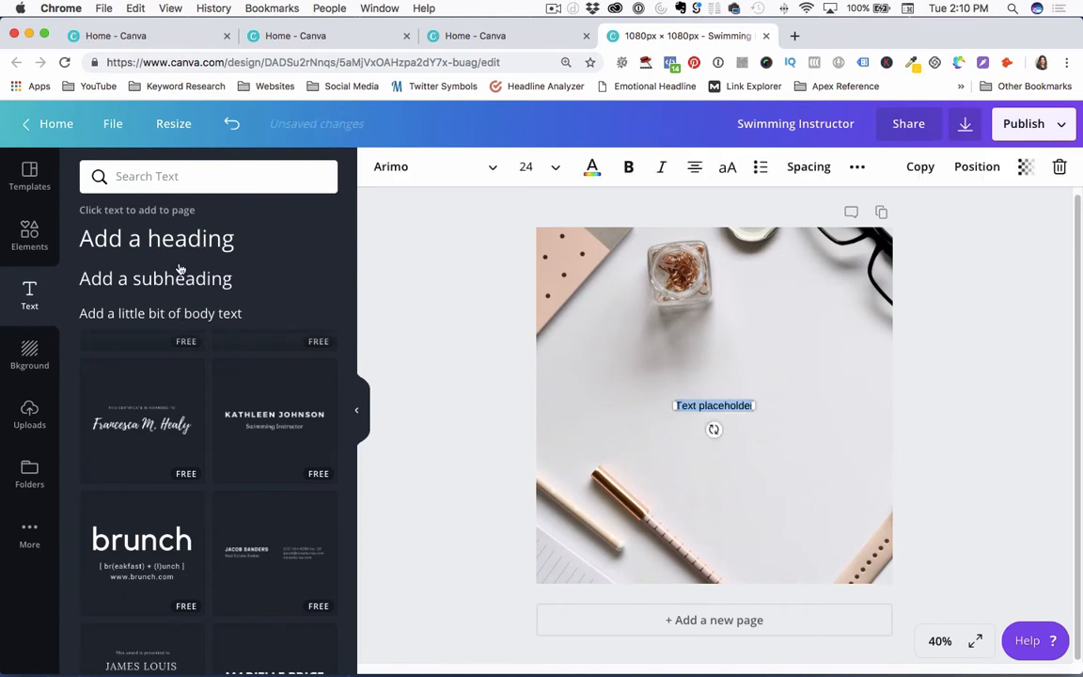
click(162, 276)
click(165, 313)
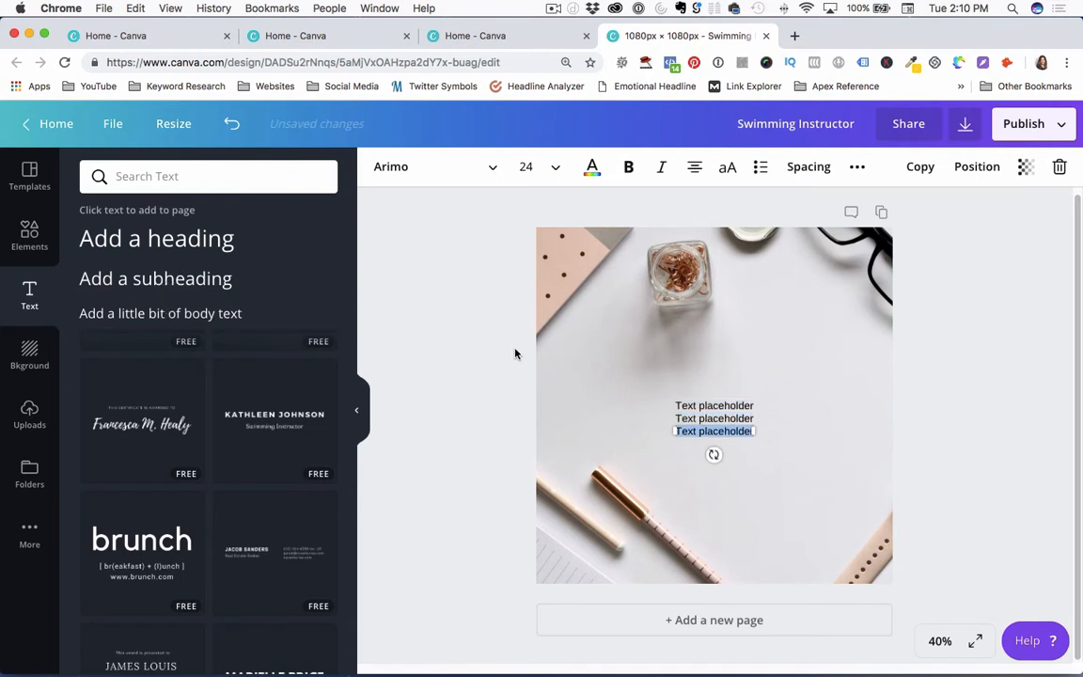
click(488, 336)
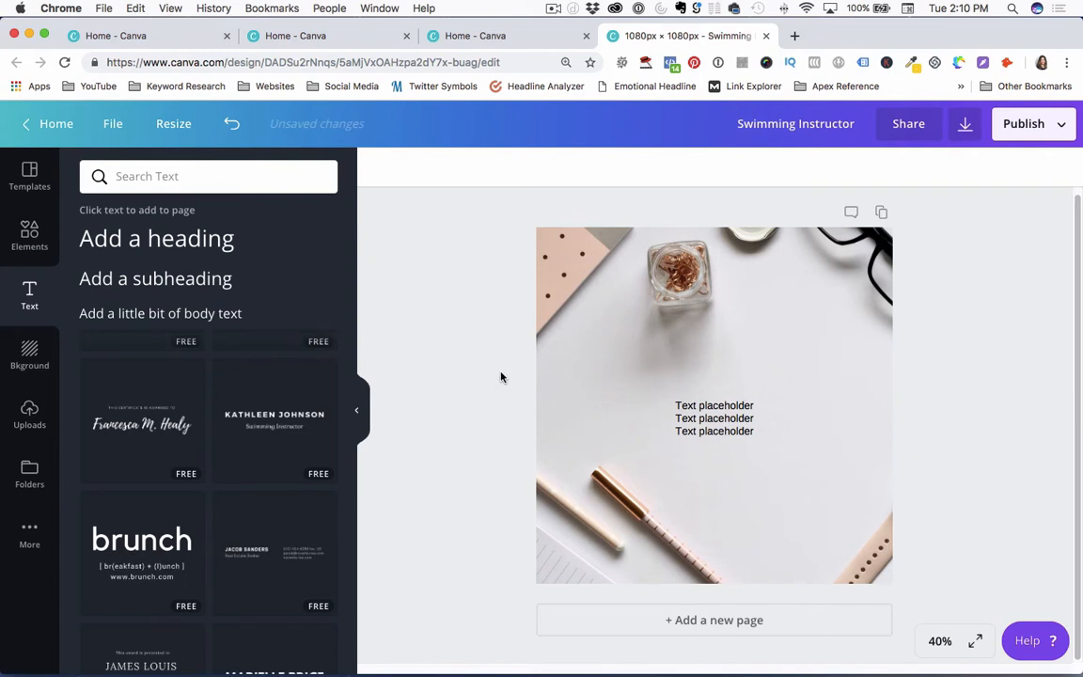
drag(502, 377, 833, 471)
key(BackSpace)
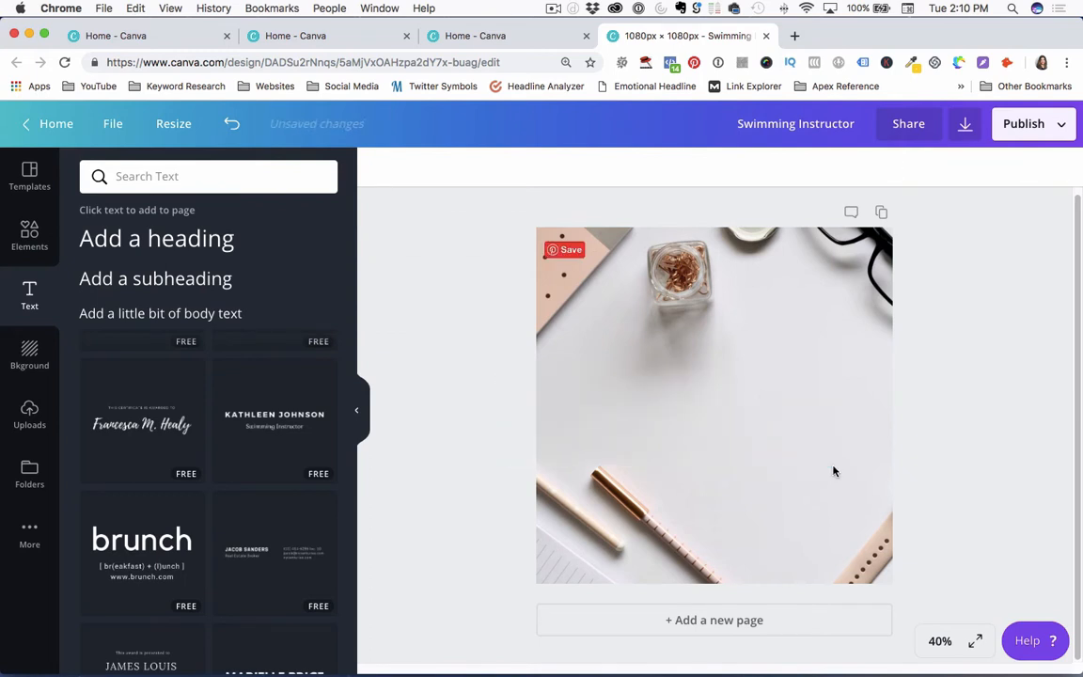
Add a heading to the page and replace its placeholder with "10 seo secrets every blogger should know".
click(188, 243)
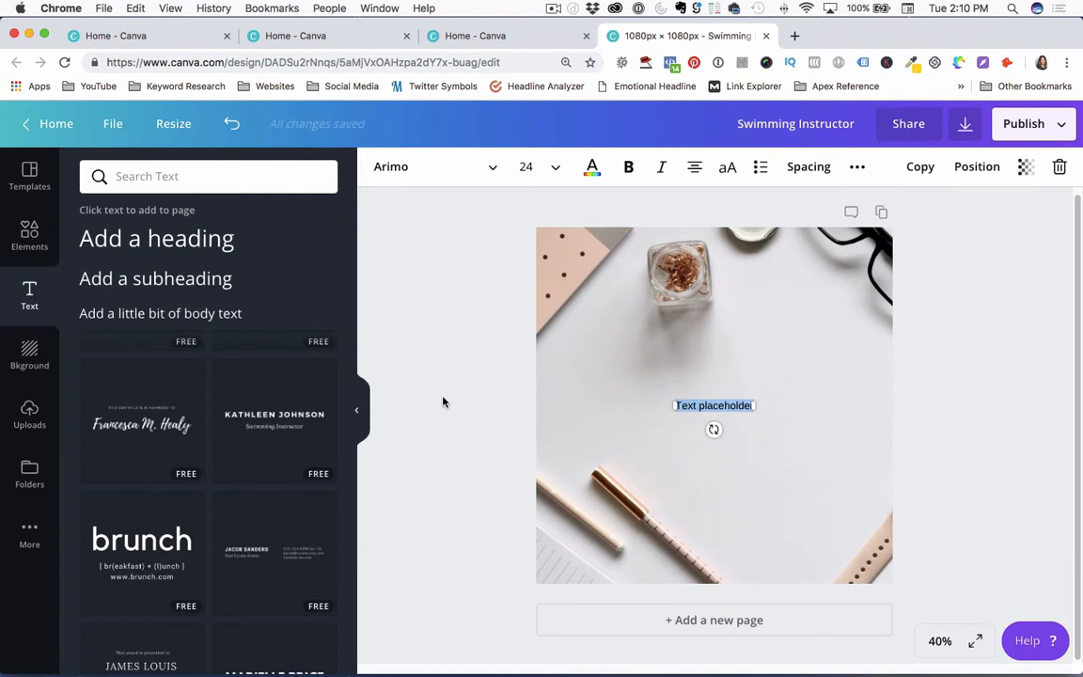
click(698, 406)
key(super+a)
text(10 seo secrets every blogger should know)
Switch the whole heading to uppercase and widen its text box so that the text wraps onto two lines.
key(super+a)
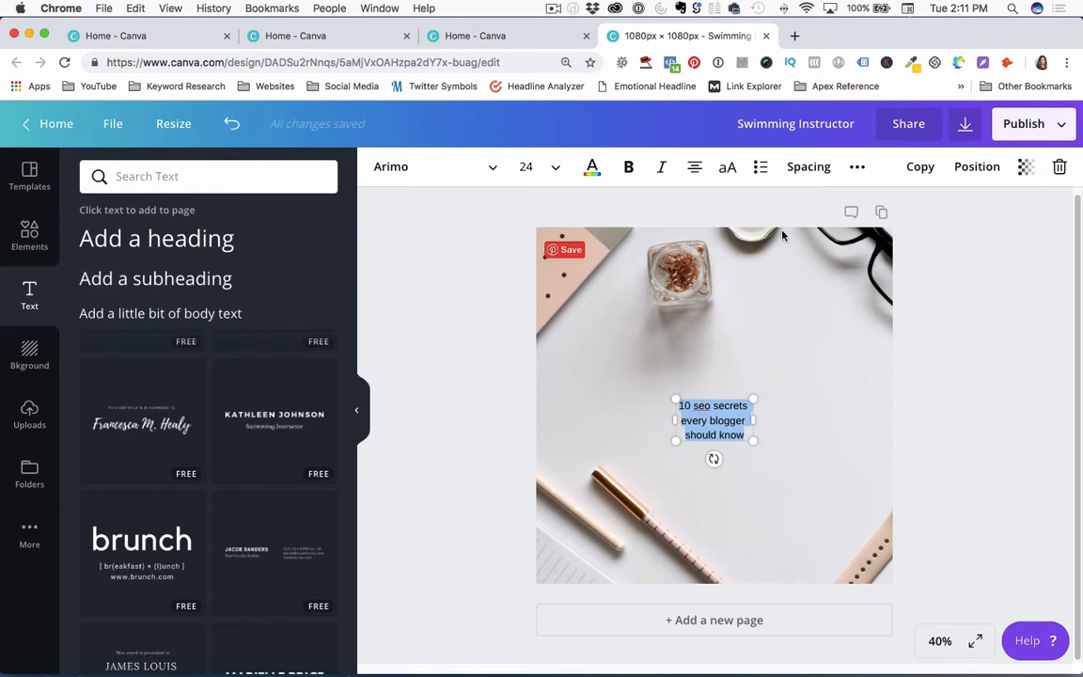
click(728, 167)
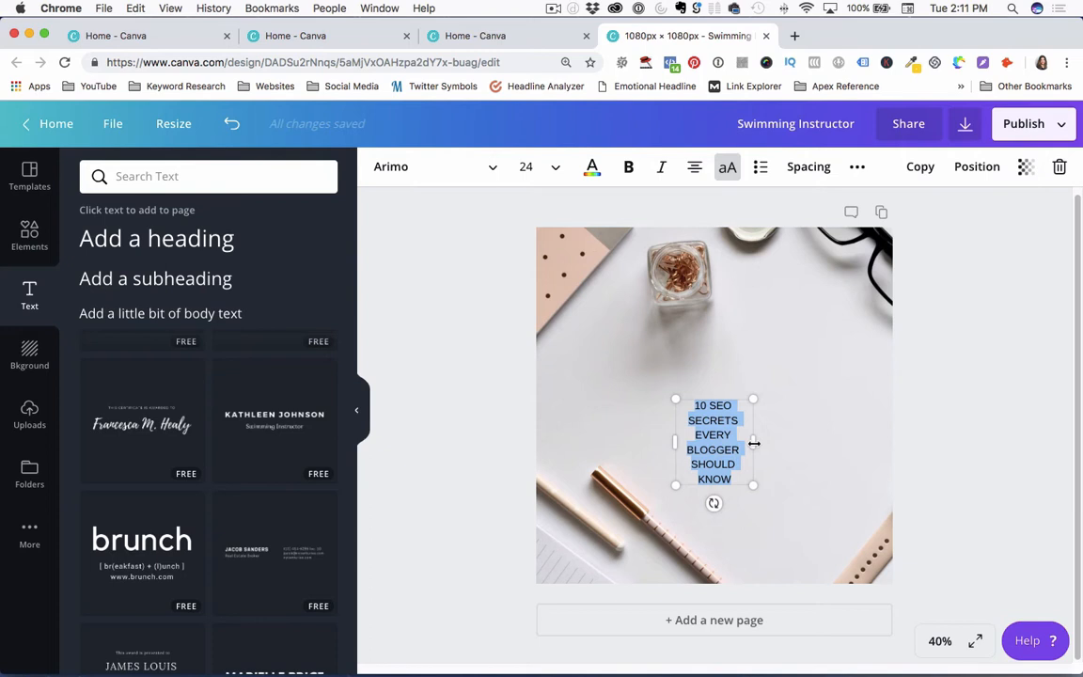
drag(753, 443, 836, 424)
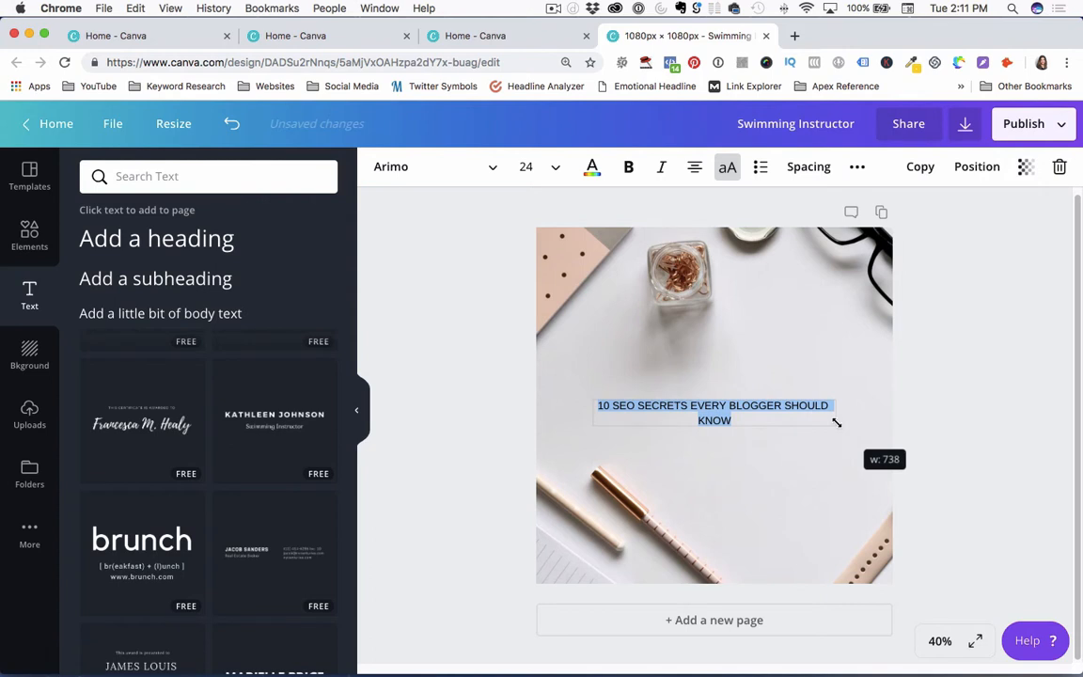
drag(836, 423, 821, 425)
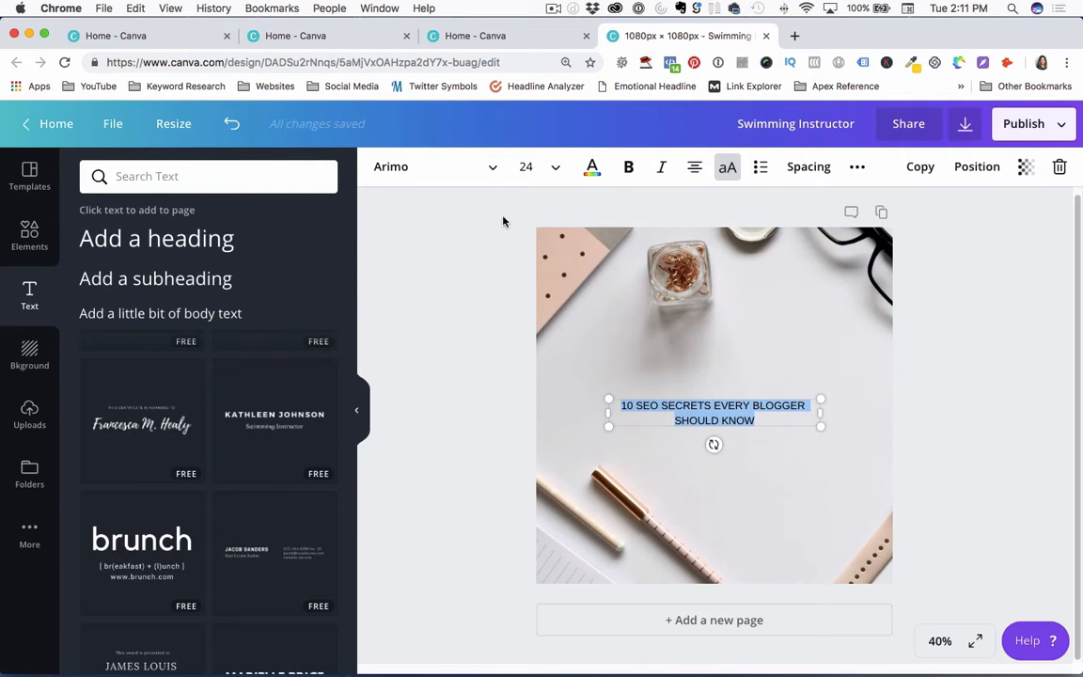
Enlarge the heading's font size to 36 and further to 64.
click(526, 167)
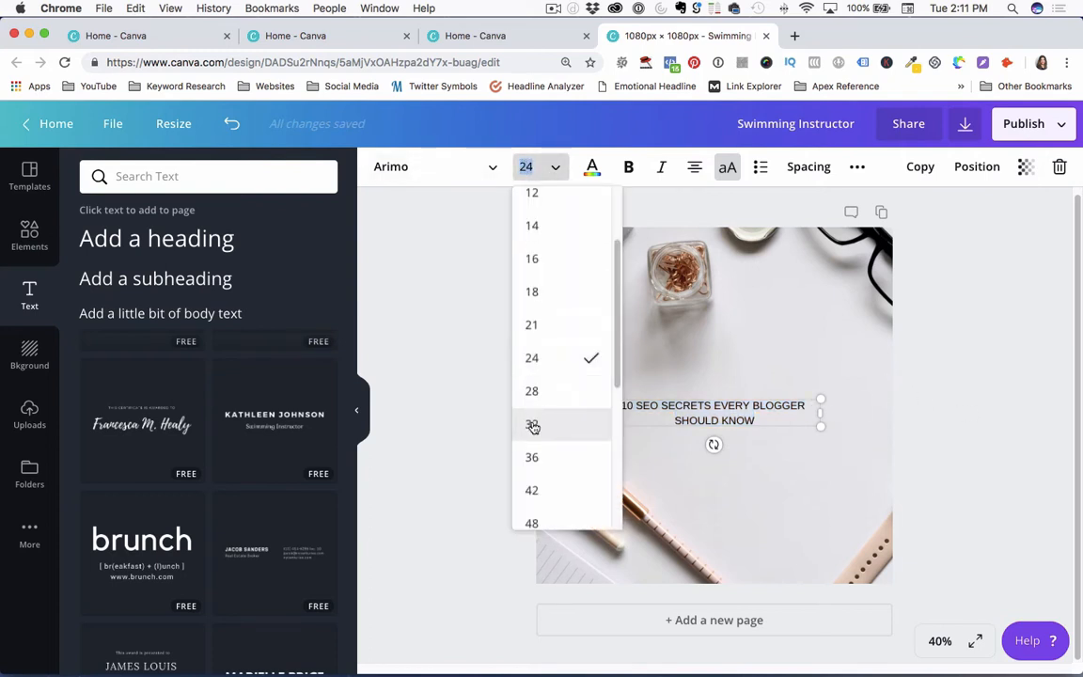
click(533, 458)
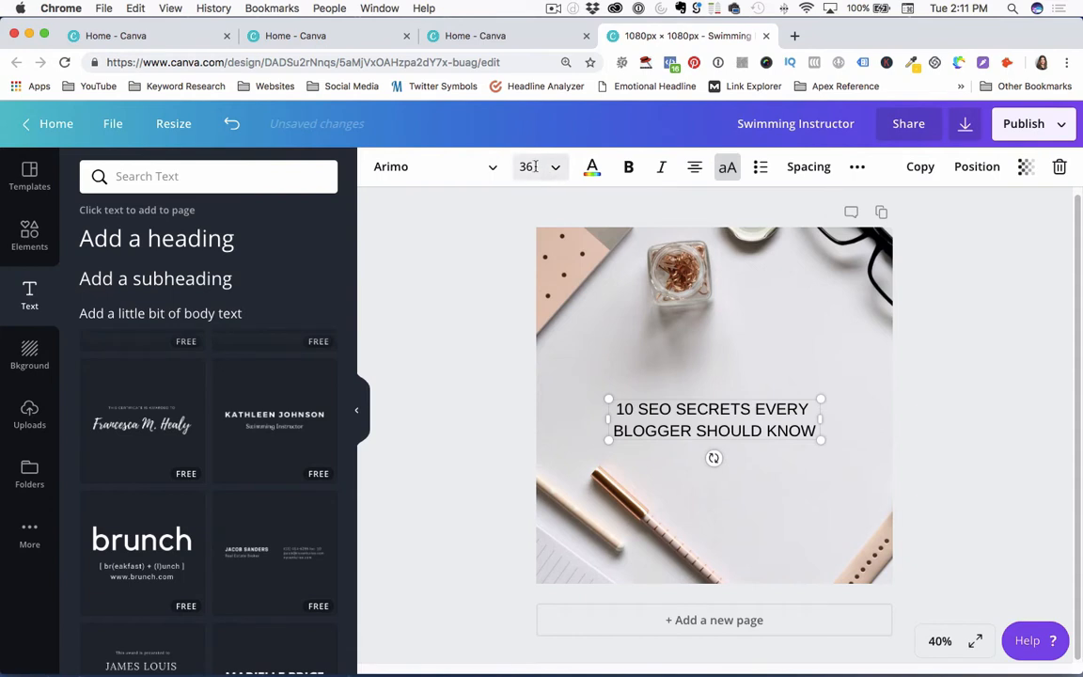
click(526, 167)
click(538, 483)
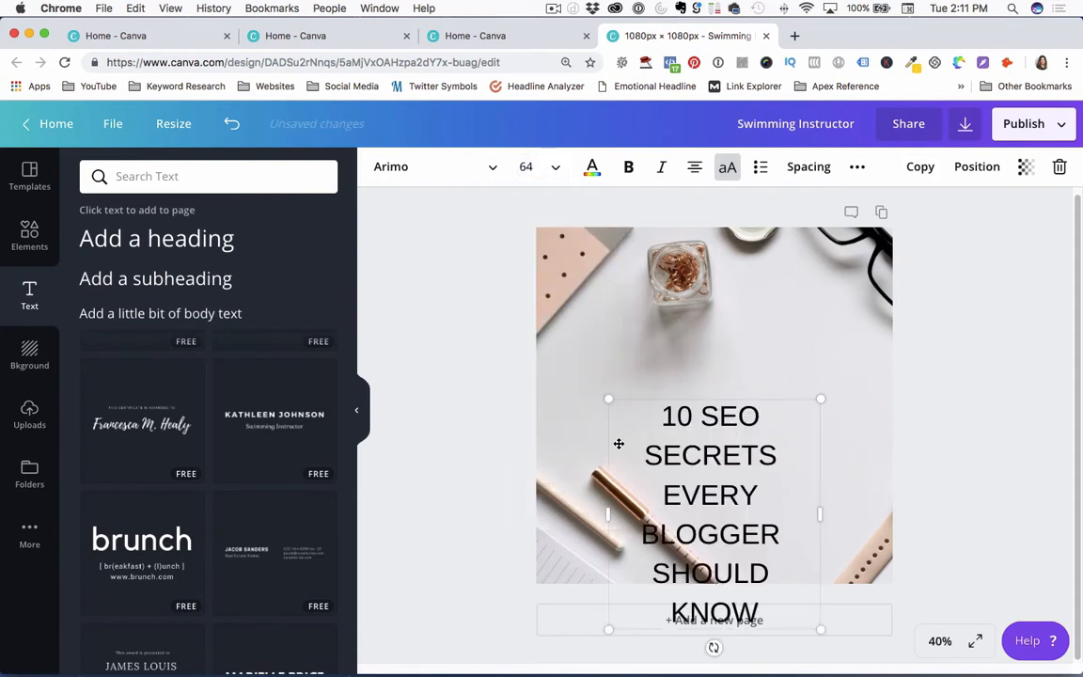
Set the heading's font size to the custom value 50.
click(526, 166)
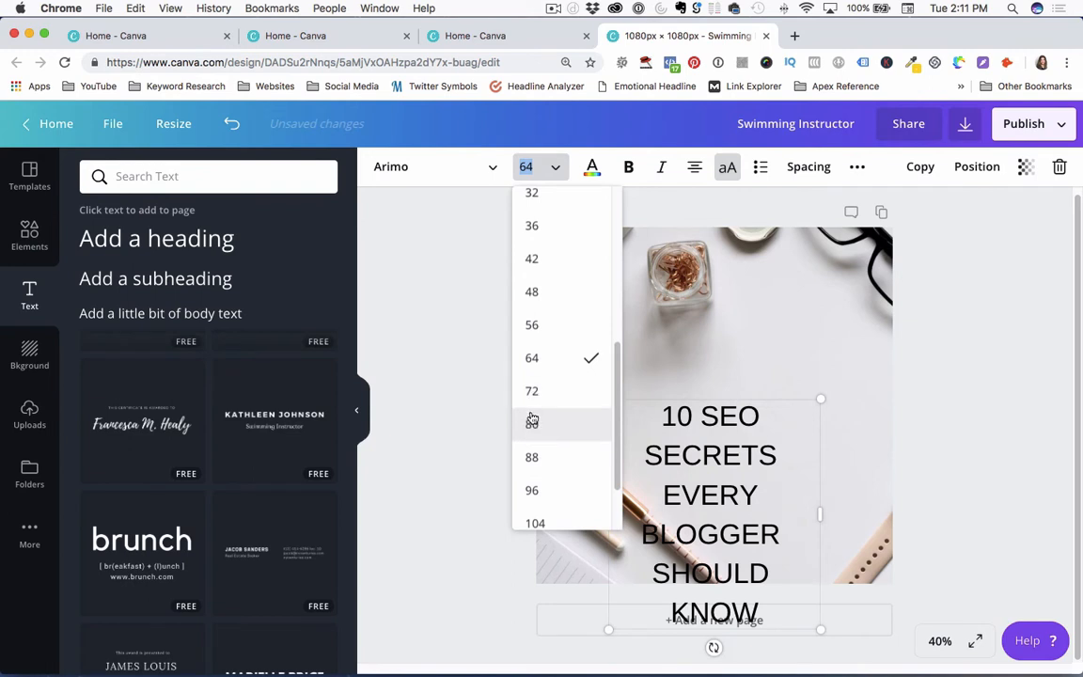
click(532, 166)
click(522, 166)
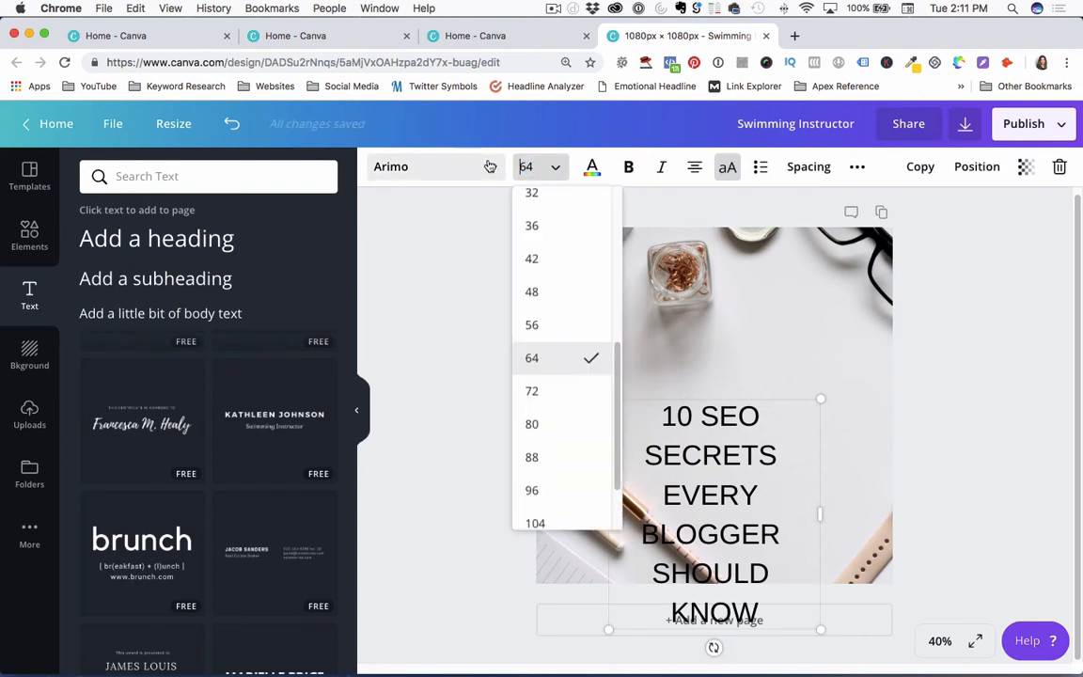
click(525, 166)
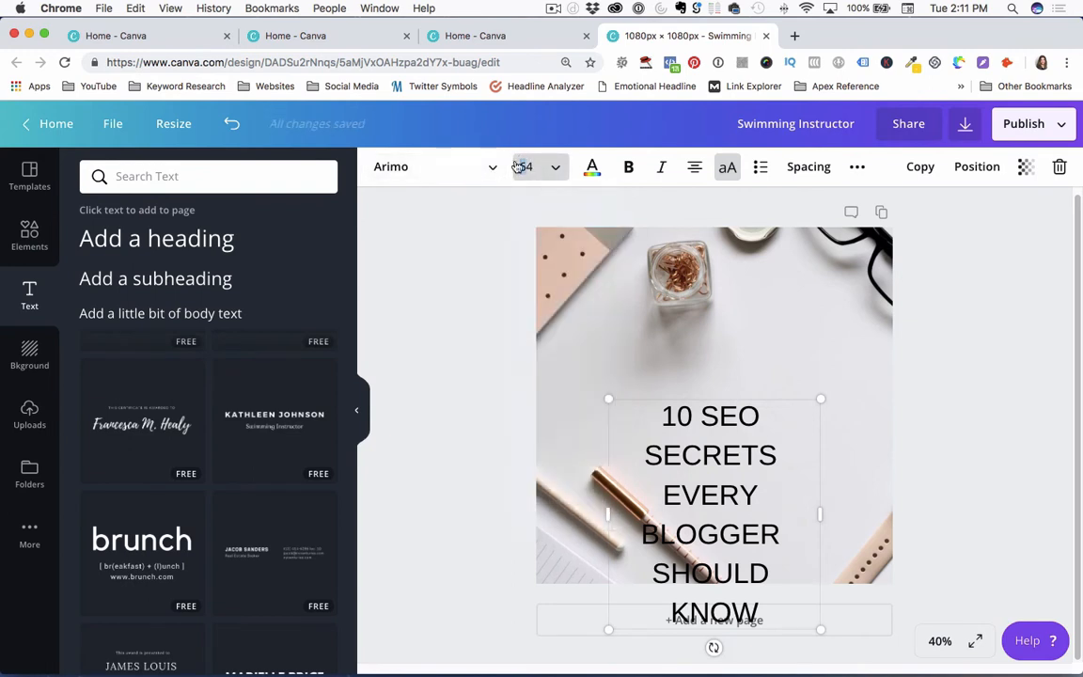
click(523, 167)
text(50)
key(Return)
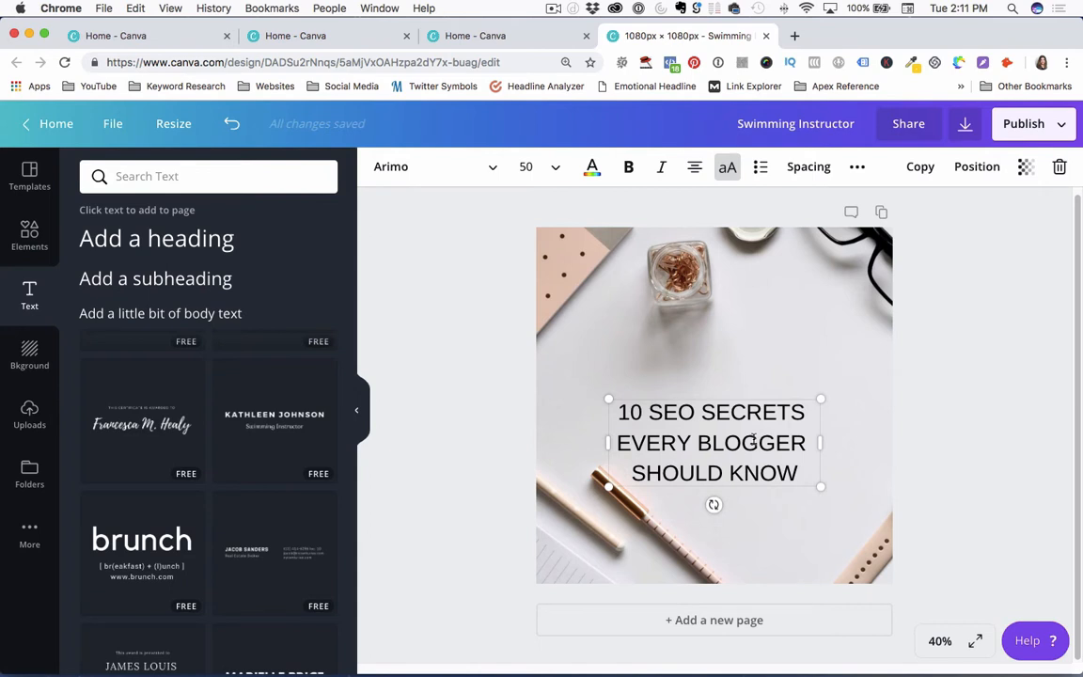
Select the whole heading text and reduce its font size in small increments to 41.
key(super+a)
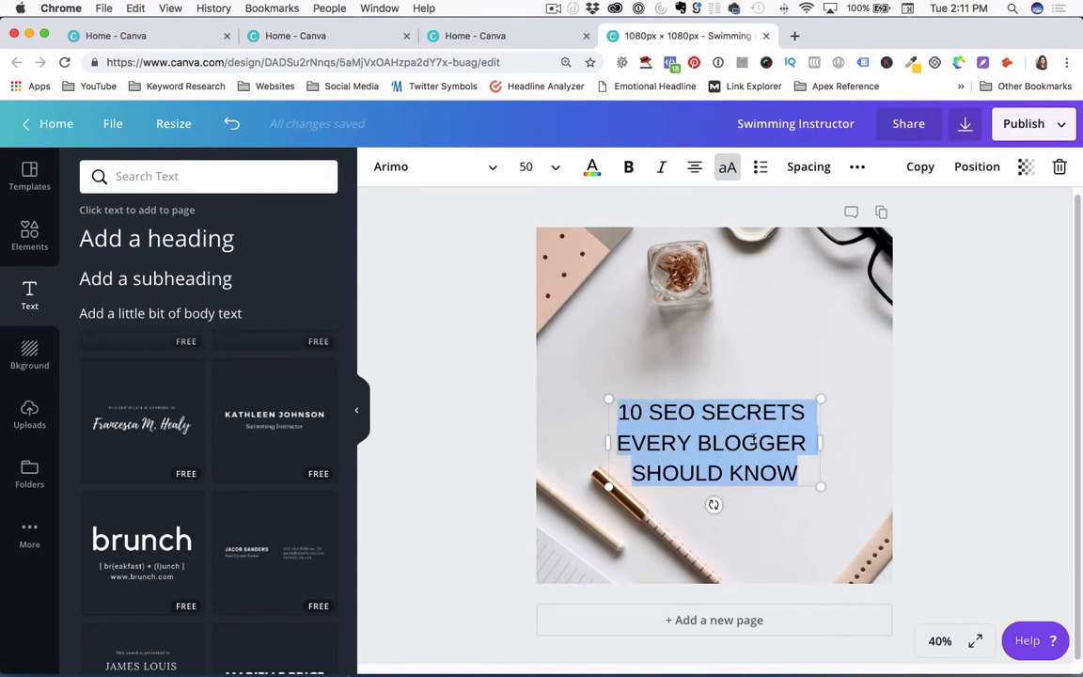
drag(618, 412, 798, 474)
key(super+shift+comma)
key(super+shift+comma)
key(super+shift+comma)
key(super+shift+comma)
key(super+shift+comma)
key(super+shift+comma)
key(super+shift+comma)
key(super+shift+comma)
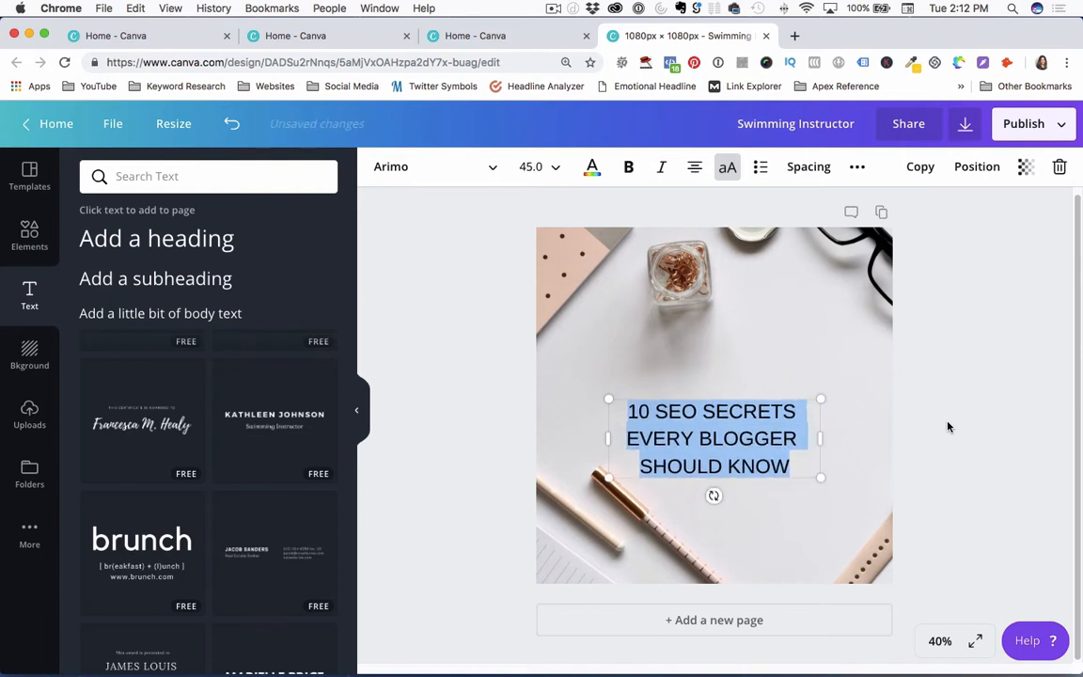
key(super+shift+comma)
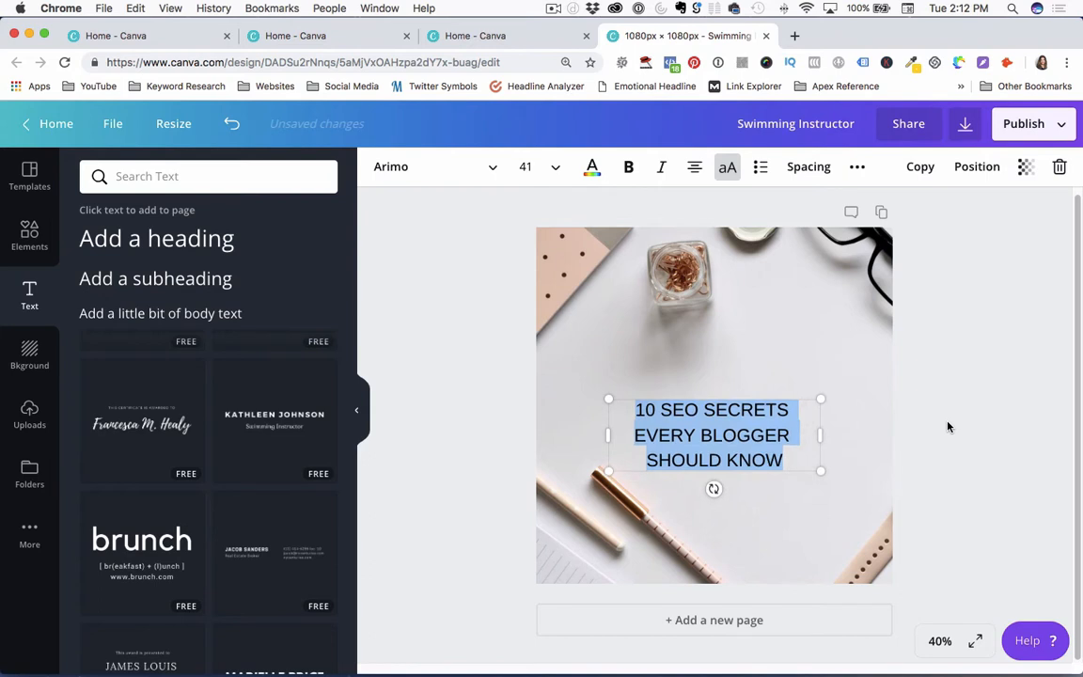
Increase the heading's font size in small increments to 45 and reduce it back to 41.
key(super+shift+period)
key(super+shift+period)
key(super+shift+period)
key(super+shift+period)
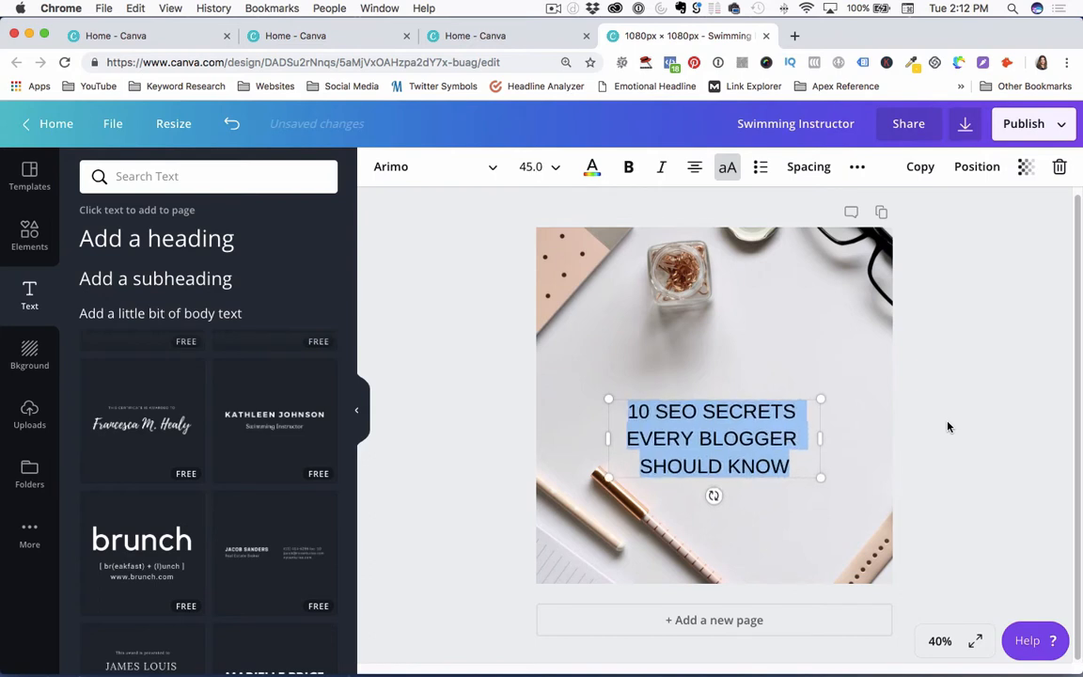
key(super+shift+comma)
key(super+shift+comma)
key(super+shift+comma)
key(super+shift+comma)
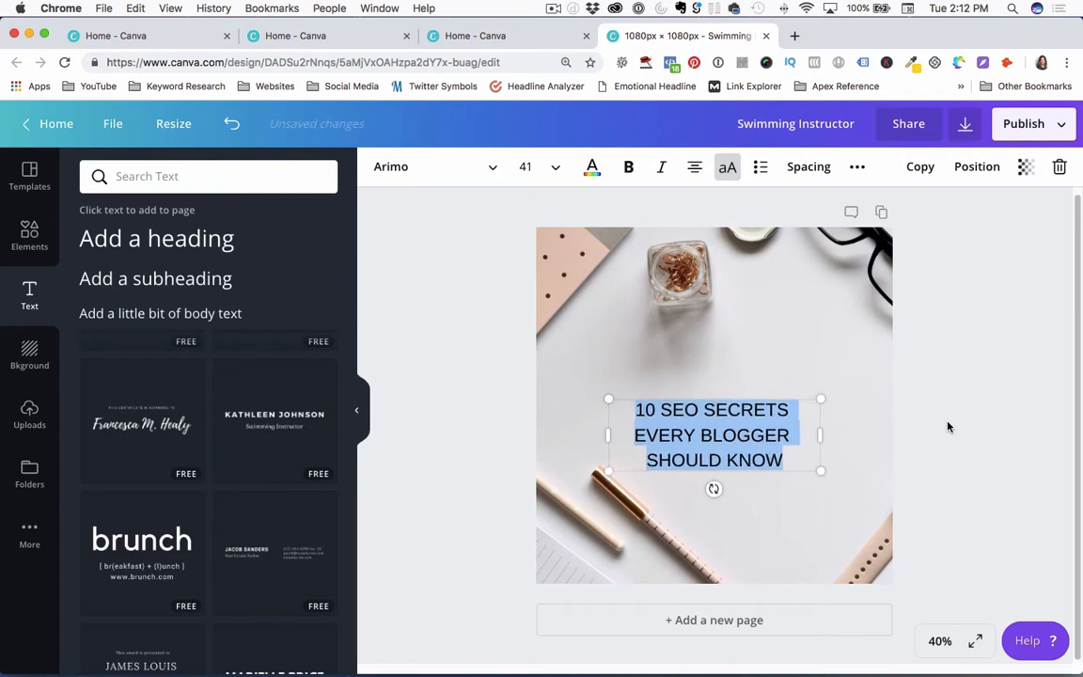
Enlarge the selected heading text in small increments to font size 48.
key(super+shift+period)
key(super+shift+period)
key(super+shift+period)
key(super+shift+period)
key(super+shift+period)
key(super+shift+period)
key(super+shift+period)
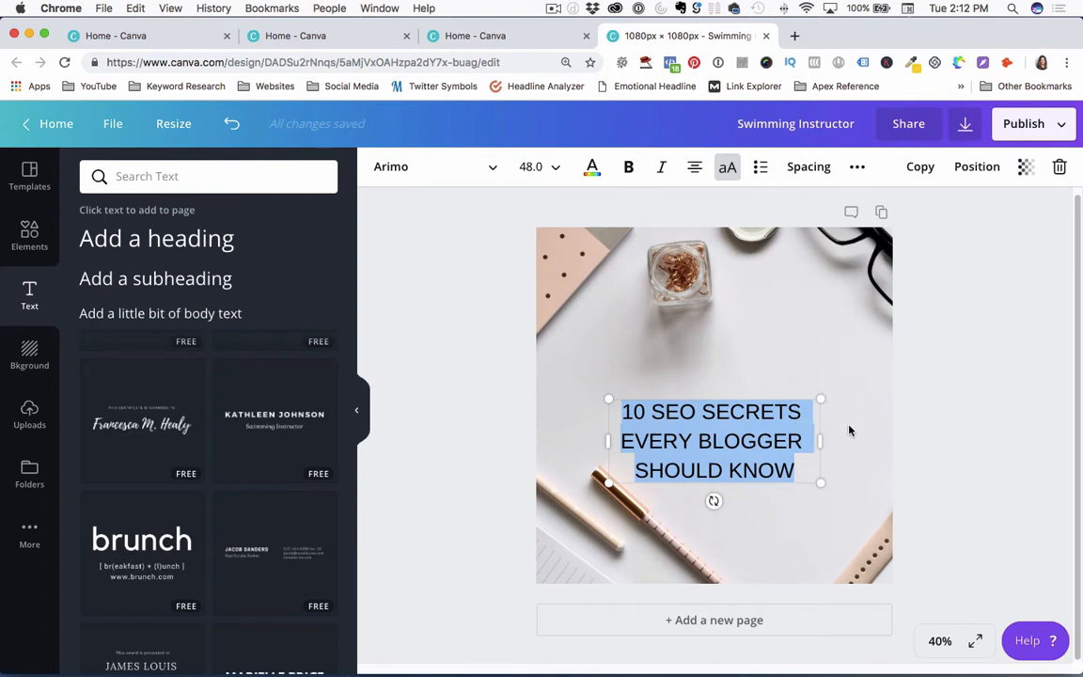
Change the font of the whole heading to Montserrat and move the heading slightly higher on the page.
click(792, 421)
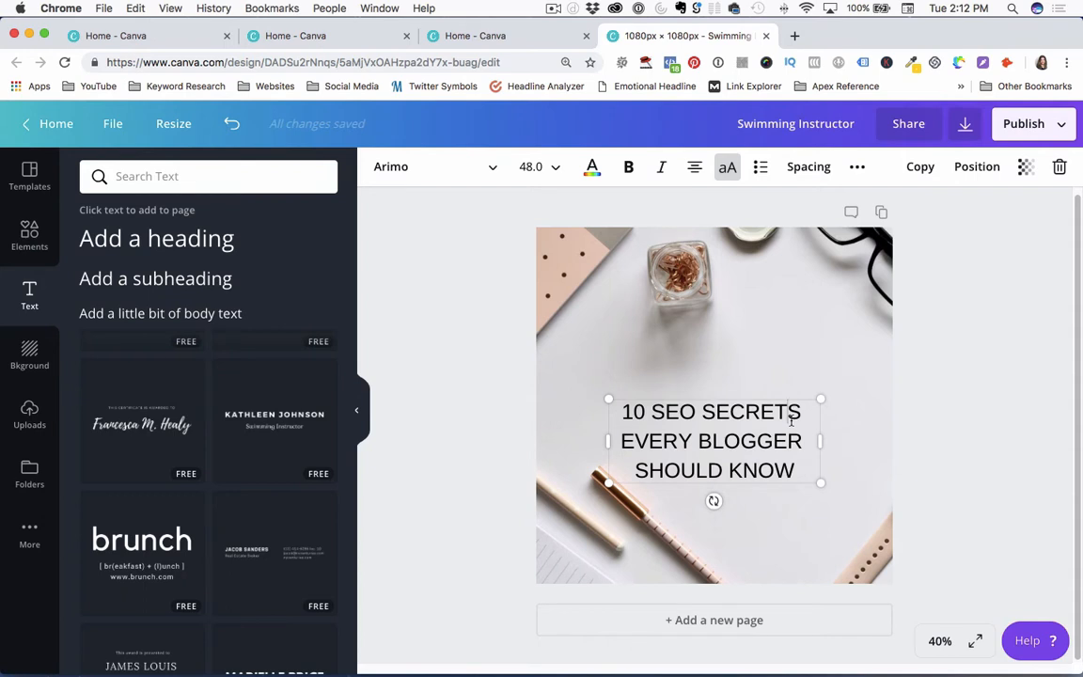
key(super+a)
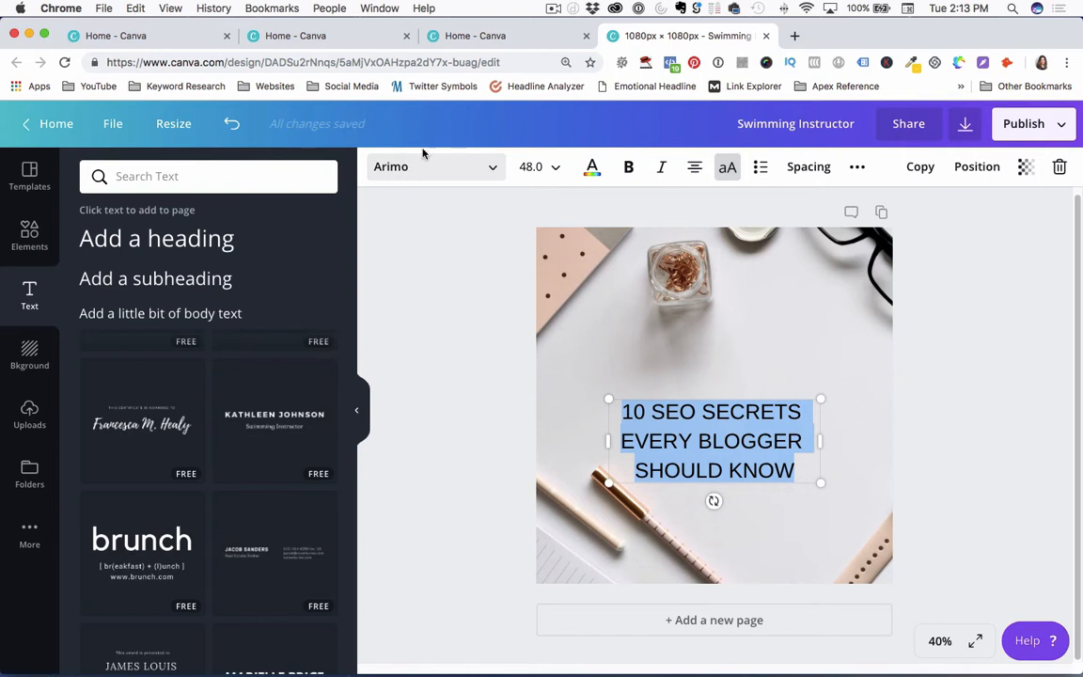
click(423, 169)
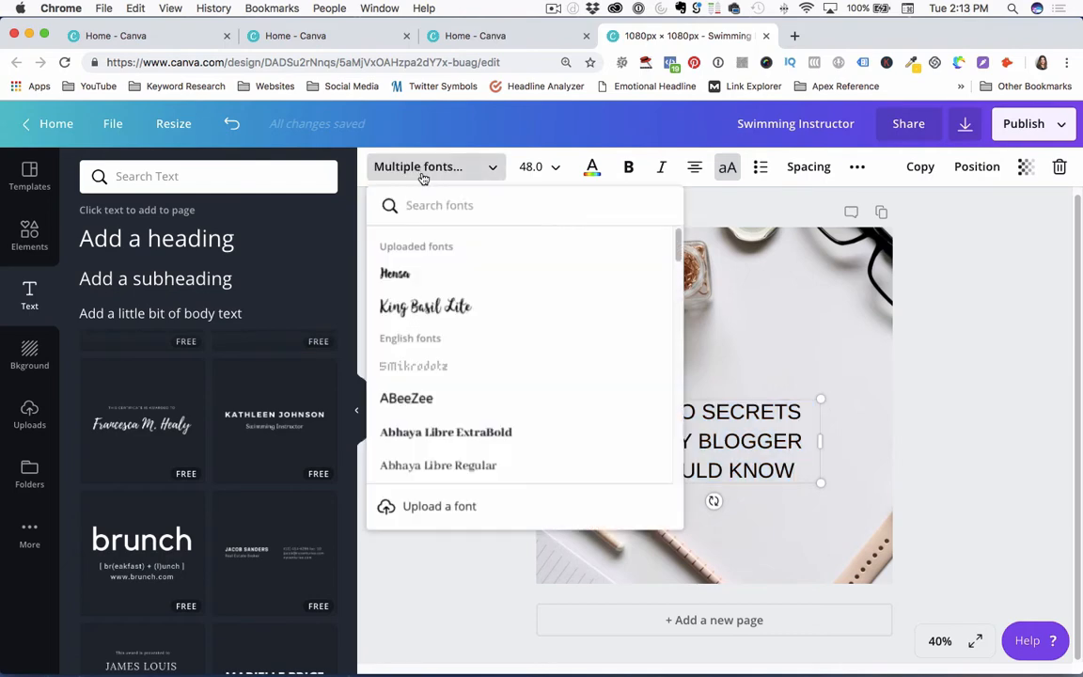
scroll(435, 380, down, 15)
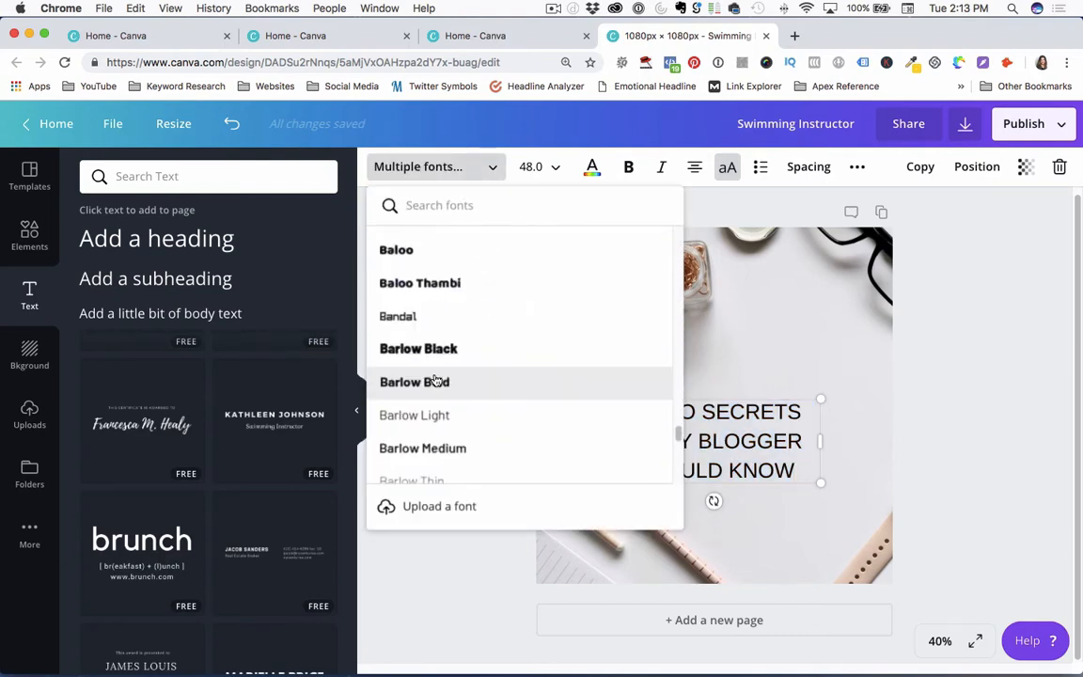
scroll(435, 380, up, 12)
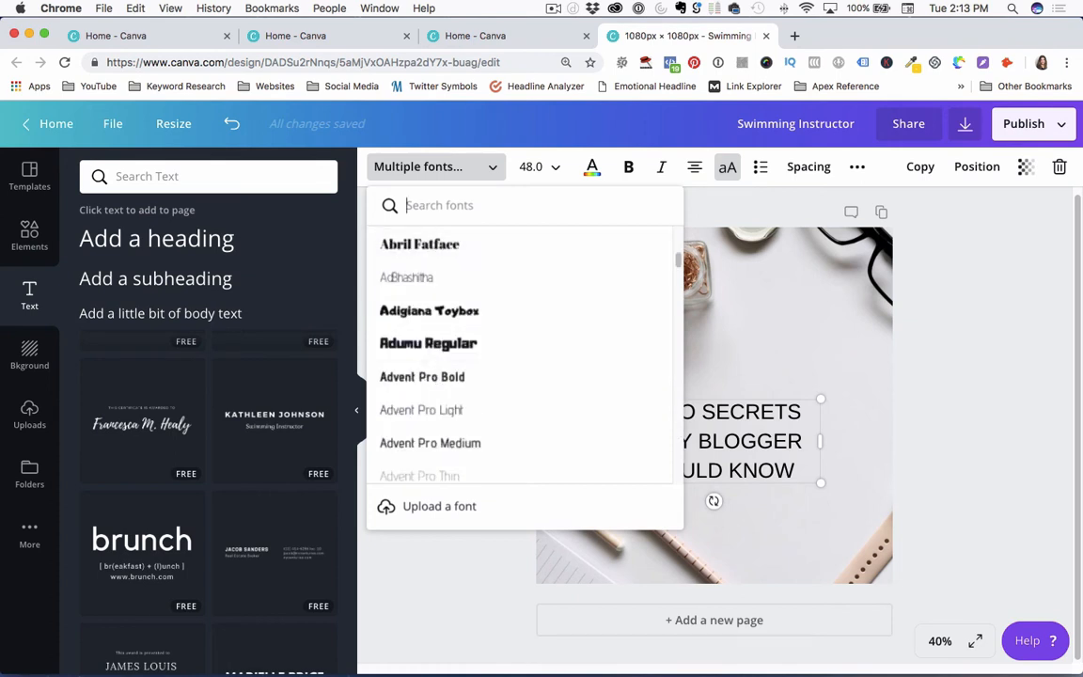
text(montserrat)
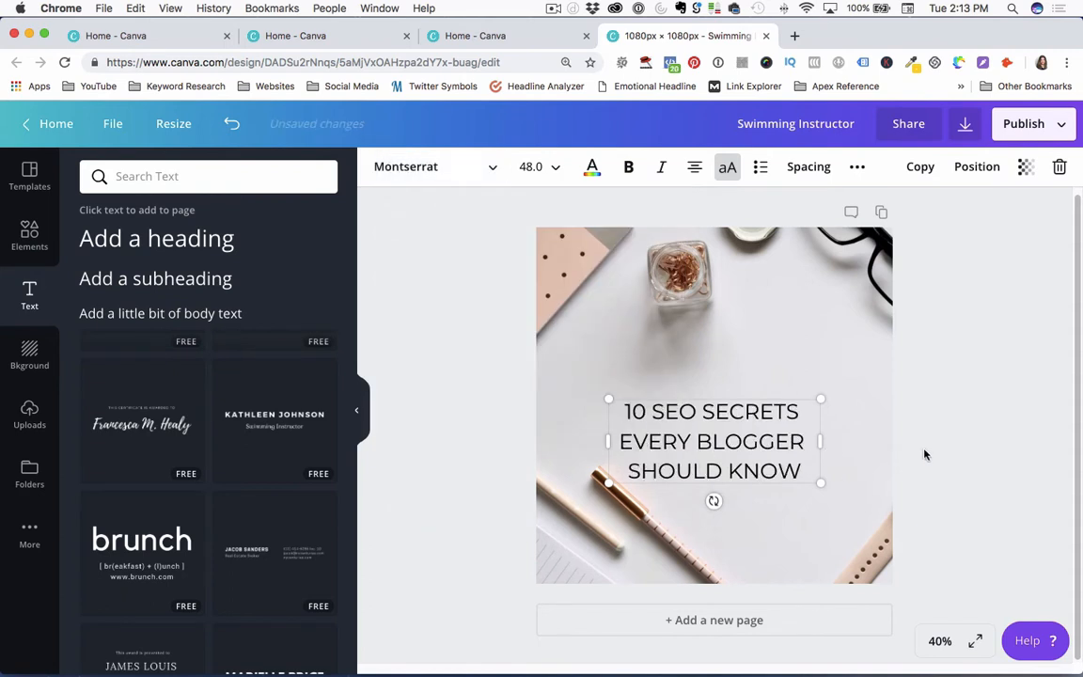
drag(746, 407, 742, 368)
click(987, 378)
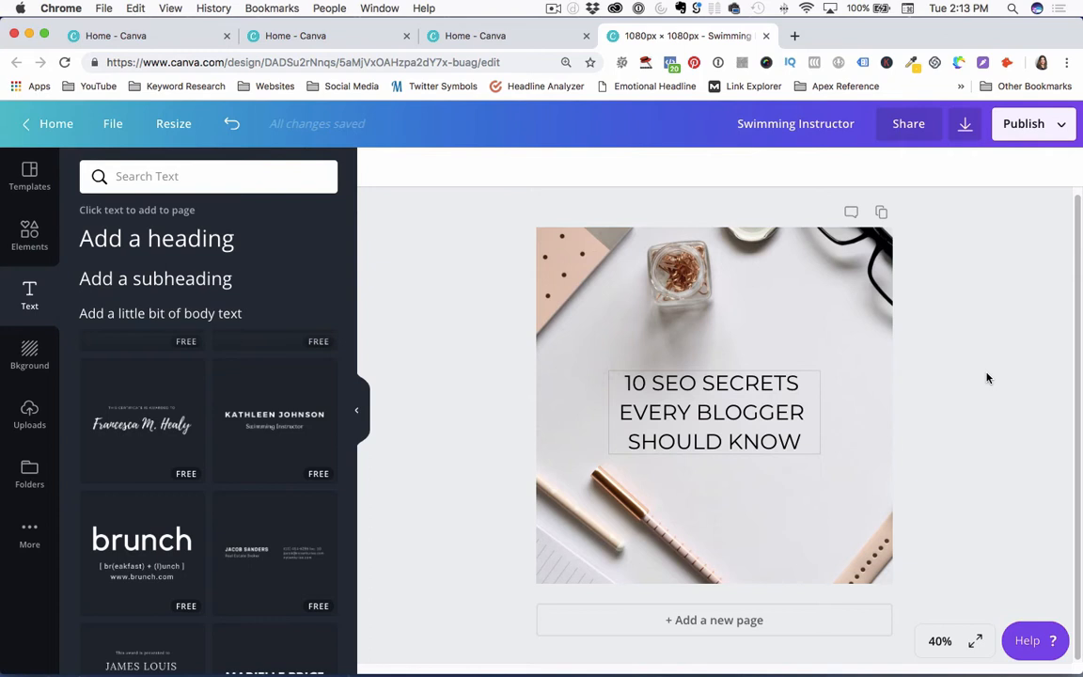
View the options for sharing the design with others and close them without inviting anyone.
click(898, 122)
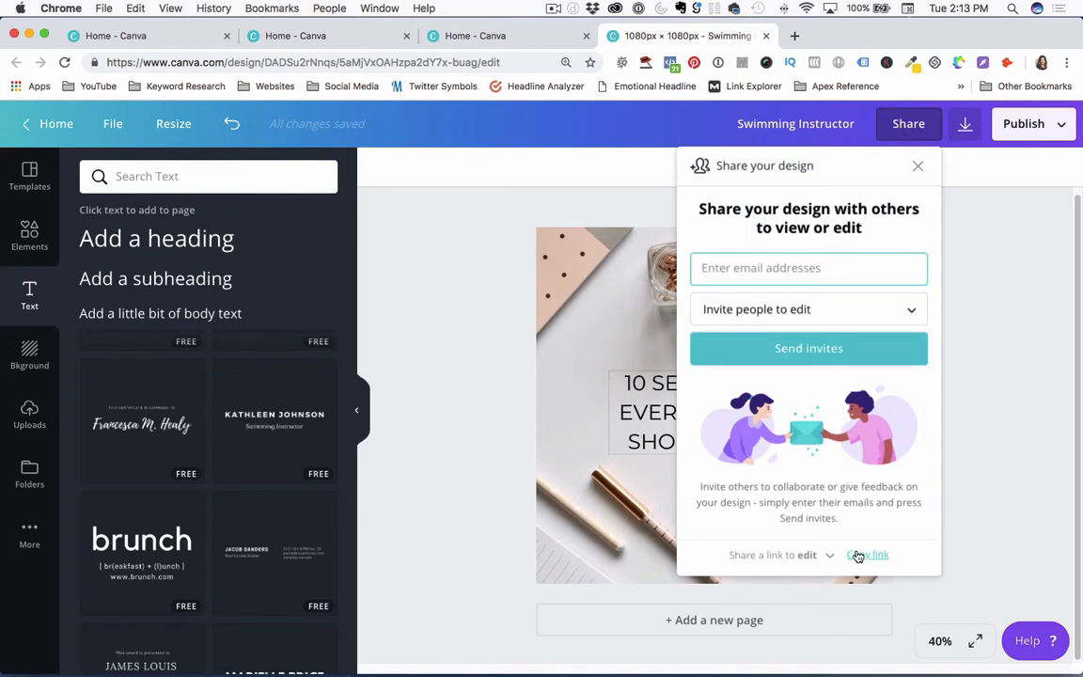
click(981, 440)
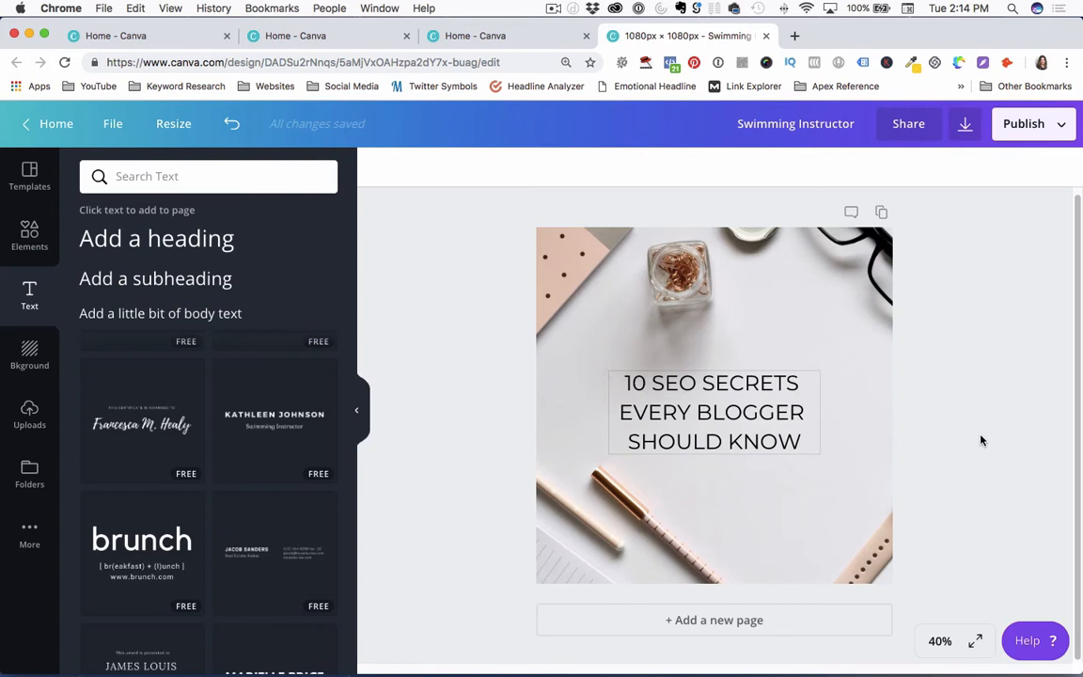
Enlarge the whole heading text to font size 52.9 and nudge the heading up a little on the page.
click(804, 440)
key(super+a)
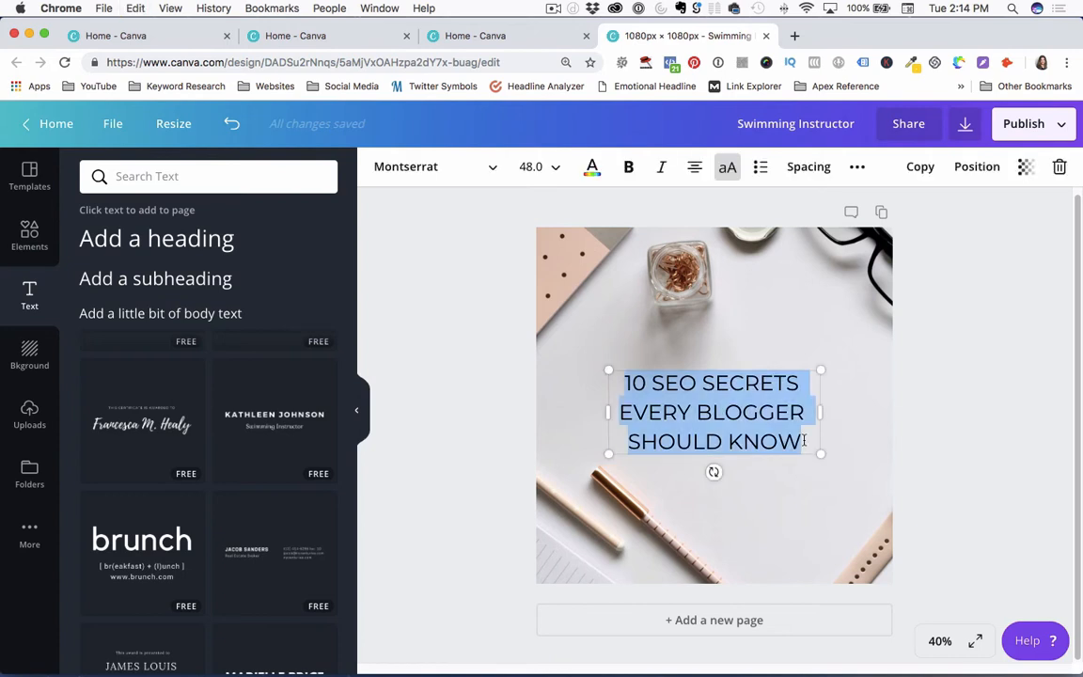
key(super+shift+period)
key(super+shift+period)
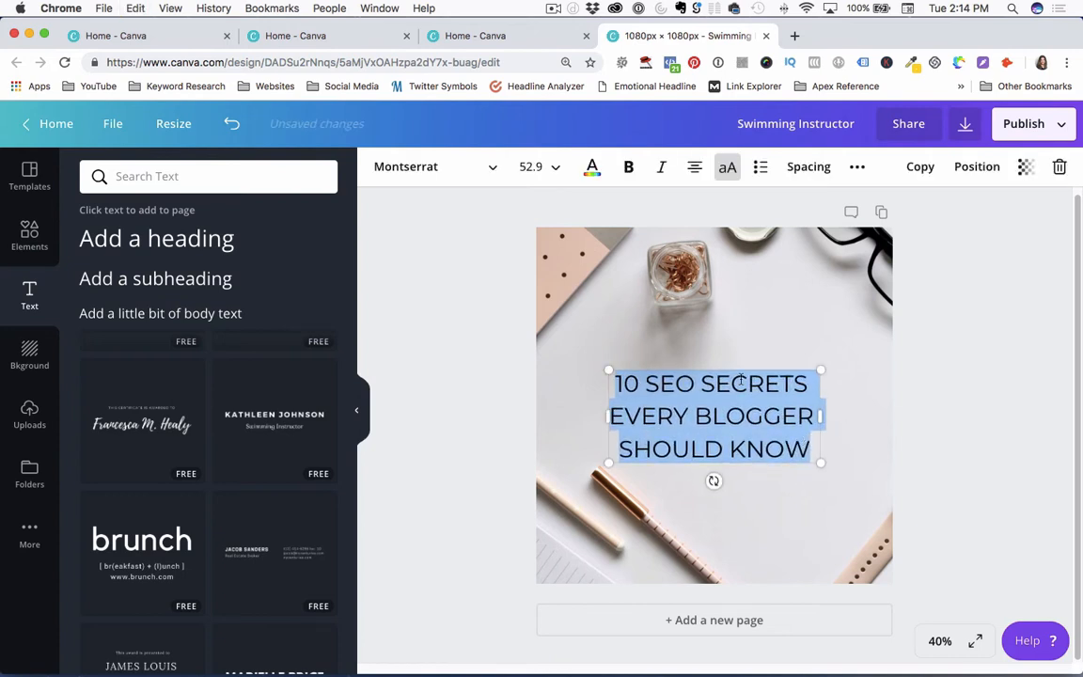
drag(744, 368, 743, 360)
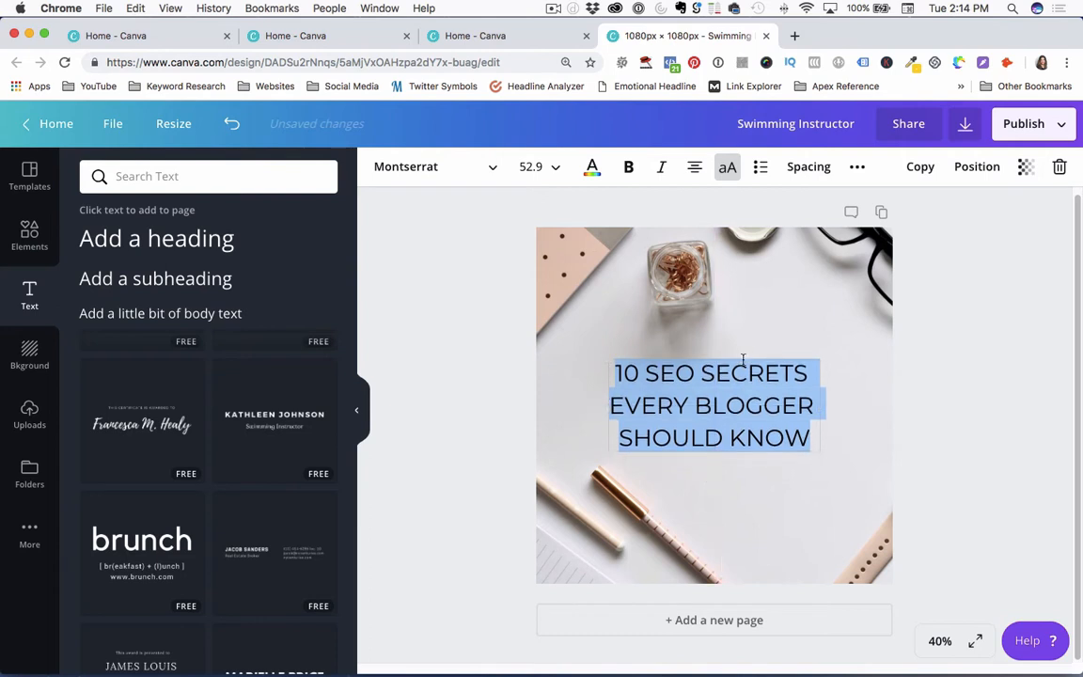
click(999, 387)
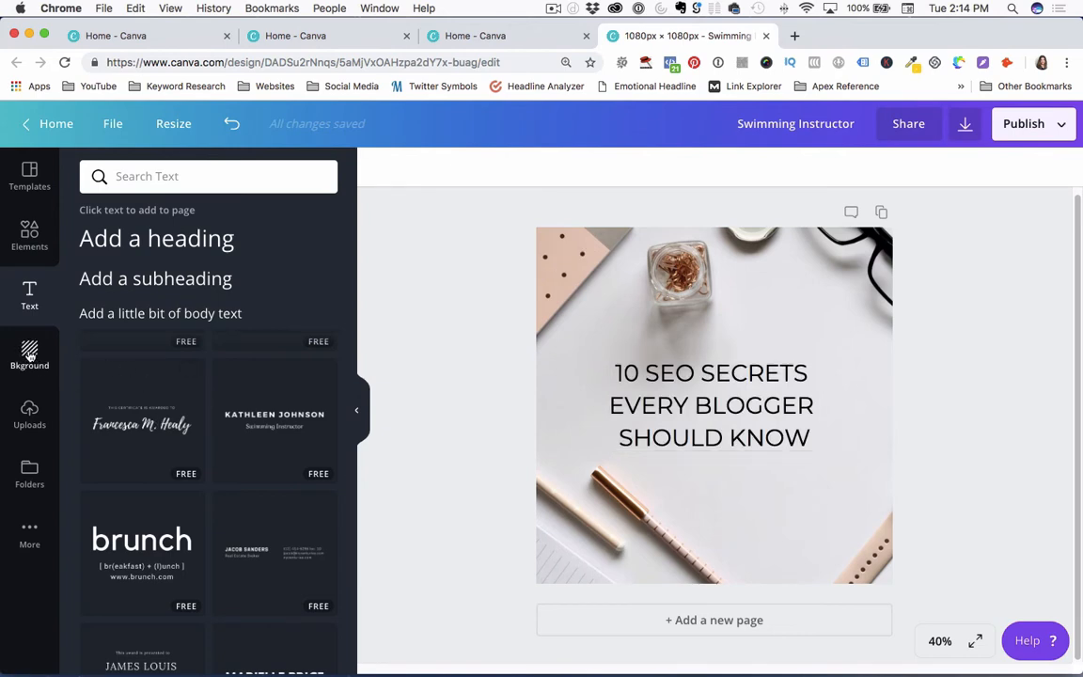
Clear the lightbulb search, list all shapes among the elements and add the solid light grey square to the page.
click(32, 237)
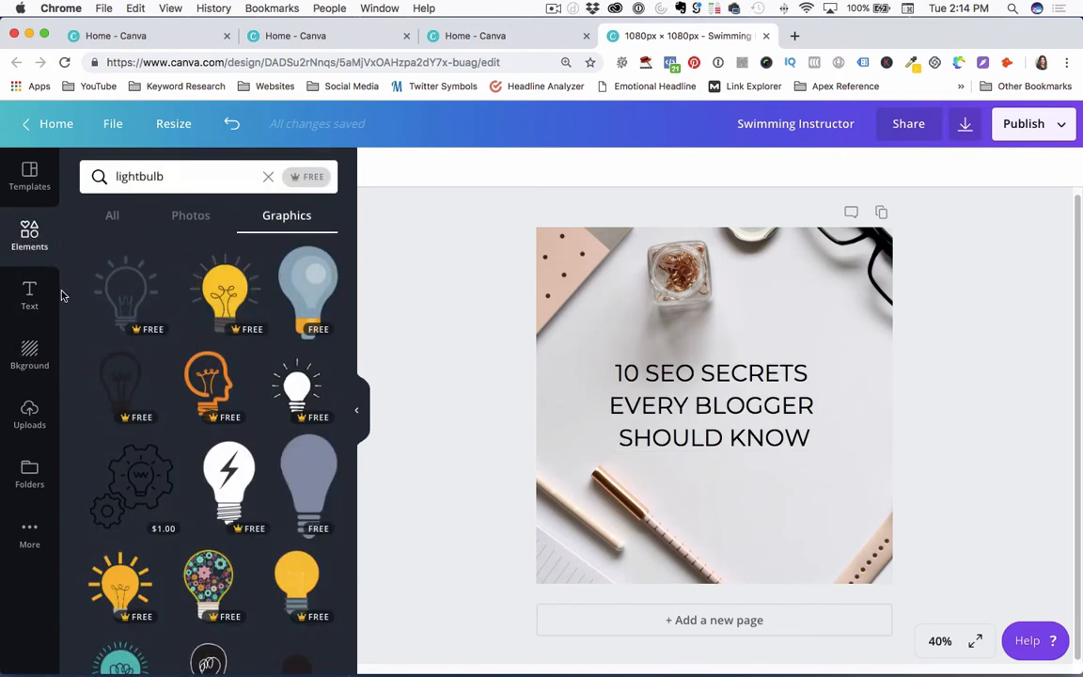
click(268, 176)
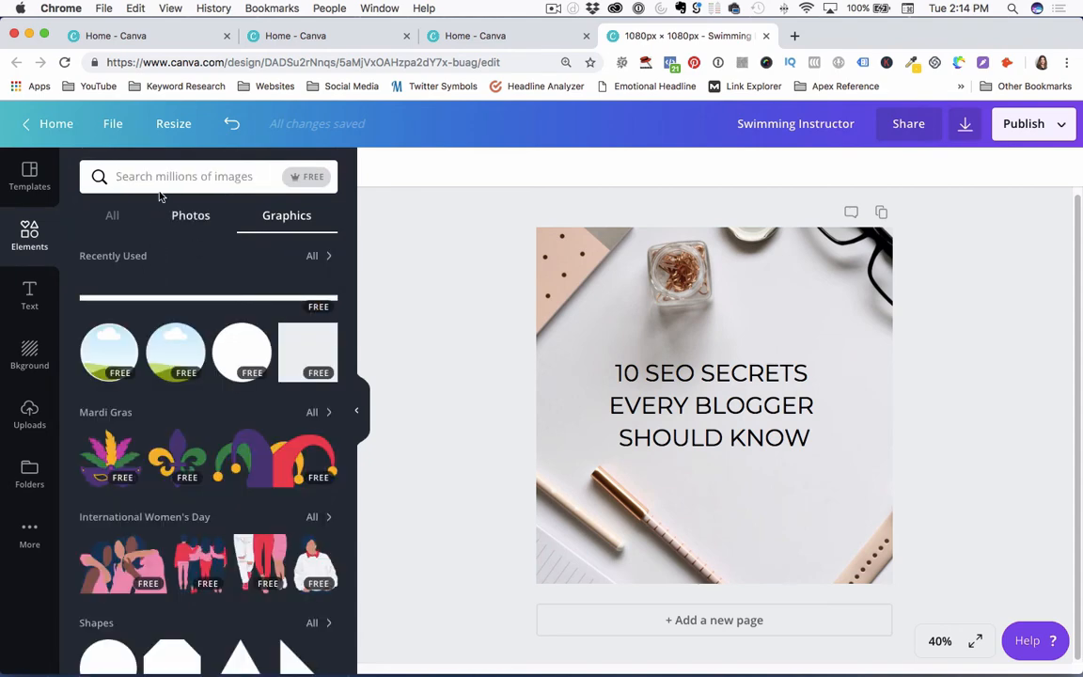
scroll(169, 381, down, 4)
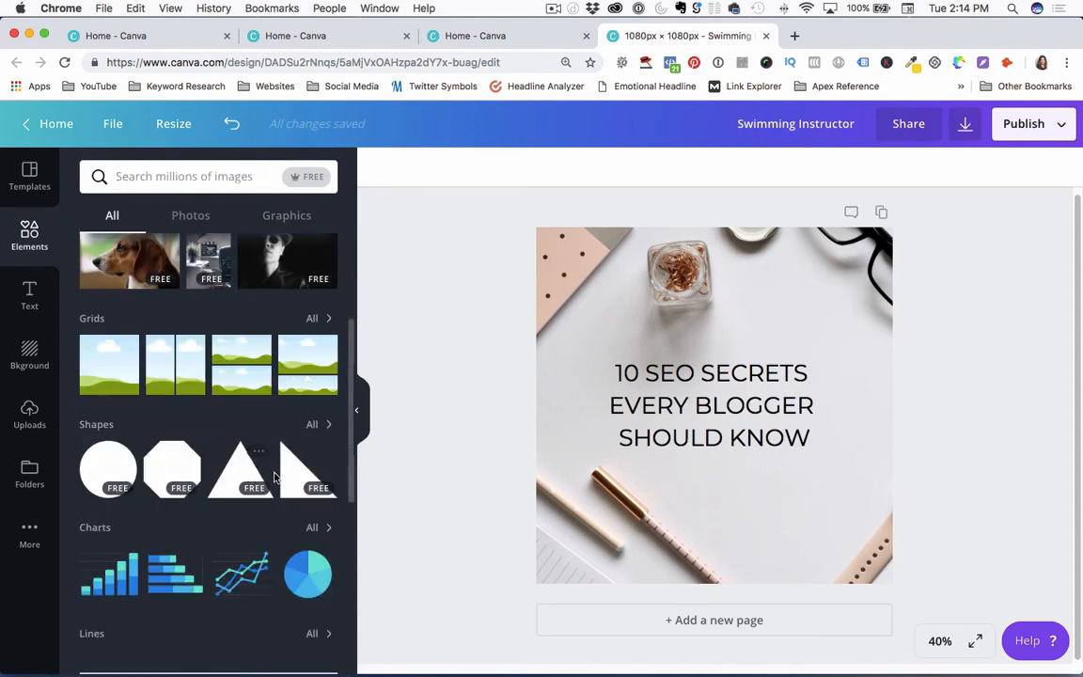
scroll(143, 390, down, 3)
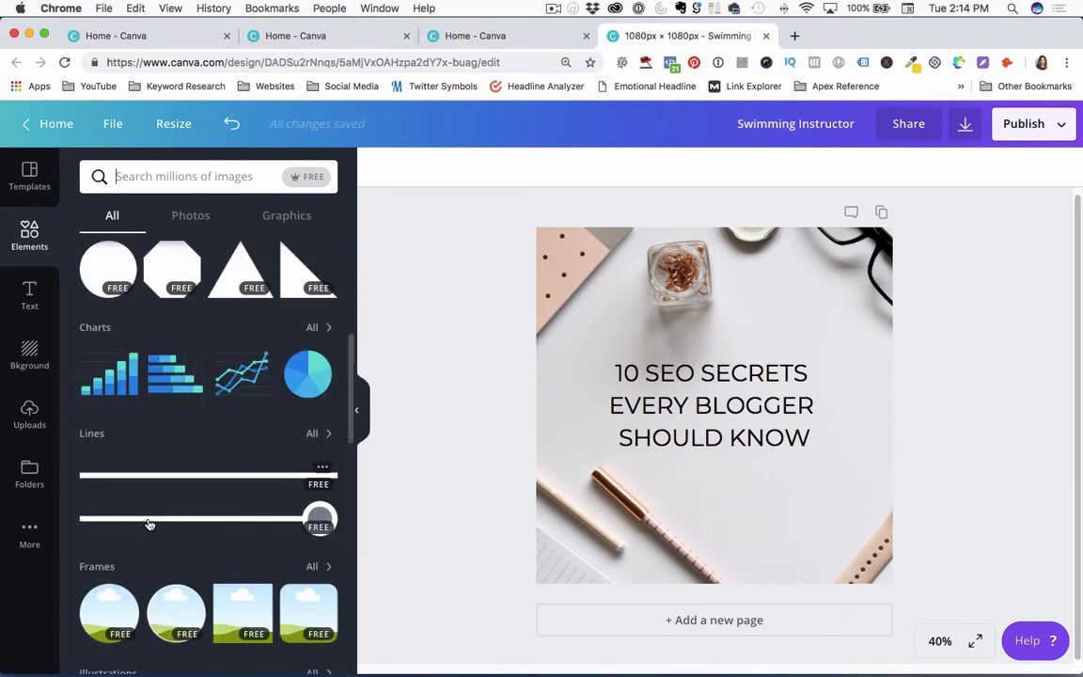
scroll(148, 499, down, 1)
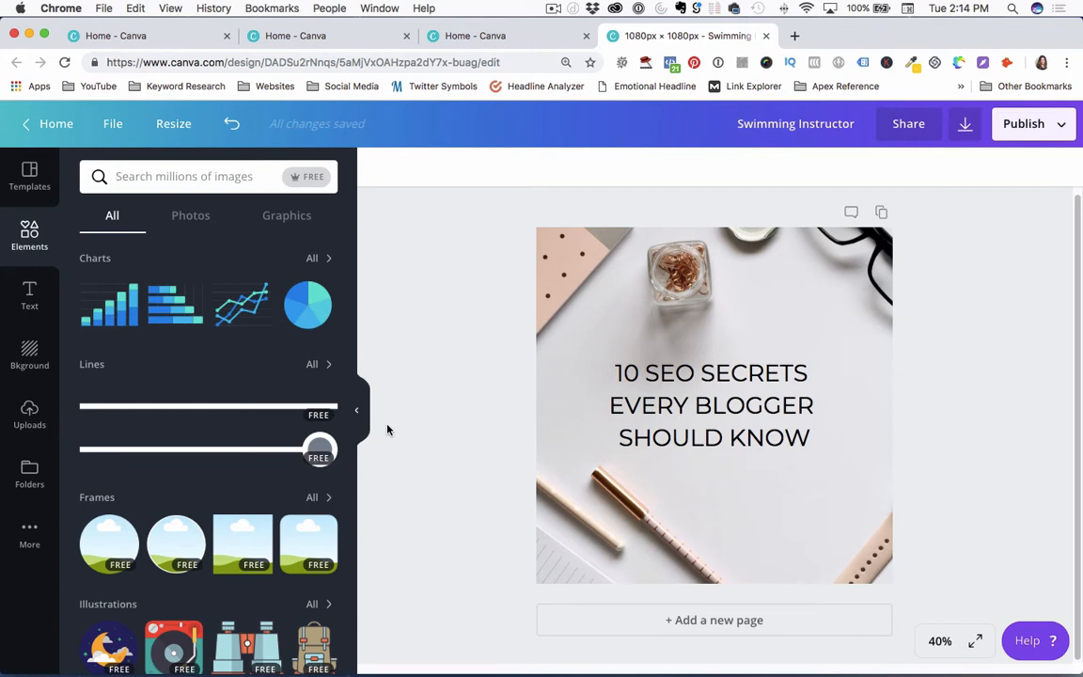
scroll(199, 381, up, 2)
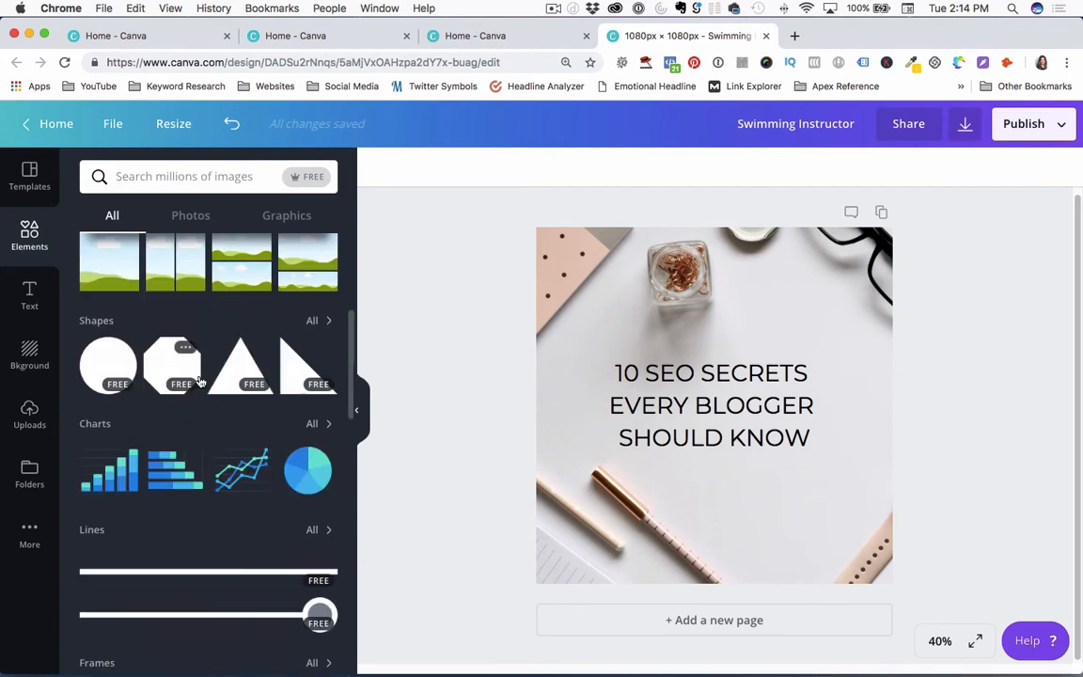
click(312, 322)
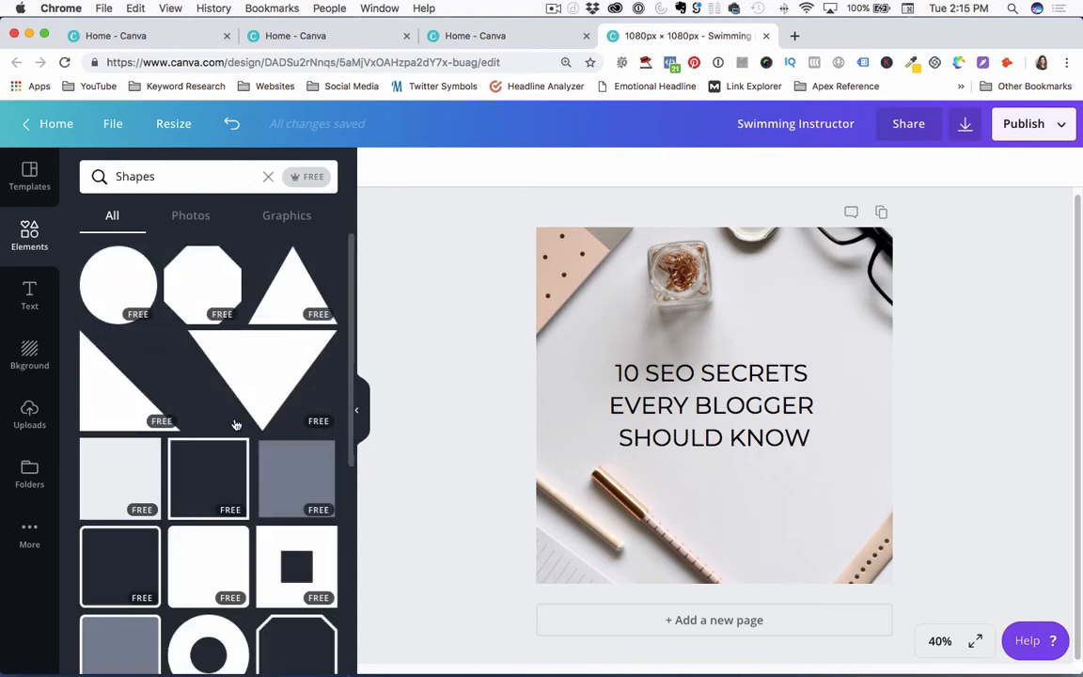
click(114, 475)
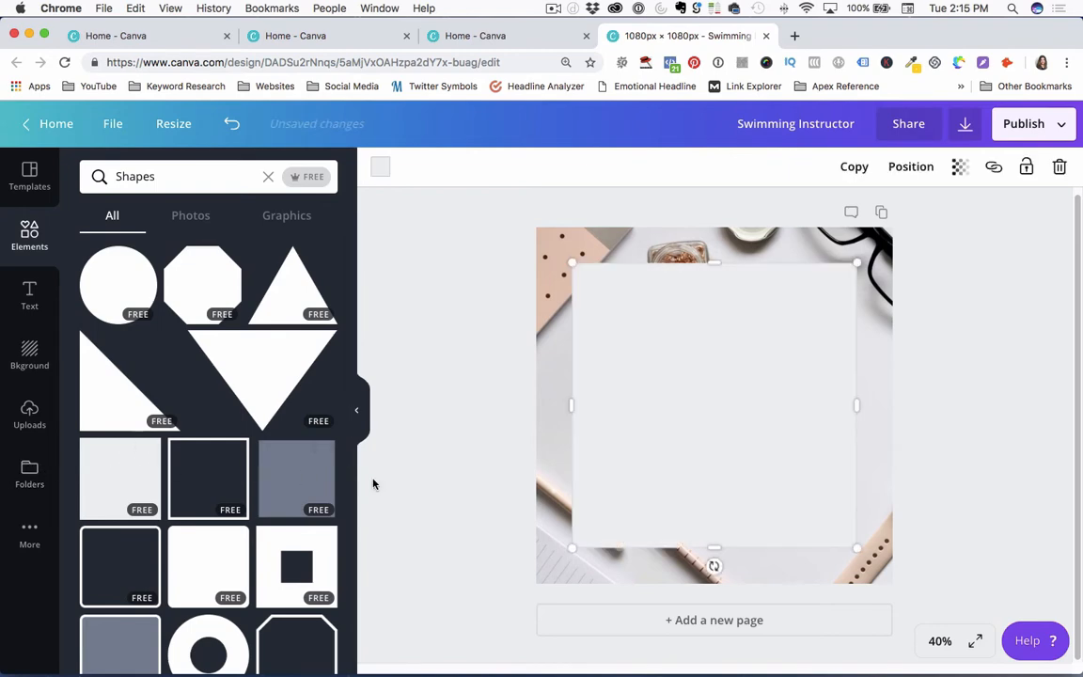
Send the light grey square backward so that it sits behind the heading text.
click(923, 369)
click(773, 337)
click(911, 168)
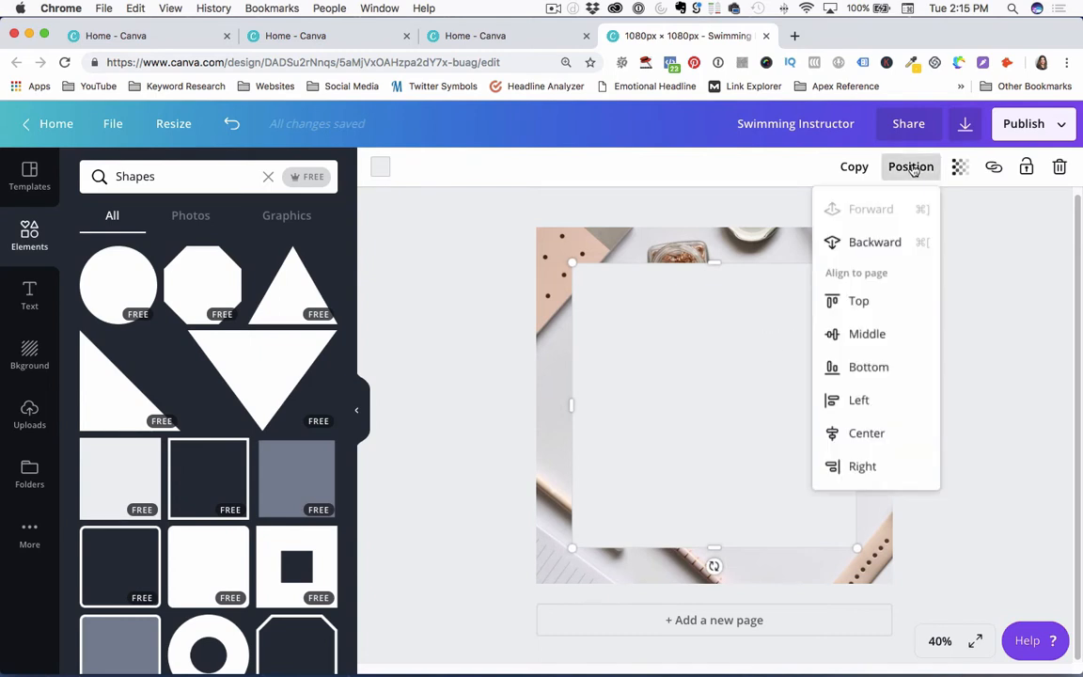
click(887, 242)
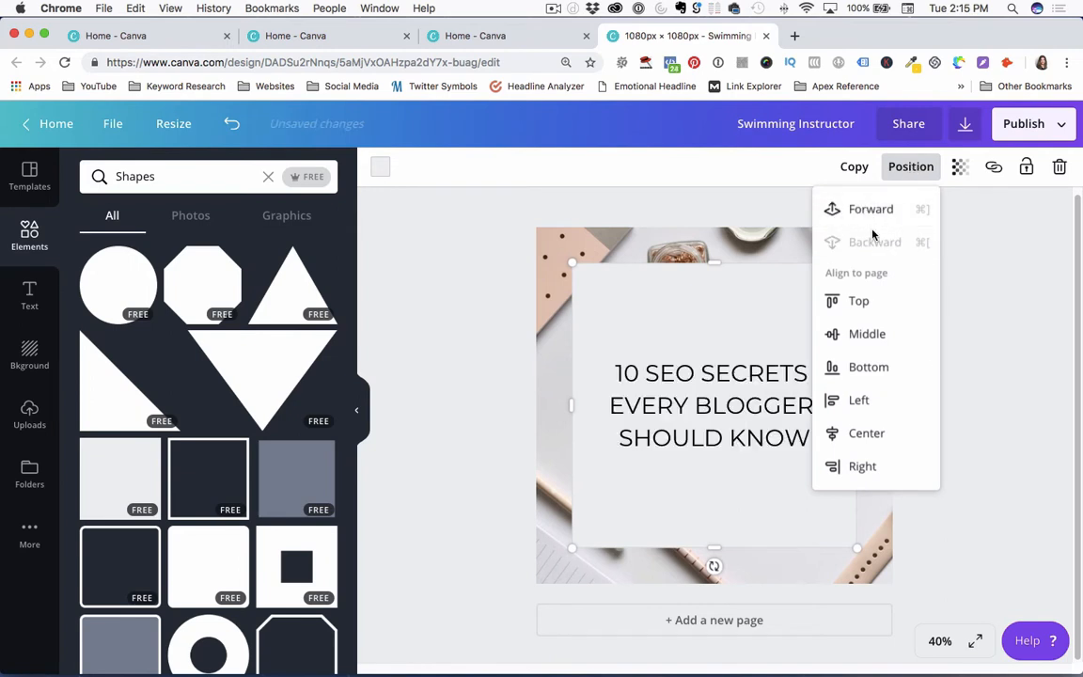
click(985, 302)
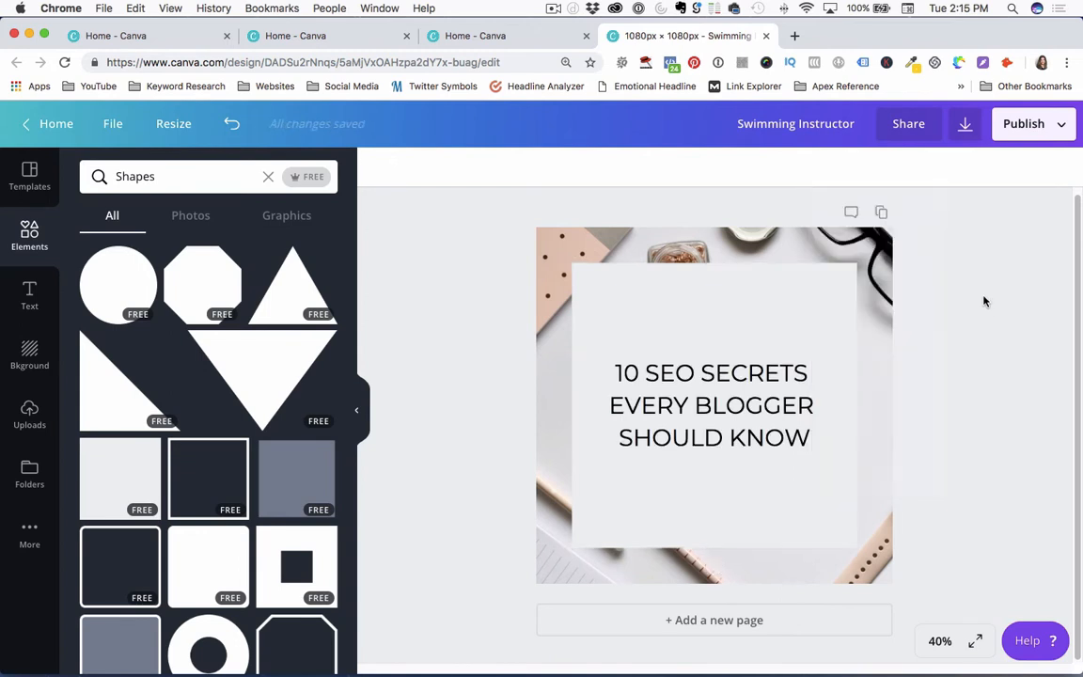
Reduce the light grey square to a short band behind the heading and stretch it back to slightly under its original height.
click(715, 306)
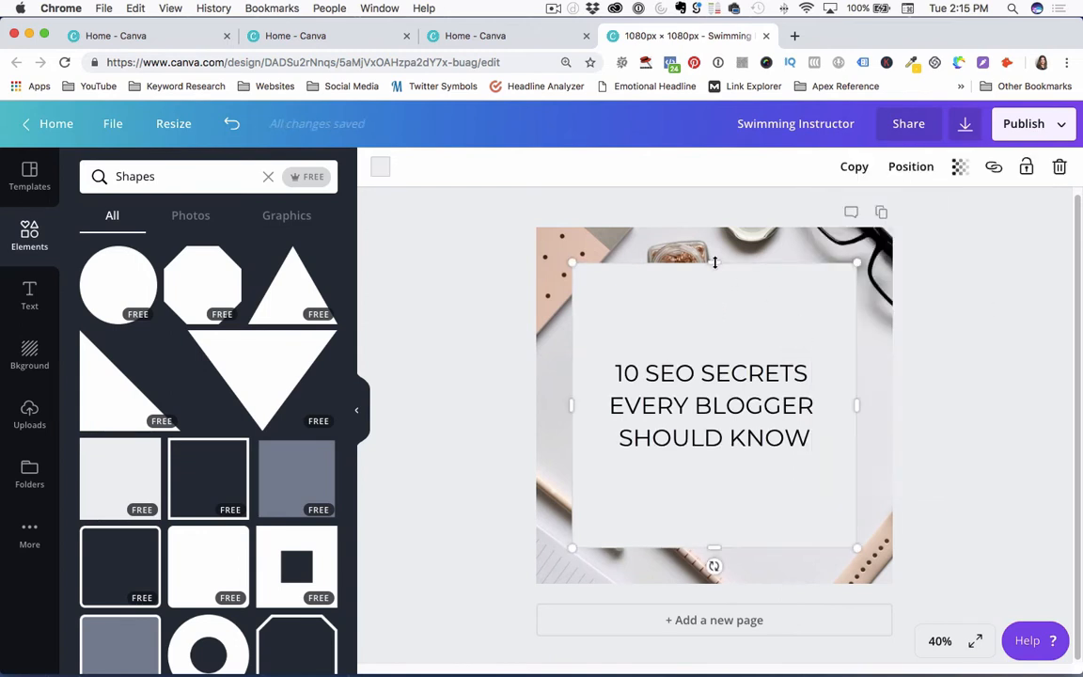
drag(714, 263, 715, 320)
click(966, 315)
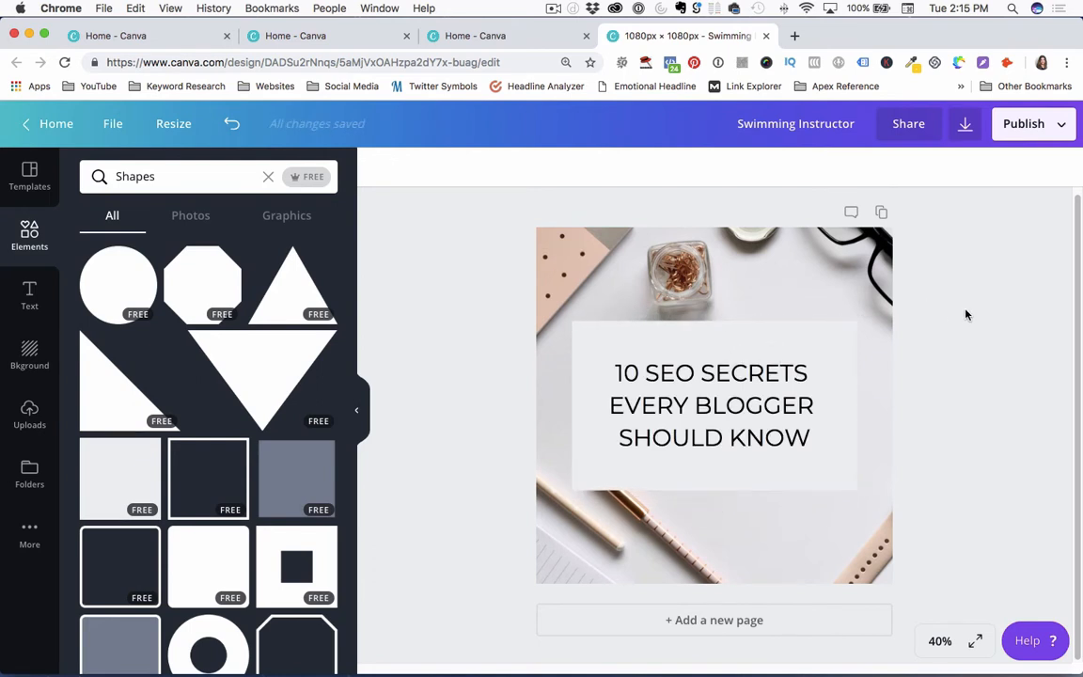
click(727, 324)
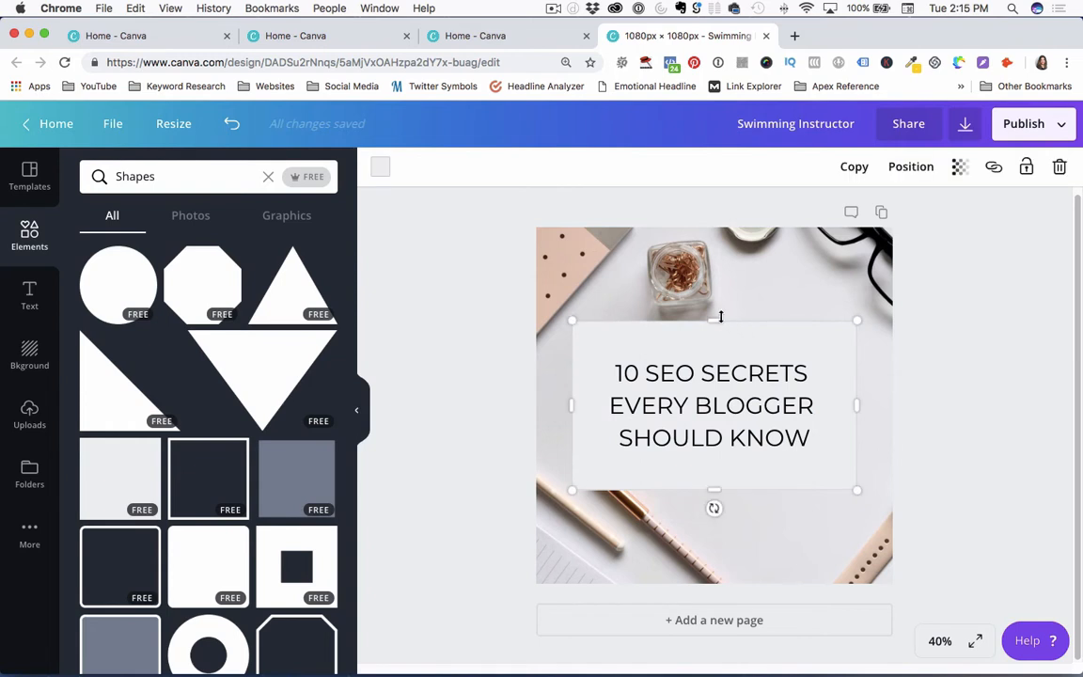
drag(714, 320, 708, 266)
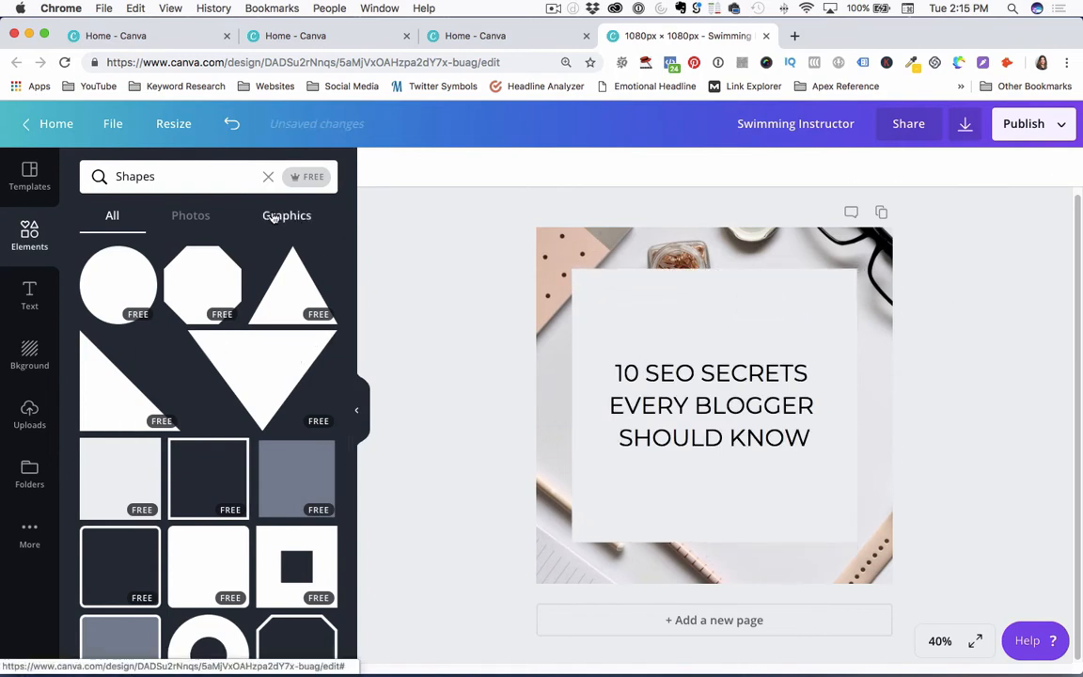
Replace the shapes search with a search for "lightbulb" limited to graphics.
double_click(173, 179)
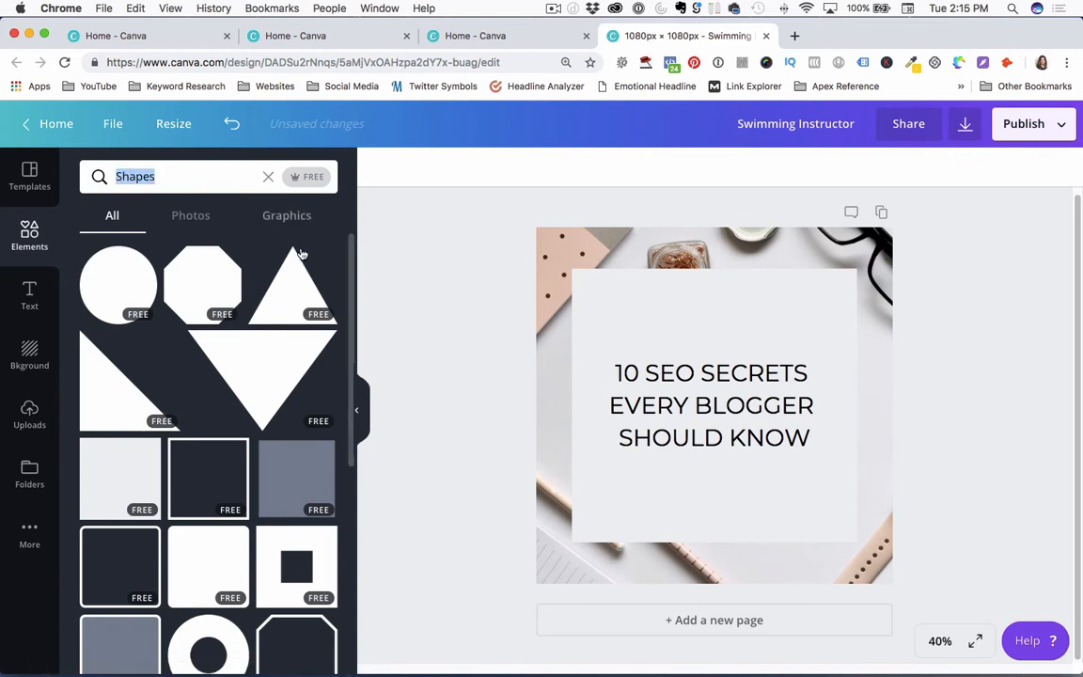
click(287, 215)
double_click(168, 175)
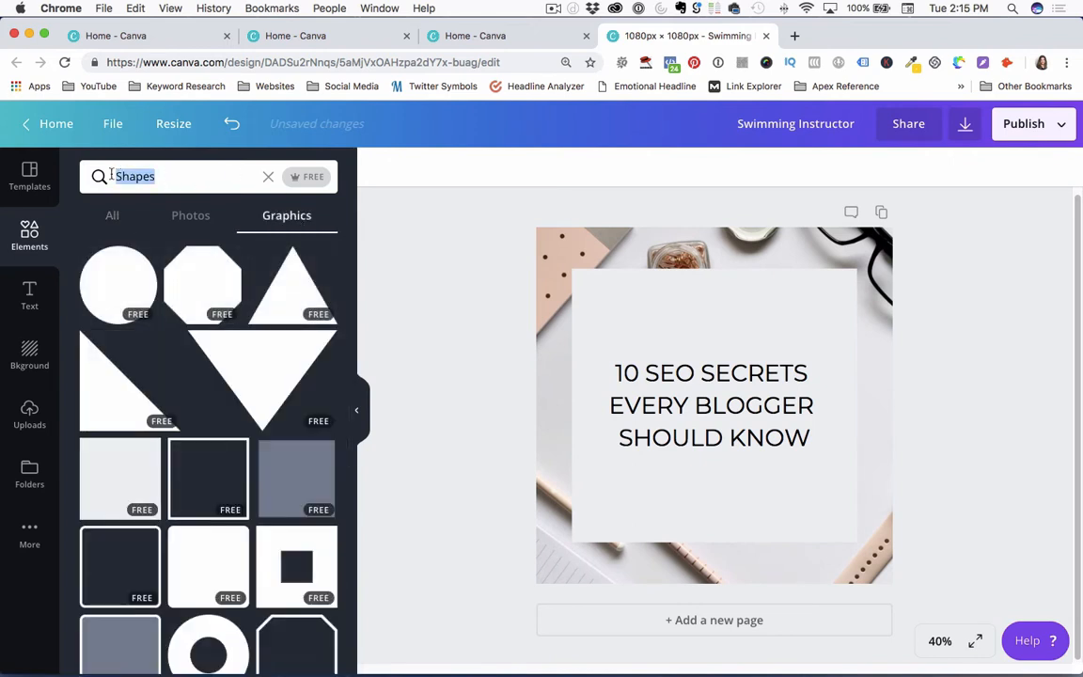
text(l)
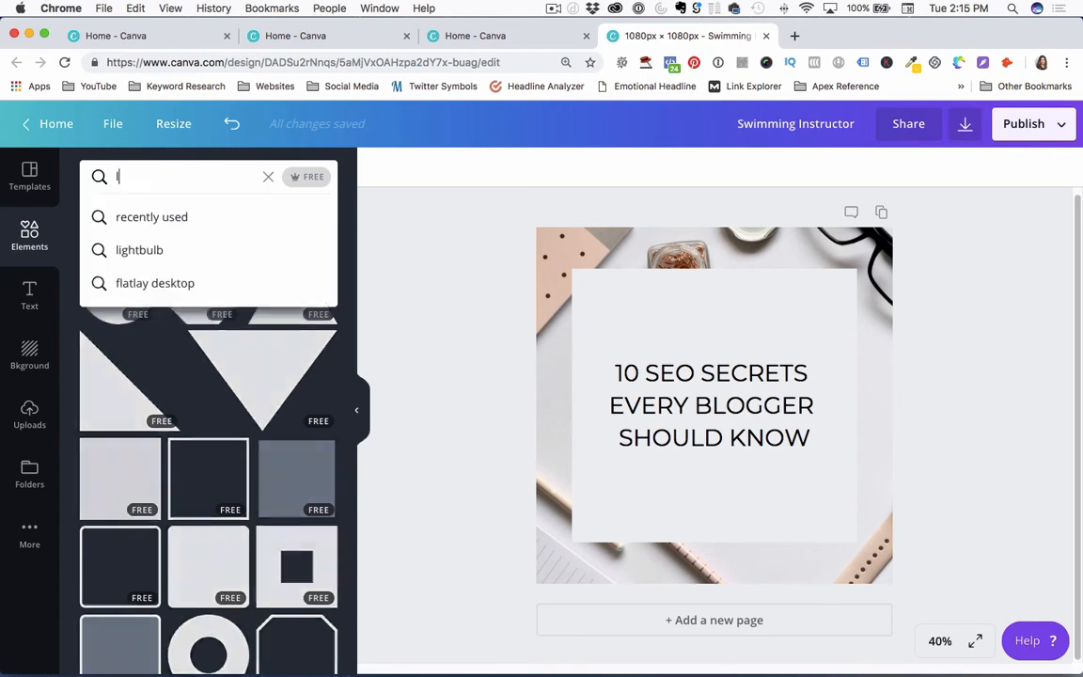
text(ightbulb)
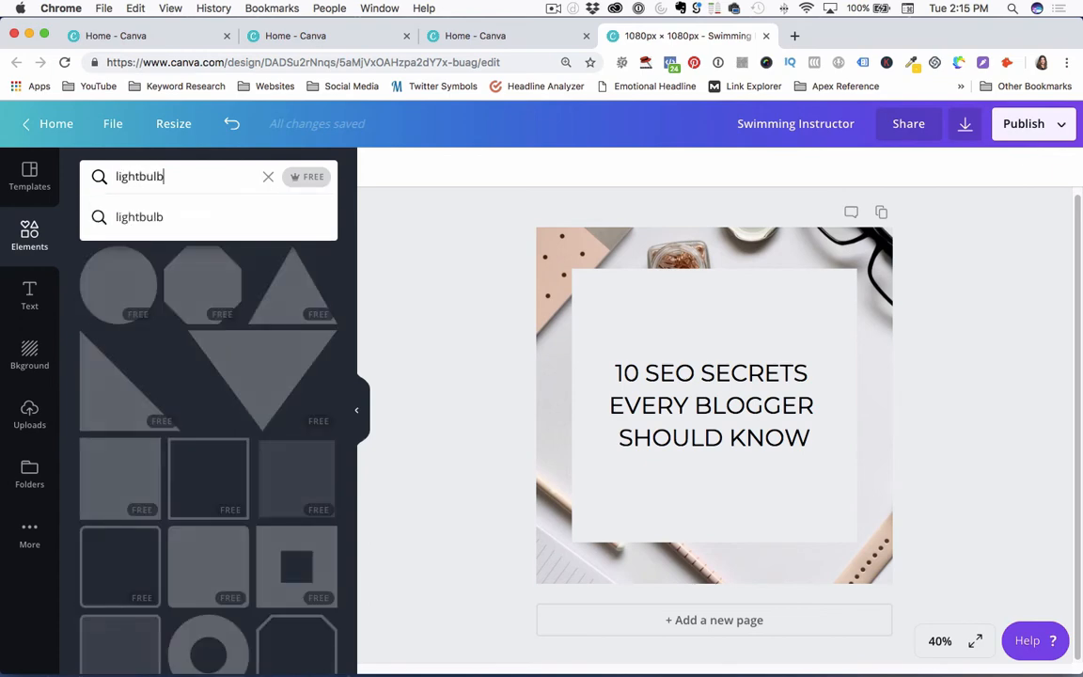
key(Return)
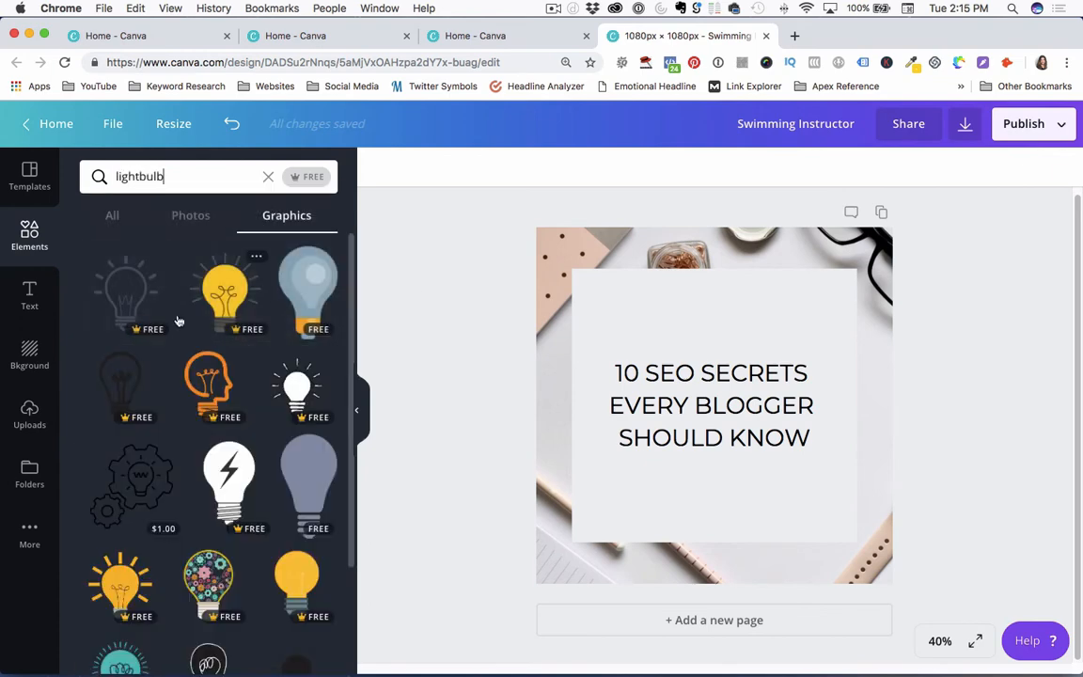
Add the dark outlined lightbulb with rays, shrink it to about 190 × 190 and place it above the heading.
click(147, 306)
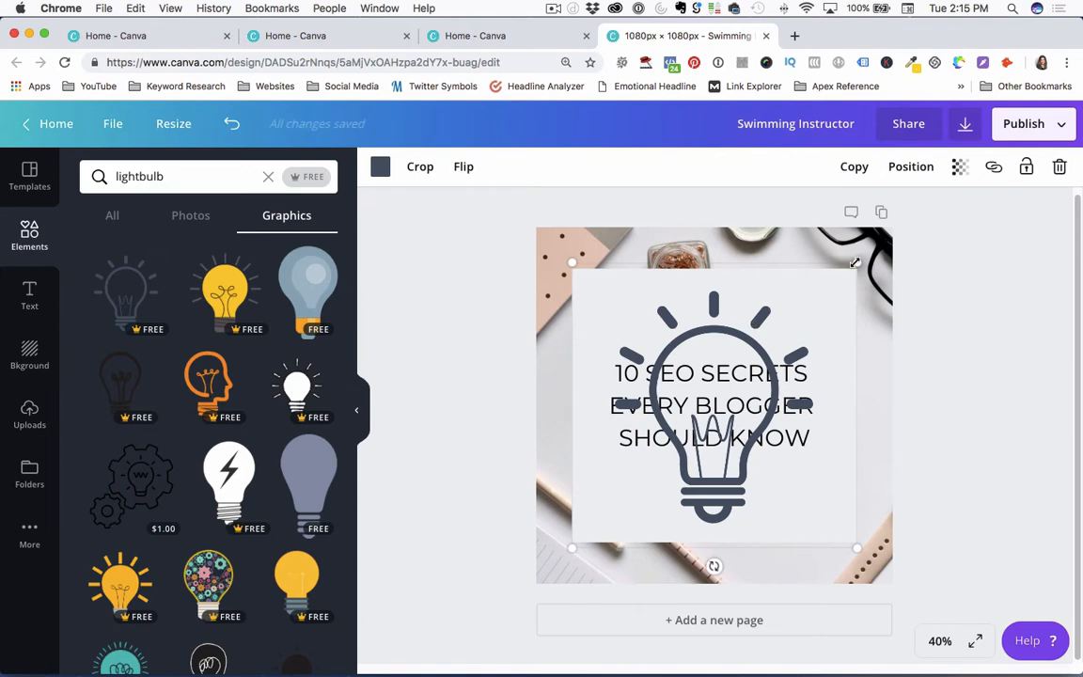
drag(857, 264, 671, 493)
drag(611, 512, 710, 320)
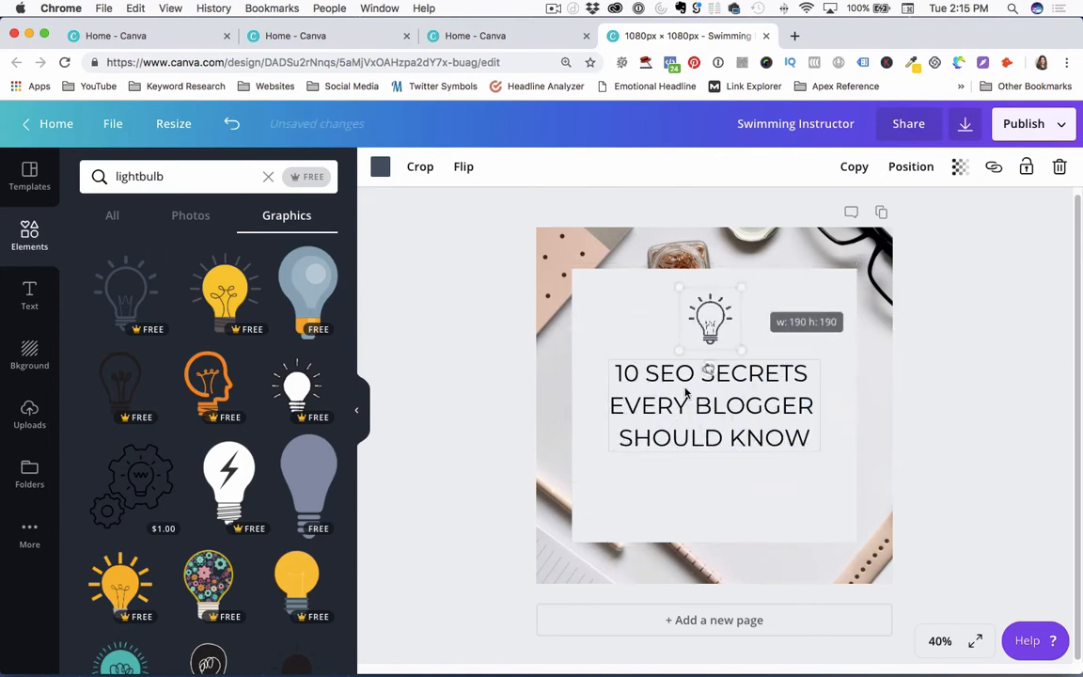
Move the heading down a little and lower the lightbulb so it sits centred just above the text.
click(645, 358)
drag(644, 359, 645, 387)
drag(708, 323, 712, 339)
Recolour the lightbulb with a custom orange from the color picker.
click(380, 167)
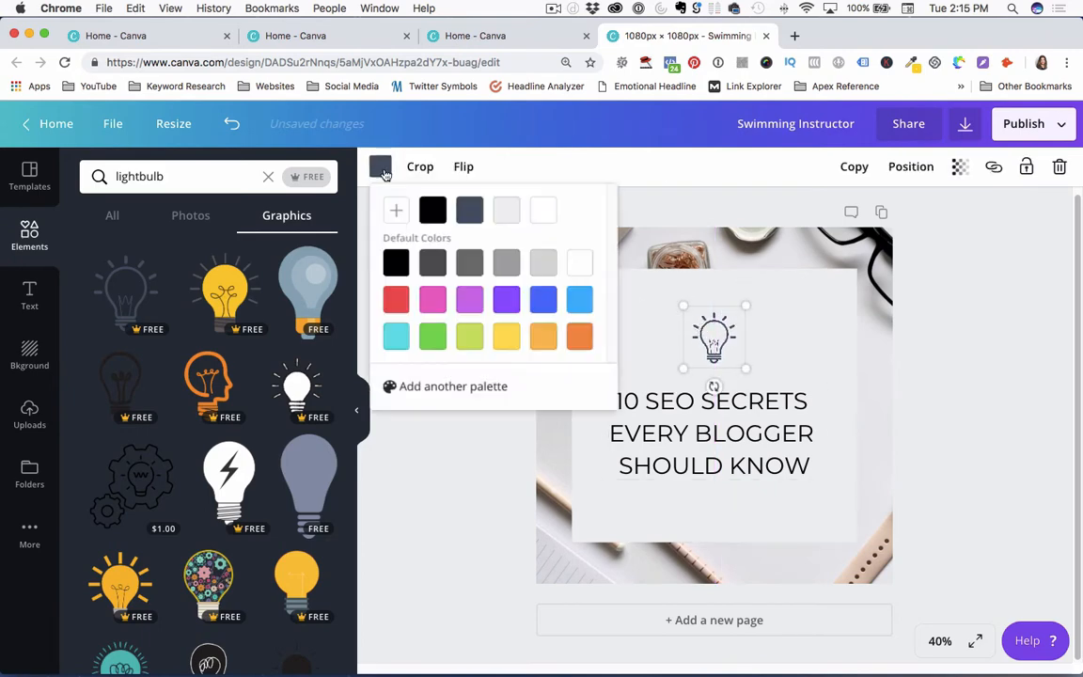
click(395, 215)
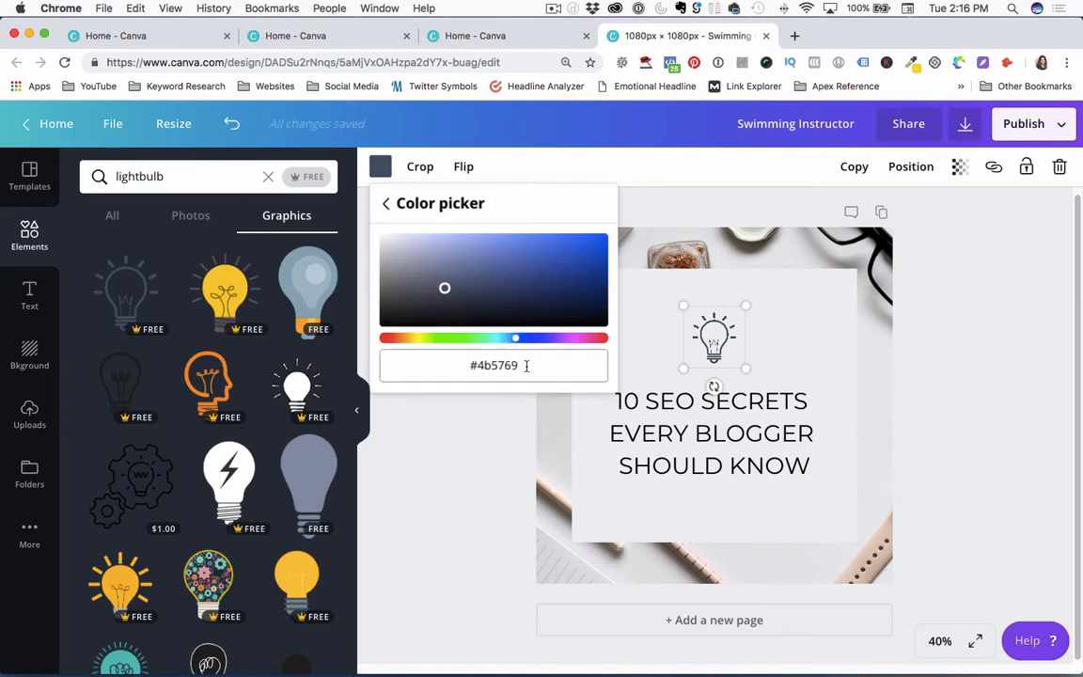
drag(526, 366, 424, 331)
drag(515, 340, 403, 343)
drag(442, 288, 530, 239)
click(376, 432)
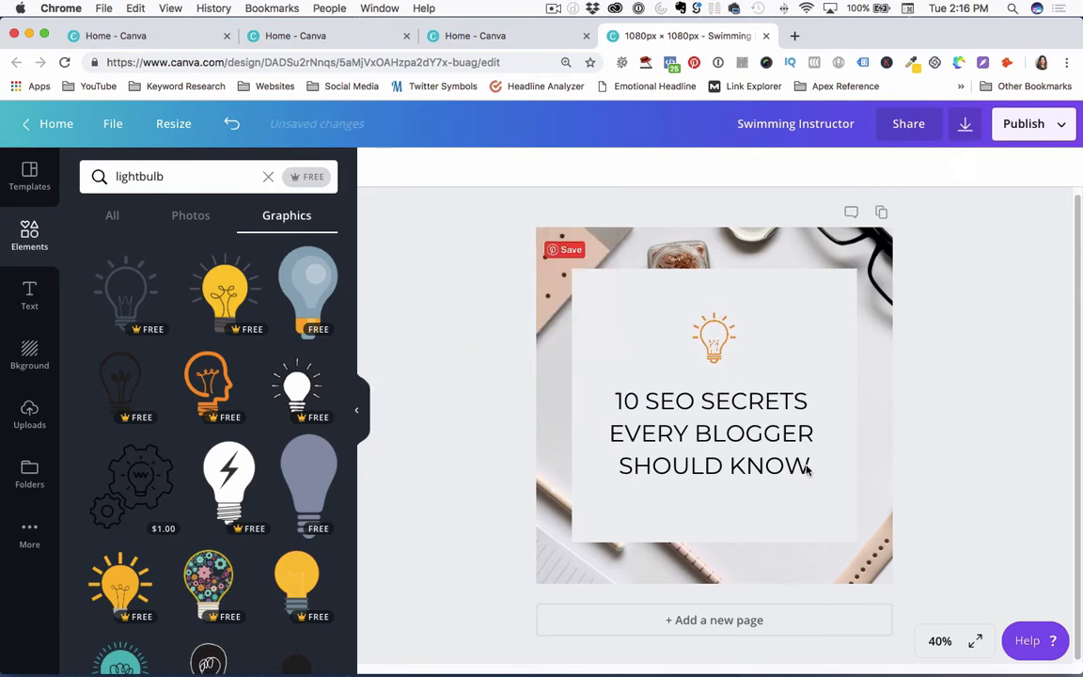
Shorten the grey shape behind the heading by raising its bottom edge to height 764 and lowering its top edge slightly.
click(762, 511)
drag(716, 543, 715, 520)
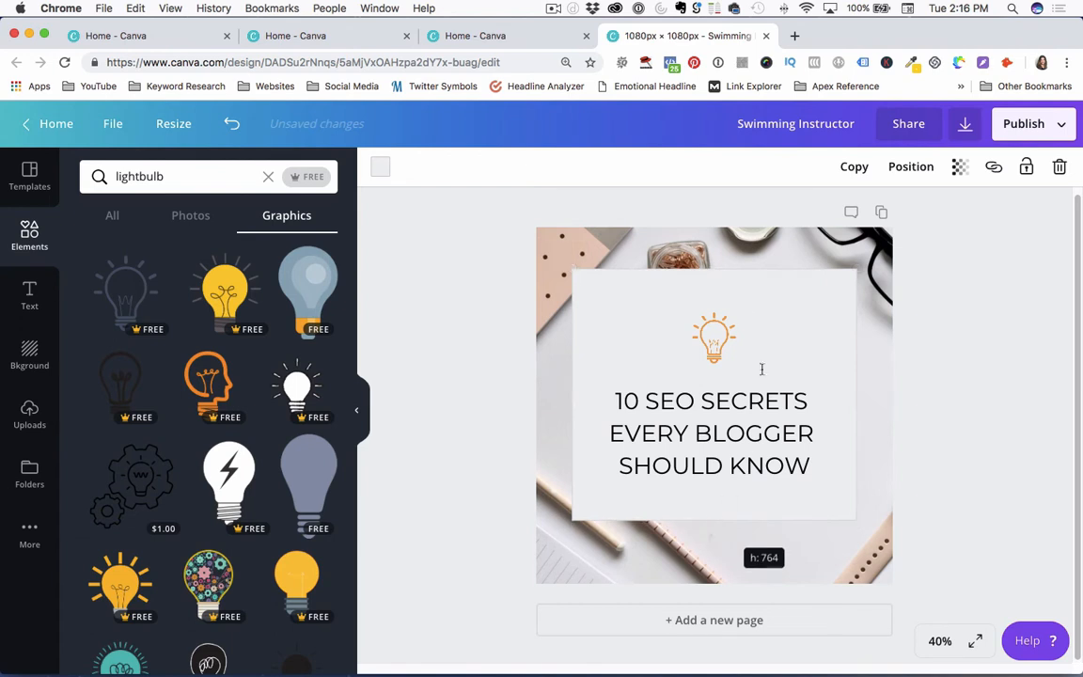
drag(715, 271, 715, 282)
click(934, 330)
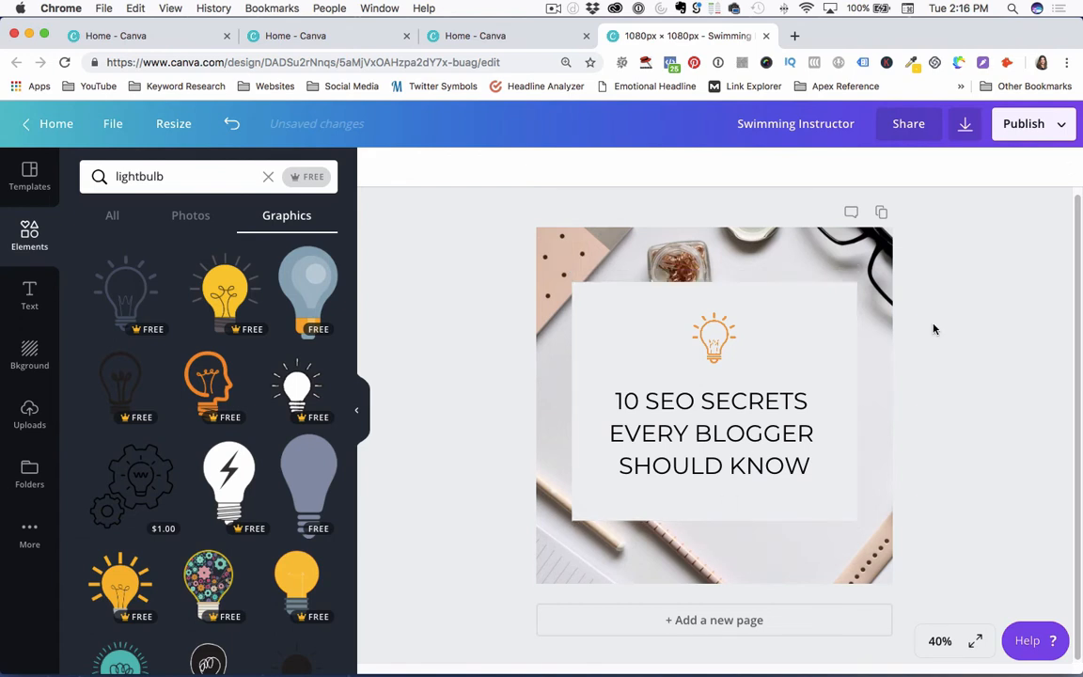
Add the uploaded person-with-arrows logo, shrink it to a small icon and place it just below the grey shape.
click(29, 416)
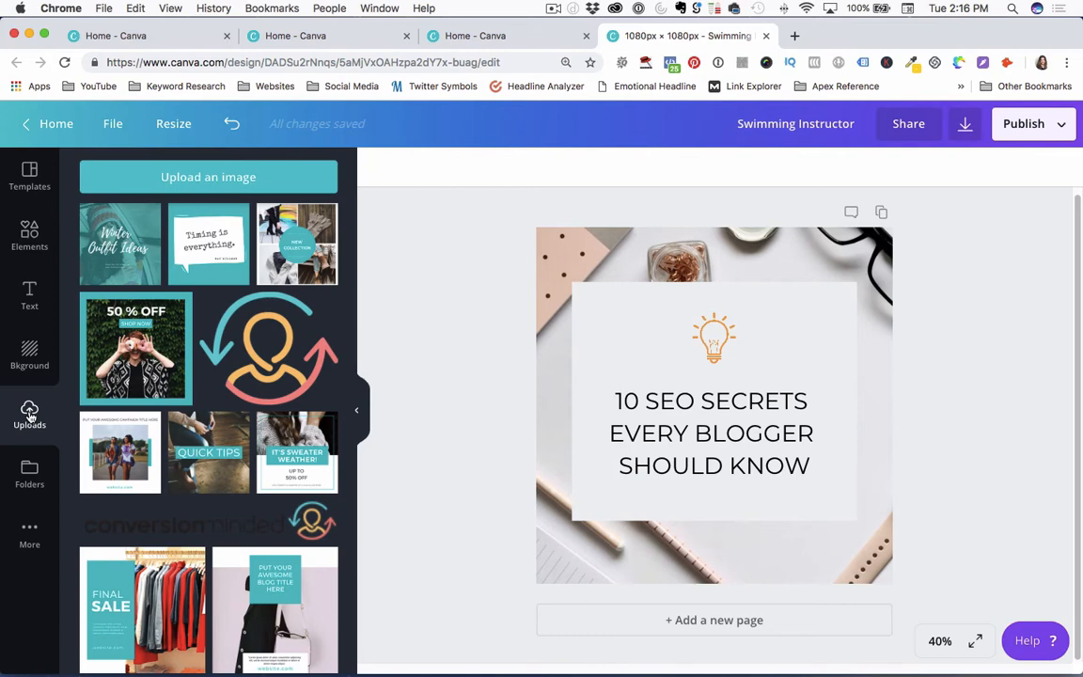
click(271, 351)
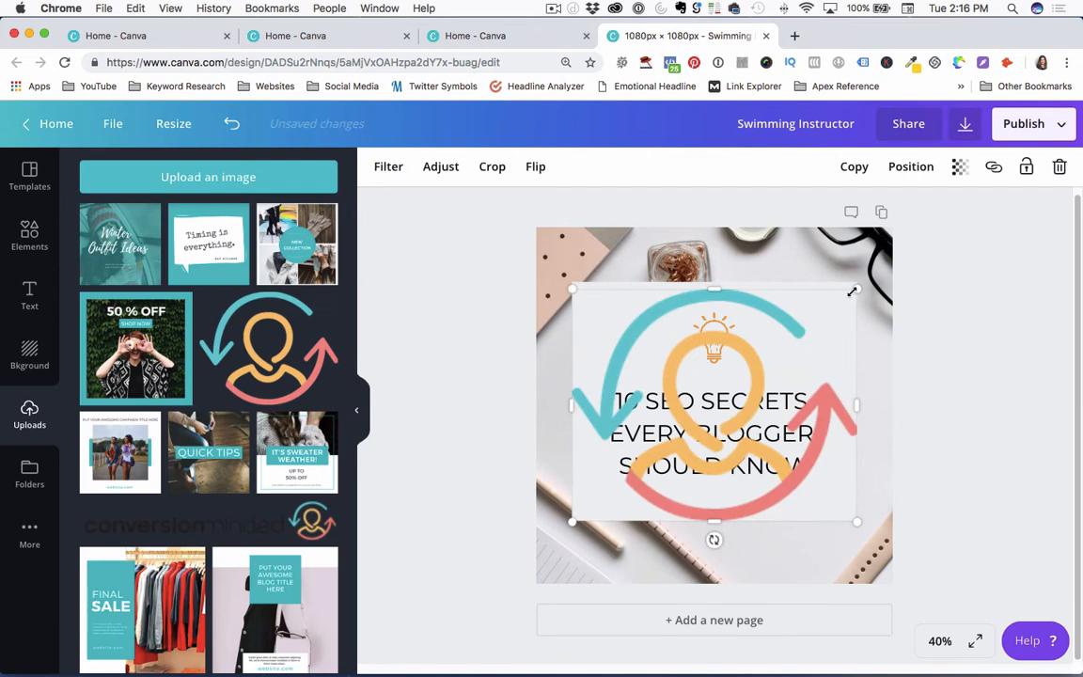
drag(856, 290, 677, 441)
drag(621, 488, 702, 553)
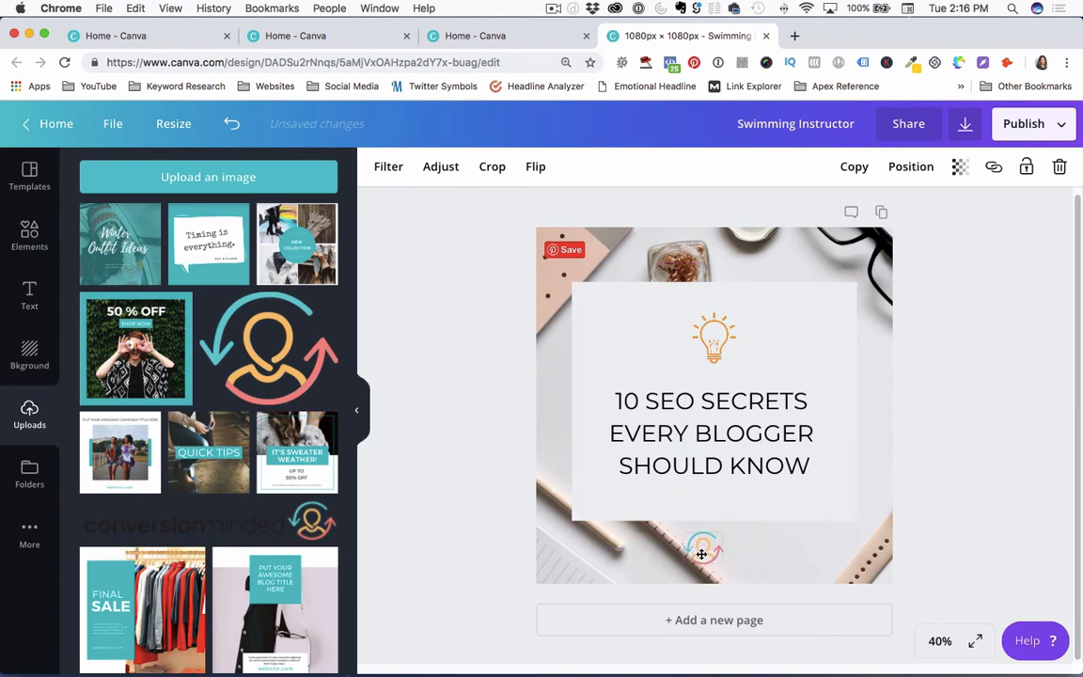
Reposition the desk photo within the page background, shifting it left so that the smartwatch shows at the page edge.
double_click(604, 558)
drag(604, 558, 561, 546)
click(993, 433)
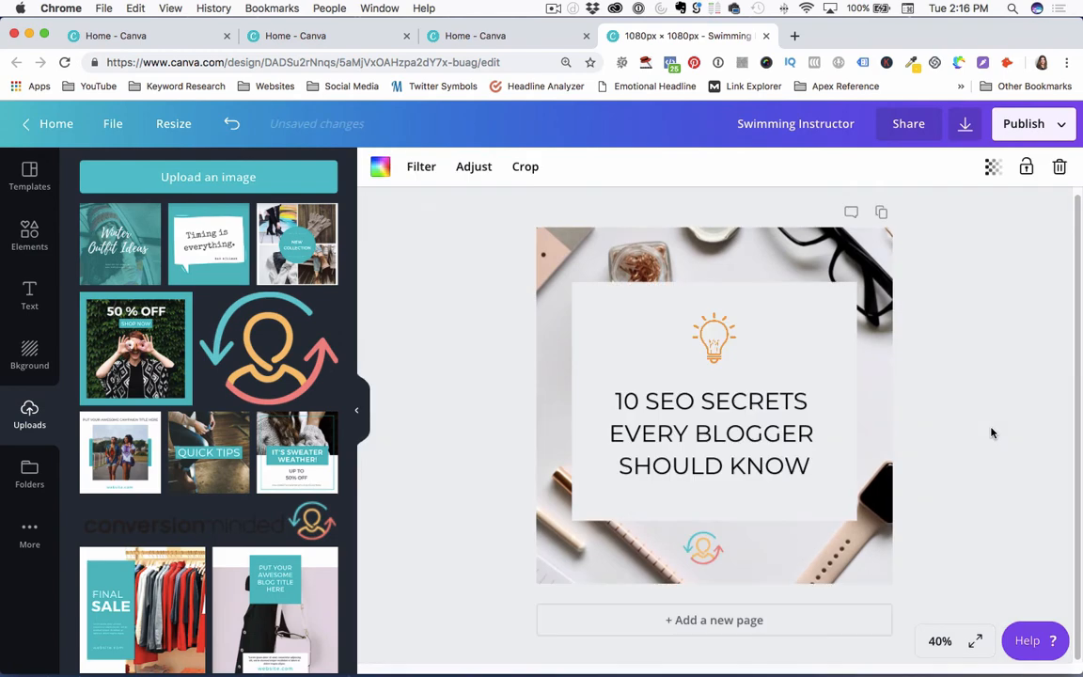
double_click(585, 564)
drag(584, 560, 537, 563)
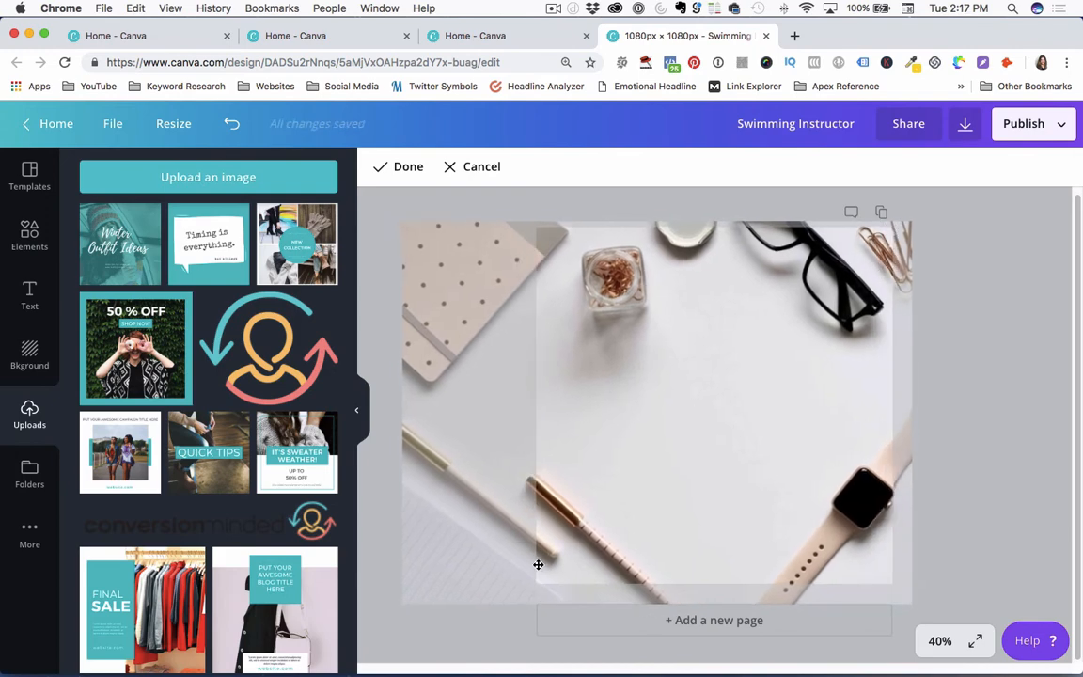
click(997, 419)
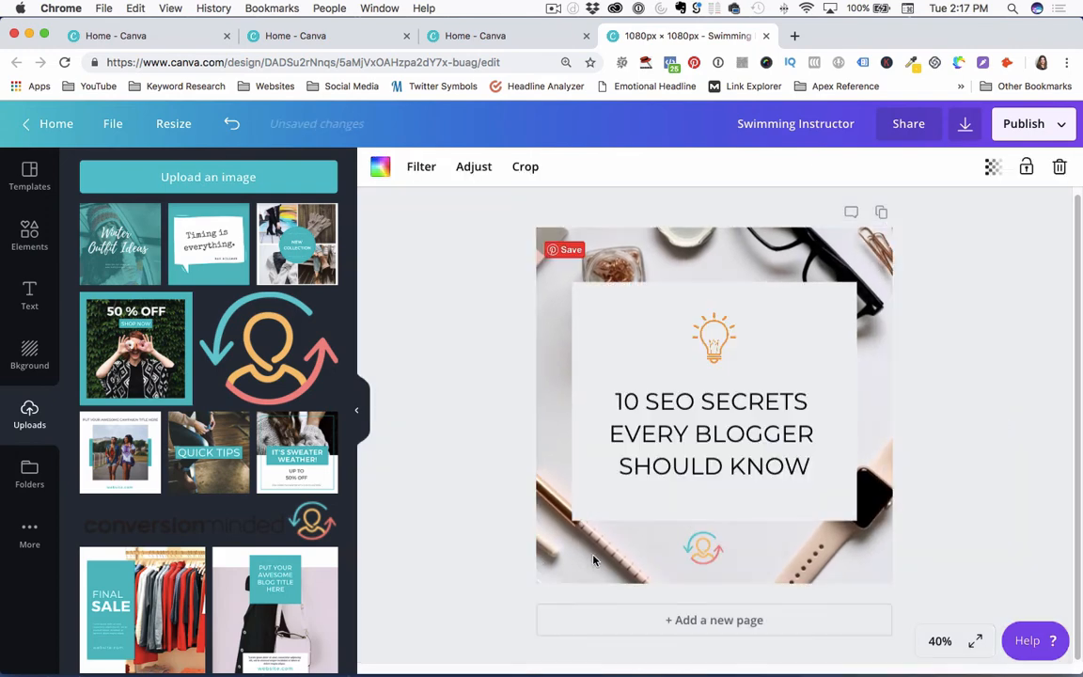
double_click(533, 498)
drag(573, 546, 592, 544)
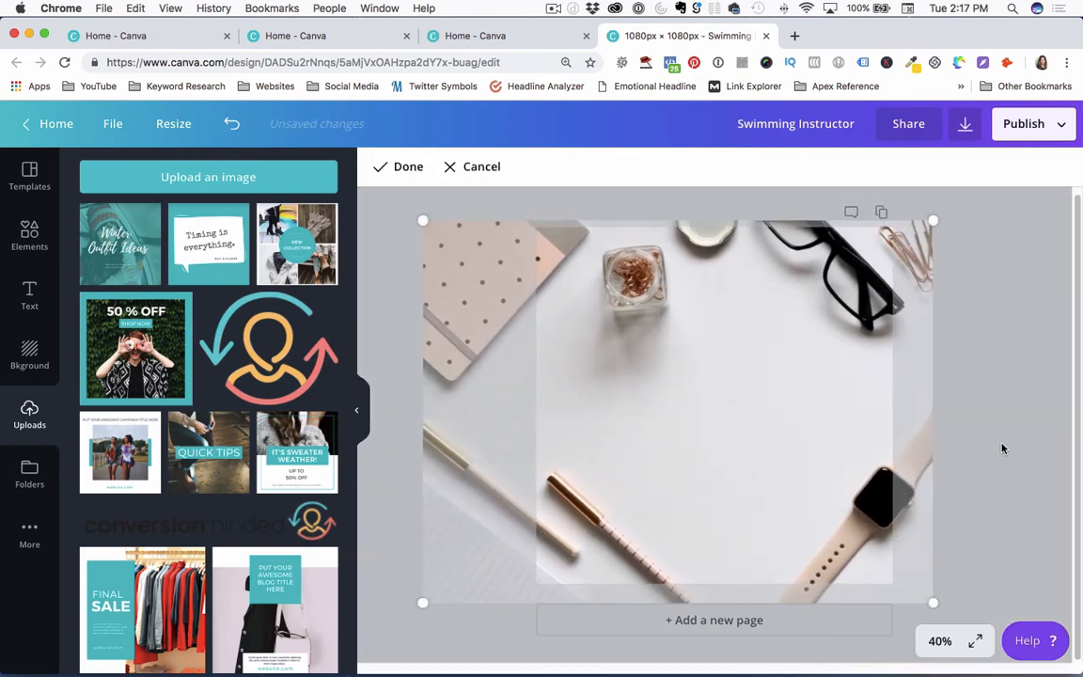
click(1004, 448)
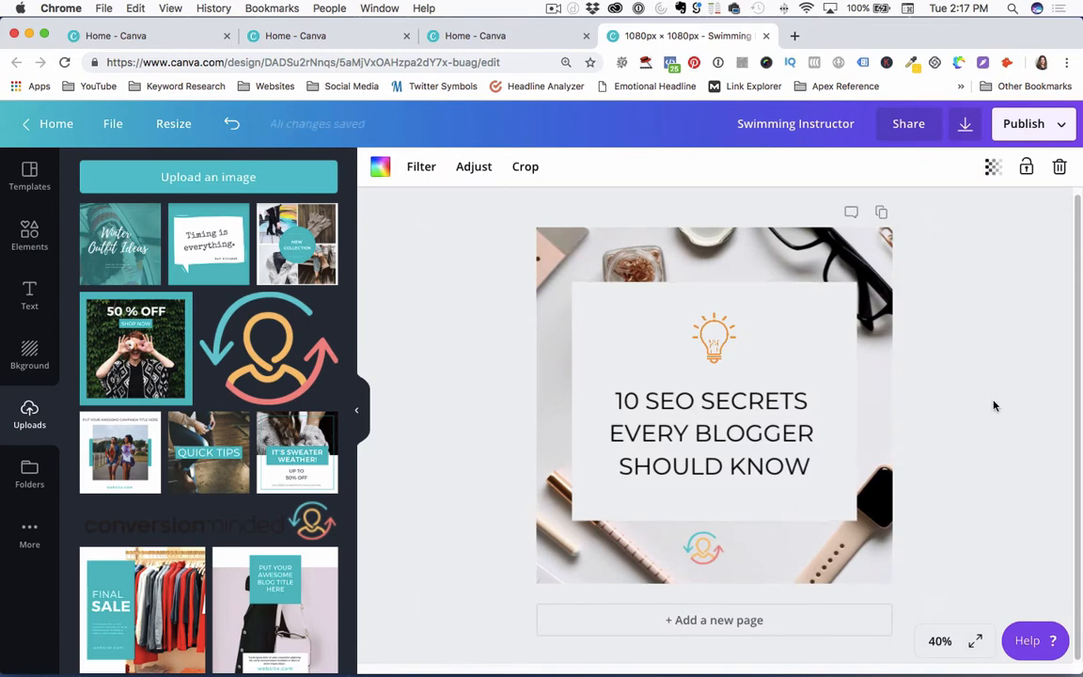
Select the grey shape, lightbulb, heading and logo together and align them to a common horizontal center.
click(702, 543)
click(682, 454)
click(704, 355)
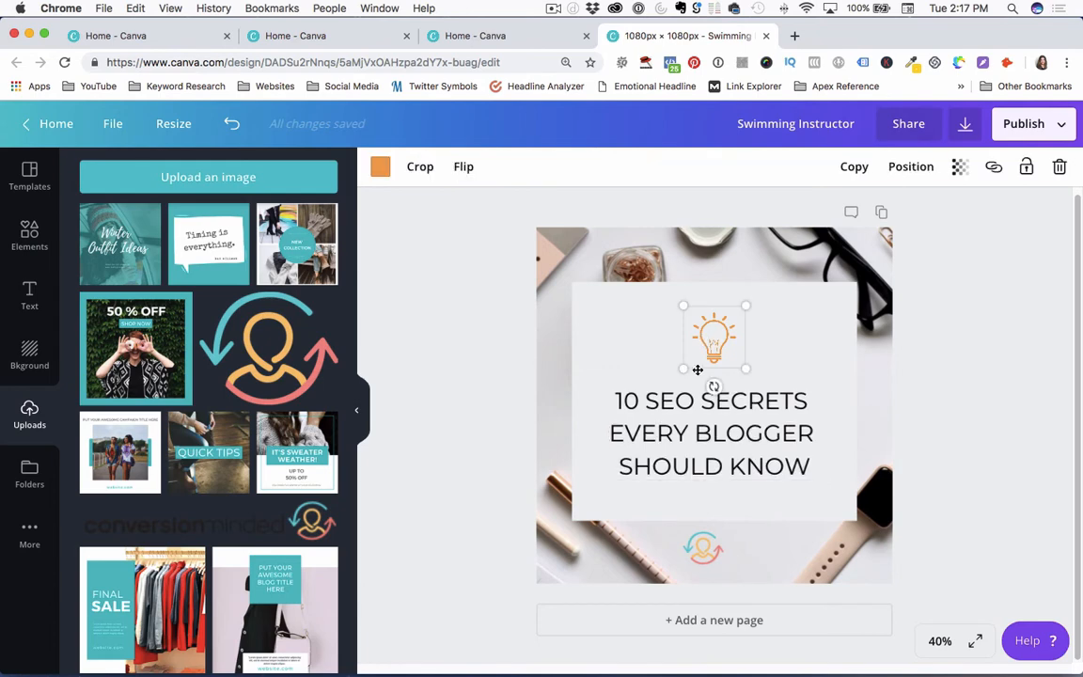
click(690, 434)
click(703, 545)
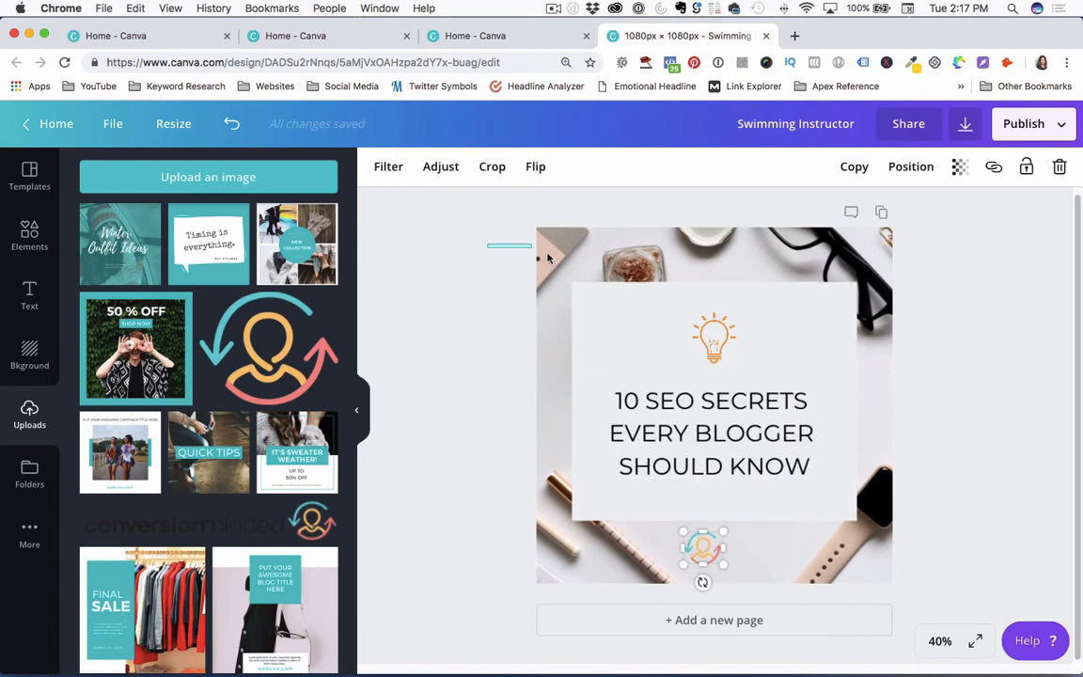
drag(548, 257, 799, 585)
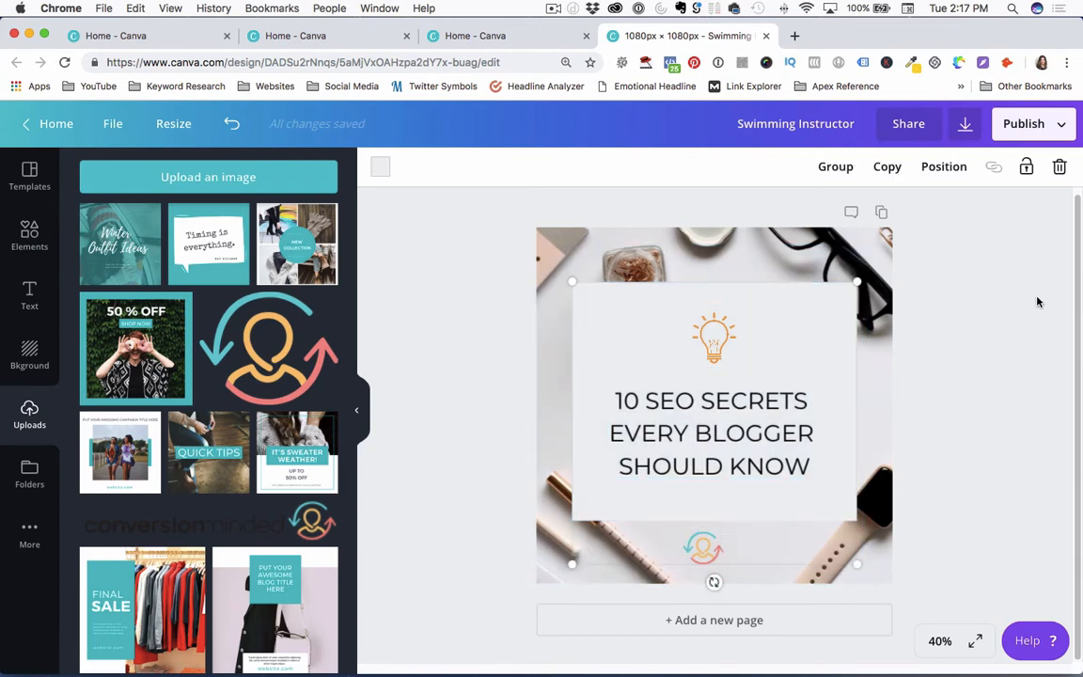
click(944, 166)
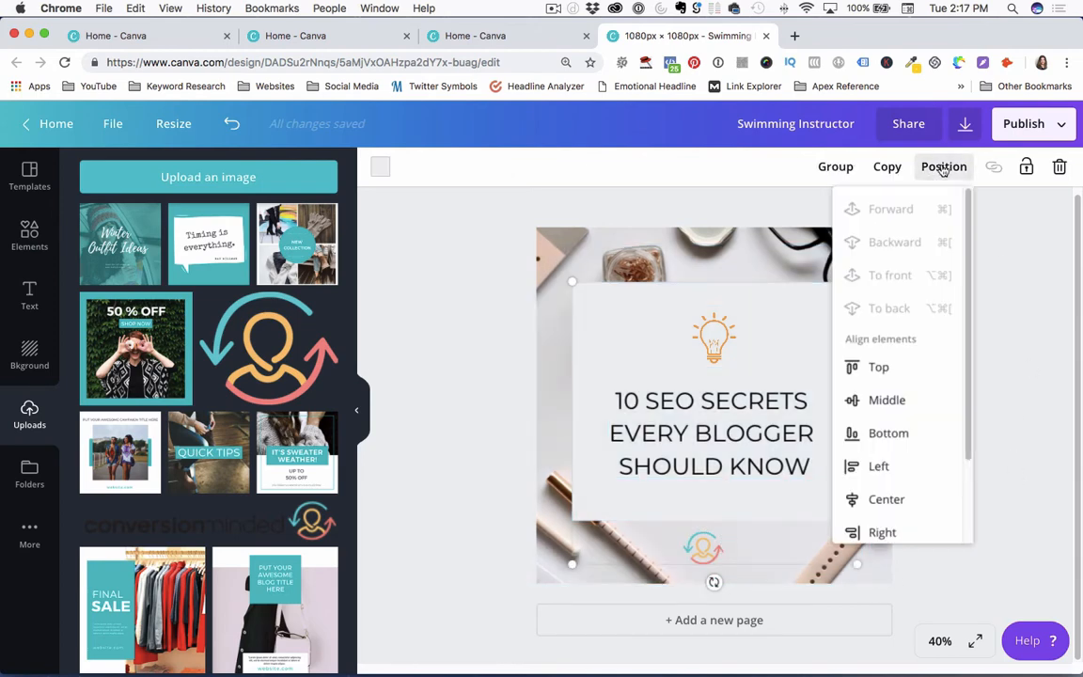
click(886, 501)
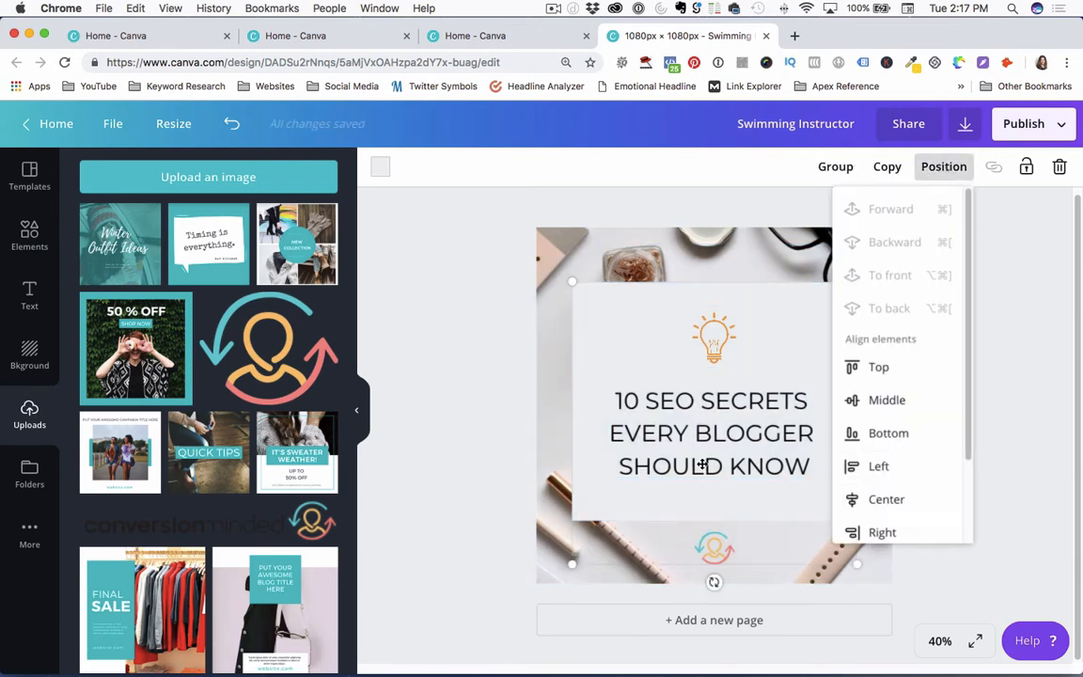
click(455, 377)
Group the lightbulb with the heading text and clear the selection.
click(698, 325)
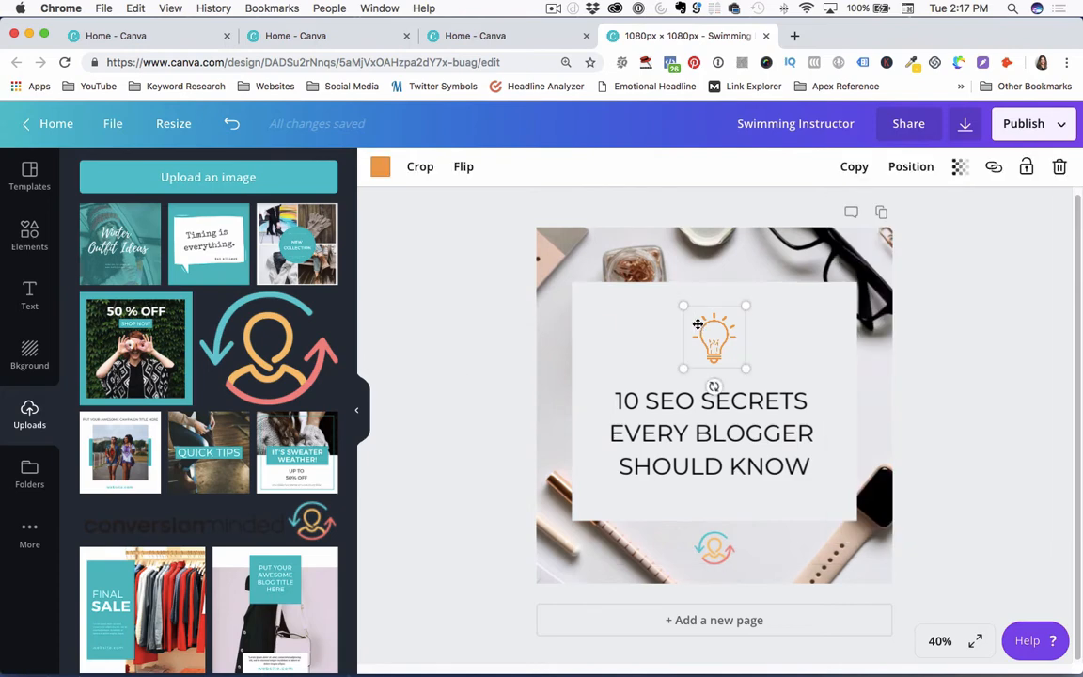
shift+click(668, 407)
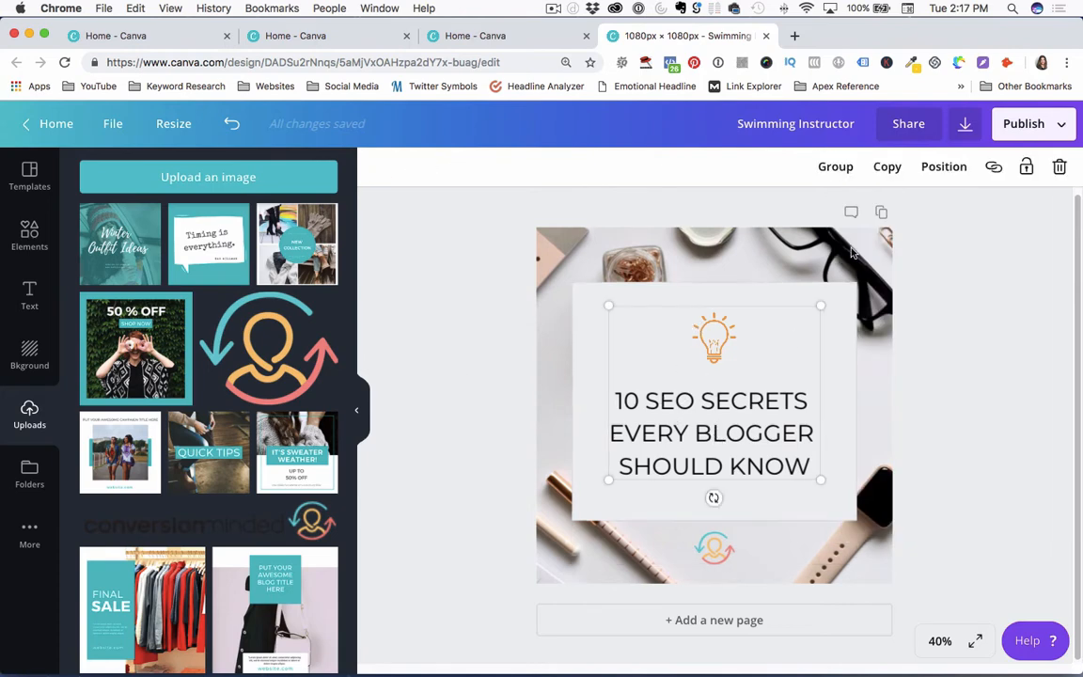
click(837, 170)
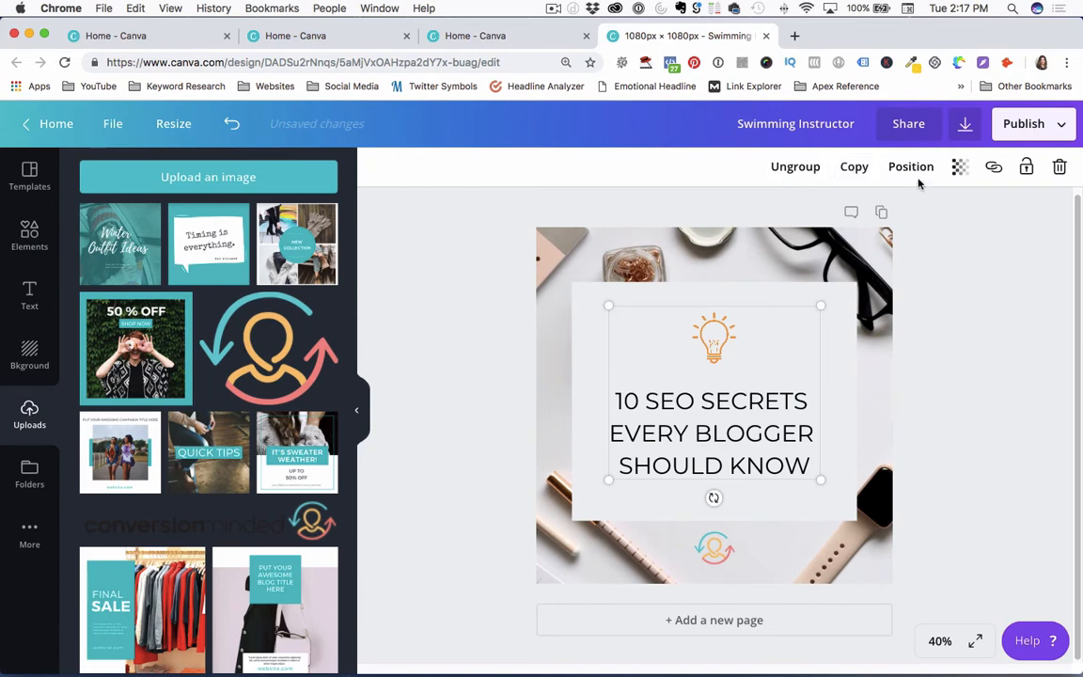
key(Escape)
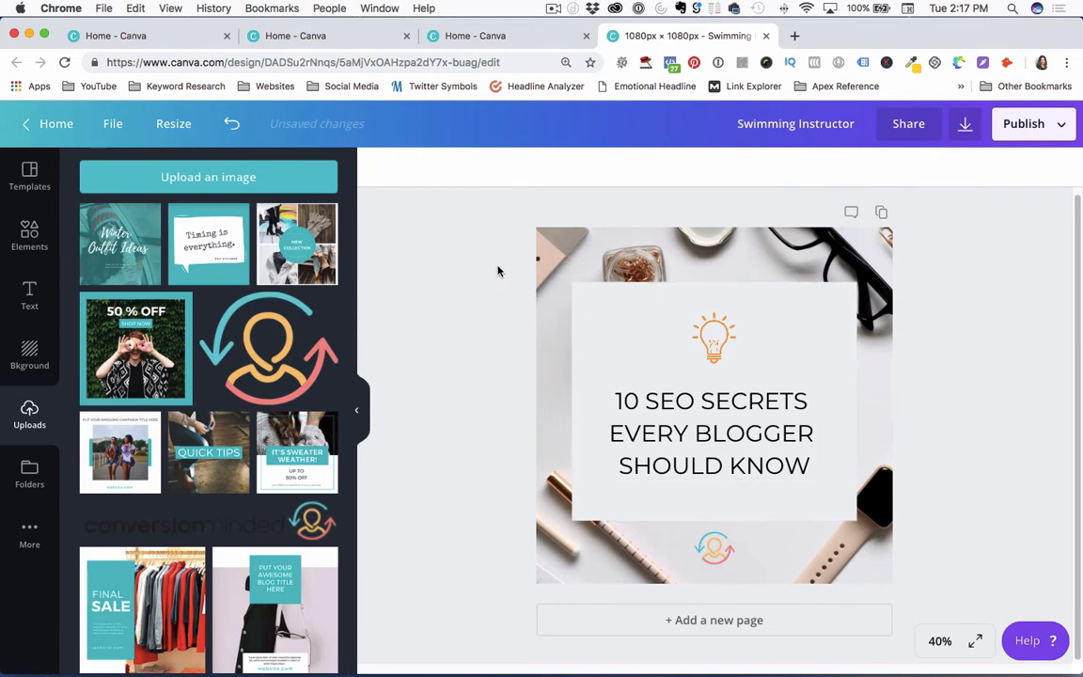
Select the lightbulb-and-heading group with the grey shape and align their vertical middles.
drag(496, 267, 887, 518)
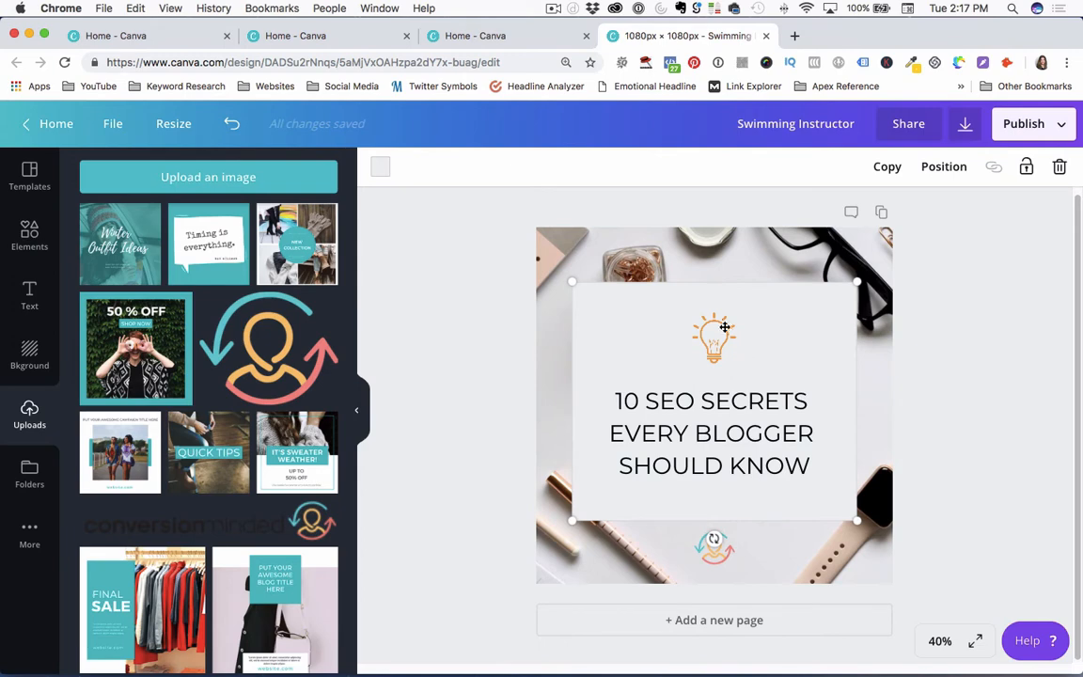
click(936, 168)
click(895, 336)
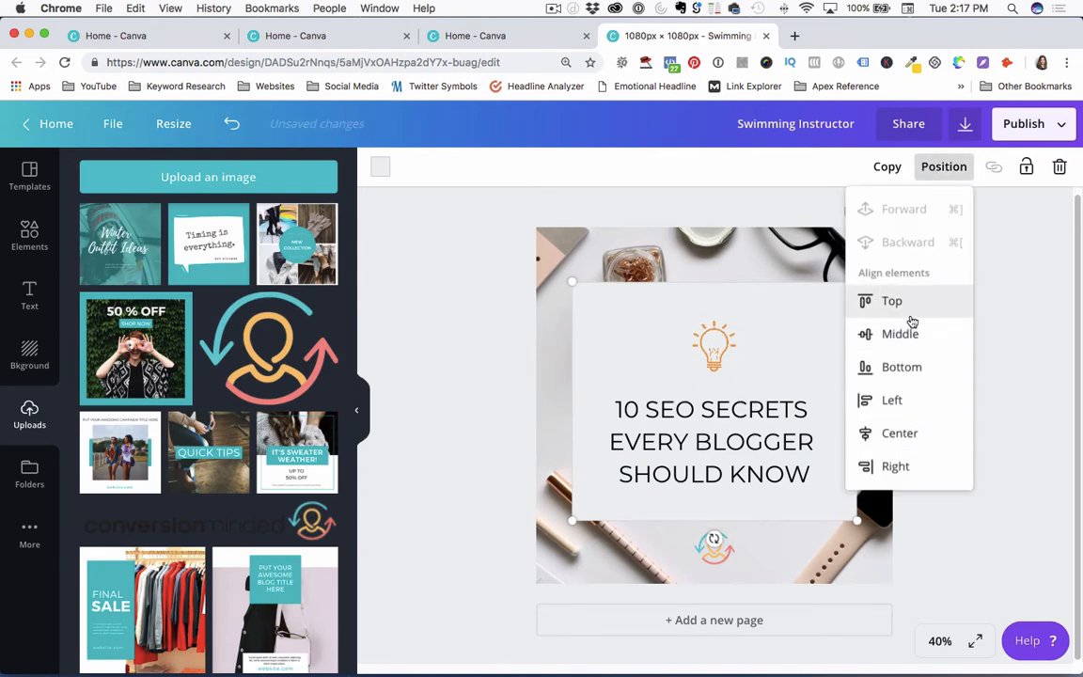
Ungroup the lightbulb and the heading text.
click(466, 353)
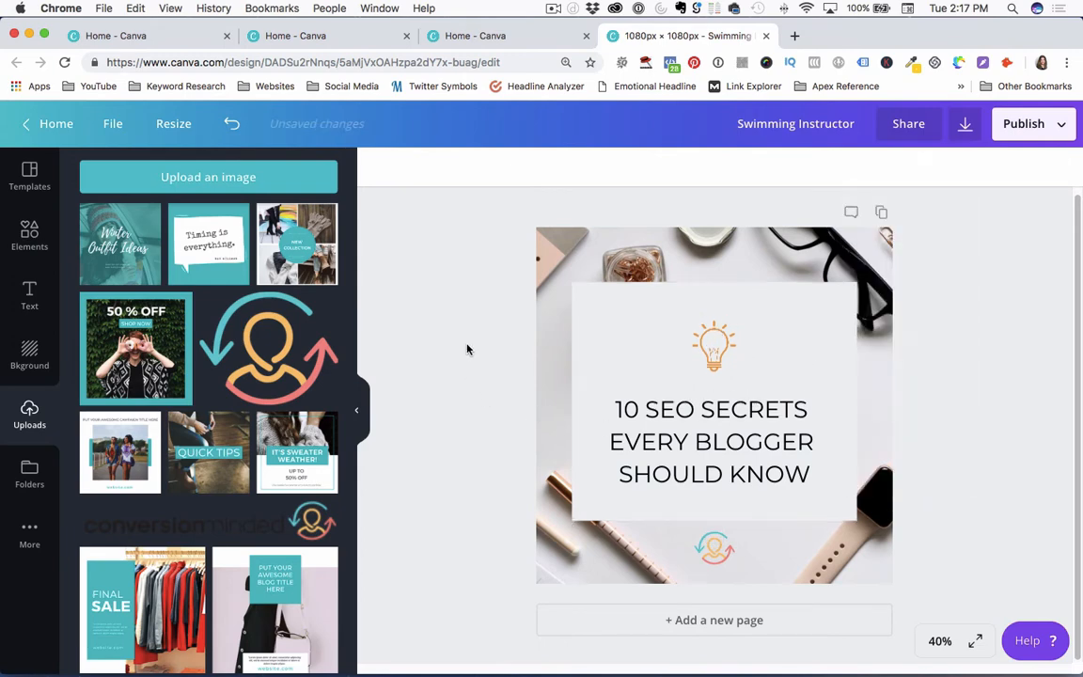
click(633, 446)
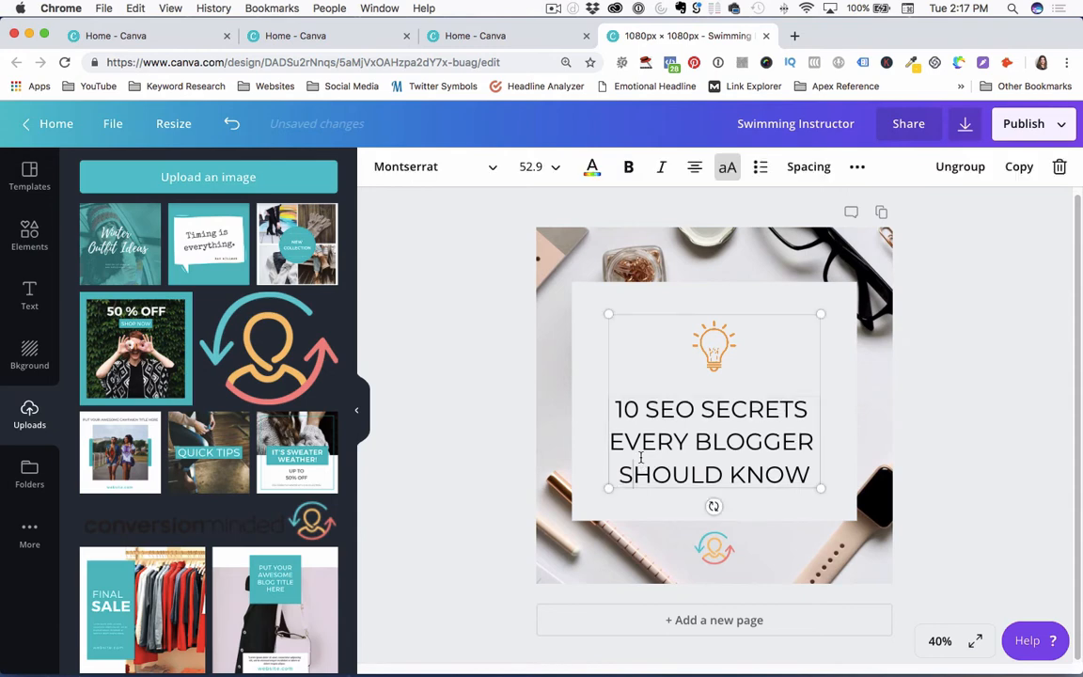
click(955, 167)
Try out different letter spacing and line height on the whole heading text, and undo the spacing changes.
click(610, 414)
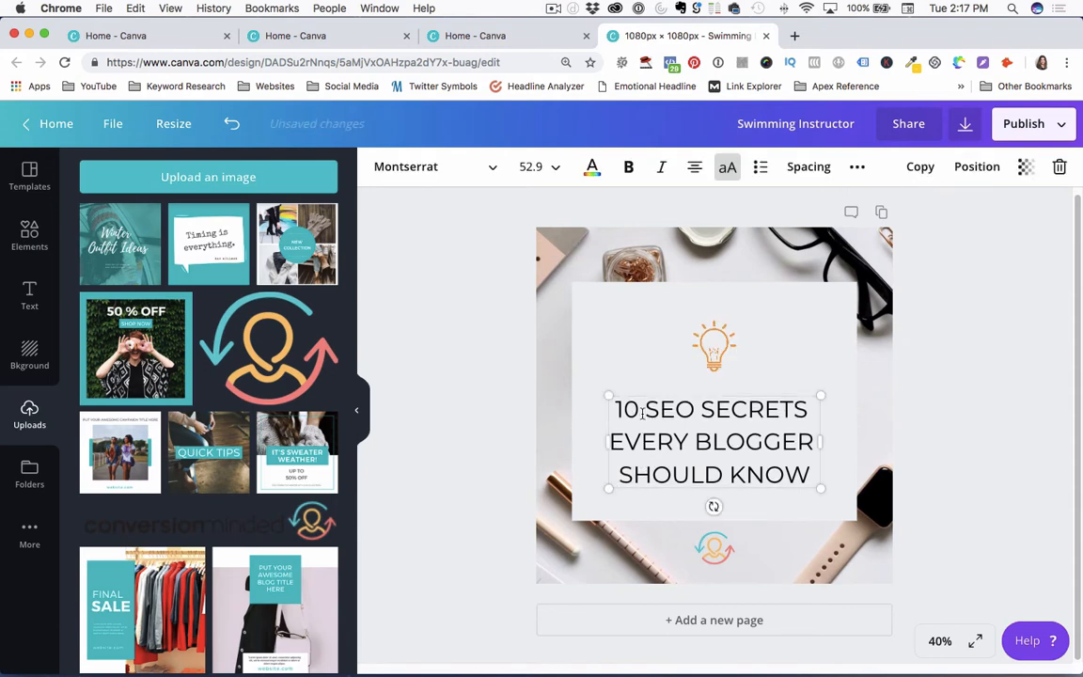
key(super+a)
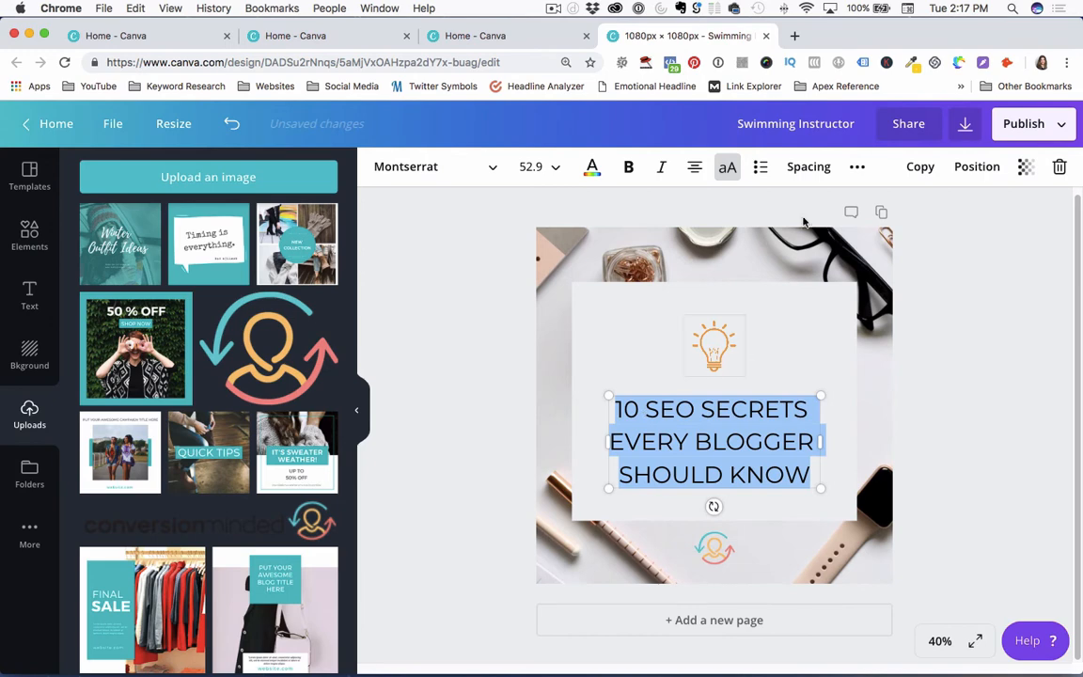
click(806, 175)
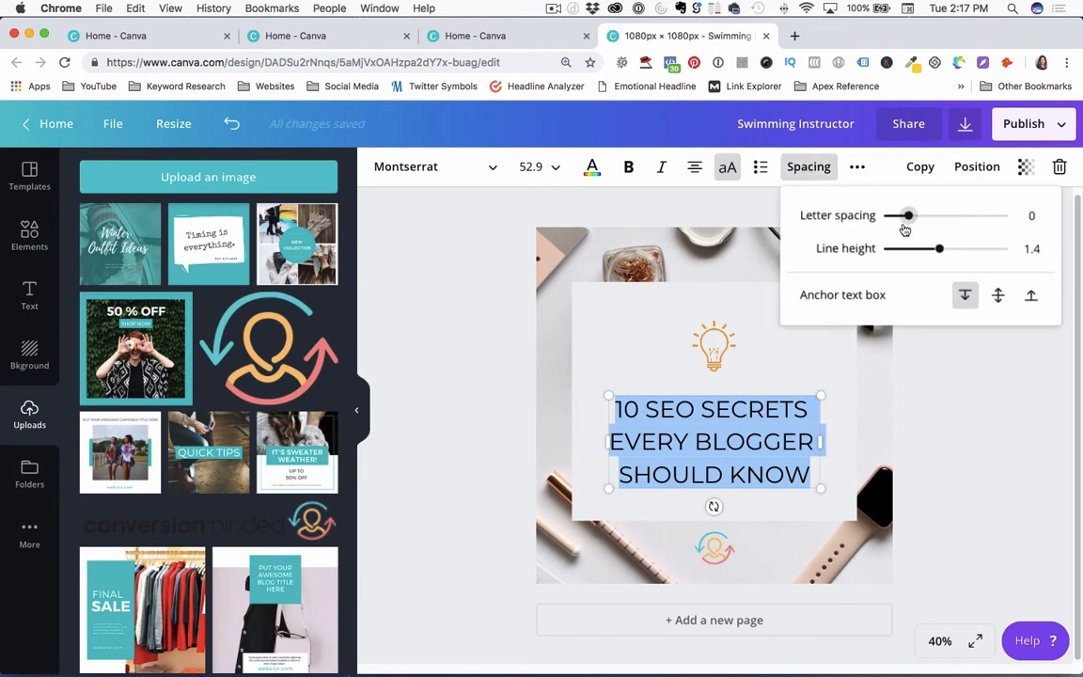
mouse_move(910, 219)
mouse_down()
mouse_move(922, 217)
mouse_move(903, 219)
mouse_up()
mouse_move(938, 250)
mouse_down()
mouse_move(919, 250)
mouse_move(948, 254)
mouse_up()
key(super+z)
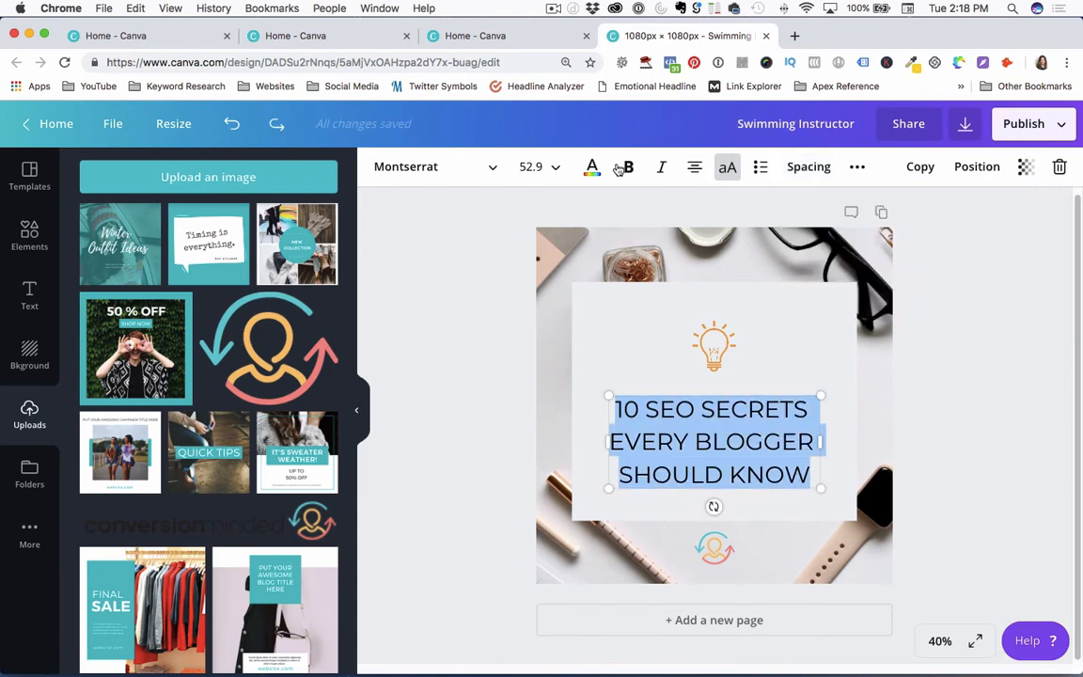
Try the heading in bold and in the Montserrat Extra-Bold font, and undo the font changes.
click(624, 168)
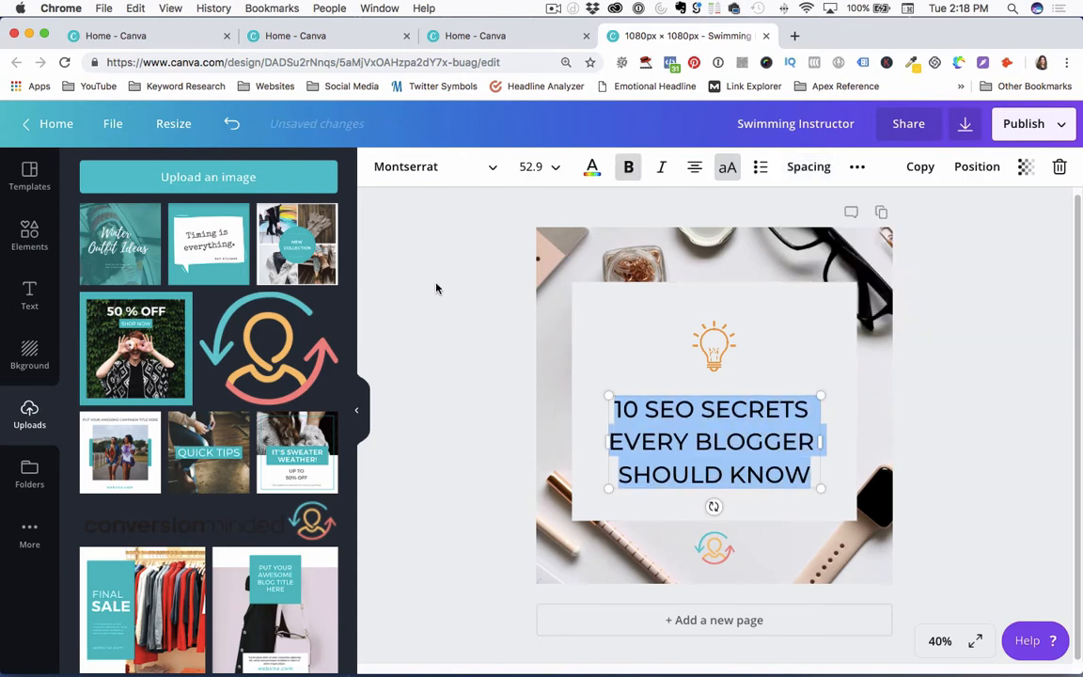
click(438, 169)
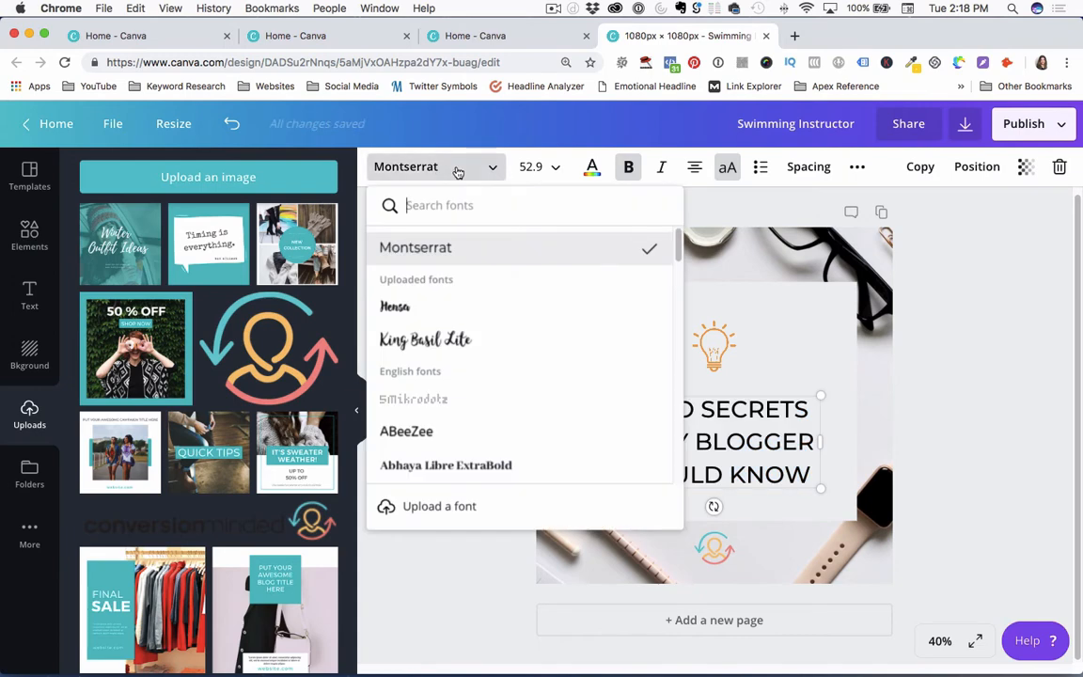
text(montserrat)
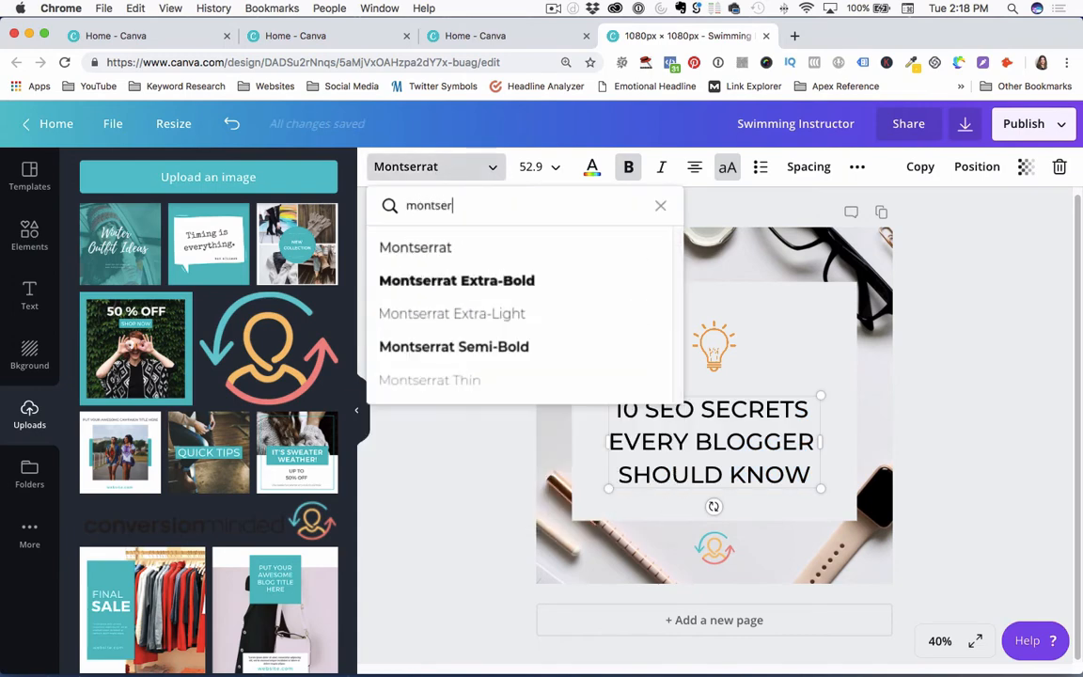
click(453, 282)
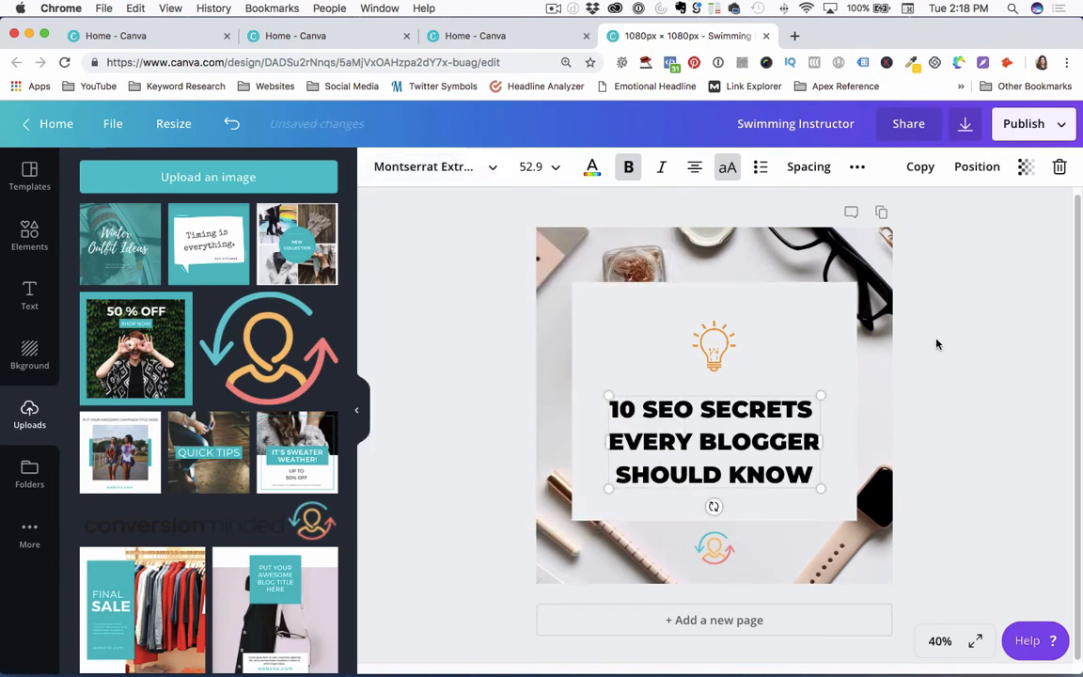
click(937, 345)
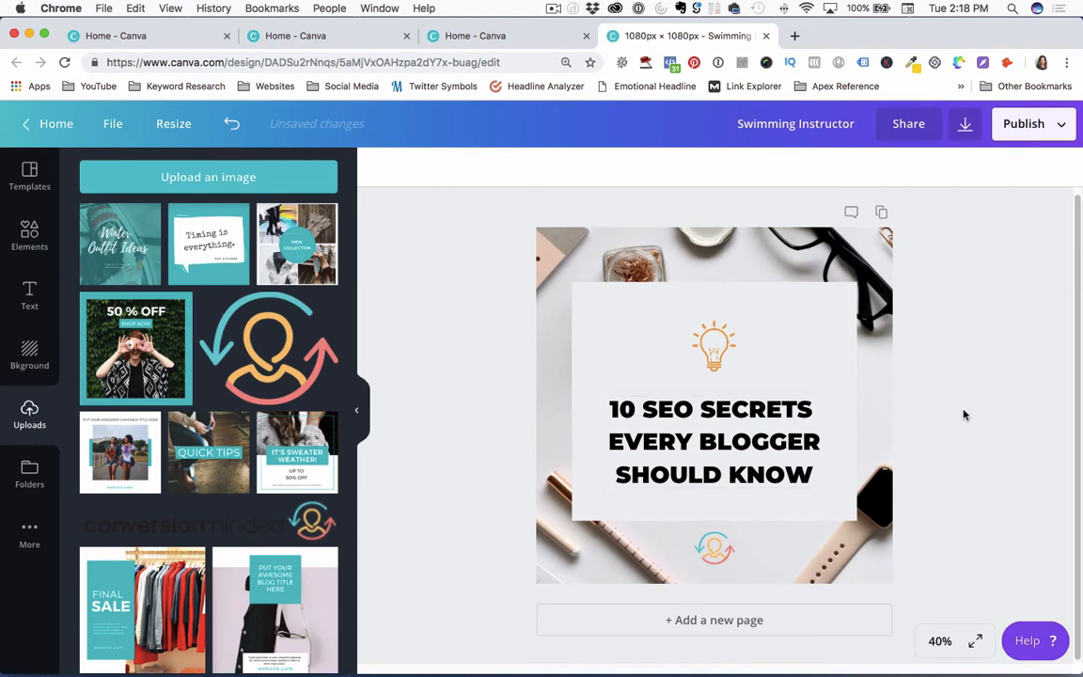
key(super+z)
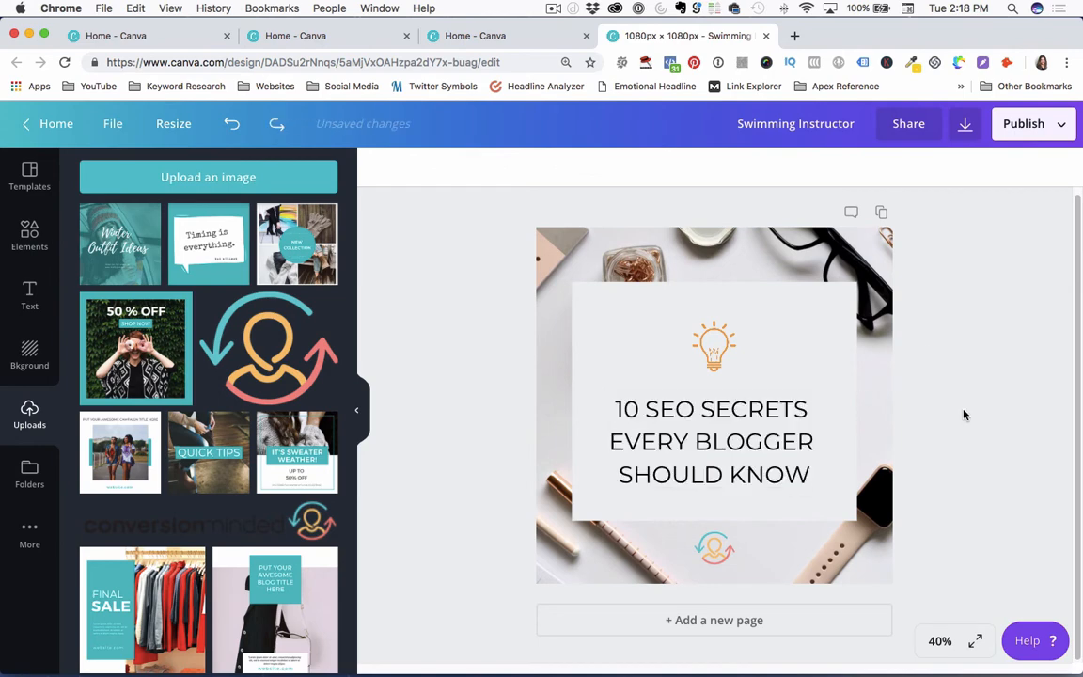
Recolor the entire heading text with the default red and clear the selection.
click(624, 405)
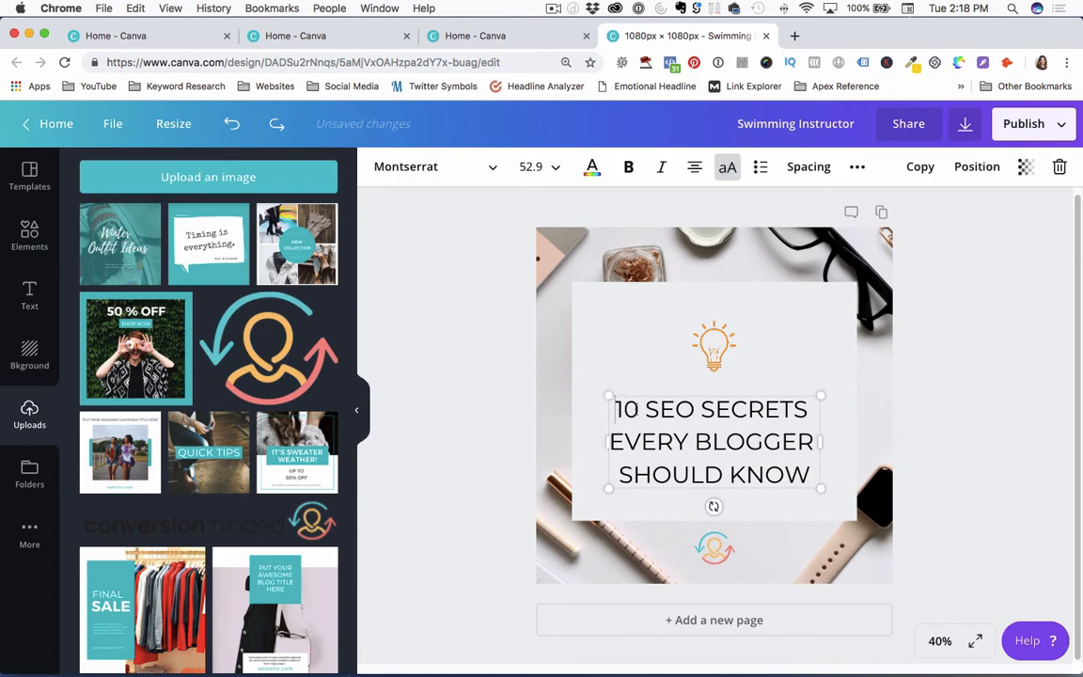
key(super+a)
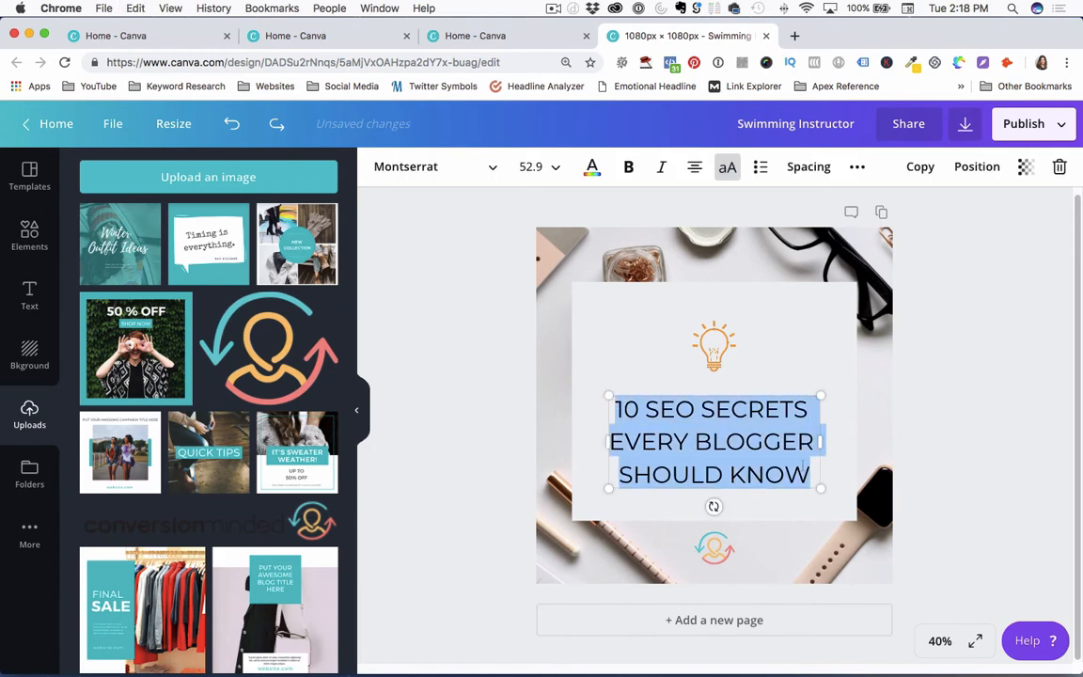
click(591, 167)
click(605, 302)
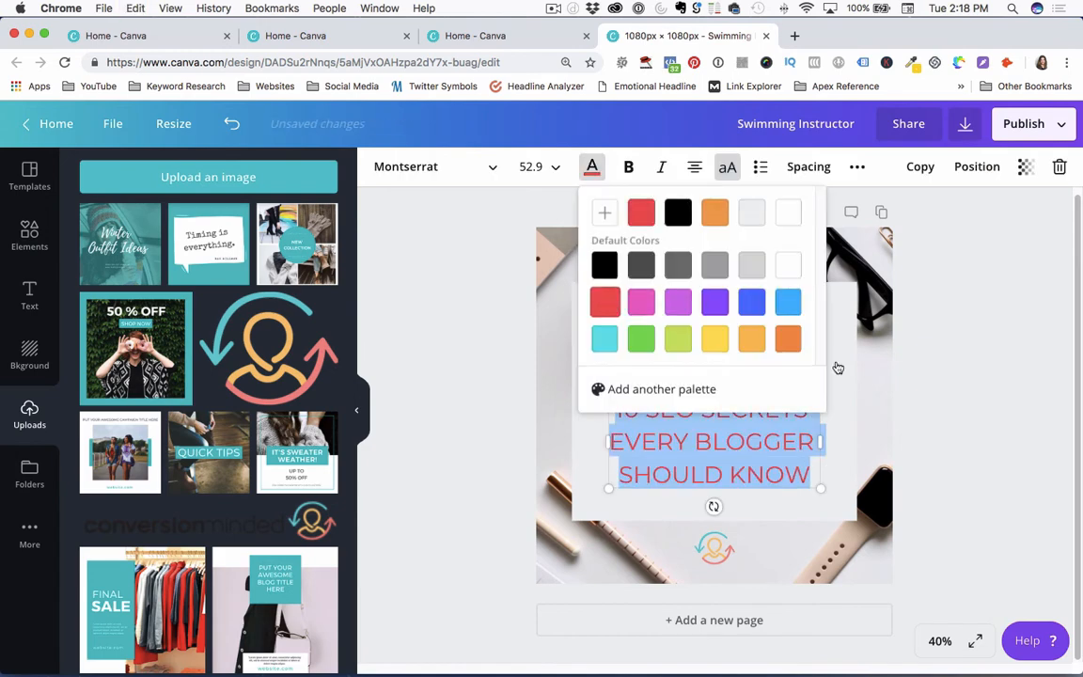
click(964, 351)
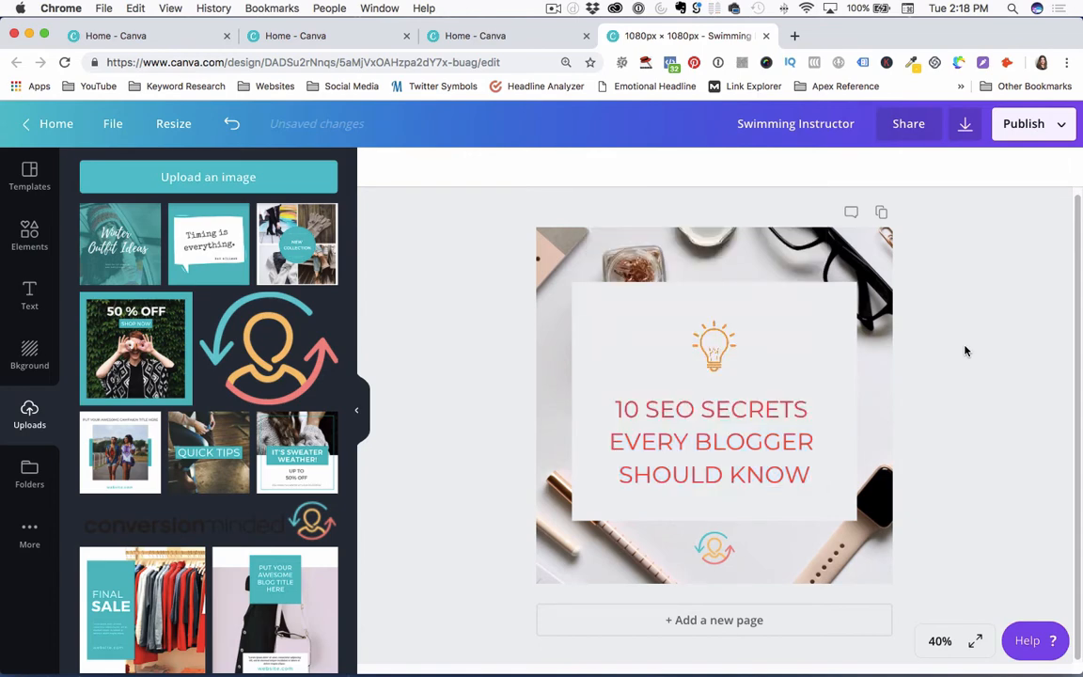
Duplicate the page and, on page 2, shorten the grey shape by lowering its upper edge to the heading's first line.
click(881, 212)
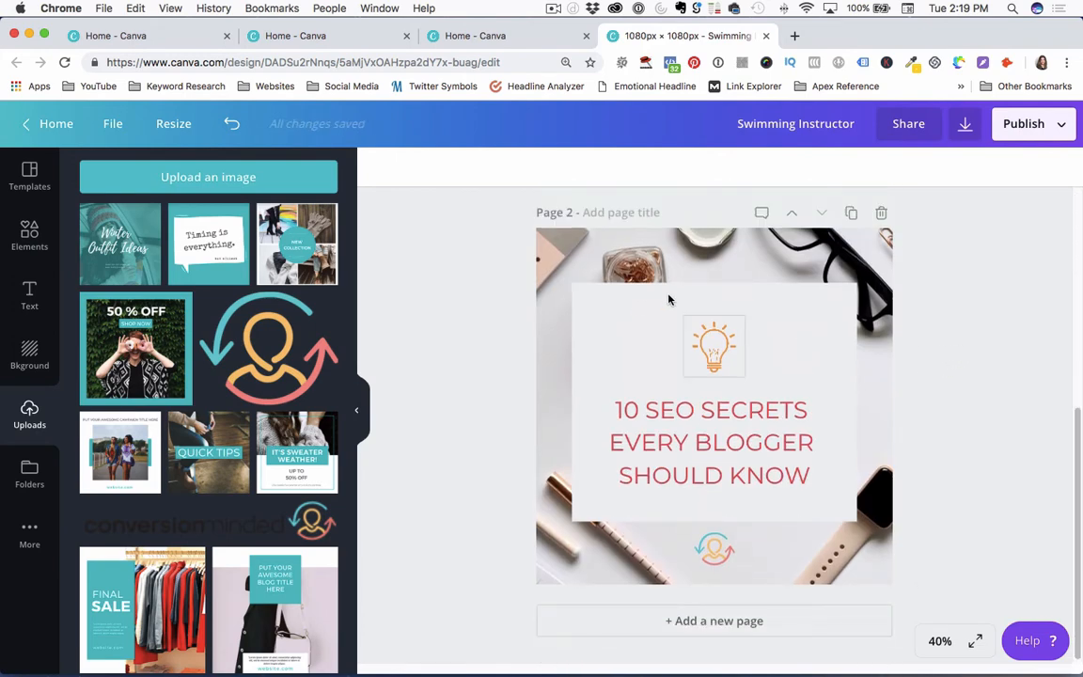
click(637, 299)
drag(712, 284, 714, 413)
Replace page 2's desk photo background with the free soft pink background of blurred meadow plants.
click(590, 271)
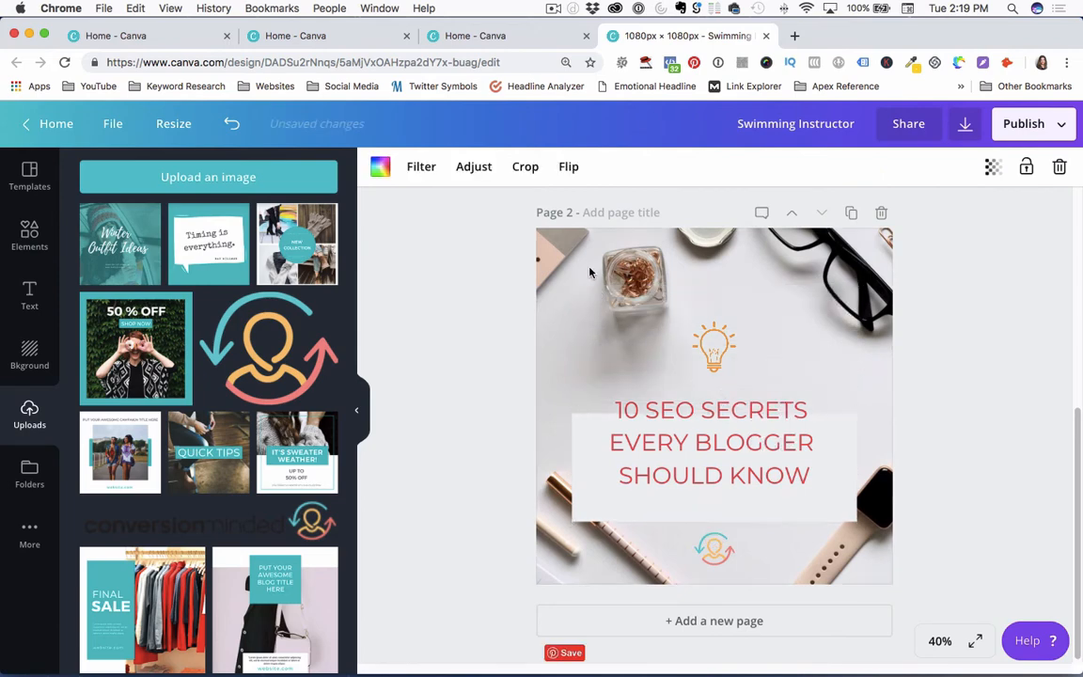
key(Delete)
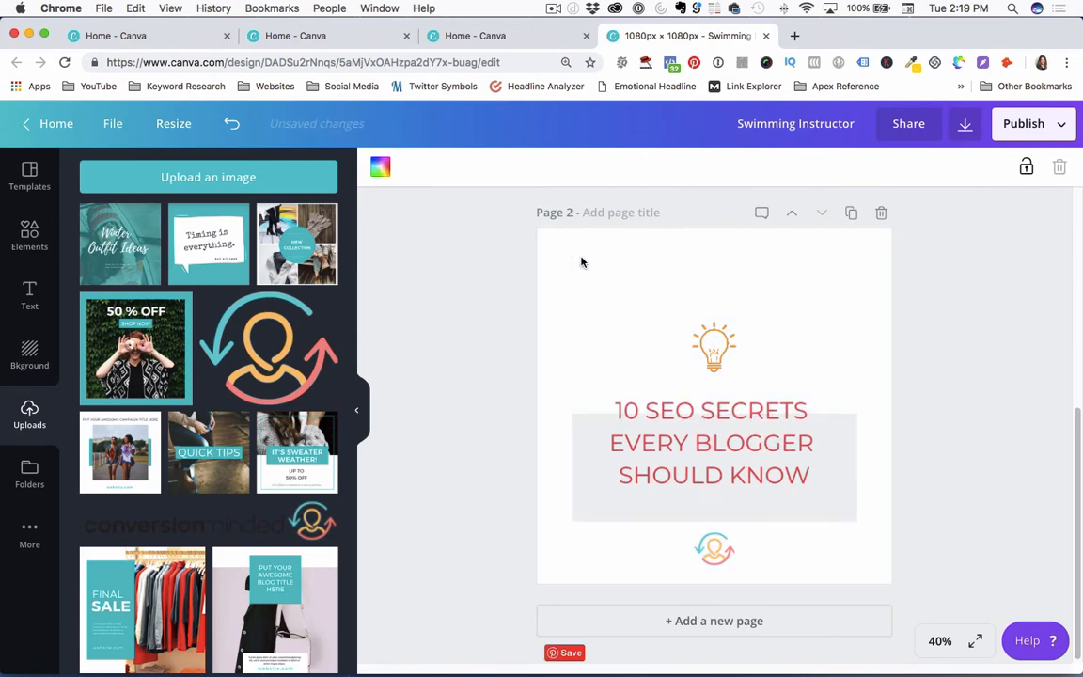
click(25, 357)
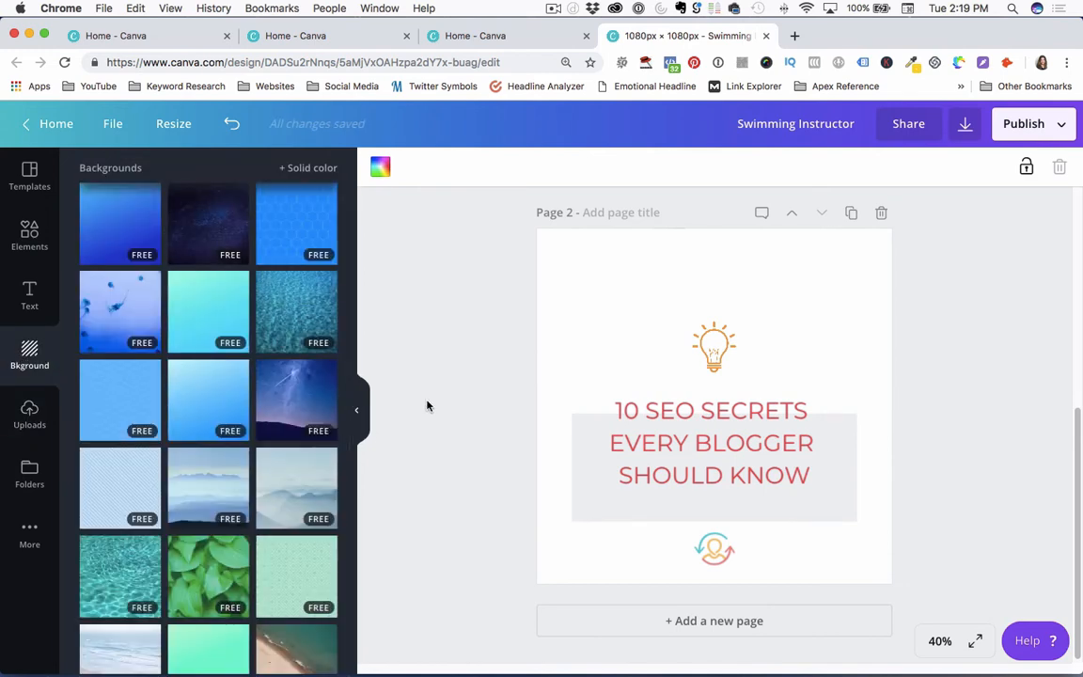
scroll(217, 376, down, 10)
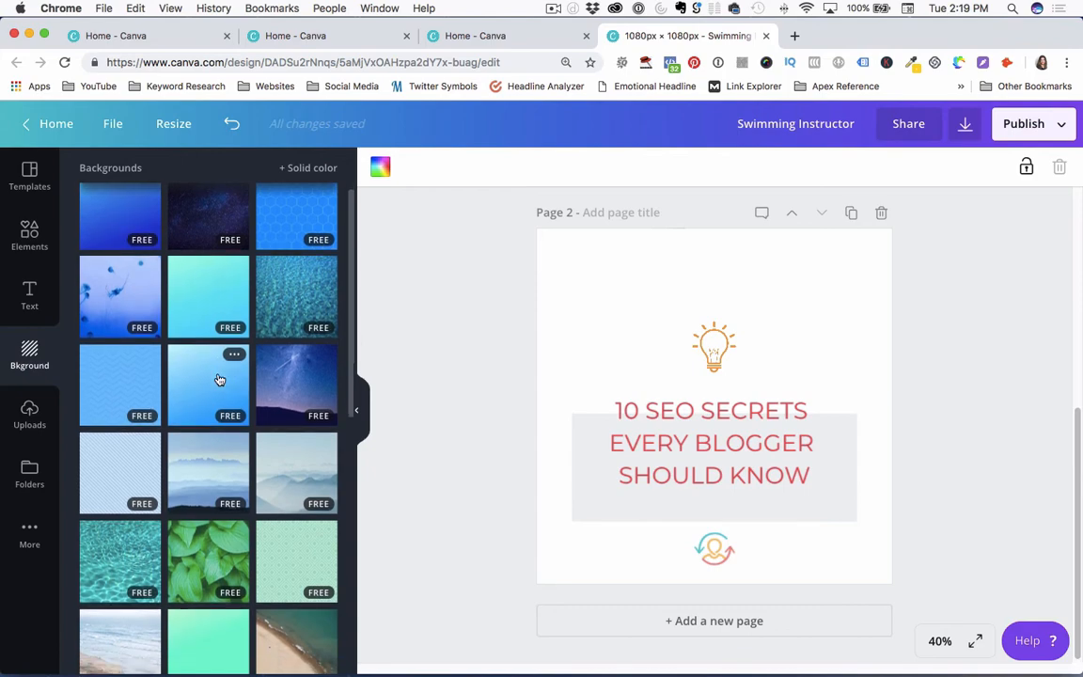
scroll(217, 379, down, 10)
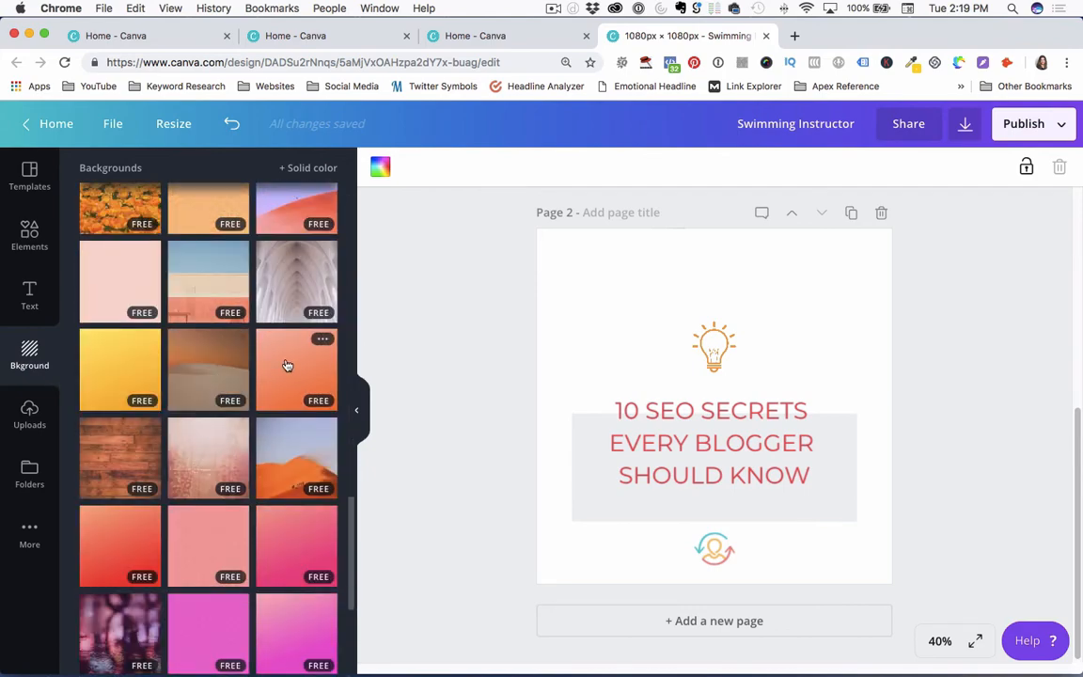
click(196, 453)
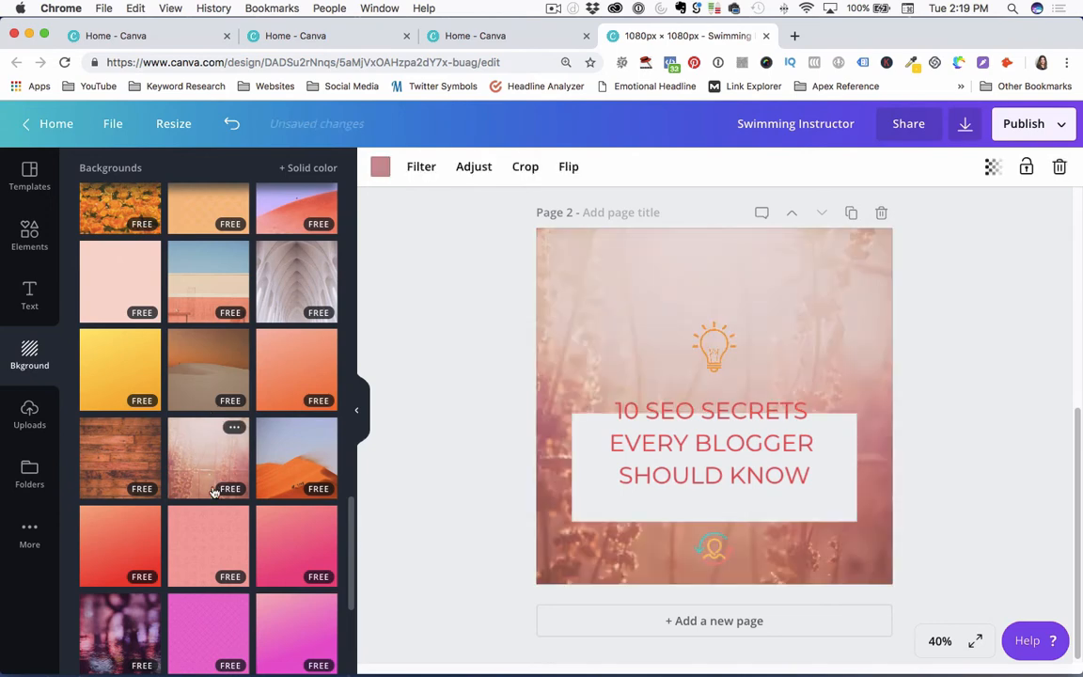
click(484, 274)
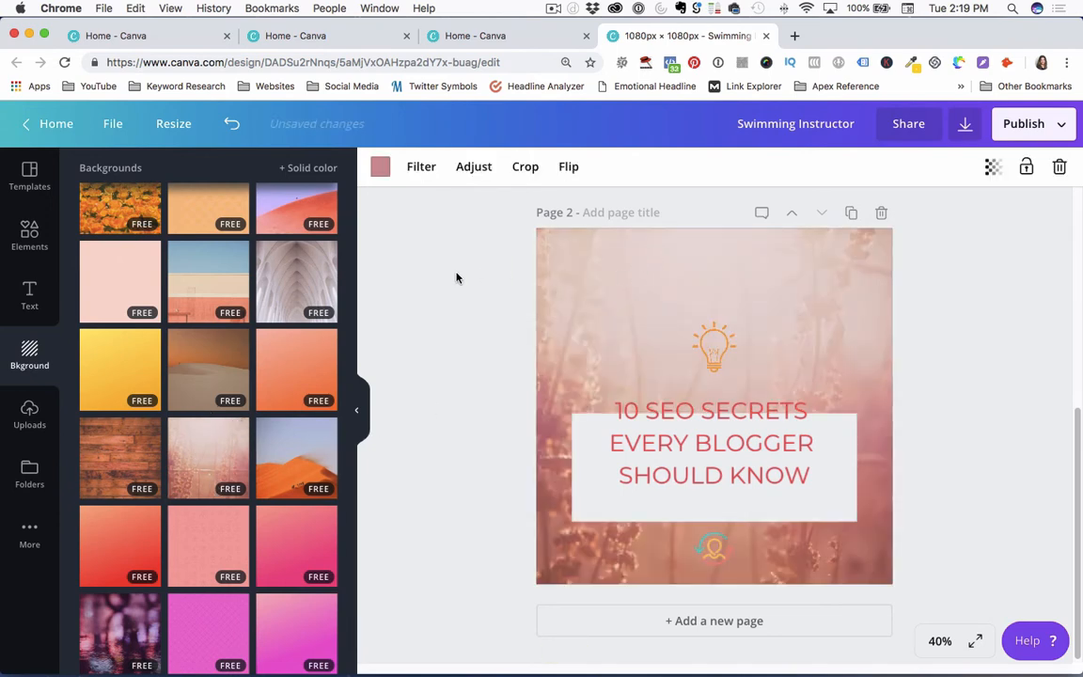
click(456, 278)
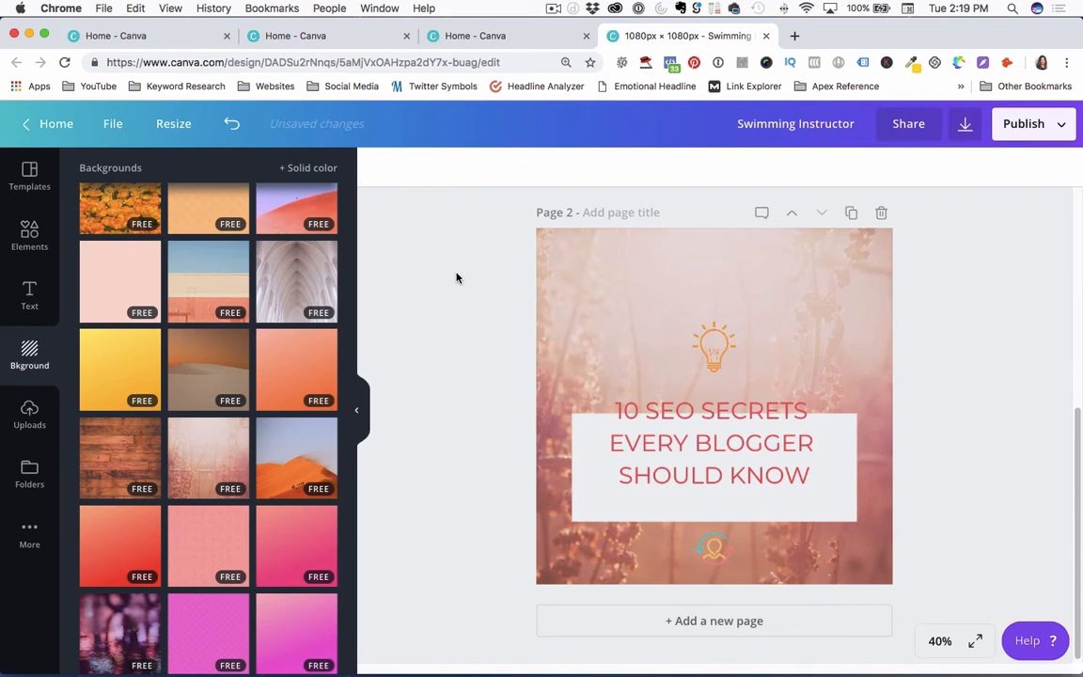
Search the photos for "flatlay desktop" and add the free desk photo with glasses and smartwatch to page 2.
click(29, 225)
click(176, 216)
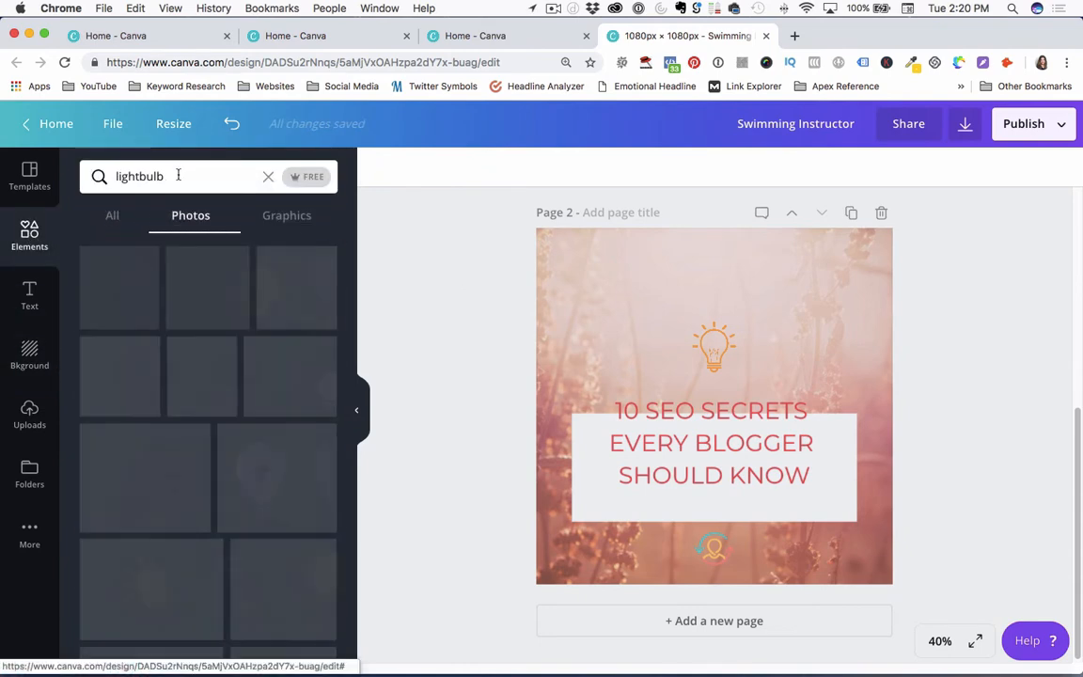
click(174, 176)
text(flatlay des)
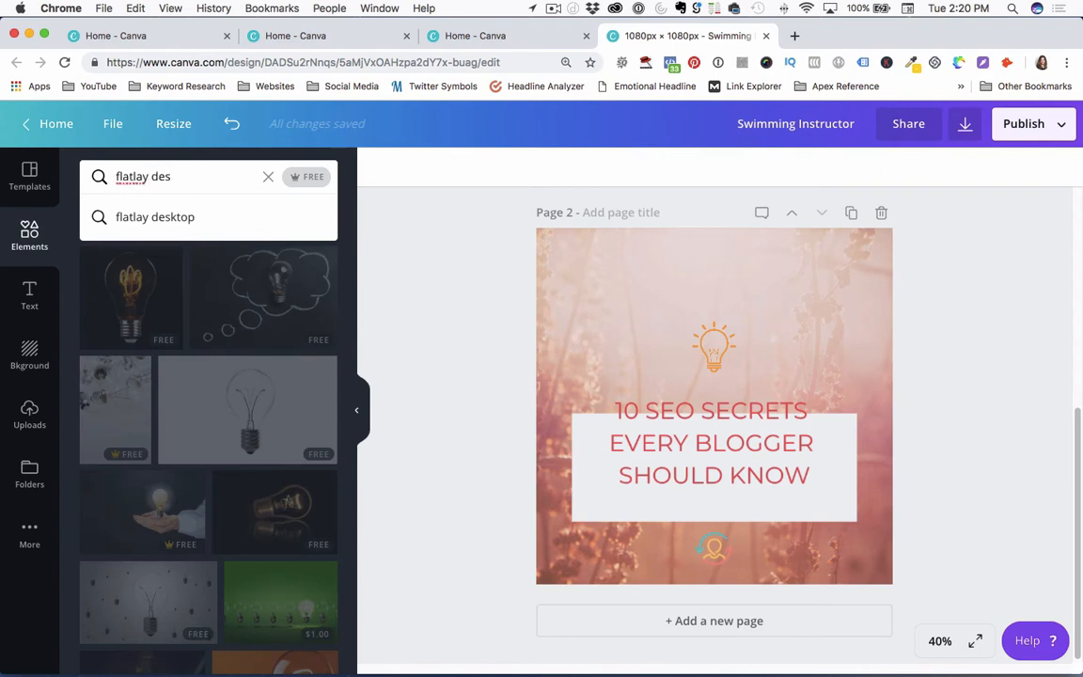
text(ktop)
key(Return)
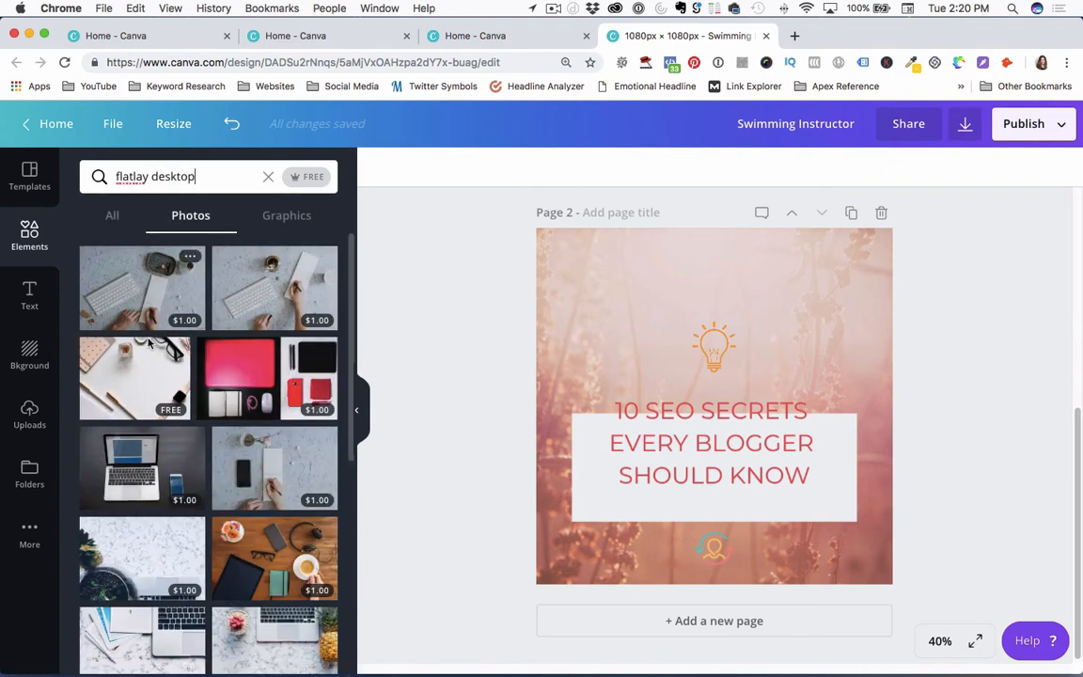
click(128, 380)
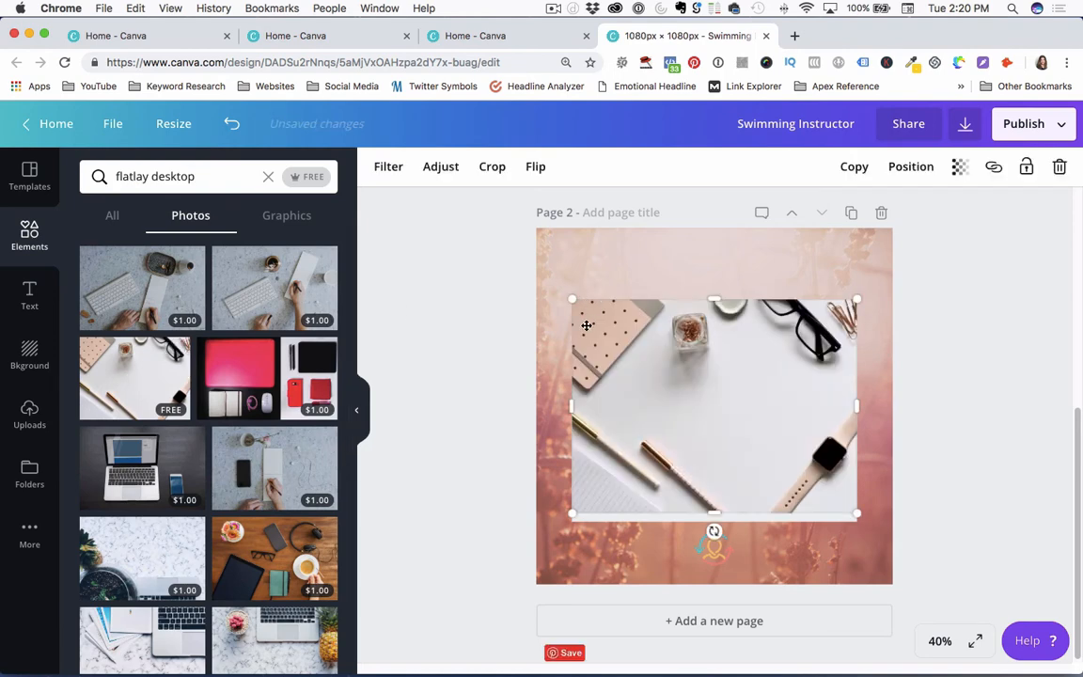
Enlarge and crop the desk photo to nearly fill page 2, about 959 px wide, leaving an even pink border around it.
drag(572, 299, 603, 298)
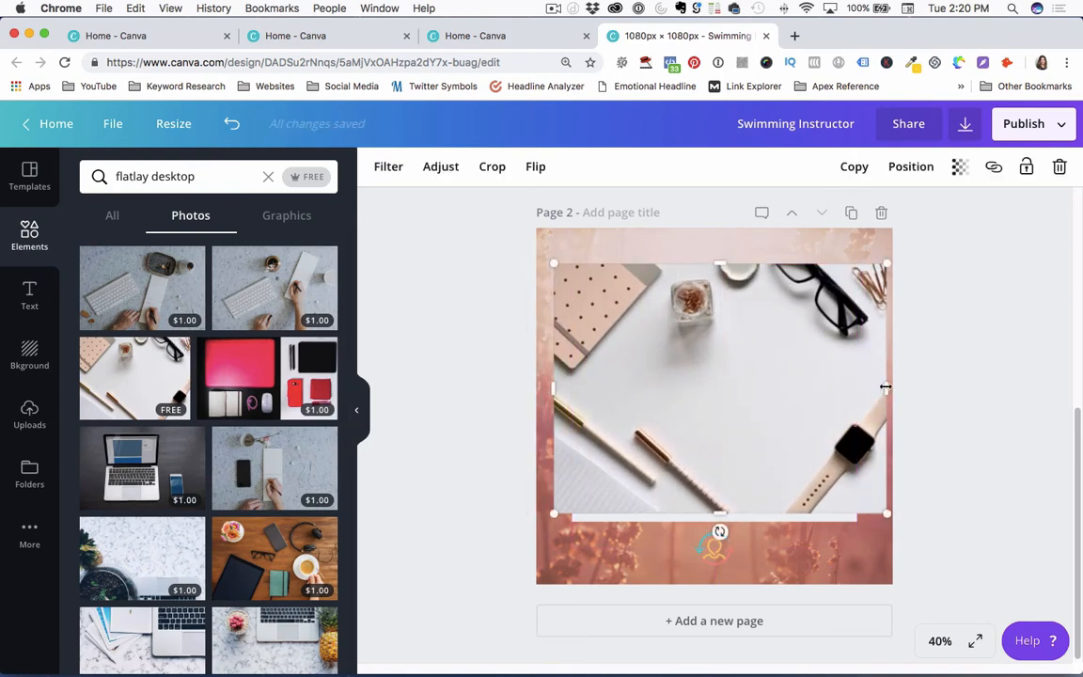
drag(878, 387, 871, 387)
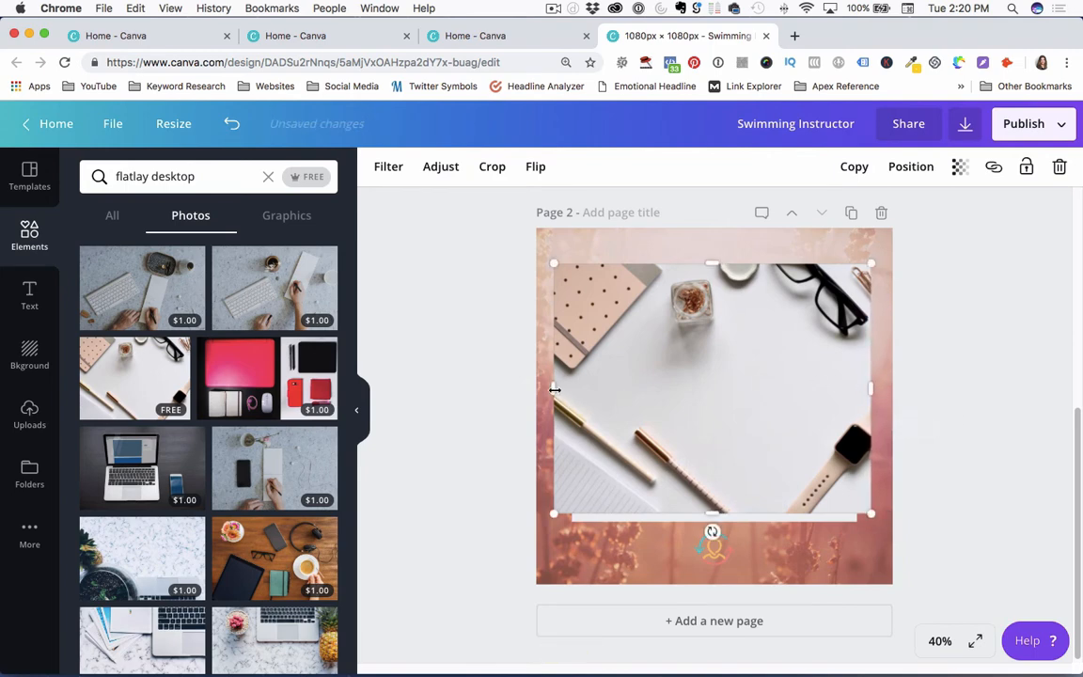
drag(554, 387, 558, 387)
drag(711, 518, 714, 566)
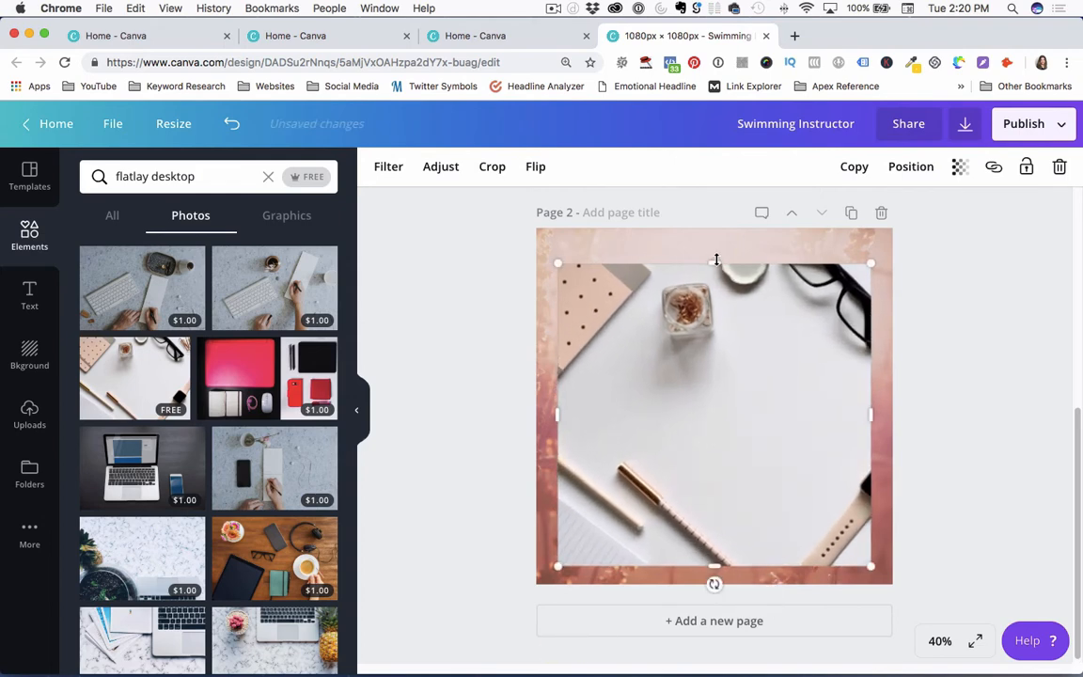
drag(717, 260, 716, 247)
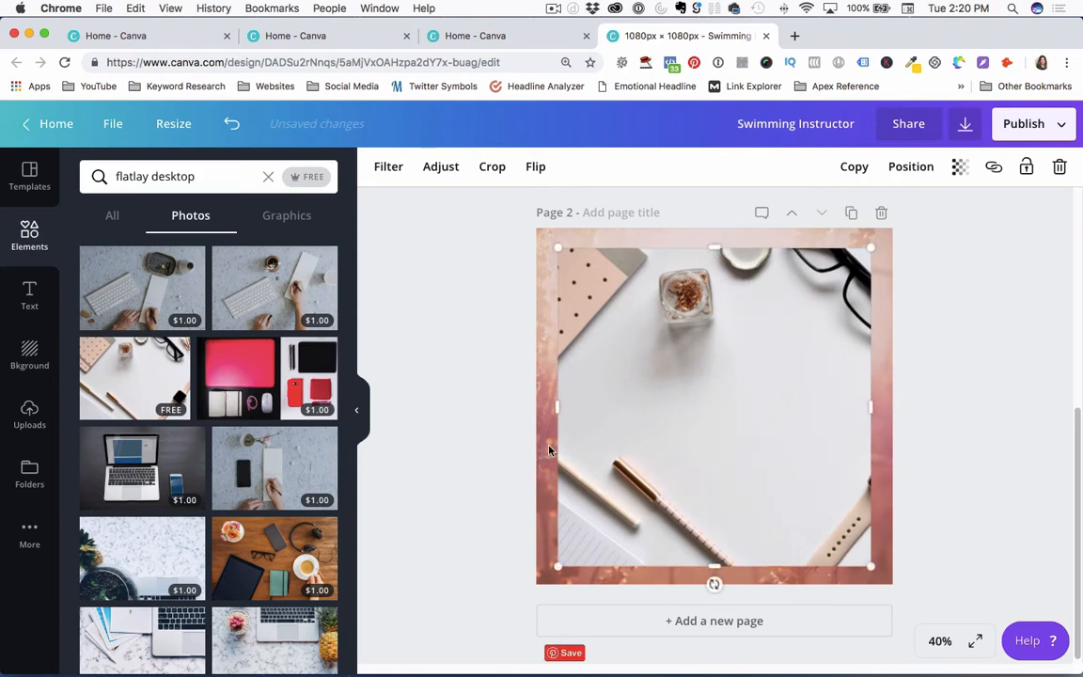
drag(558, 407, 557, 407)
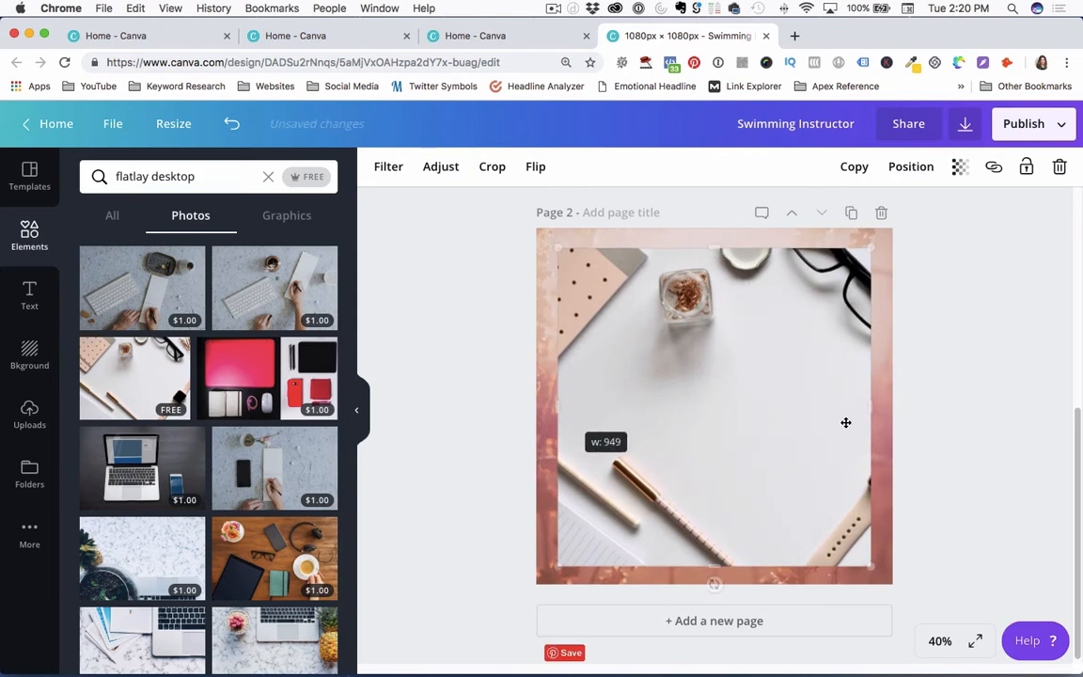
drag(874, 410, 876, 410)
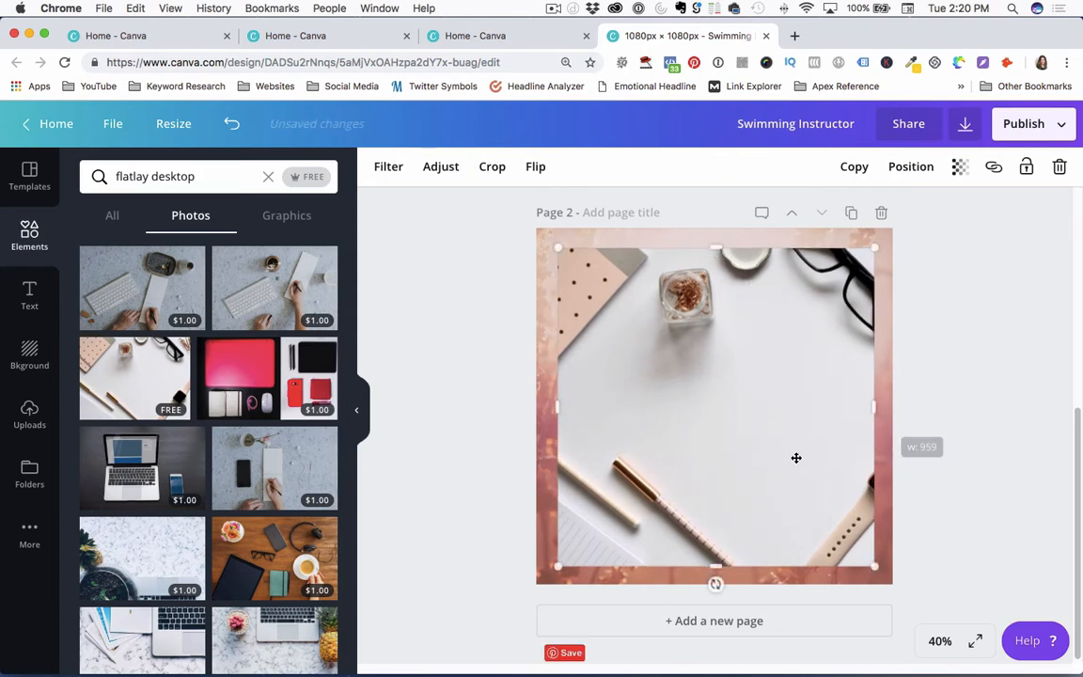
Send page 2's desk photo behind the heading, grey shape and icons, and delete the orange lightbulb above the heading.
click(910, 168)
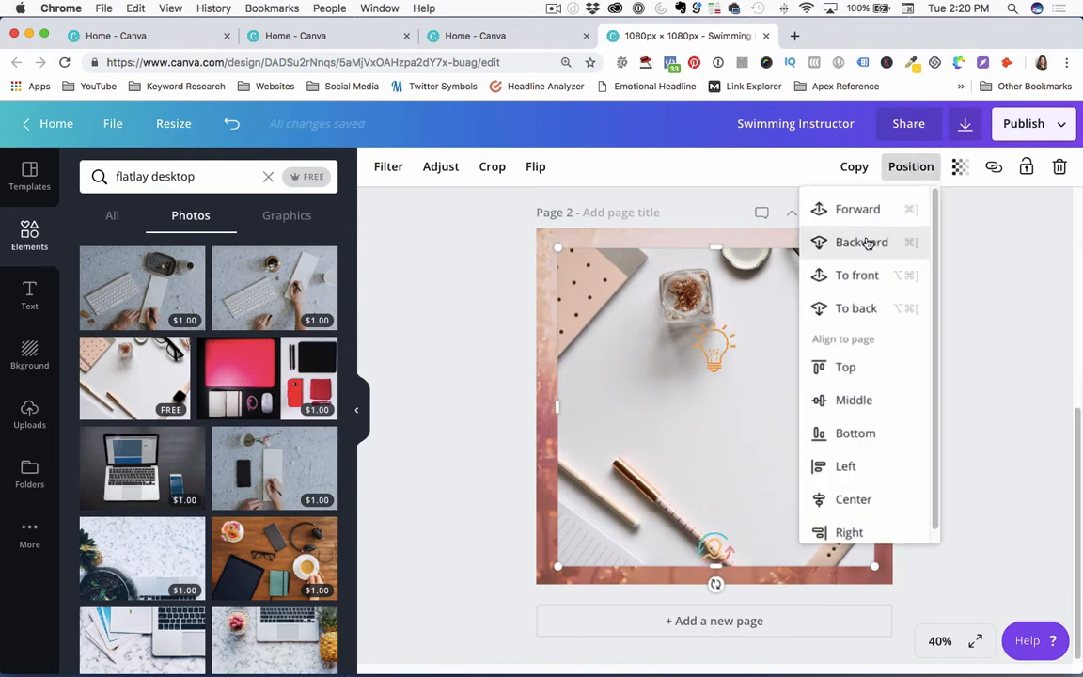
click(868, 243)
click(862, 244)
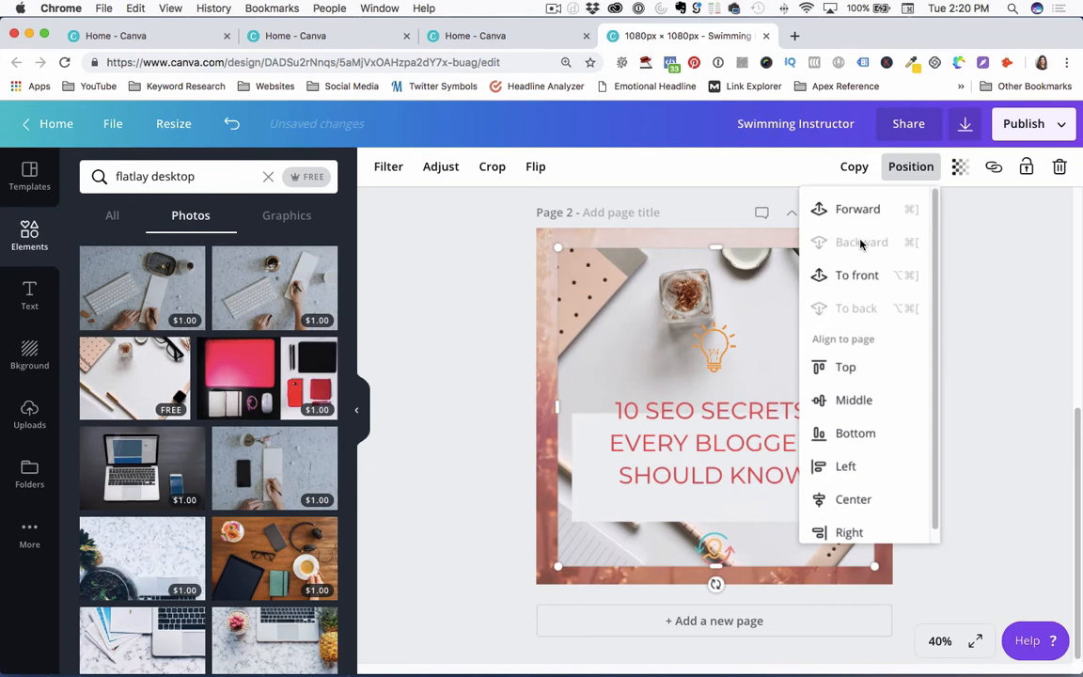
click(1009, 301)
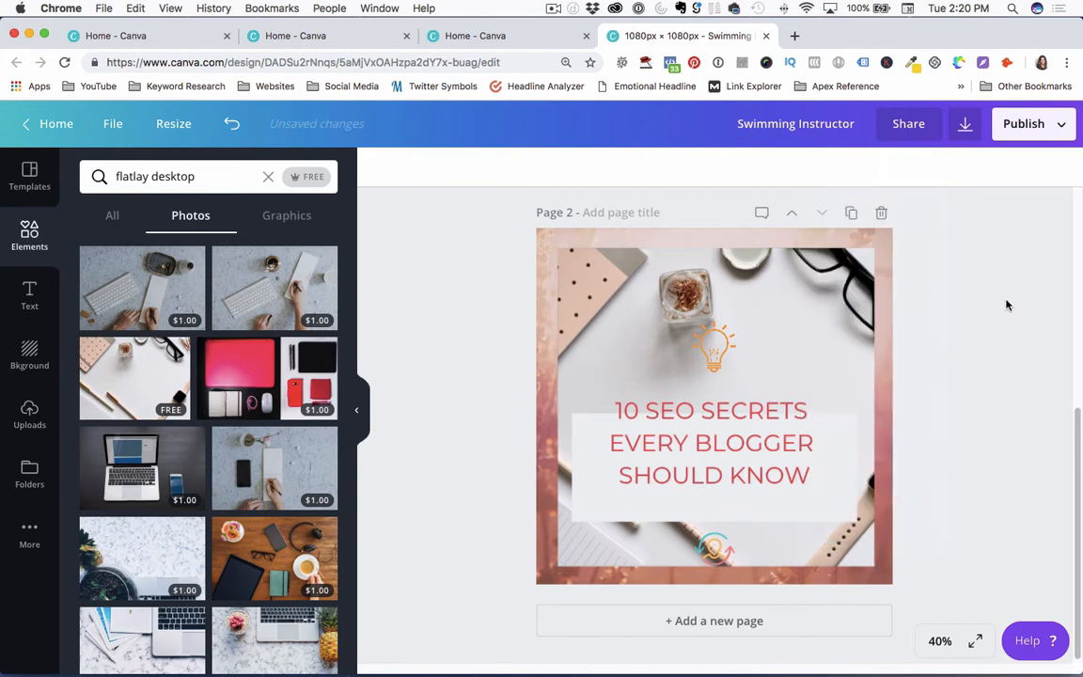
click(721, 322)
key(Delete)
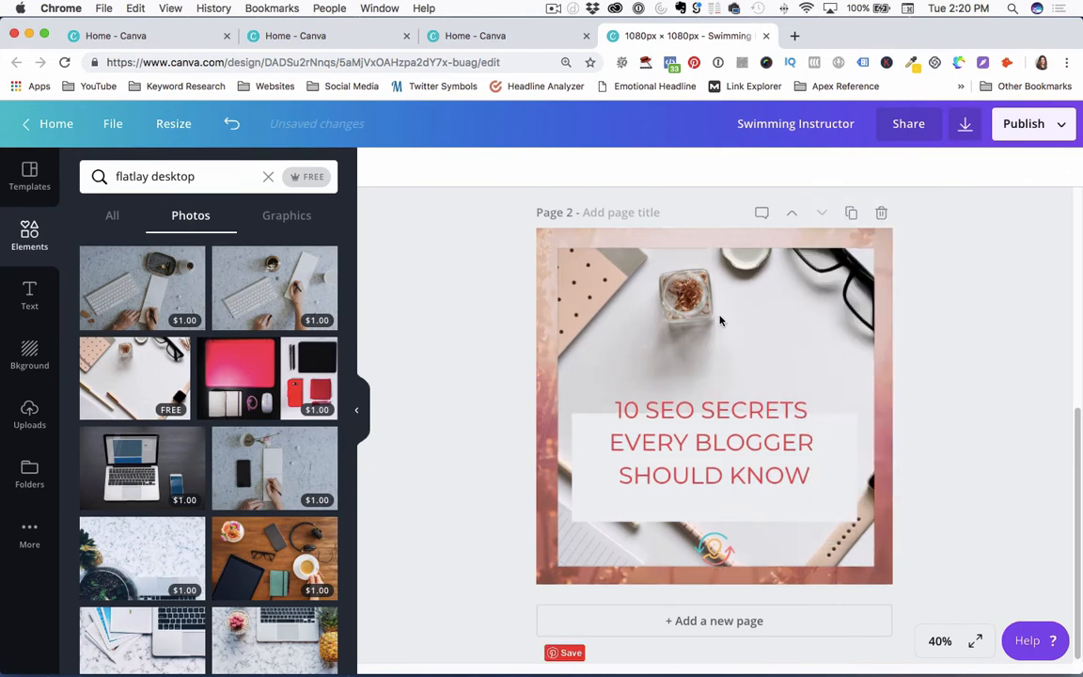
Widen the grey shape into a band spanning page 2's full width and position it behind the three heading lines.
click(595, 419)
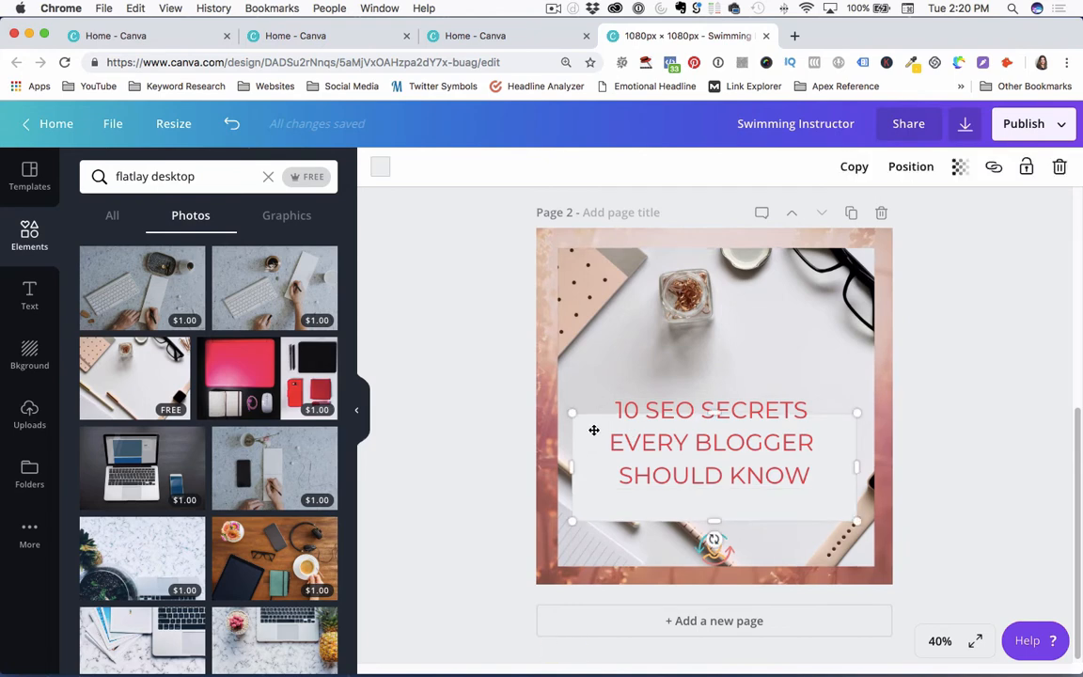
drag(595, 430, 559, 392)
drag(823, 435, 901, 428)
drag(575, 420, 575, 466)
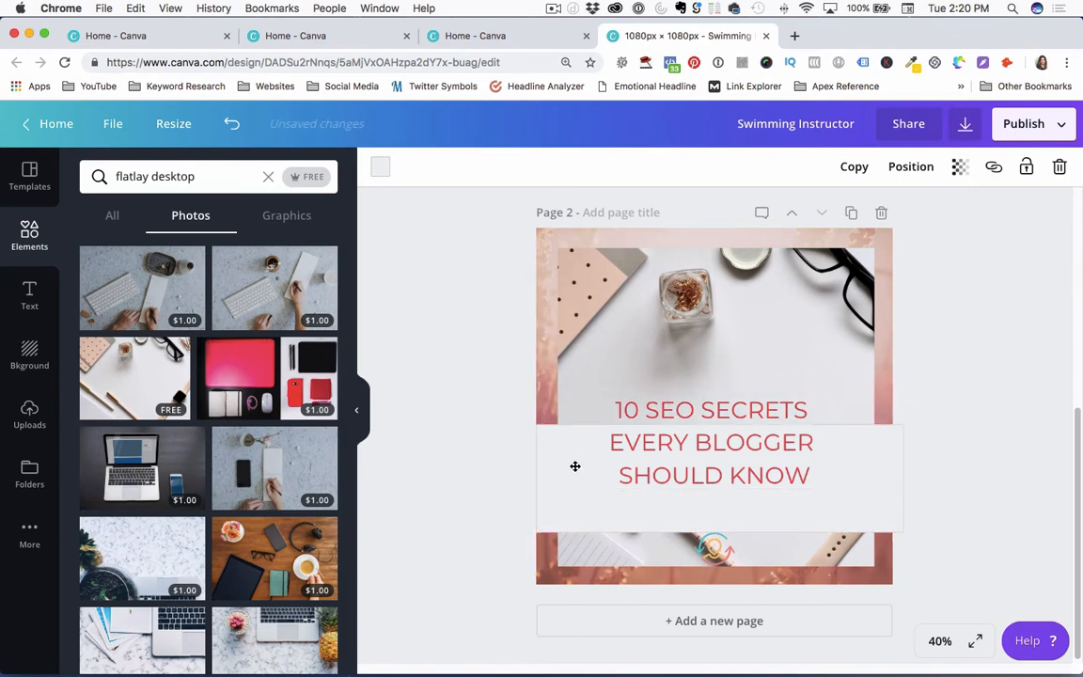
click(470, 416)
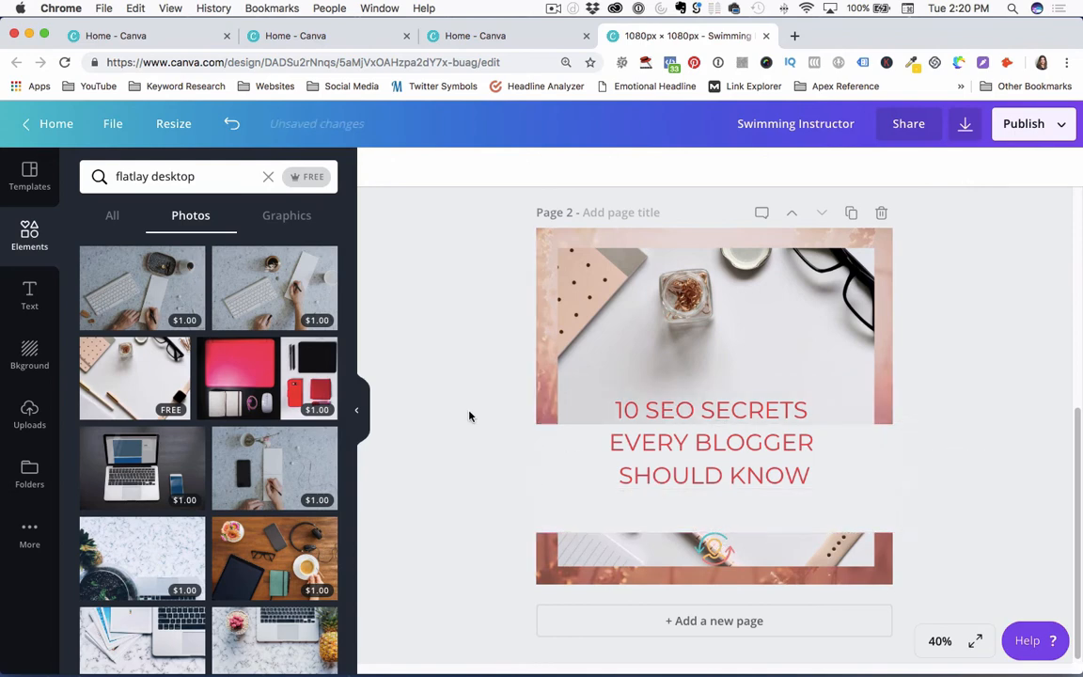
click(567, 474)
drag(572, 466, 569, 439)
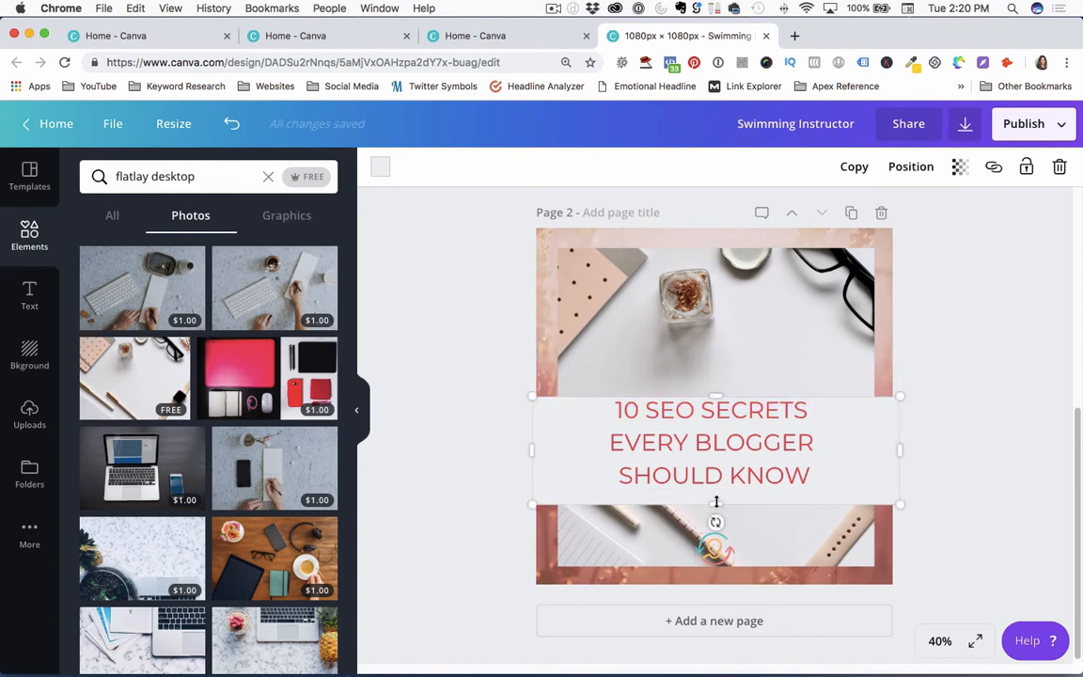
Increase the grey band's height to leave similar space above and below the heading.
drag(715, 504, 714, 536)
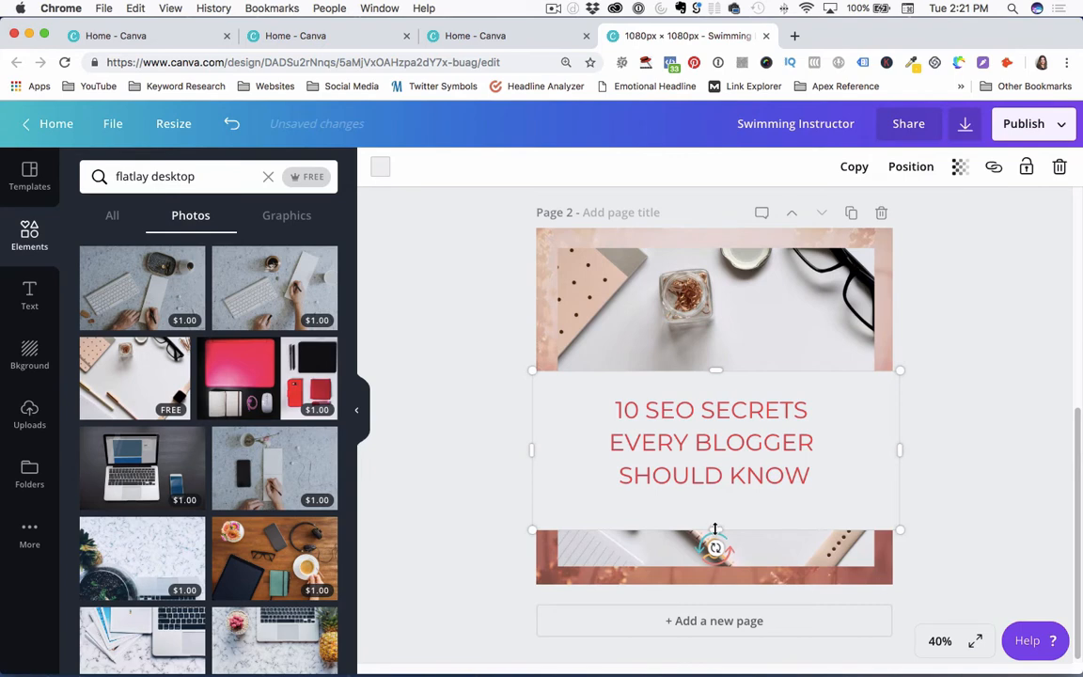
drag(715, 529, 705, 568)
drag(709, 557, 711, 516)
Change the text colour of page 2's entire heading to black.
click(639, 431)
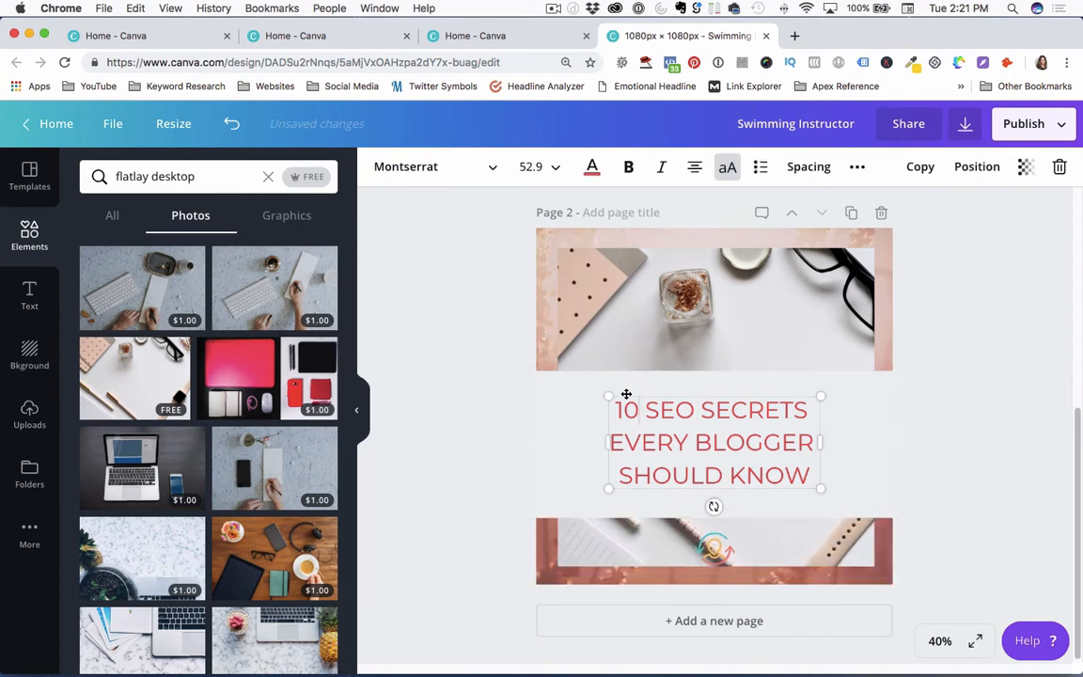
click(641, 412)
click(593, 167)
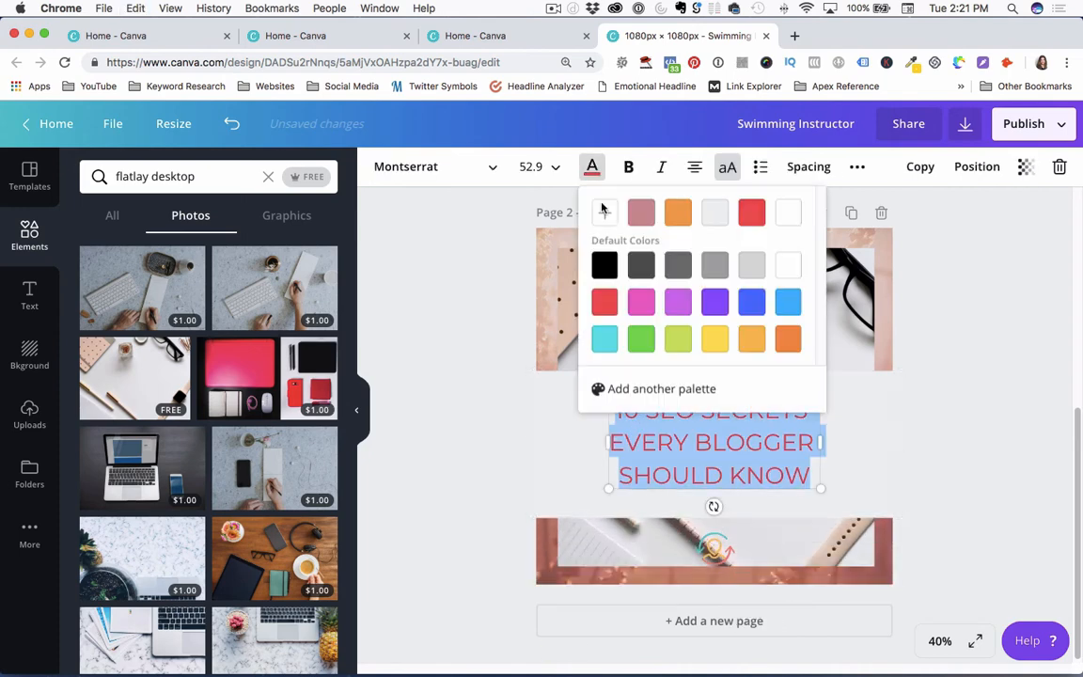
click(601, 301)
click(431, 370)
Increase the font size of page 2's entire heading to 59.9.
click(658, 412)
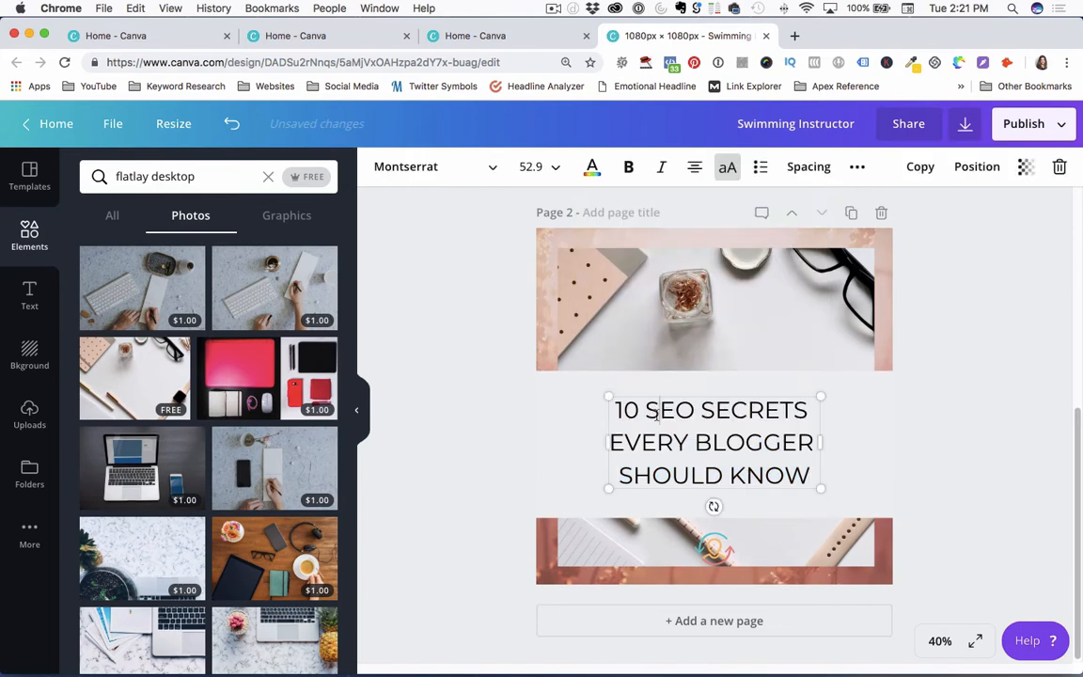
click(679, 432)
key(super+shift+period)
key(super+shift+period)
key(super+shift+period)
key(super+shift+period)
key(super+shift+period)
key(super+shift+period)
key(super+shift+period)
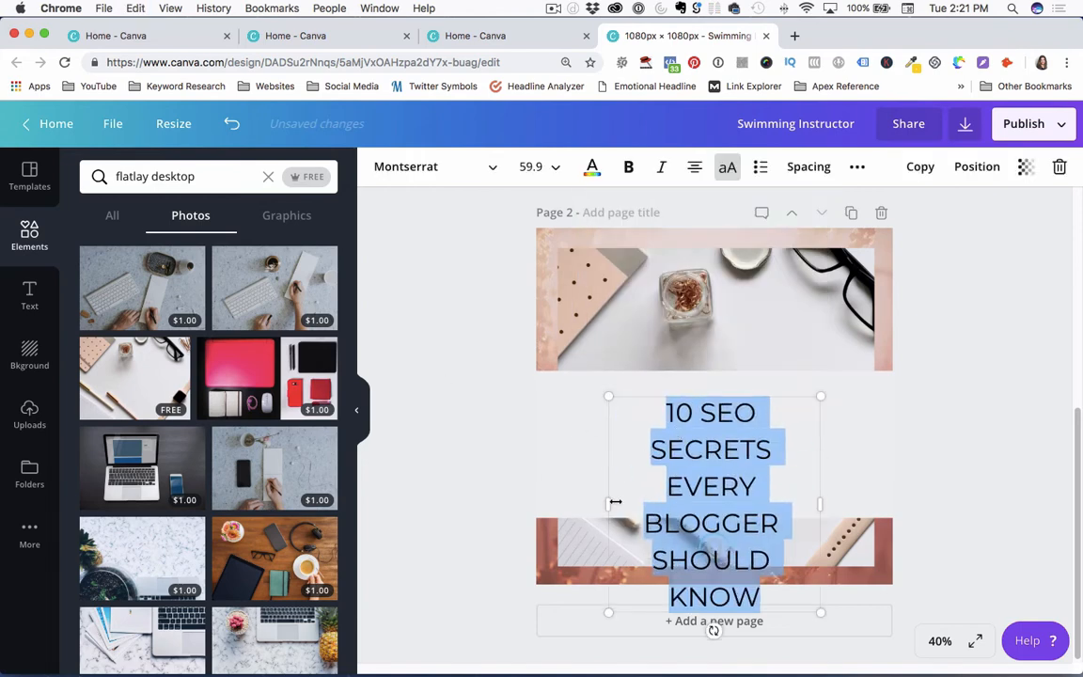
Resize the heading's text box so the lines read 10 SEO SECRETS, EVERY BLOGGER and SHOULD KNOW inside the grey band.
drag(575, 495, 549, 489)
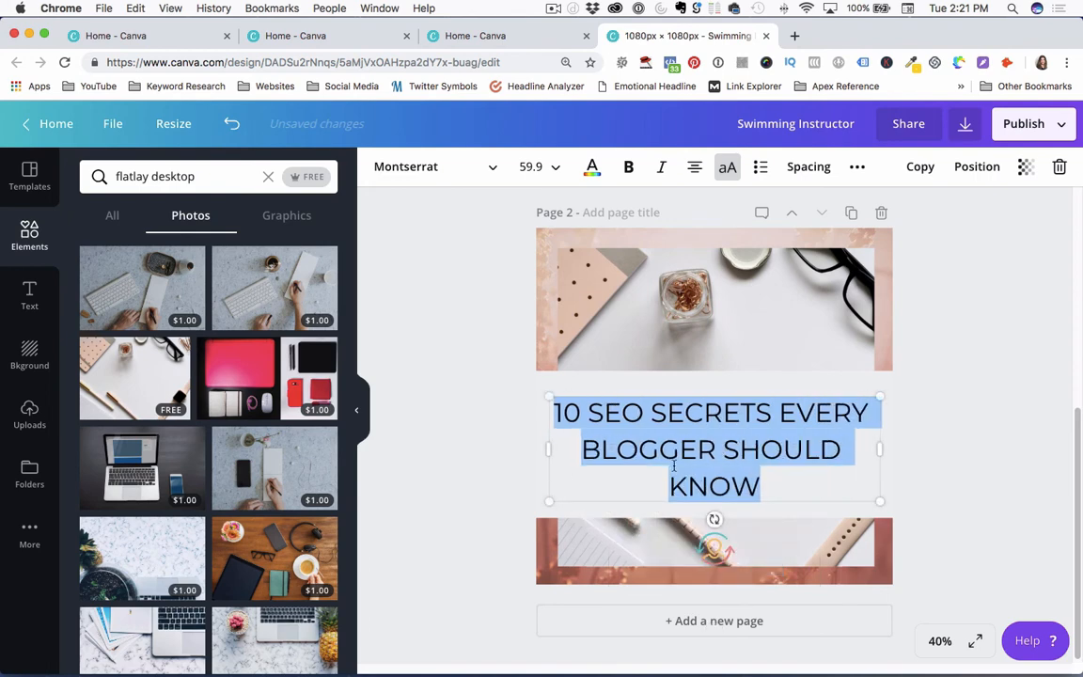
click(677, 454)
click(452, 402)
Trim the grey band's left end to the page edge, making the band about 1,100 px wide.
click(528, 432)
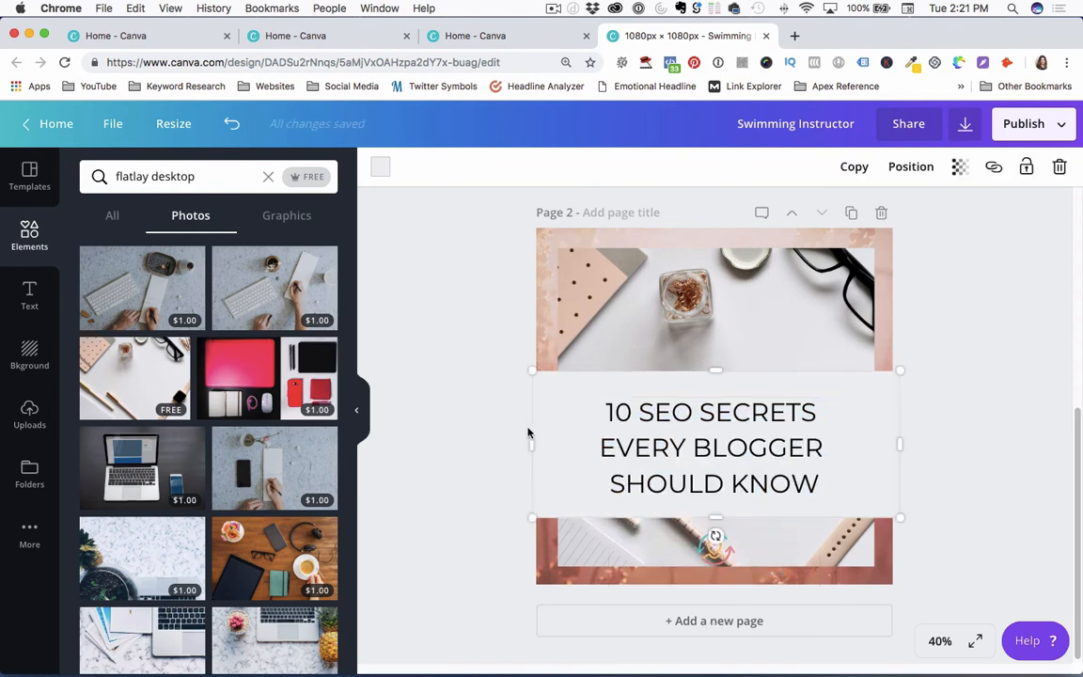
drag(533, 439, 537, 439)
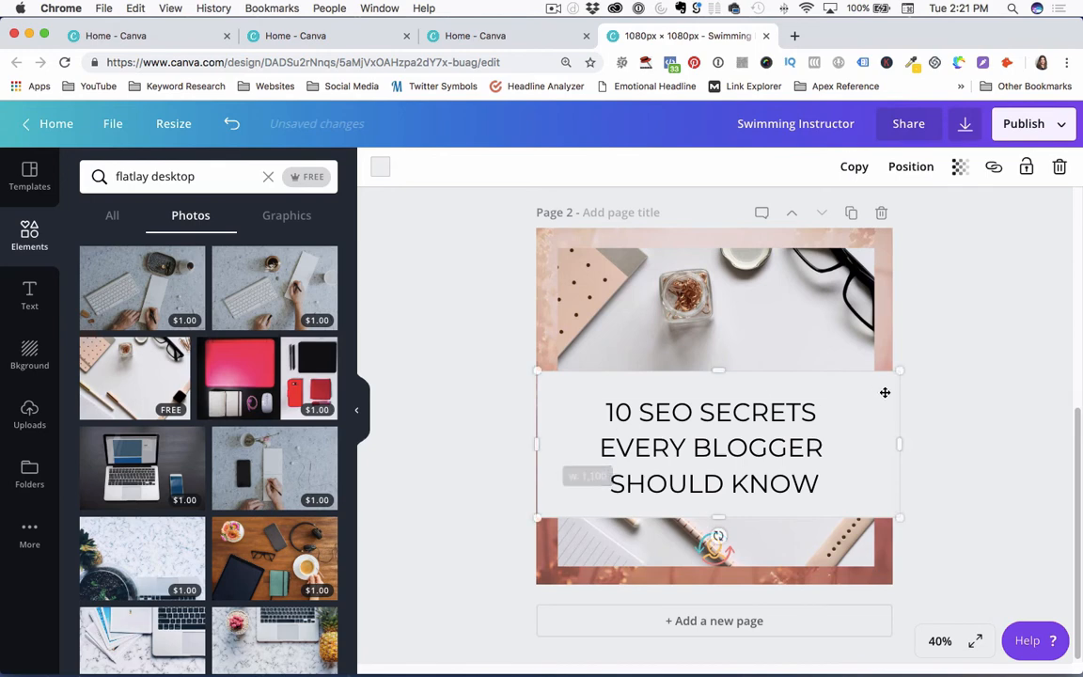
Narrow the grey band behind the headline on page 2 so it ends at the page's edge.
drag(899, 439, 891, 437)
click(938, 414)
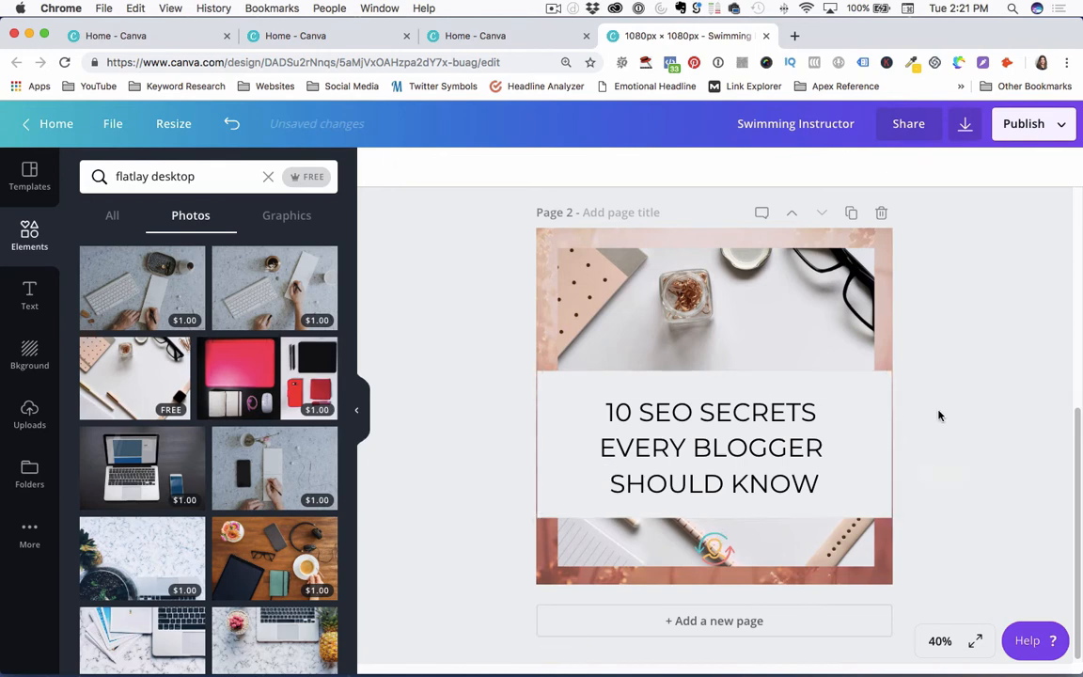
Fine-tune the transparency of the pink-tinted background image on page 2.
click(885, 268)
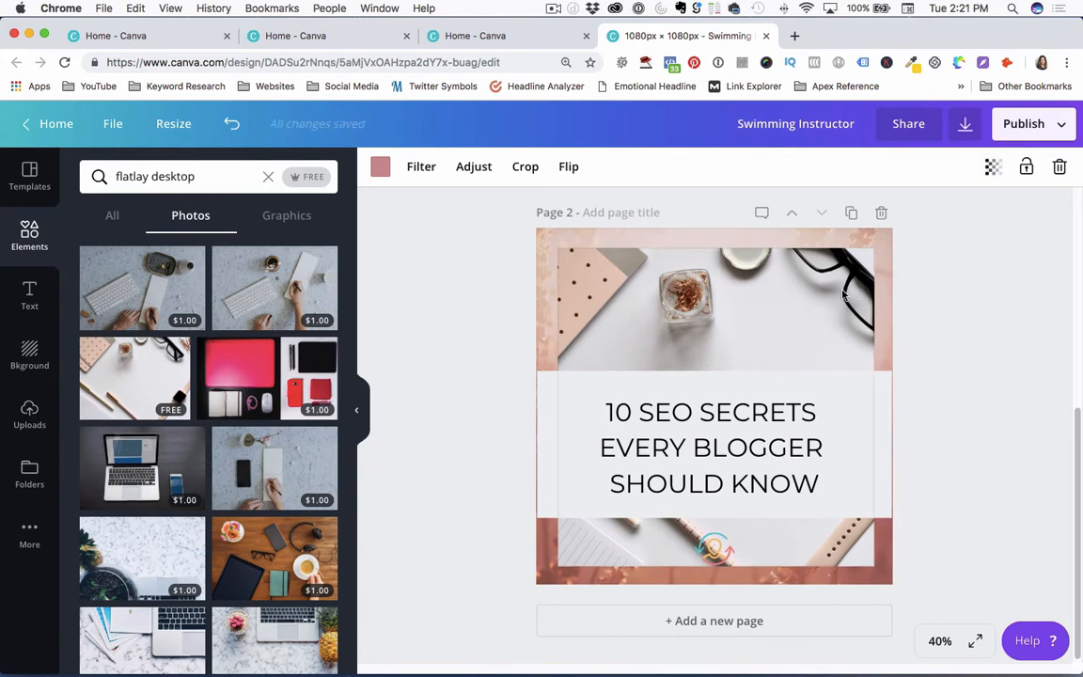
click(993, 167)
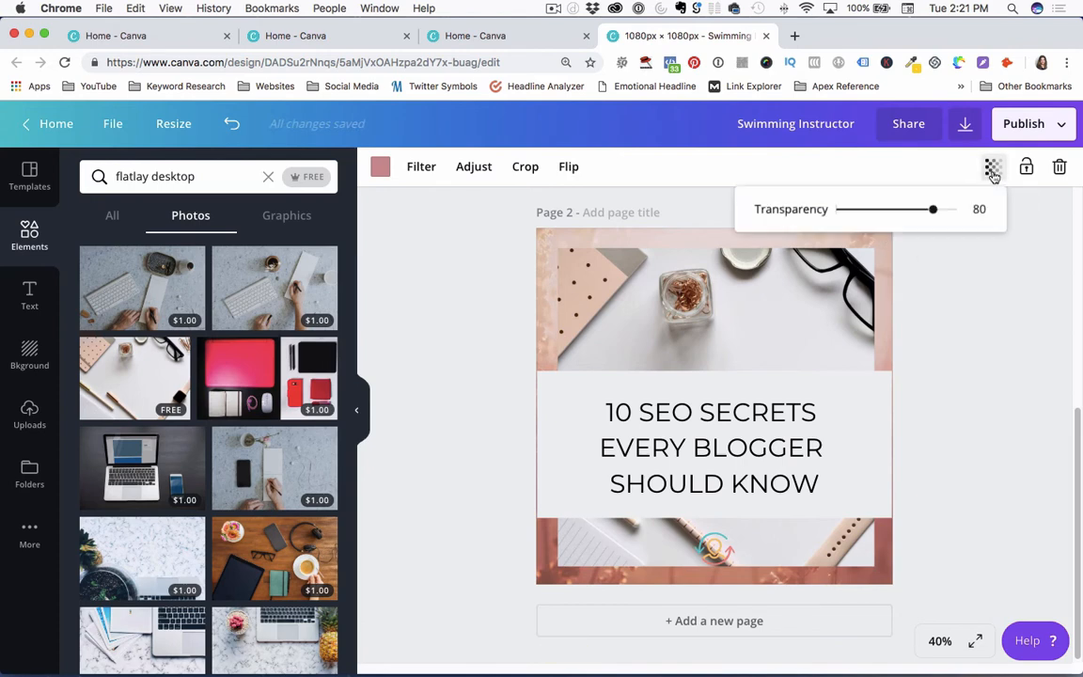
mouse_move(931, 210)
mouse_down()
mouse_move(852, 212)
mouse_move(961, 217)
mouse_move(880, 214)
mouse_move(930, 216)
mouse_up()
click(943, 337)
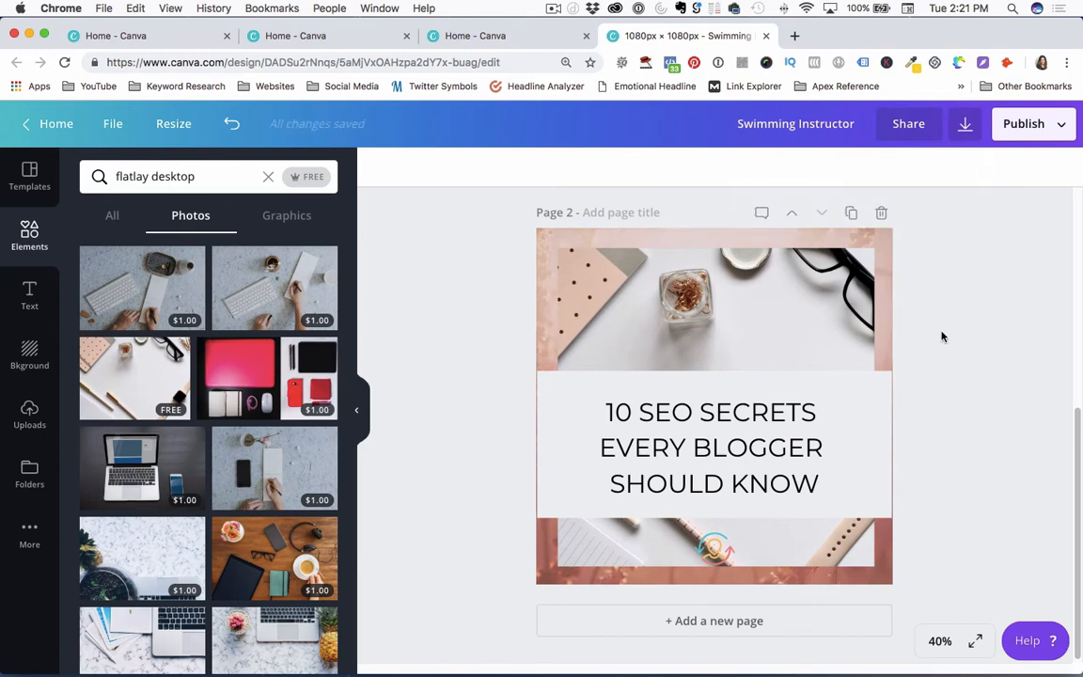
Recolour the page 2 background image from pink to the custom light peach #fccb97.
click(885, 322)
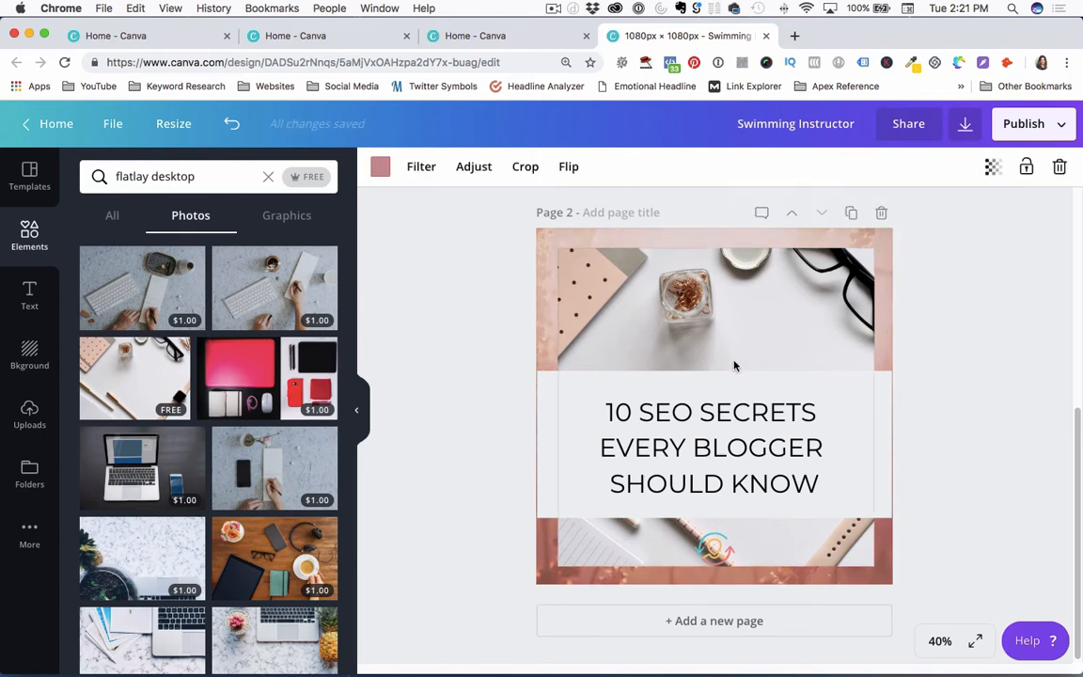
click(379, 168)
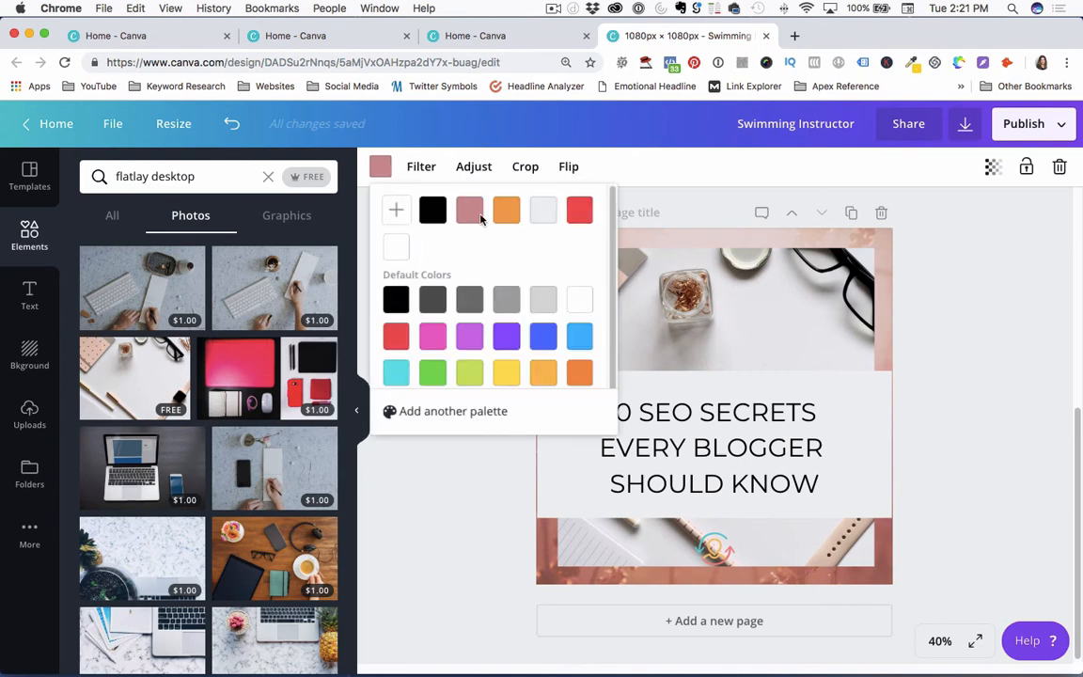
click(502, 213)
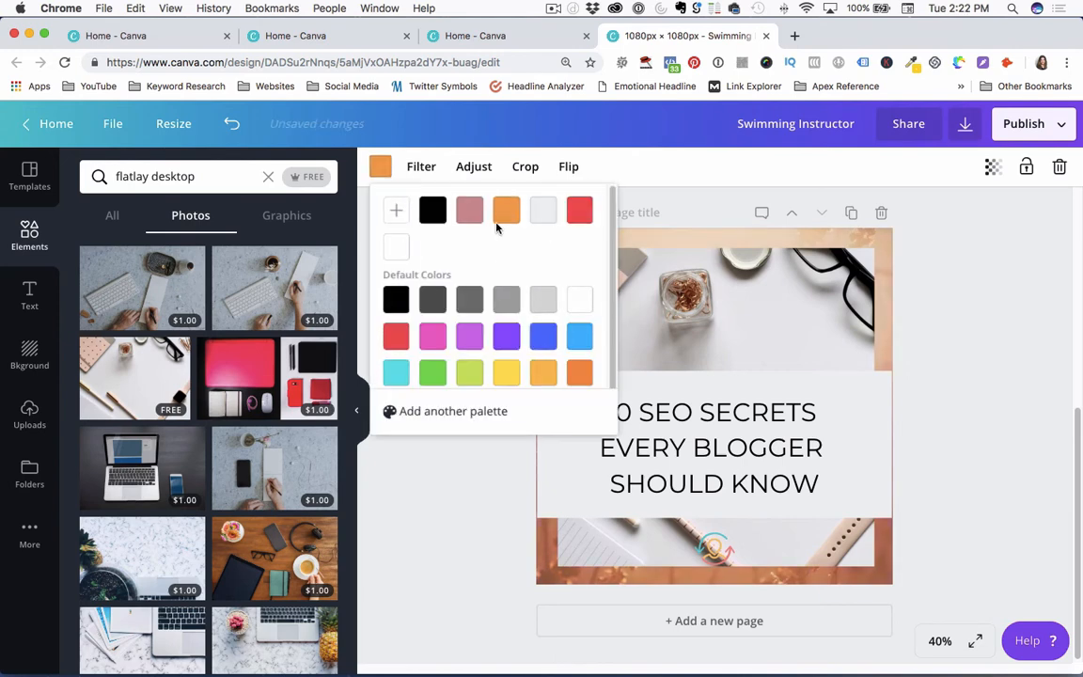
click(397, 209)
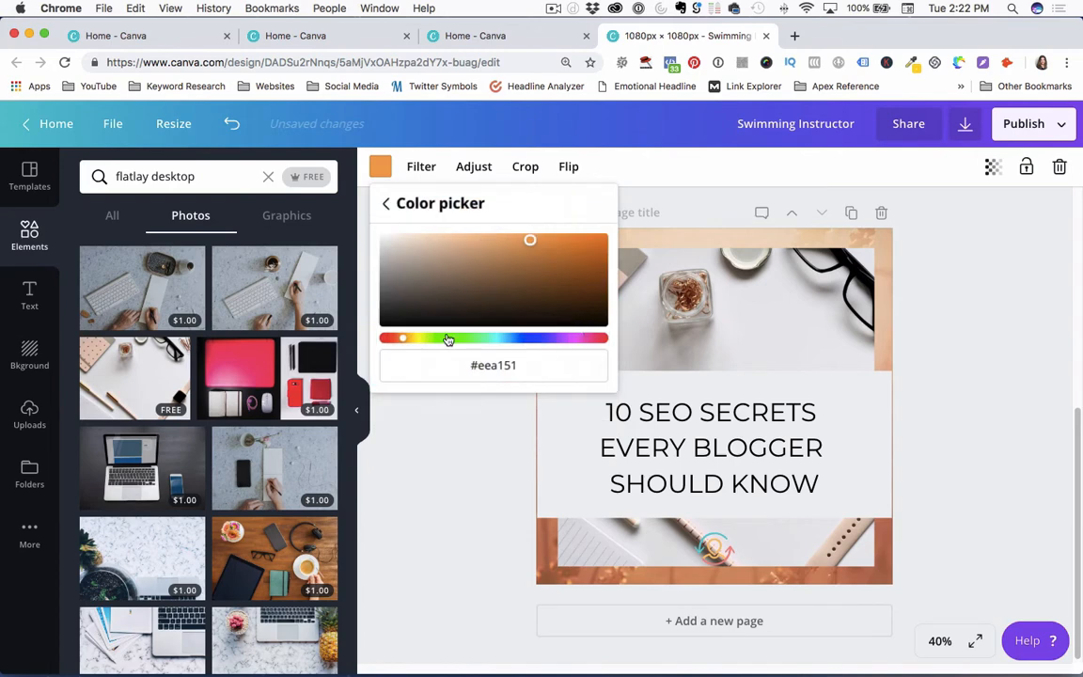
click(508, 239)
drag(508, 239, 470, 239)
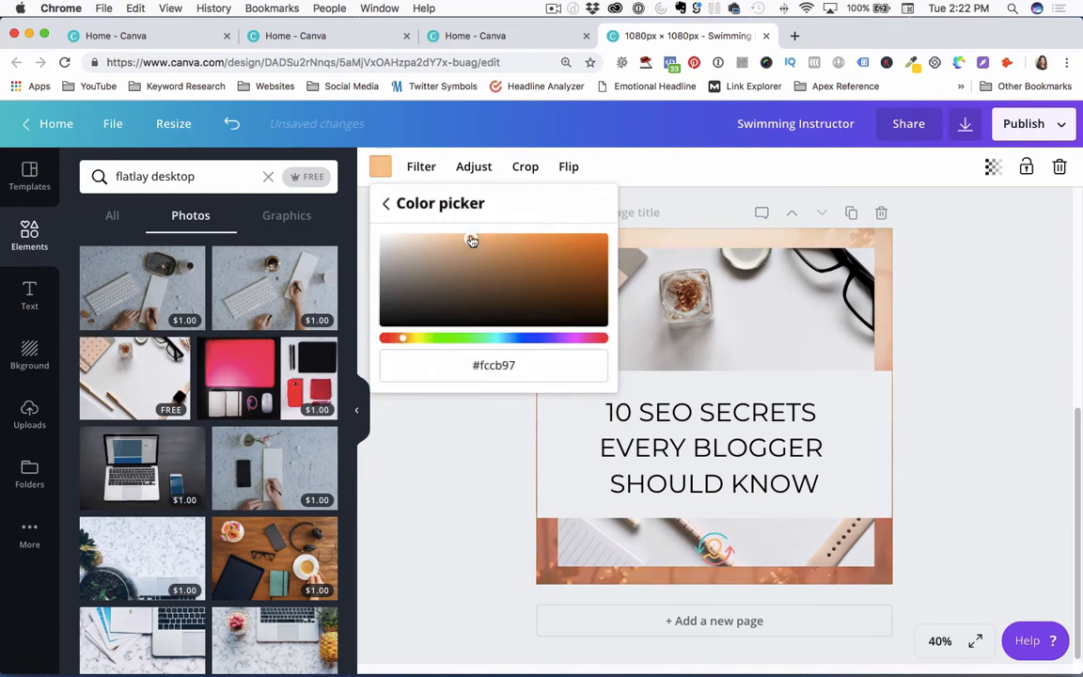
click(452, 512)
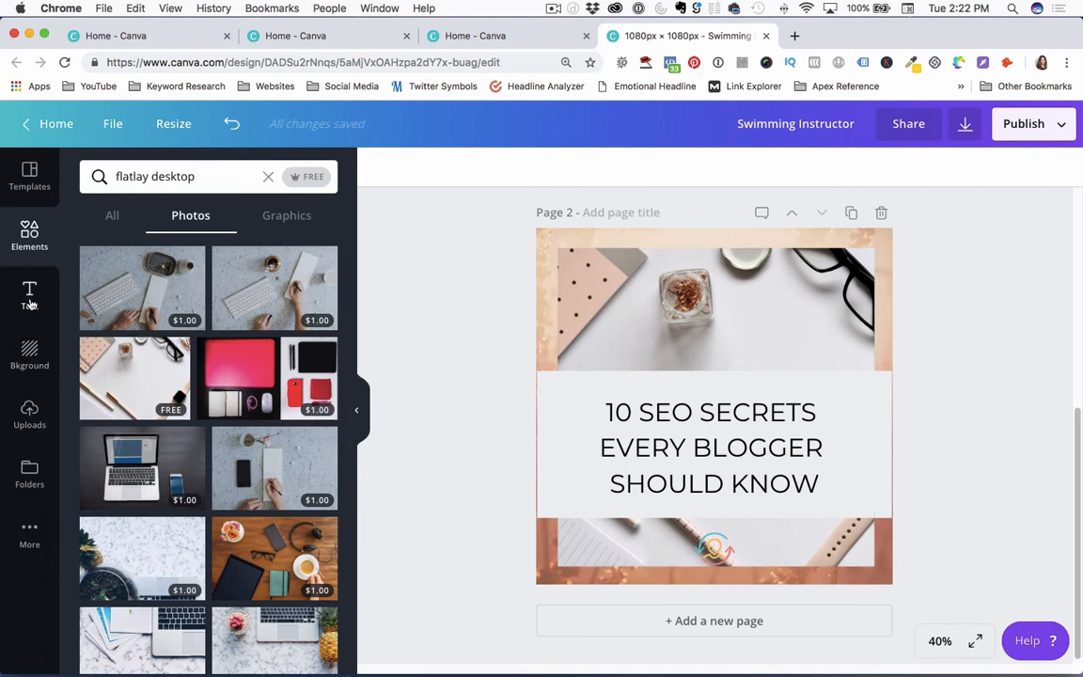
Insert the white square outline from the Shapes graphics and enlarge it evenly to frame the desktop photo.
click(273, 216)
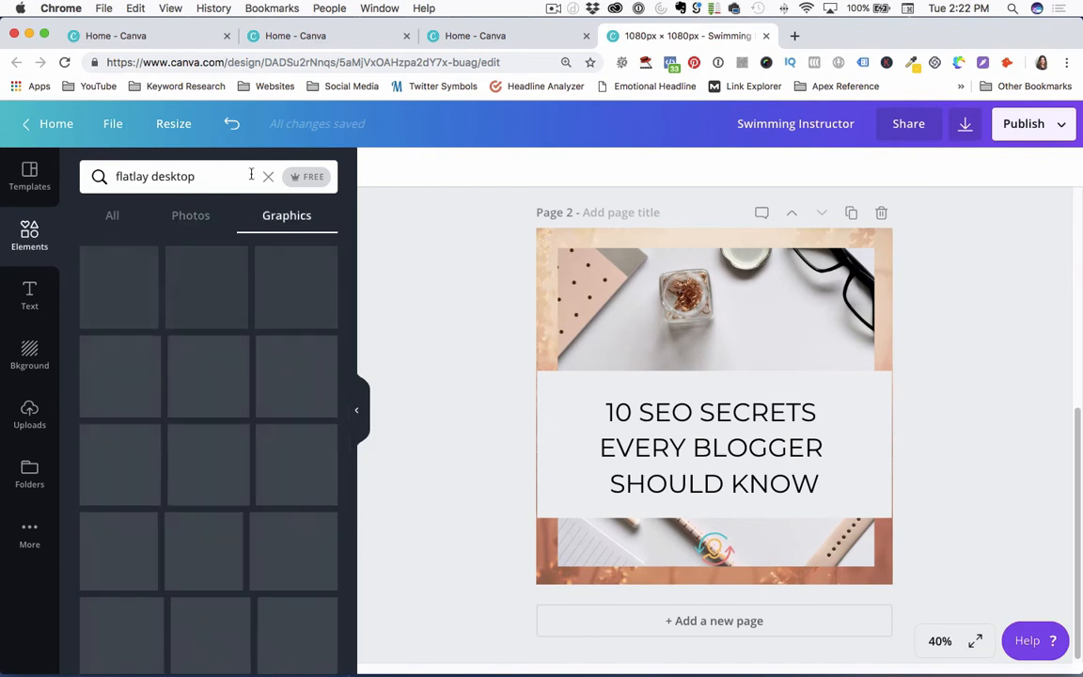
click(269, 178)
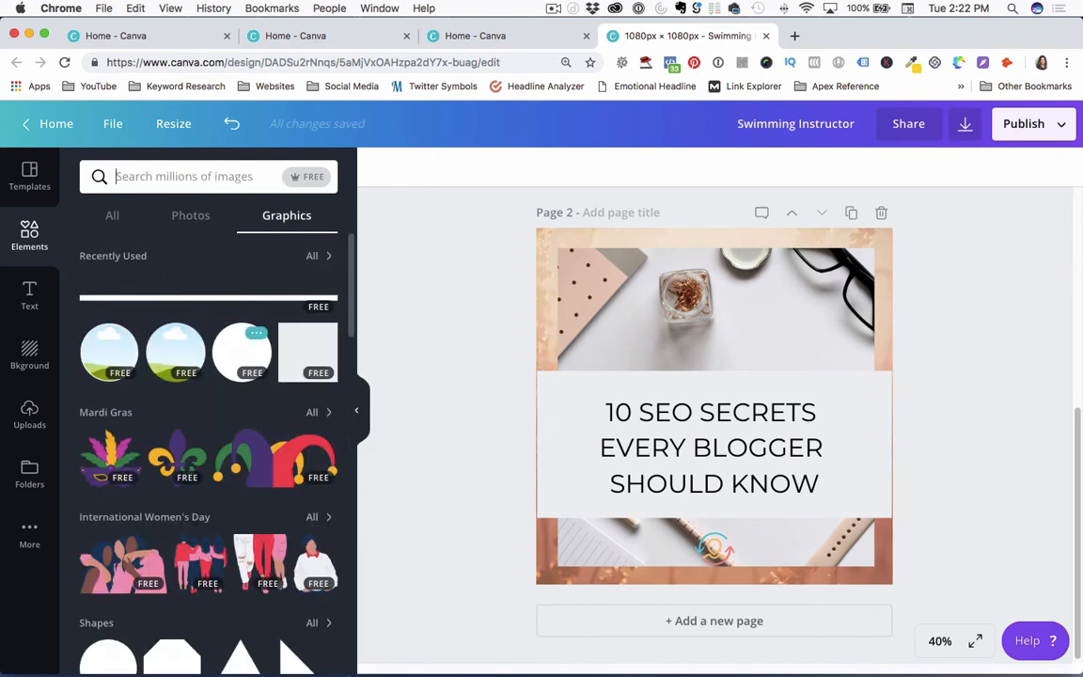
scroll(207, 424, down, 3)
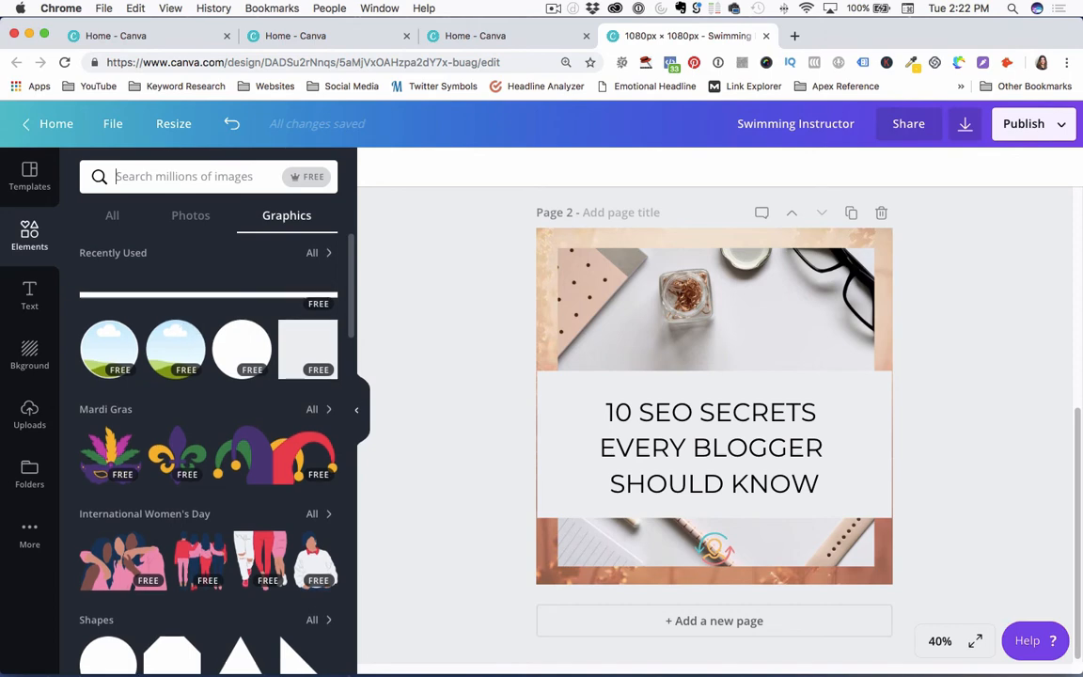
click(312, 470)
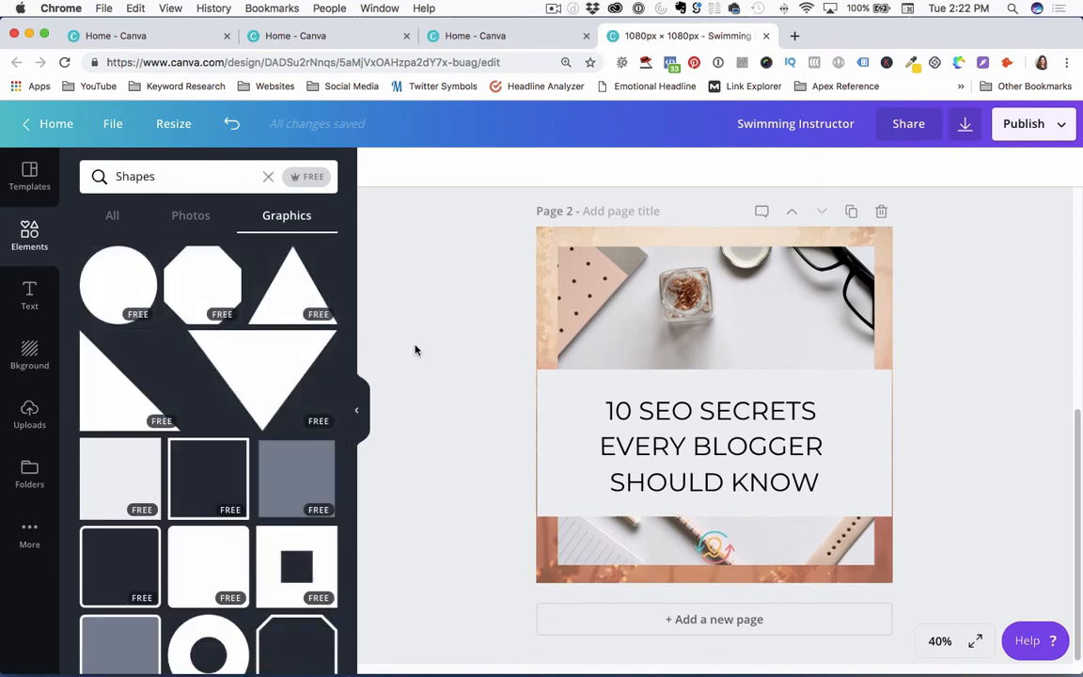
click(214, 448)
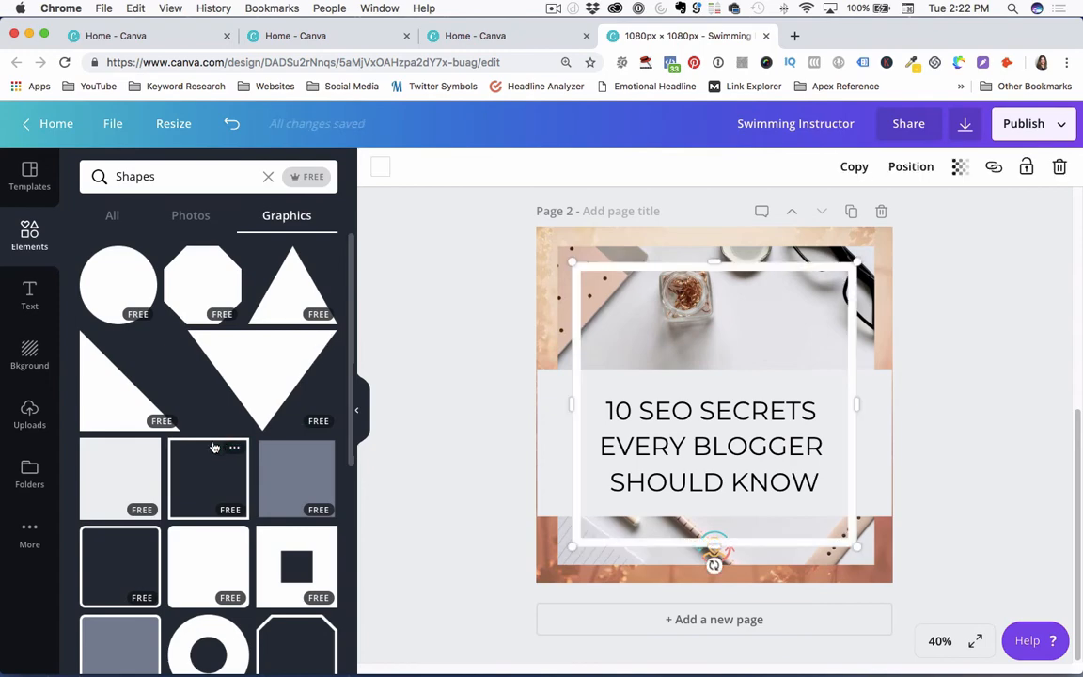
drag(572, 261, 546, 232)
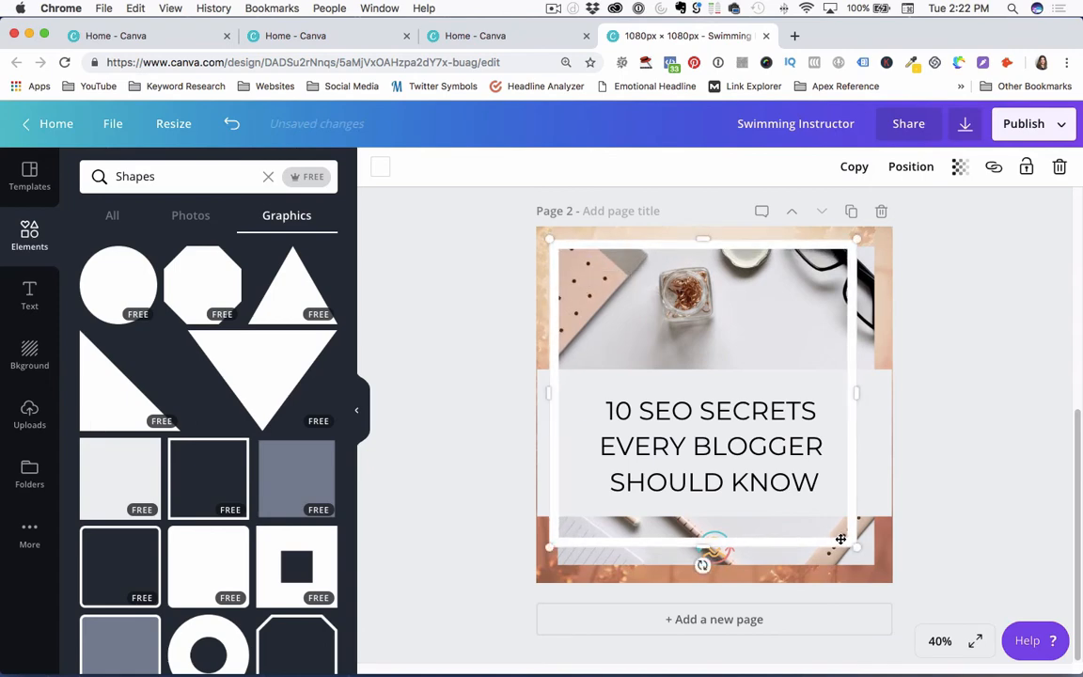
drag(858, 552, 880, 571)
Send the white square frame backward two levels so it sits behind the grey headline band.
click(911, 166)
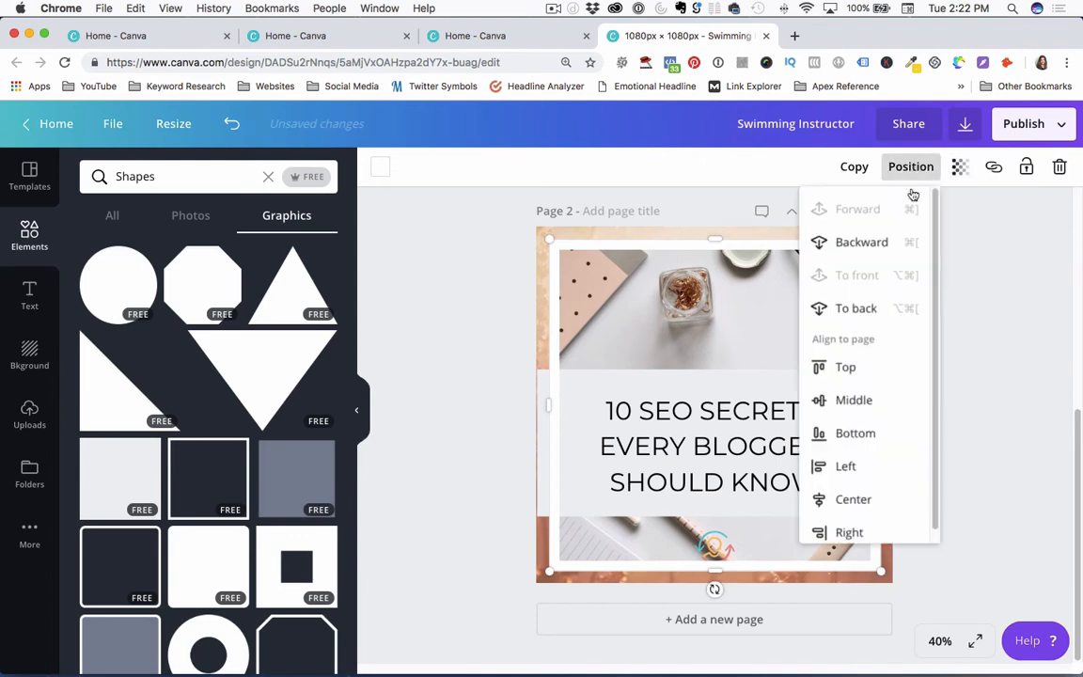
click(862, 246)
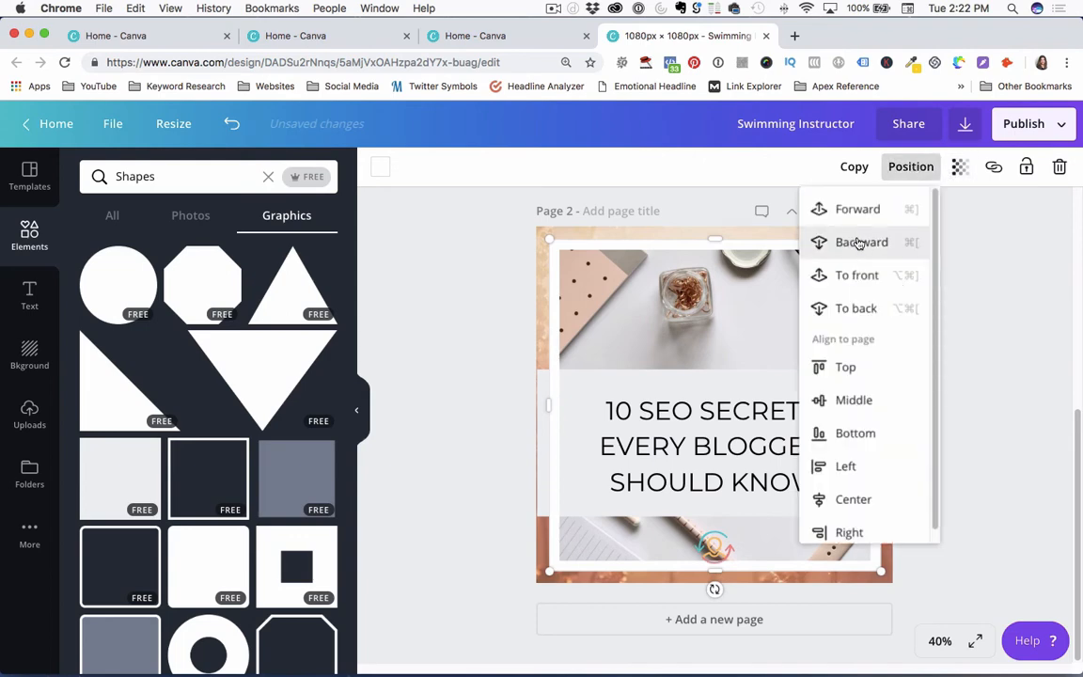
click(858, 243)
click(509, 340)
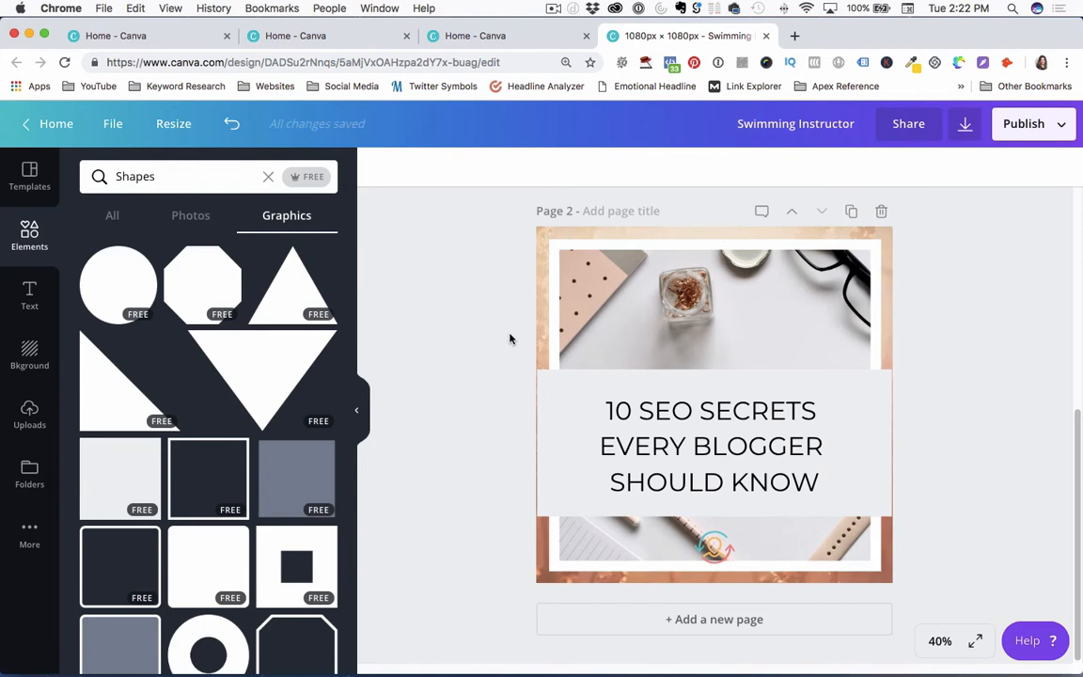
Bring the white square frame to the front, above the grey headline band.
click(584, 244)
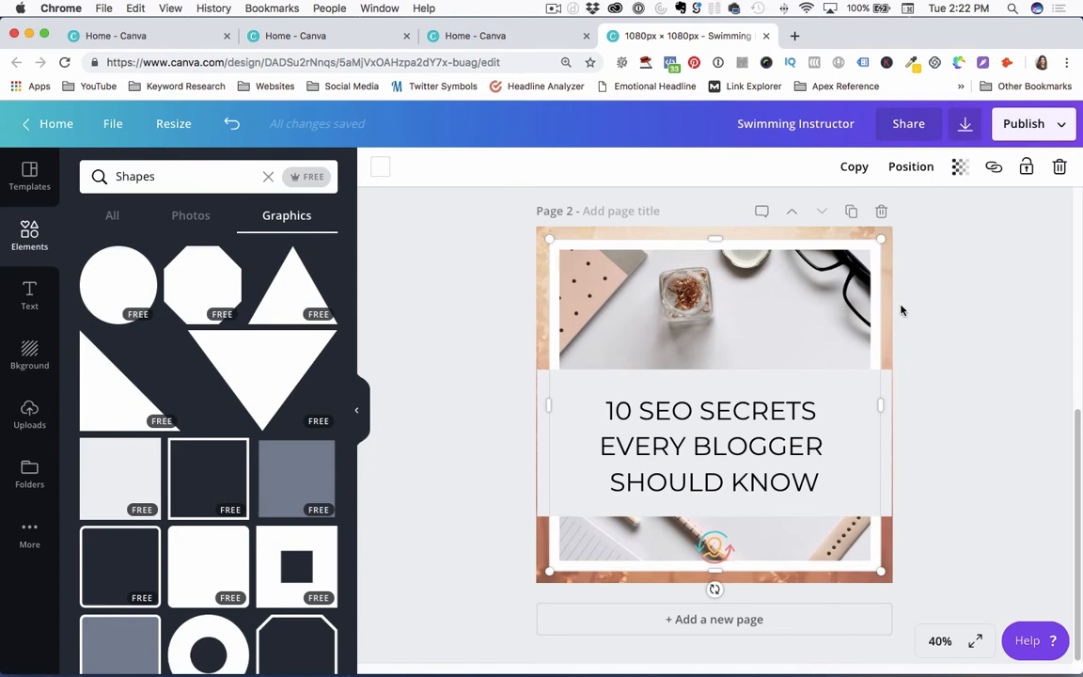
click(910, 167)
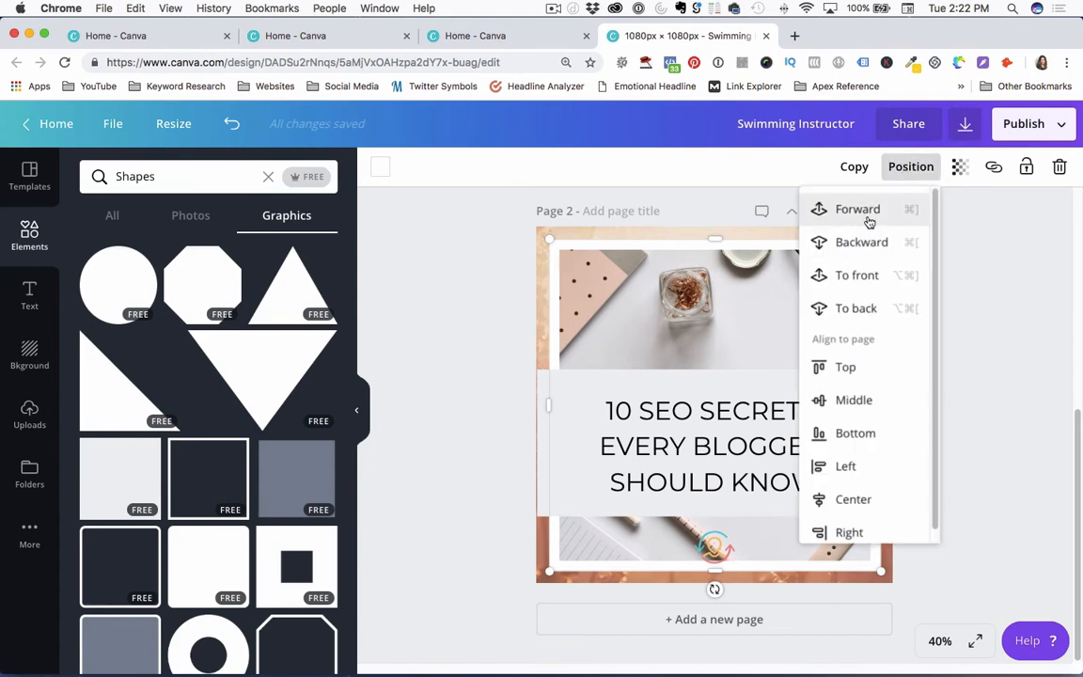
click(859, 275)
click(1034, 367)
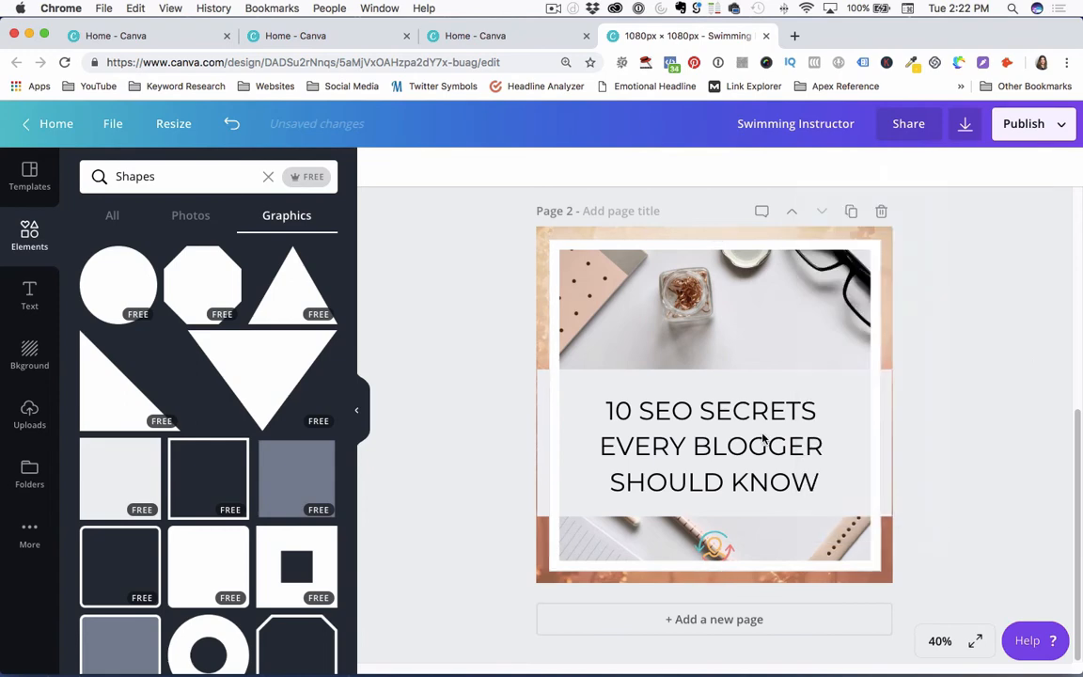
Recolour the square frame bright pink from the default colours.
click(564, 248)
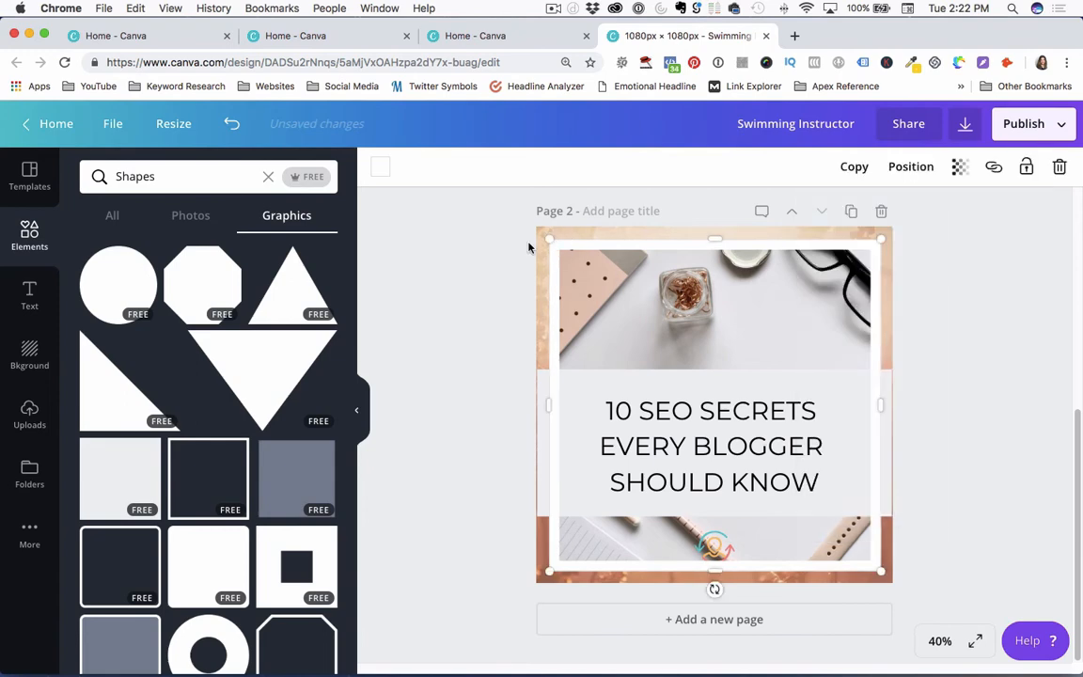
click(380, 167)
click(433, 335)
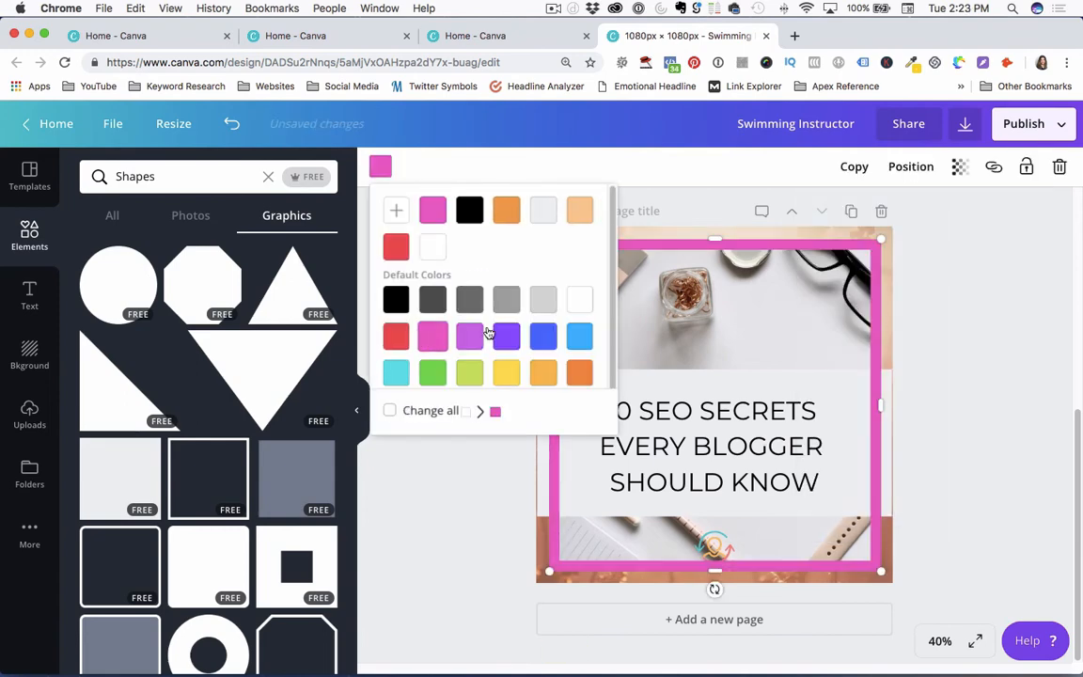
click(930, 302)
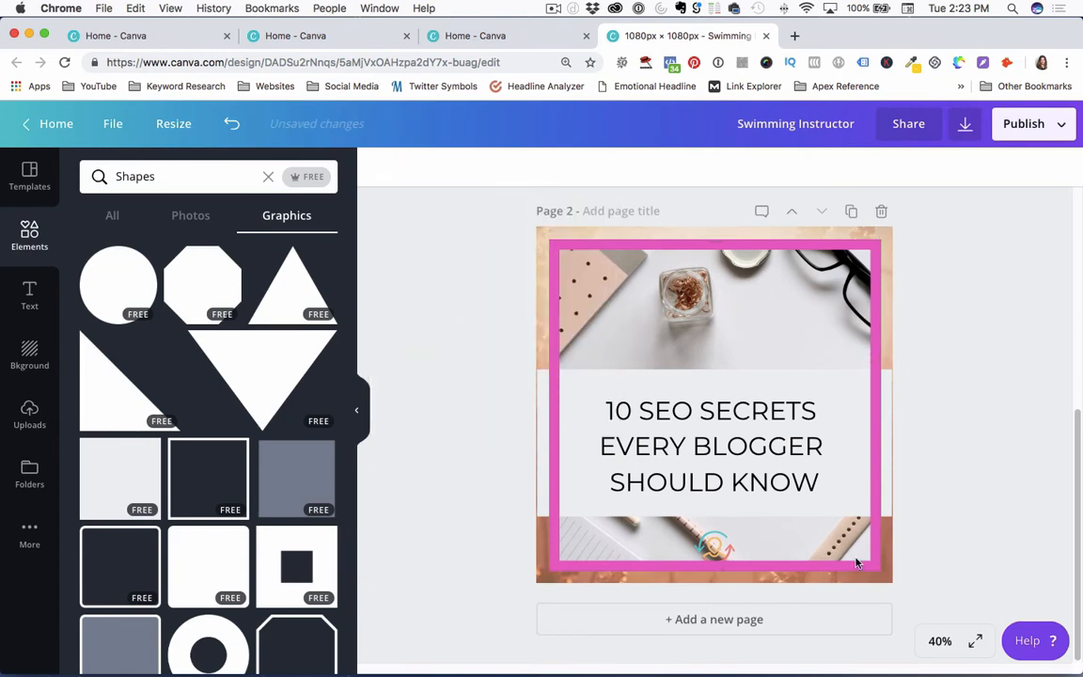
Thin the frame's border by scaling the square down proportionally, then stretch its sides back out to match the desktop photo's edges.
click(870, 567)
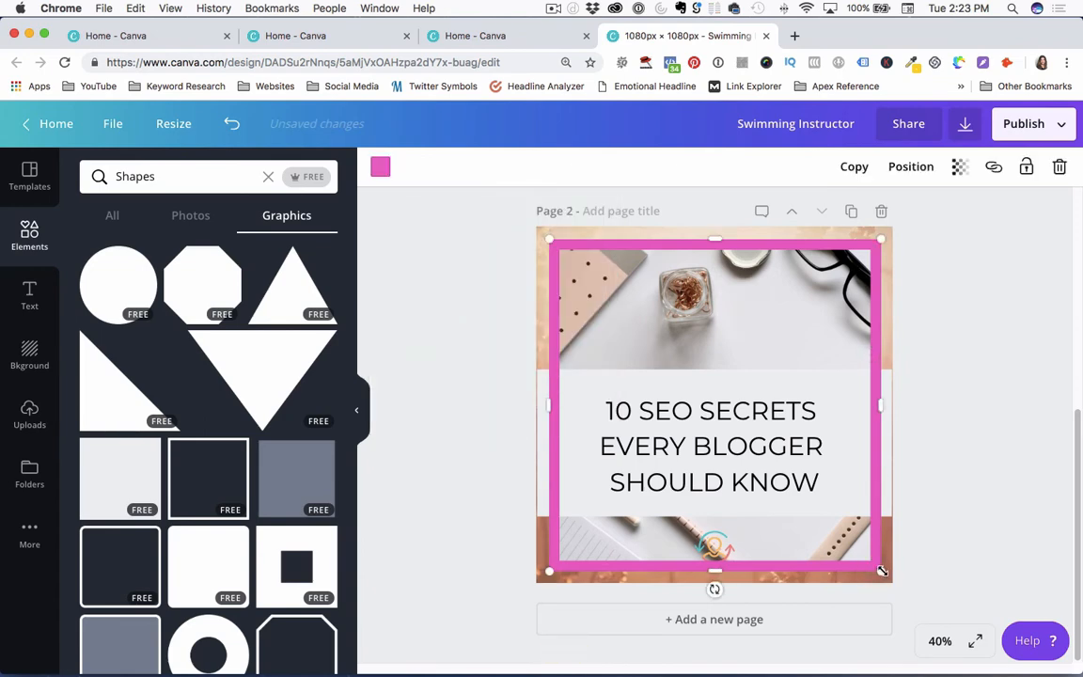
mouse_move(882, 571)
mouse_down()
mouse_move(816, 456)
mouse_move(870, 536)
mouse_move(902, 564)
mouse_move(906, 555)
mouse_move(769, 394)
mouse_move(733, 367)
mouse_move(649, 339)
mouse_move(774, 452)
mouse_move(870, 573)
mouse_move(894, 568)
mouse_move(719, 350)
mouse_move(611, 279)
mouse_move(891, 564)
mouse_up()
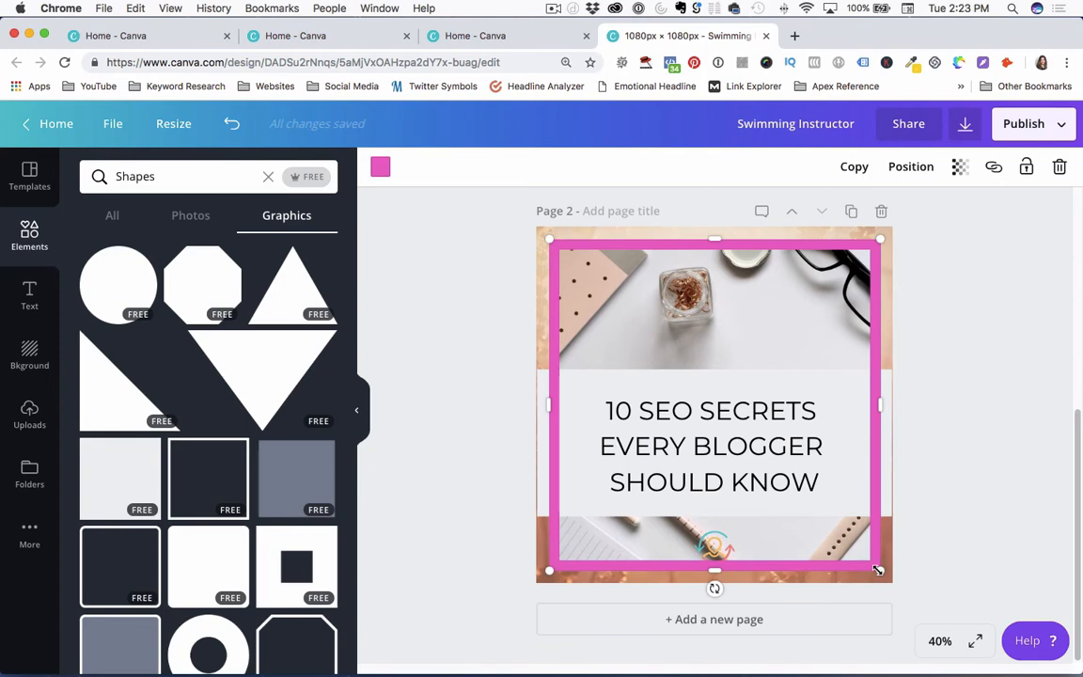
drag(878, 570, 875, 243)
drag(713, 271, 688, 564)
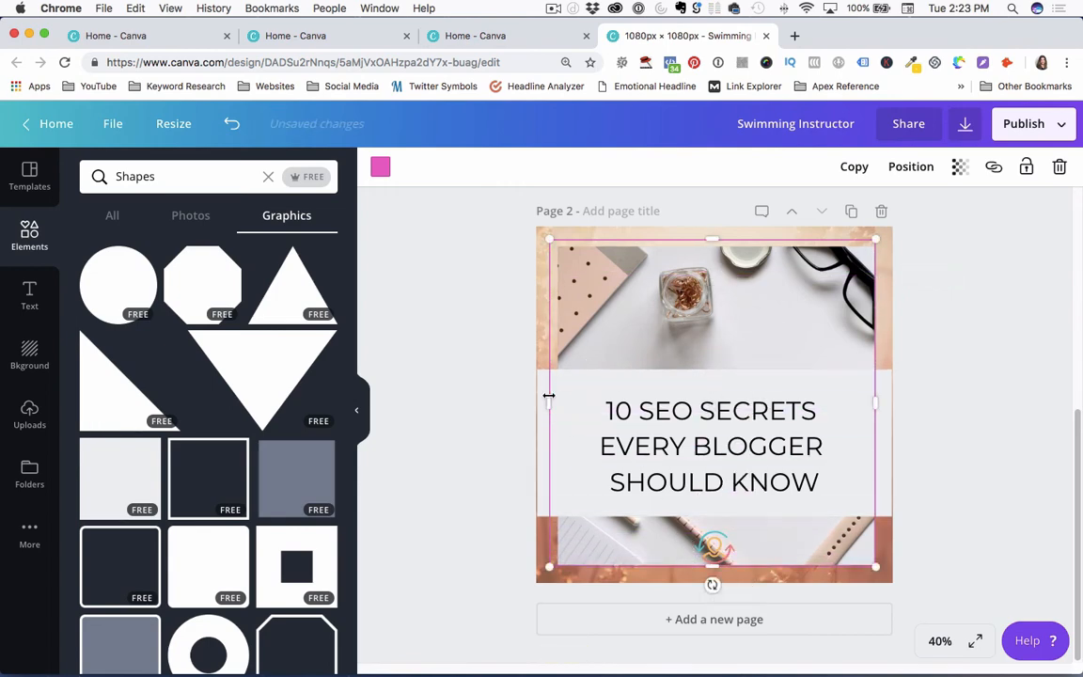
drag(551, 401, 559, 398)
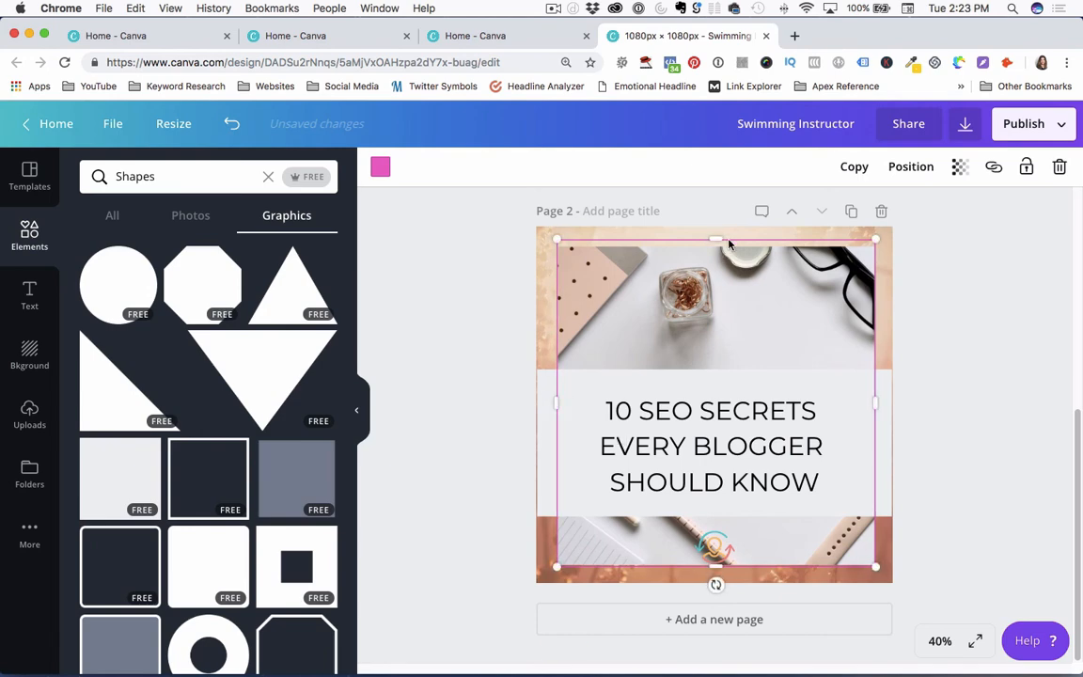
drag(718, 236, 718, 243)
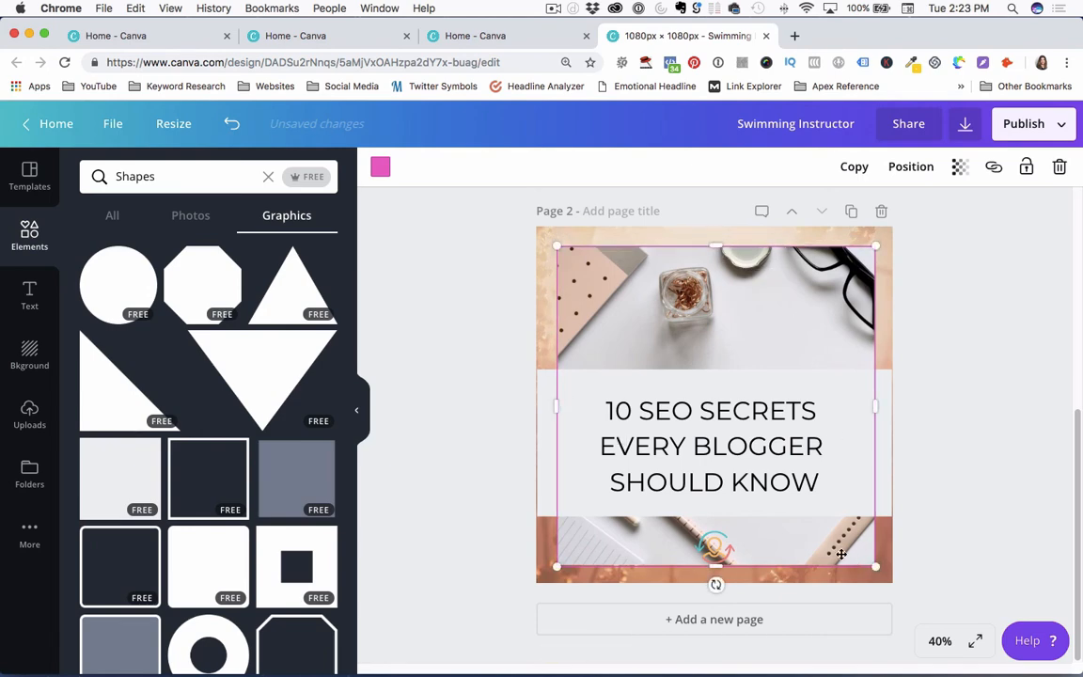
Send the thin frame behind the grey headline band and recolour it black.
click(908, 169)
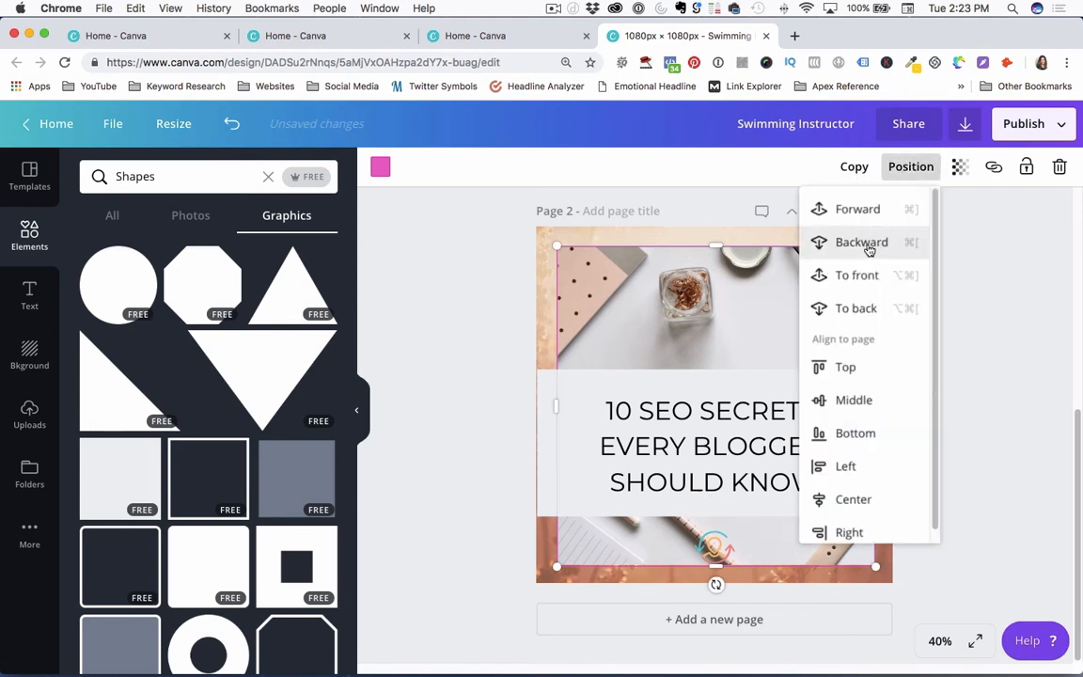
click(480, 346)
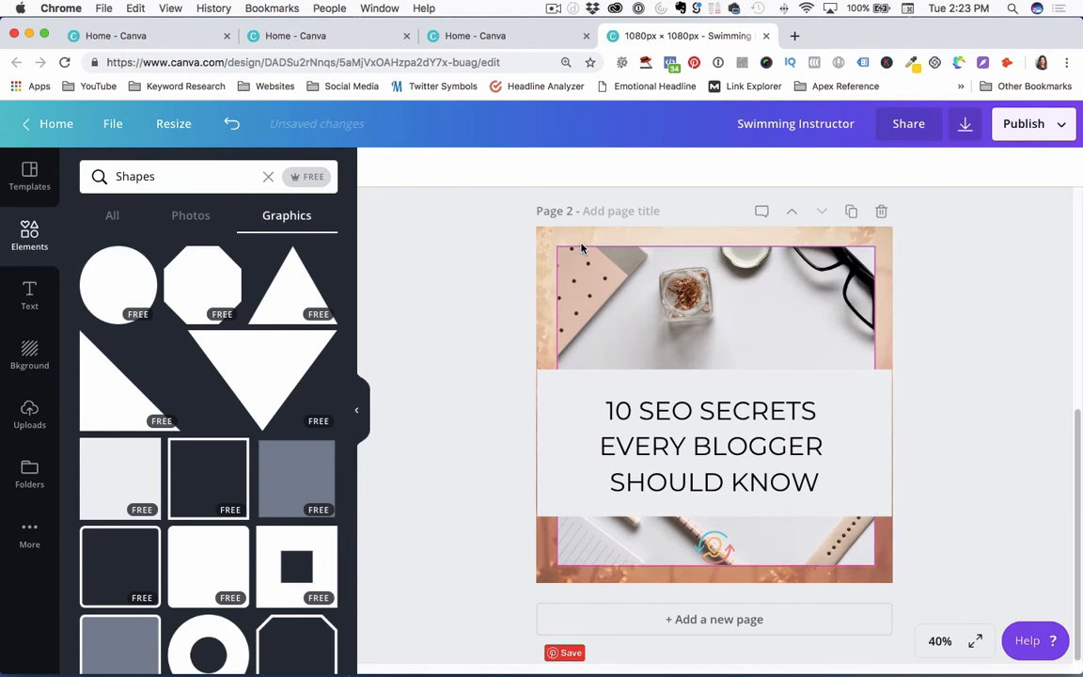
click(584, 245)
click(582, 248)
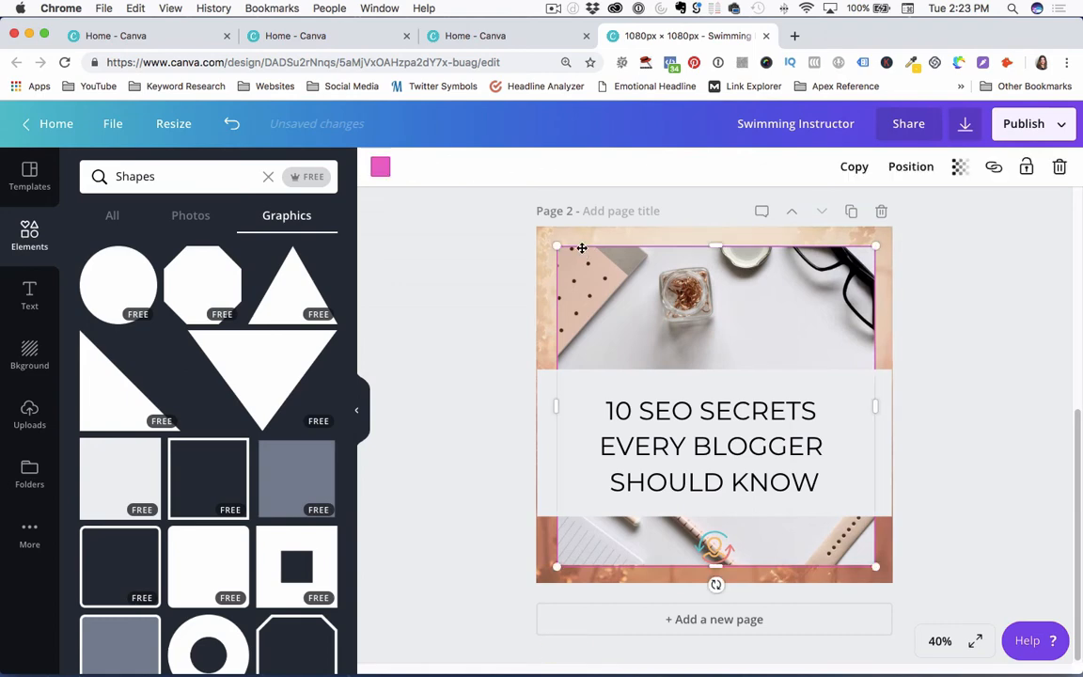
click(380, 168)
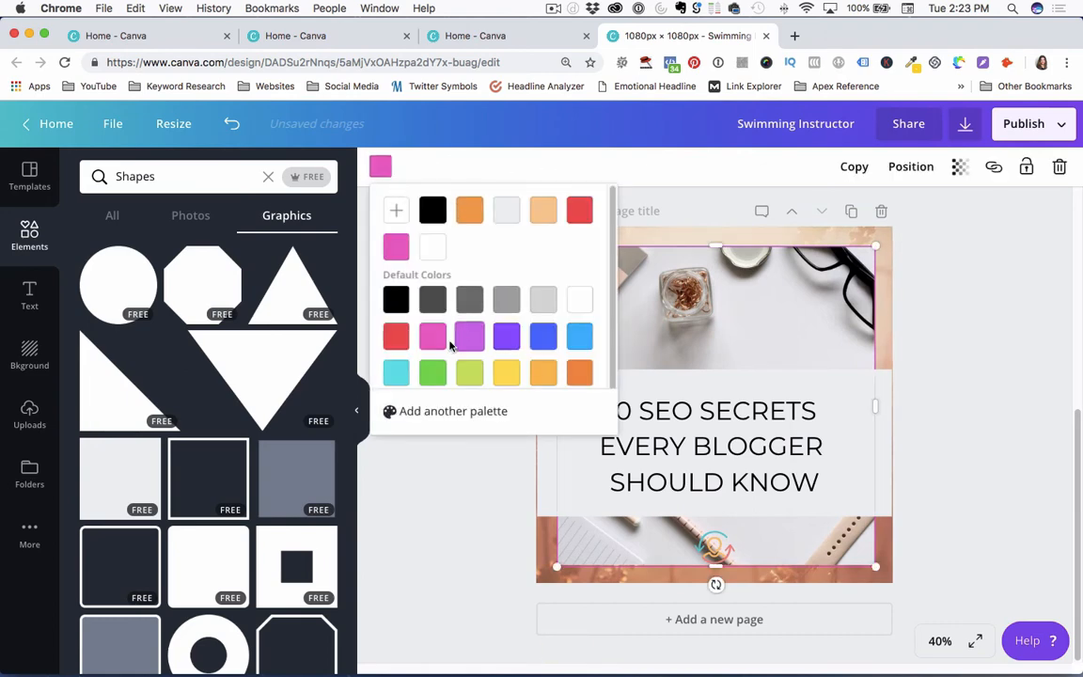
click(396, 299)
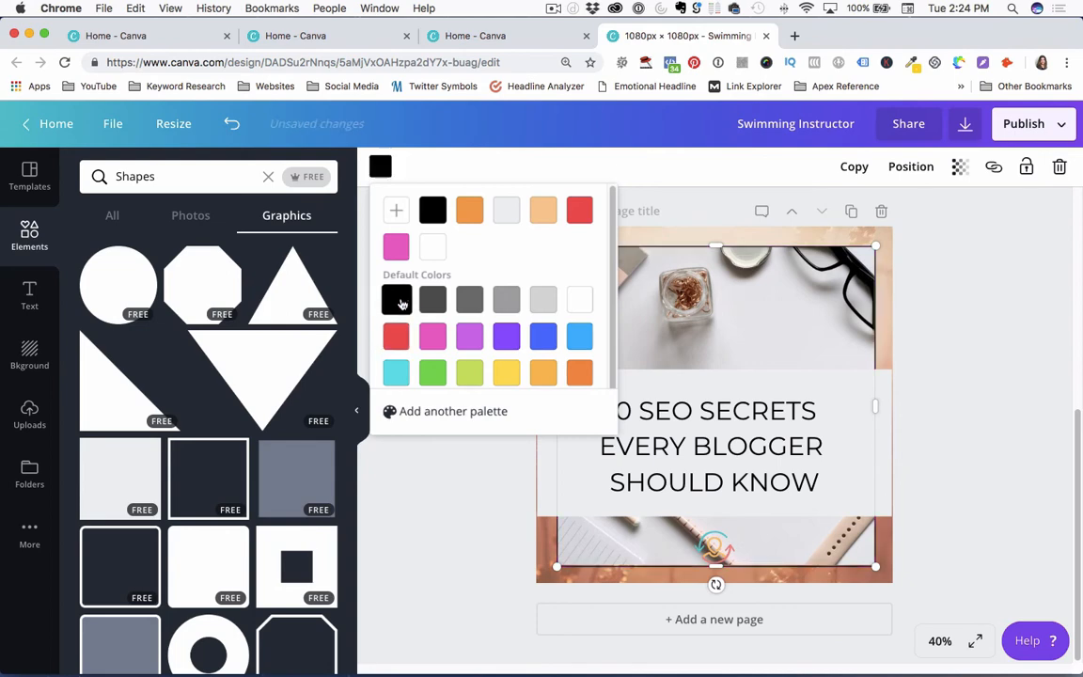
Move the logo up slightly on page 2 and extend the grey headline band's lower edge down behind it.
click(961, 293)
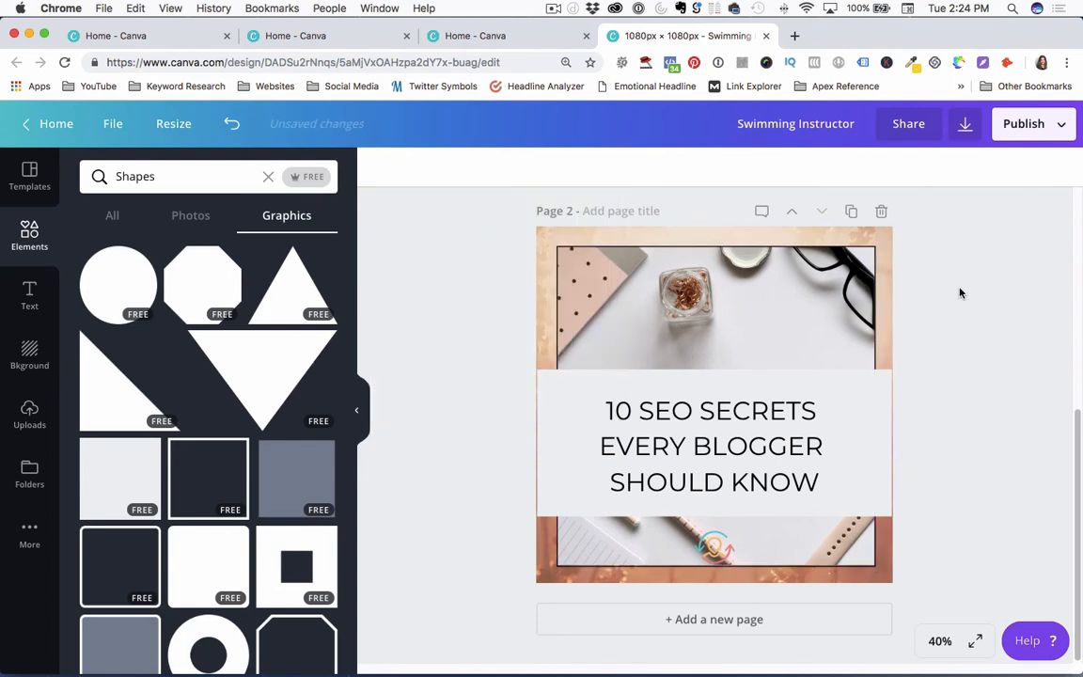
click(713, 548)
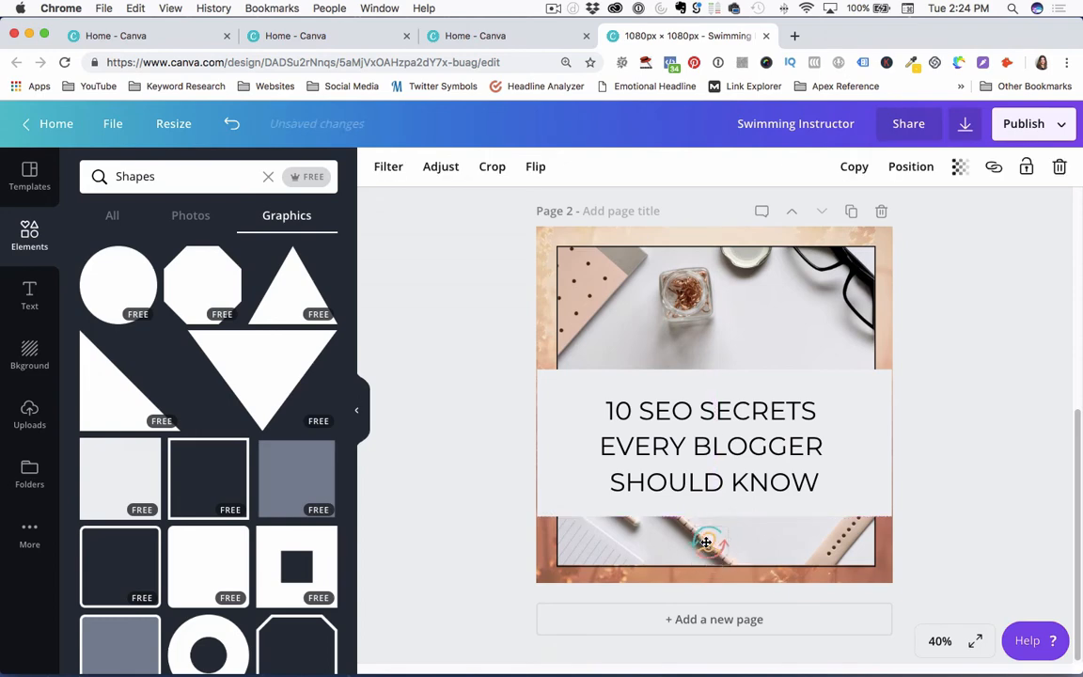
drag(695, 563, 715, 534)
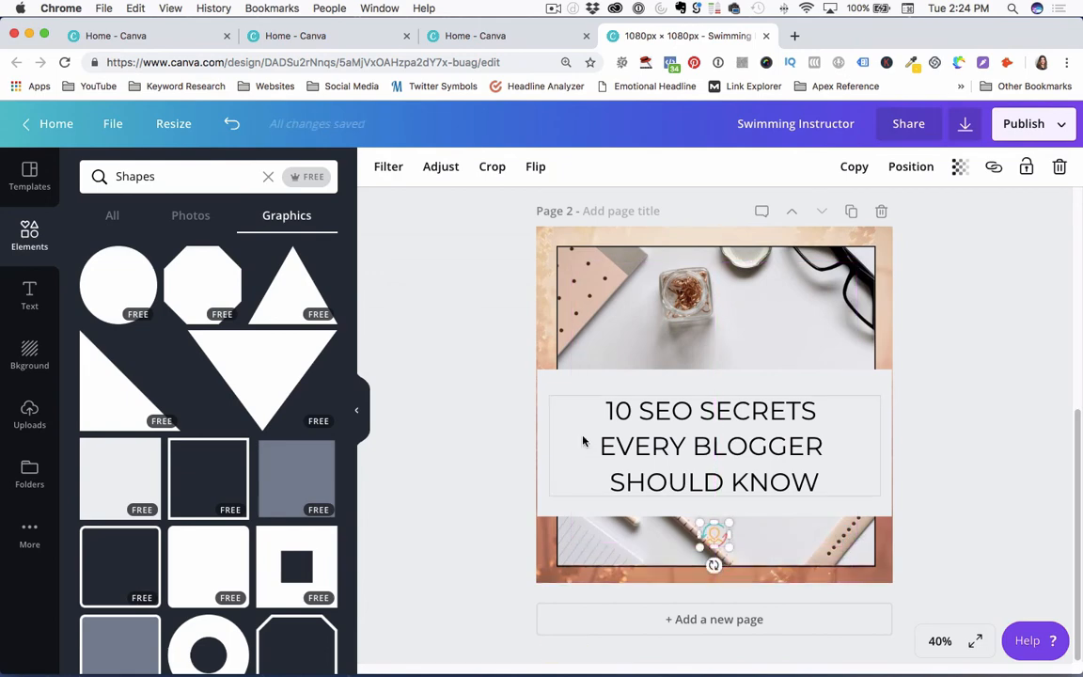
click(551, 382)
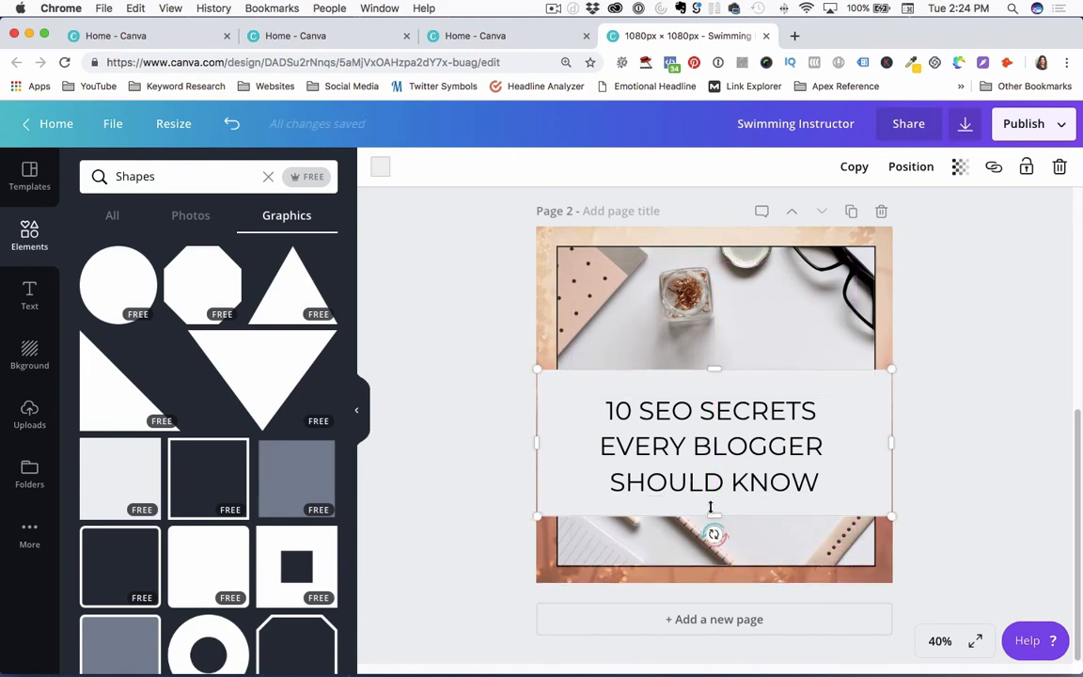
drag(713, 515, 715, 539)
key(Escape)
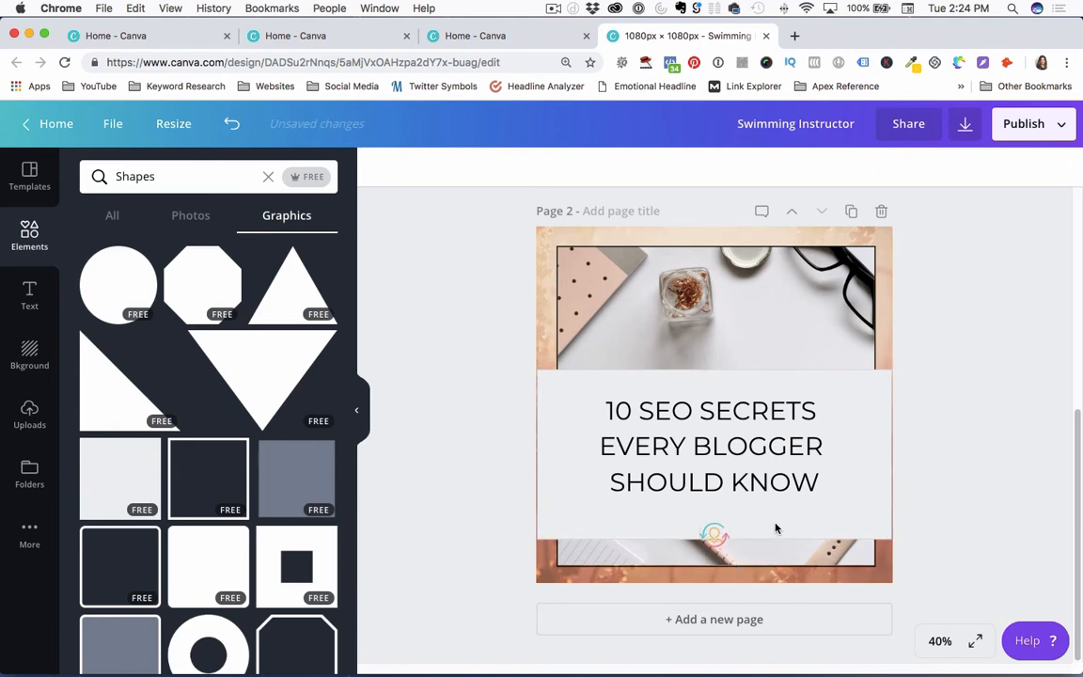
Raise the logo to sit fully inside the grey band and nudge the headline text up to make room.
click(722, 538)
click(647, 463)
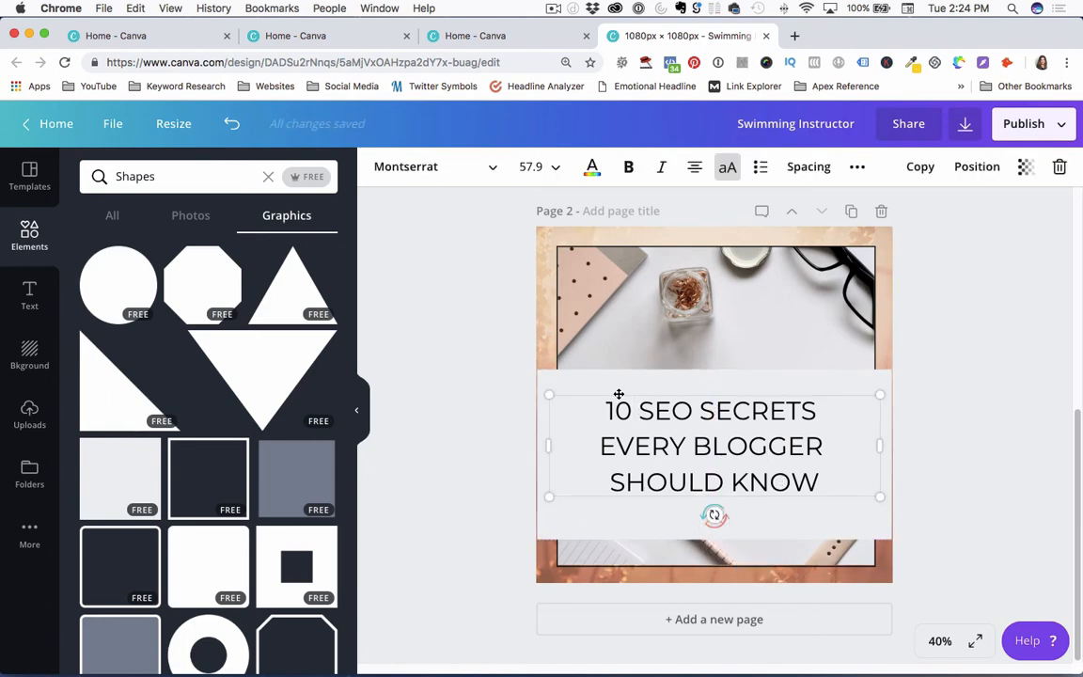
drag(619, 395, 621, 387)
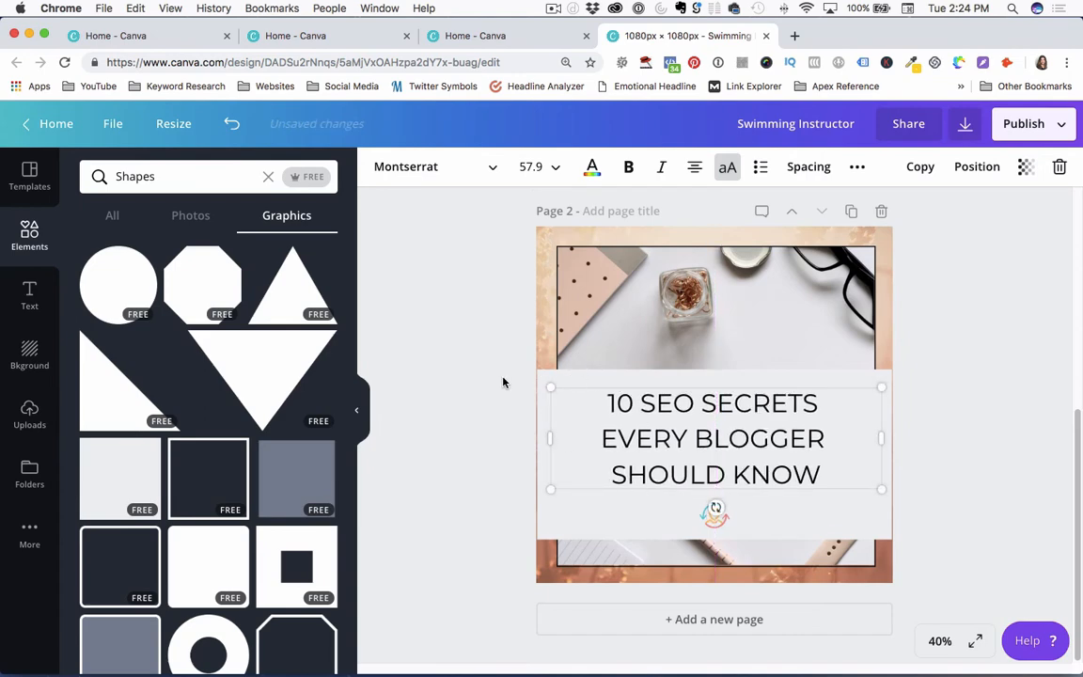
Set the grey band's transparency to 88 and stretch its sides slightly past both page edges.
click(564, 378)
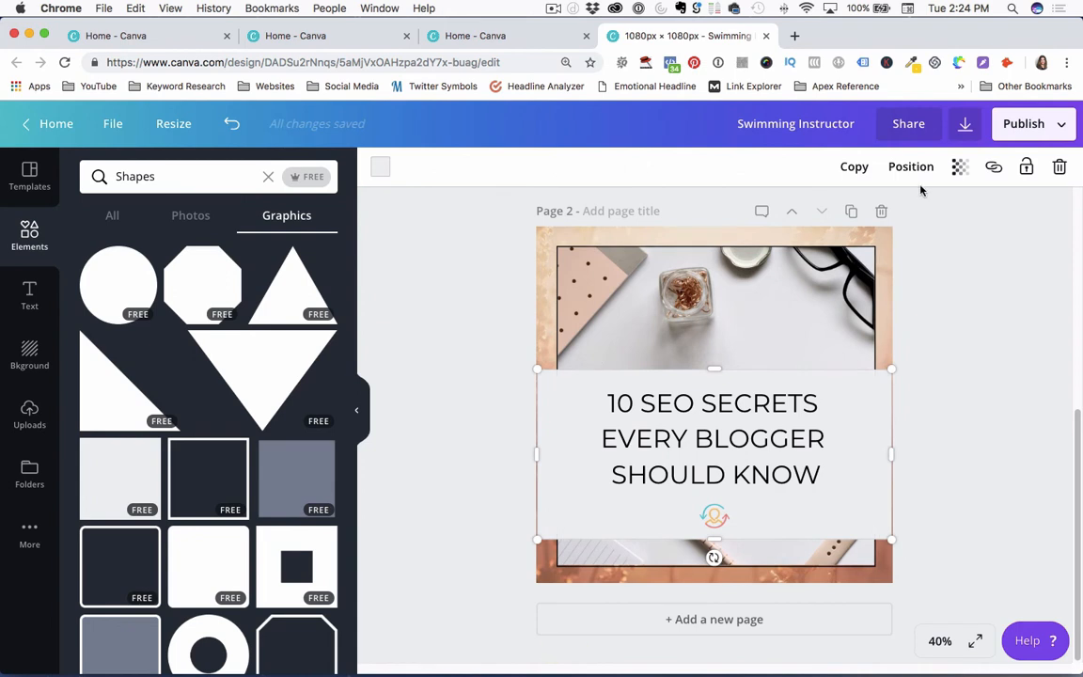
click(959, 167)
mouse_move(924, 210)
mouse_down()
mouse_move(898, 210)
mouse_move(910, 212)
mouse_up()
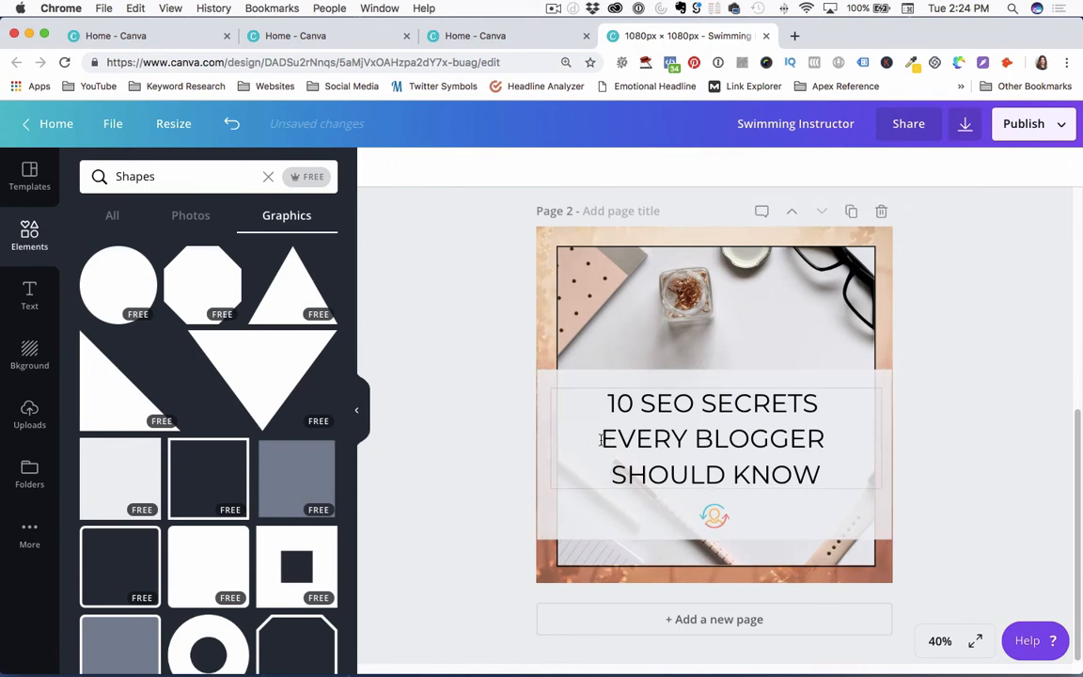
click(538, 429)
drag(536, 454, 529, 454)
drag(894, 448, 938, 426)
click(936, 426)
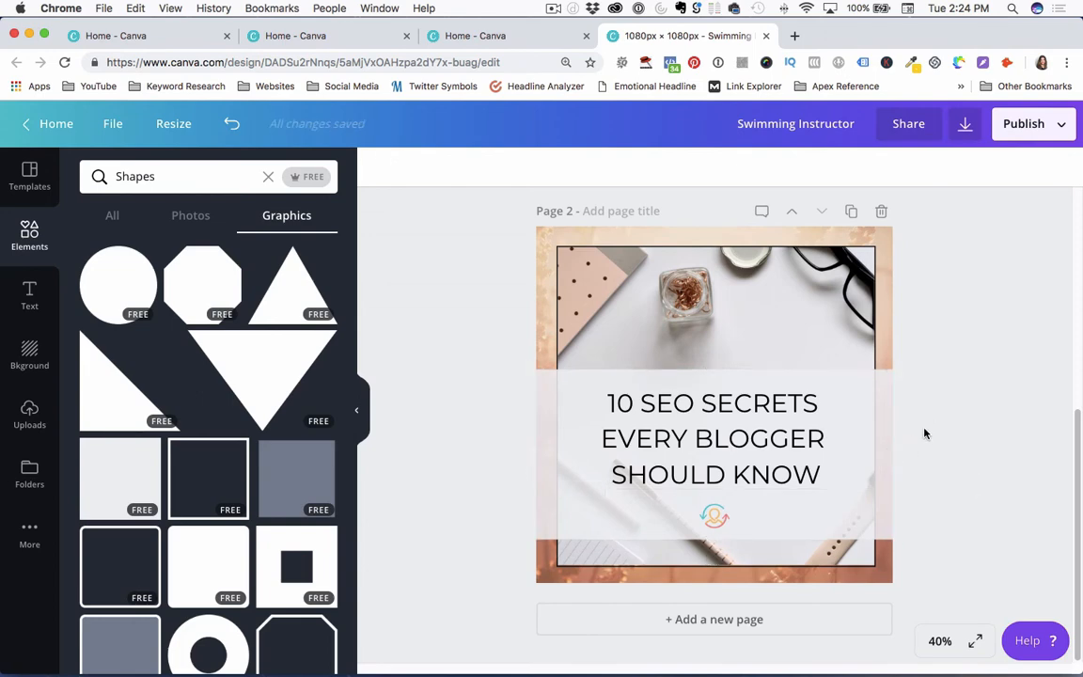
Make the grey band fully opaque and narrow it to about 957 px wide so it fits inside the black frame.
click(885, 434)
click(960, 166)
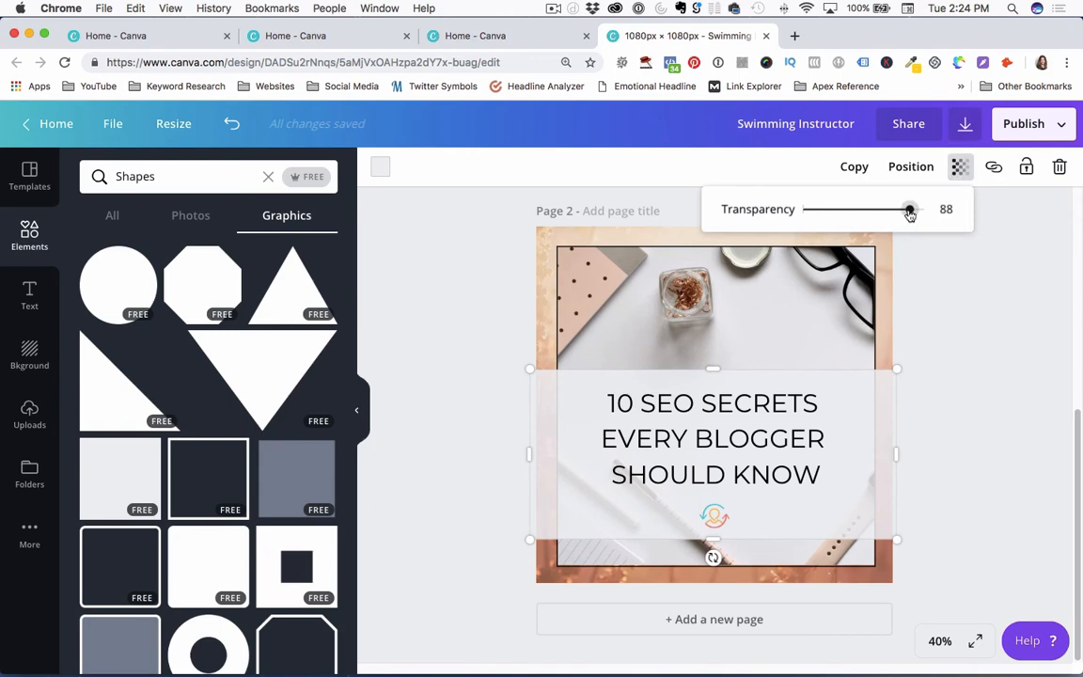
drag(910, 208, 932, 209)
drag(529, 455, 559, 453)
drag(898, 449, 875, 453)
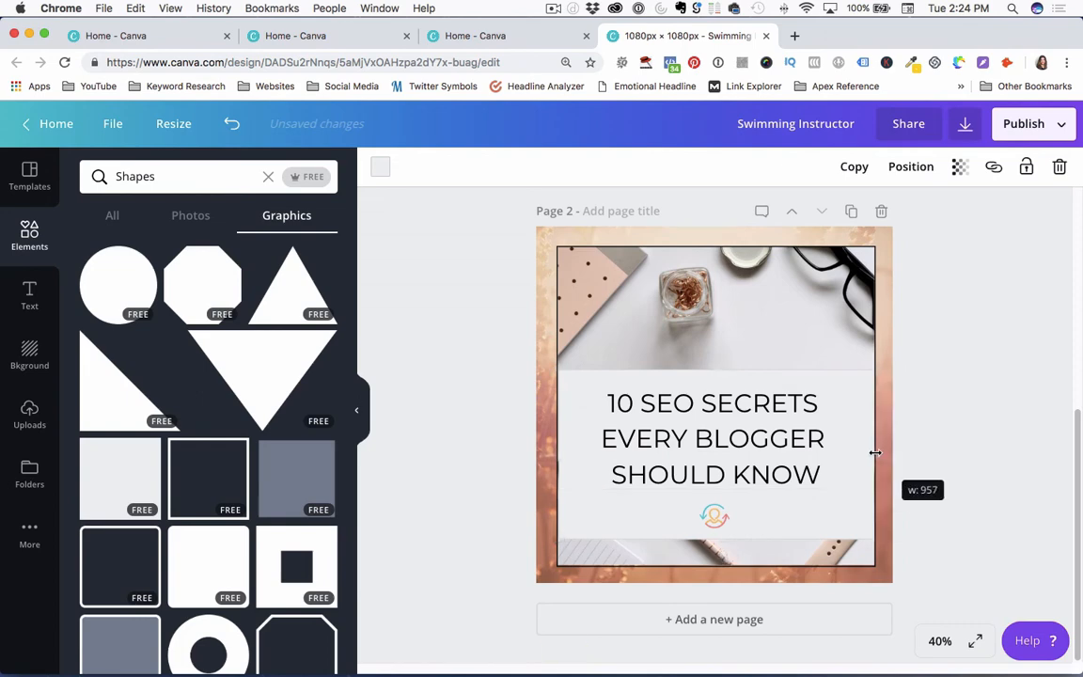
click(916, 451)
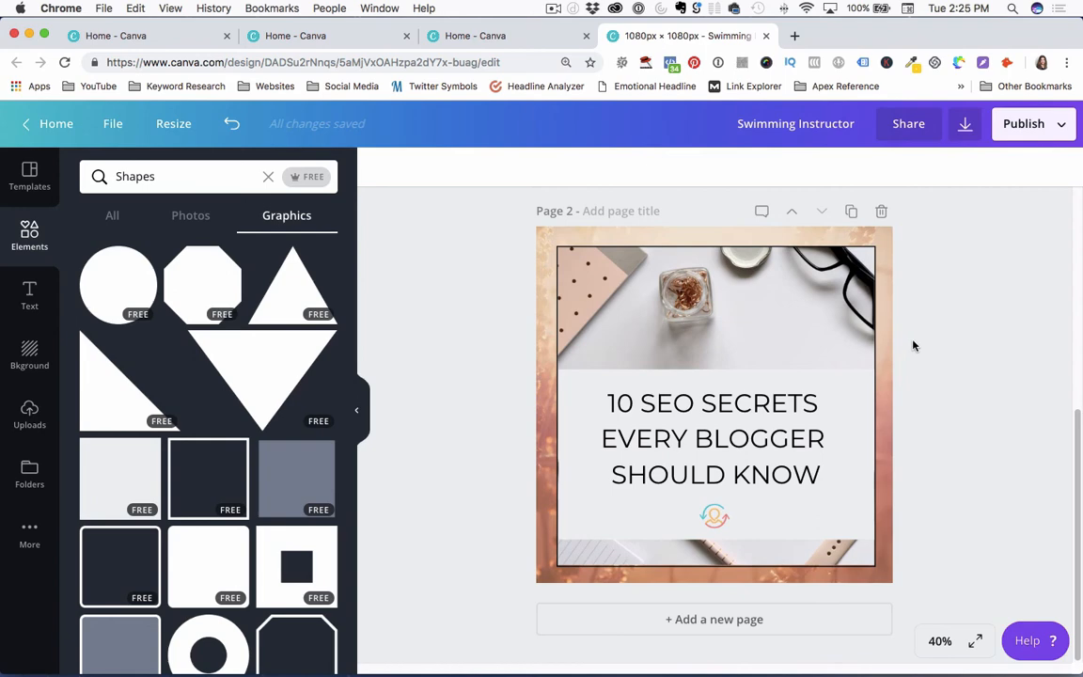
Recolour the page 1 headline black, from the "0" of "10" through "SHOULD KNOW".
scroll(913, 344, up, 1)
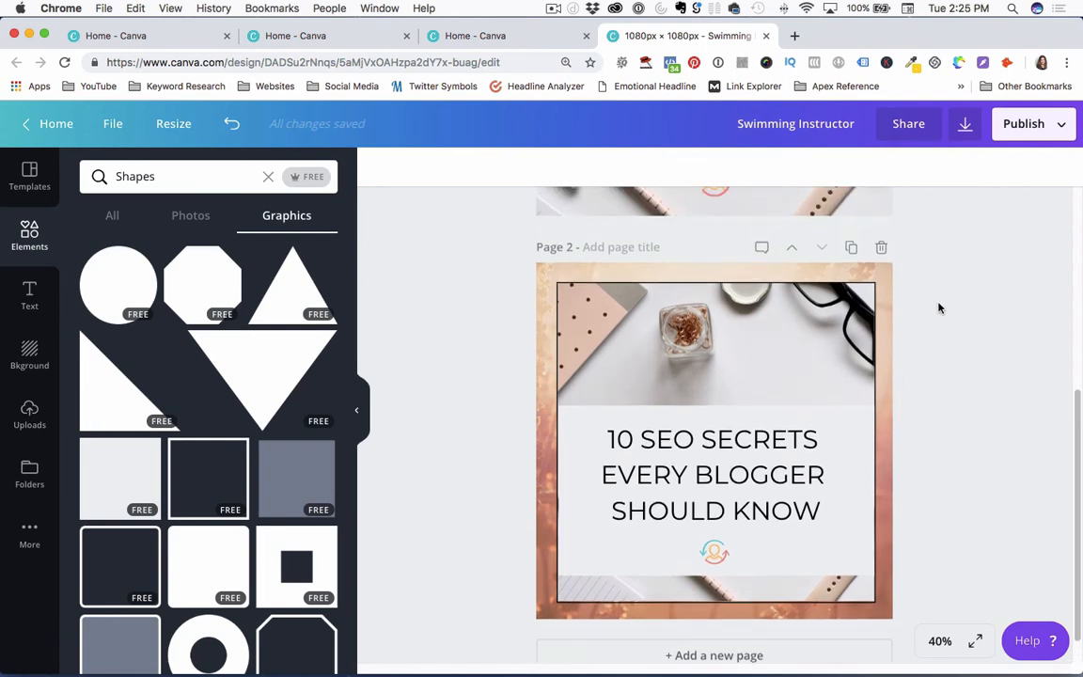
scroll(939, 308, up, 5)
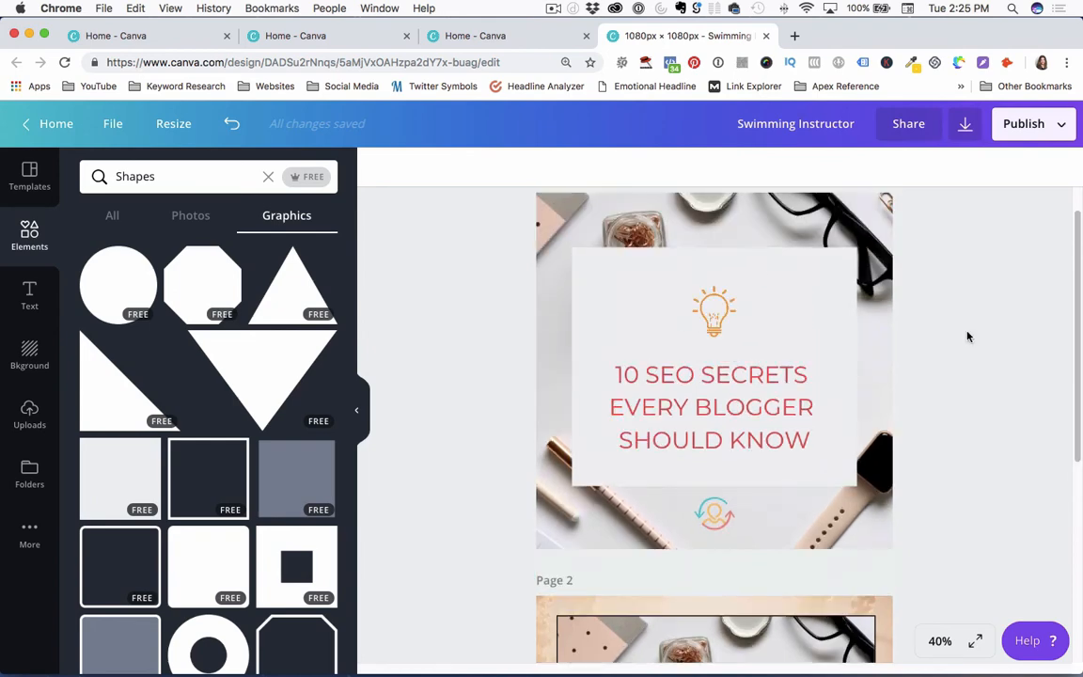
scroll(967, 337, up, 1)
click(731, 414)
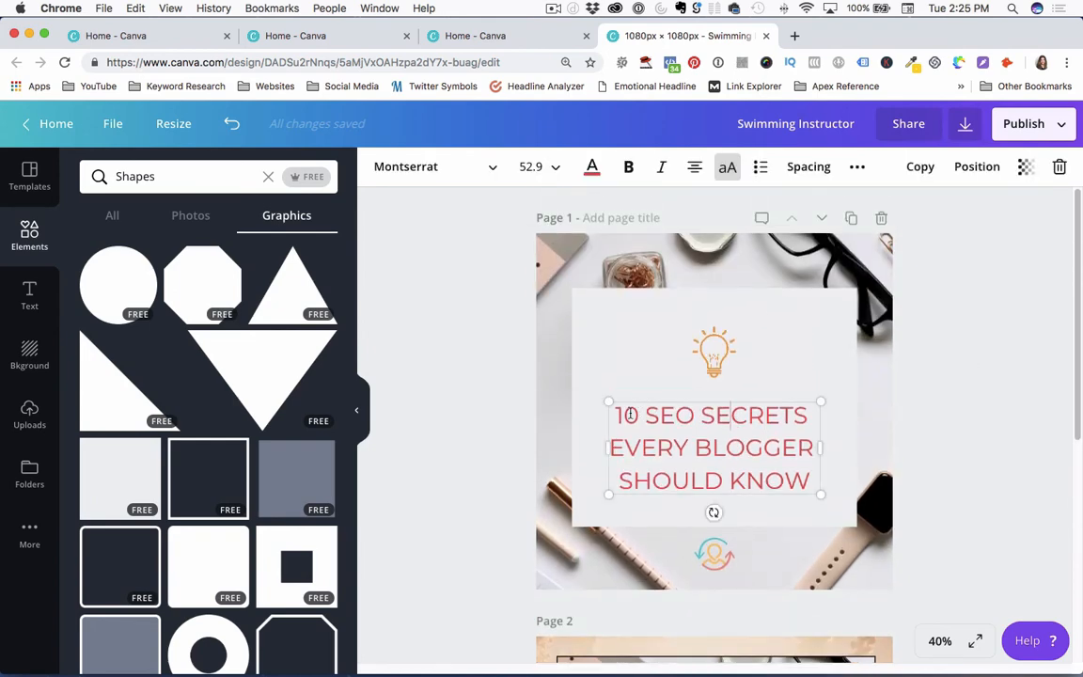
drag(618, 416, 810, 481)
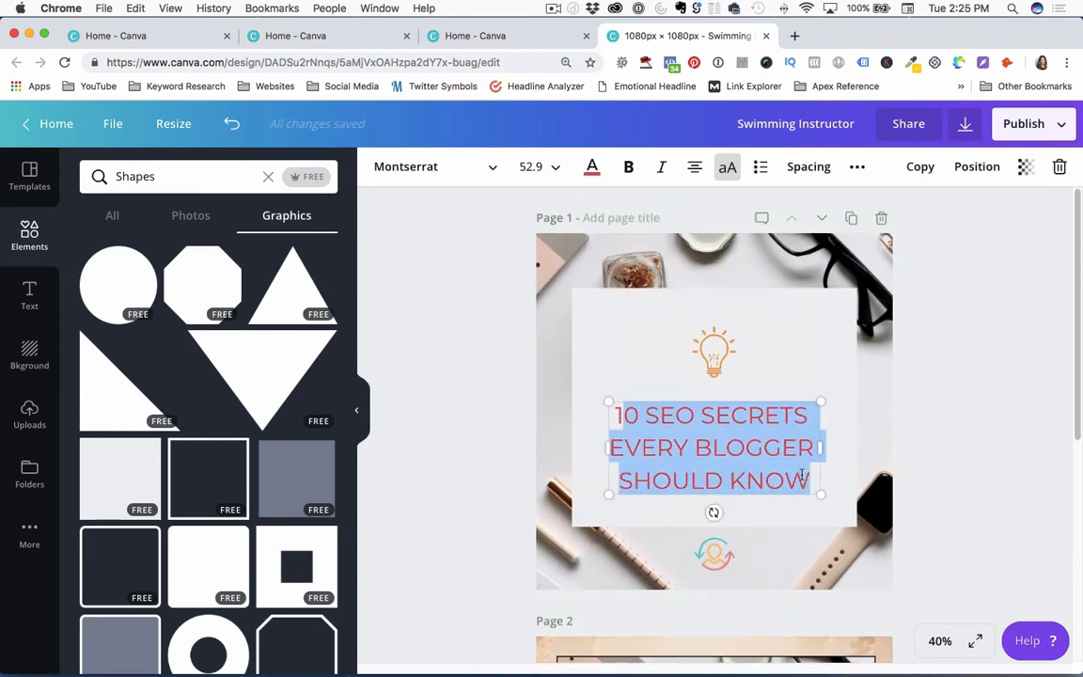
click(591, 167)
click(979, 374)
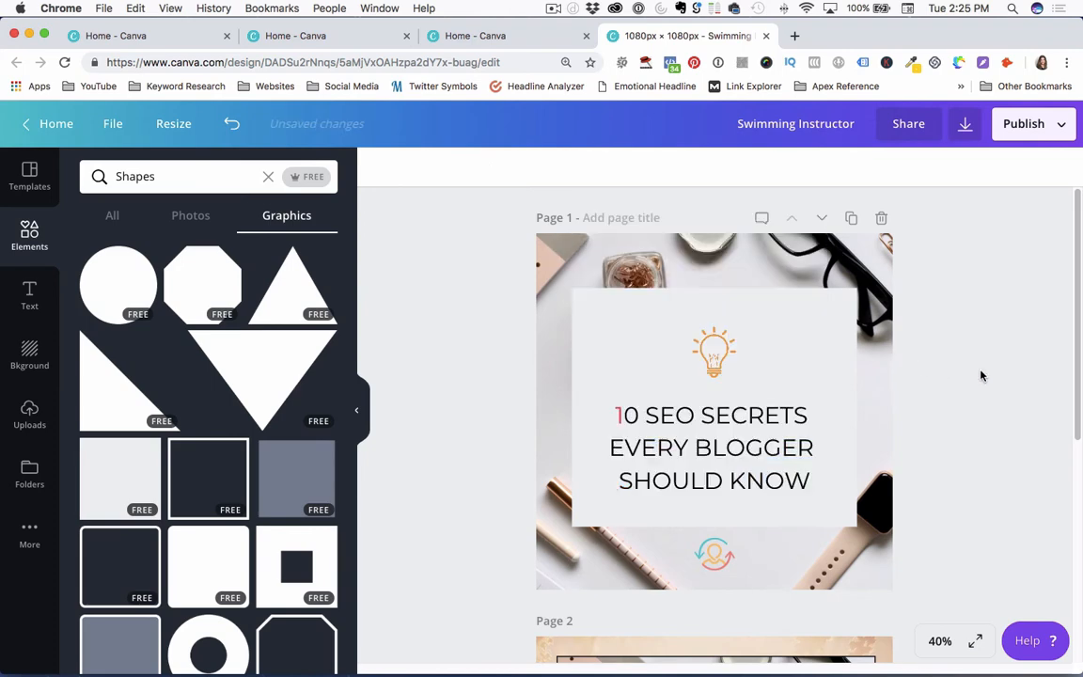
Recolour the remaining red "1" in the page 1 headline black.
scroll(979, 374, down, 3)
scroll(979, 374, down, 5)
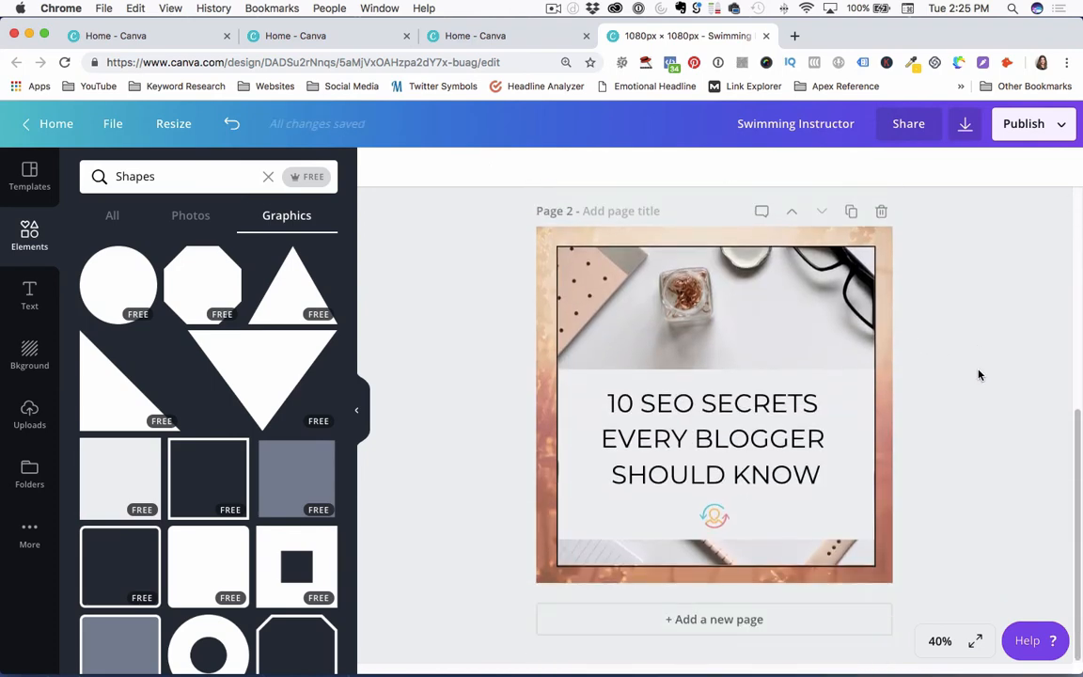
scroll(979, 374, up, 5)
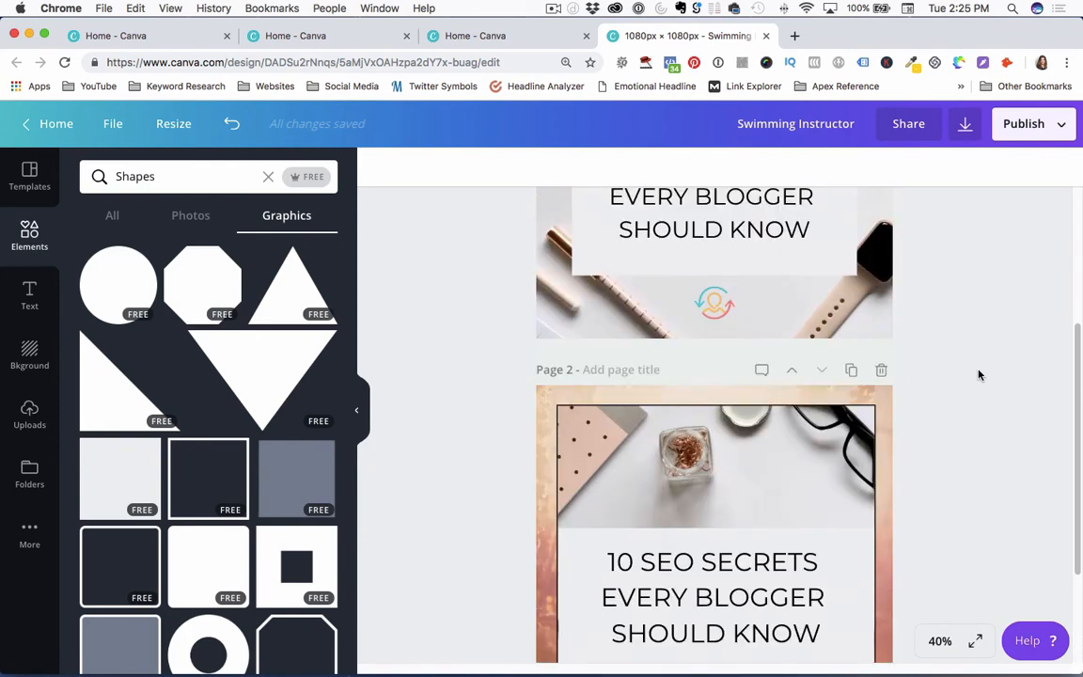
scroll(979, 374, up, 3)
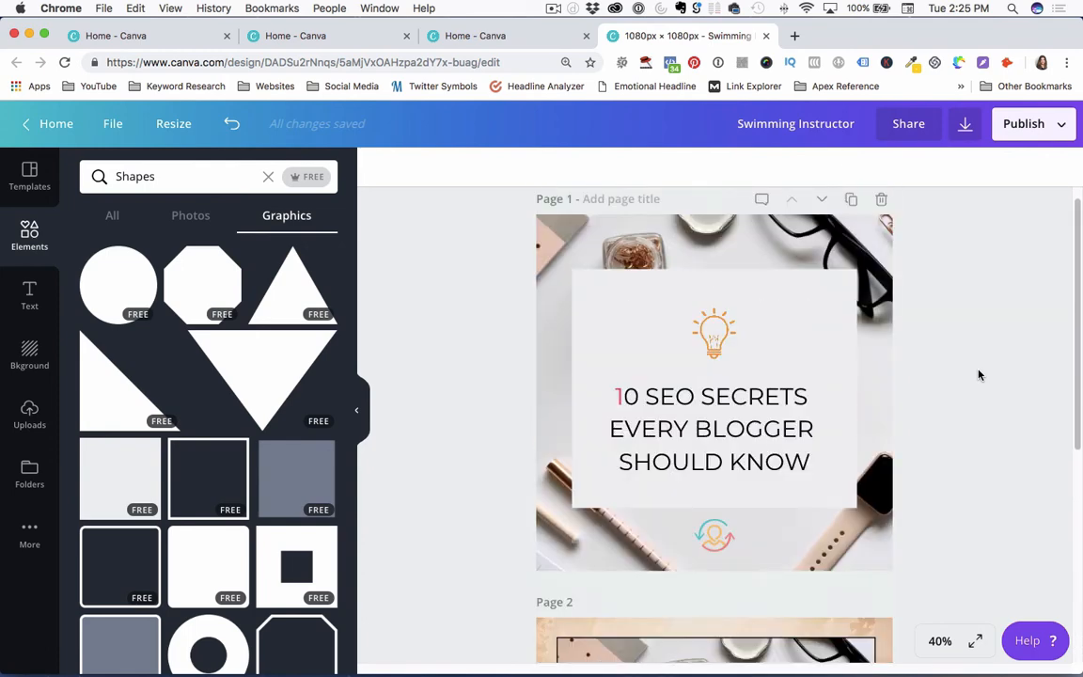
click(621, 396)
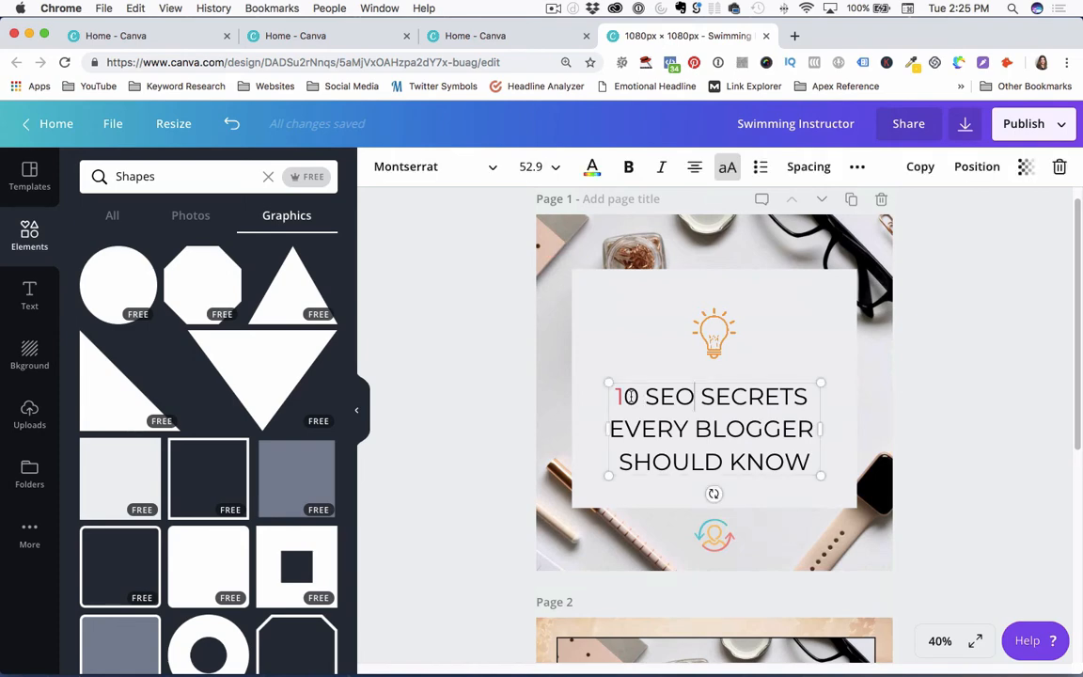
drag(625, 396, 601, 393)
click(591, 169)
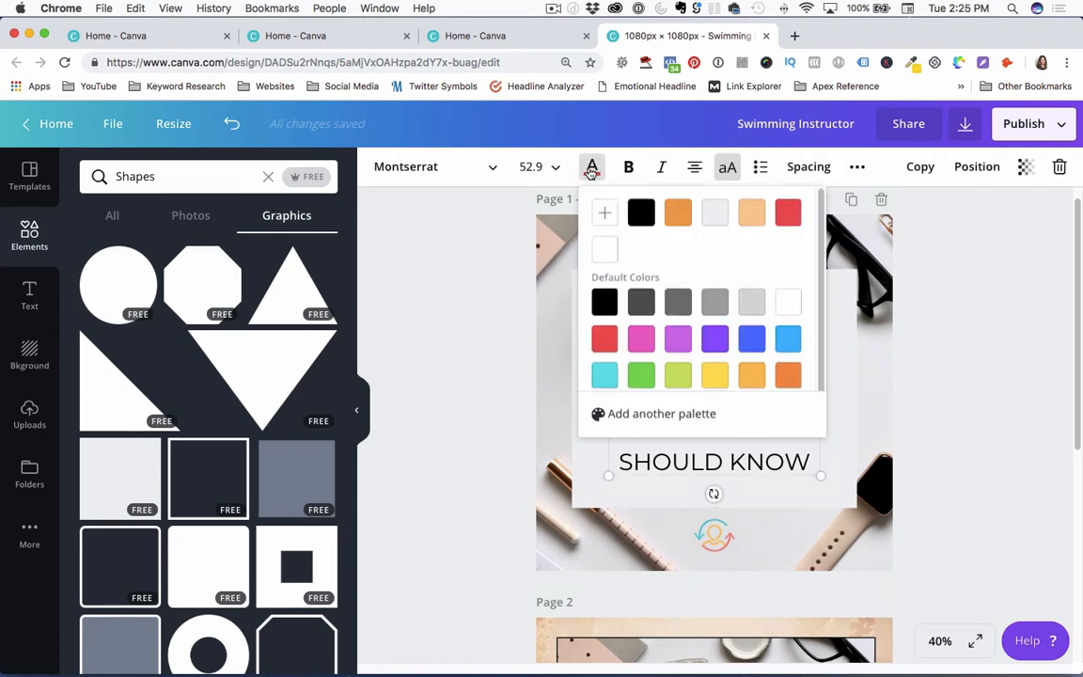
click(639, 213)
click(938, 365)
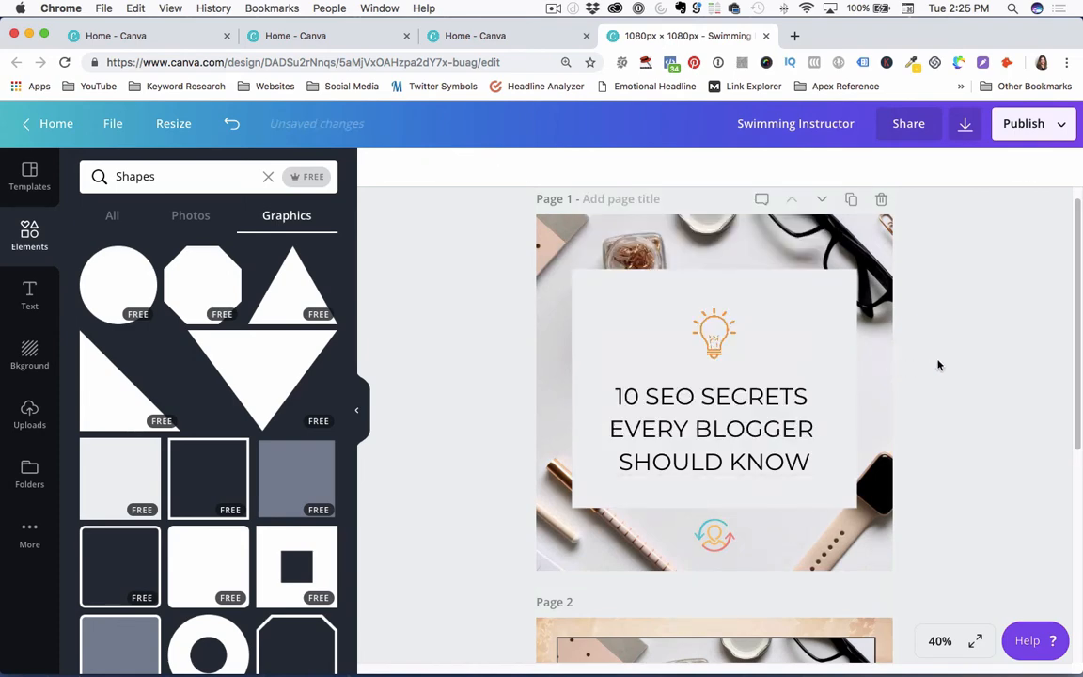
Rename the design as "Instagram Post #1".
scroll(937, 365, down, 5)
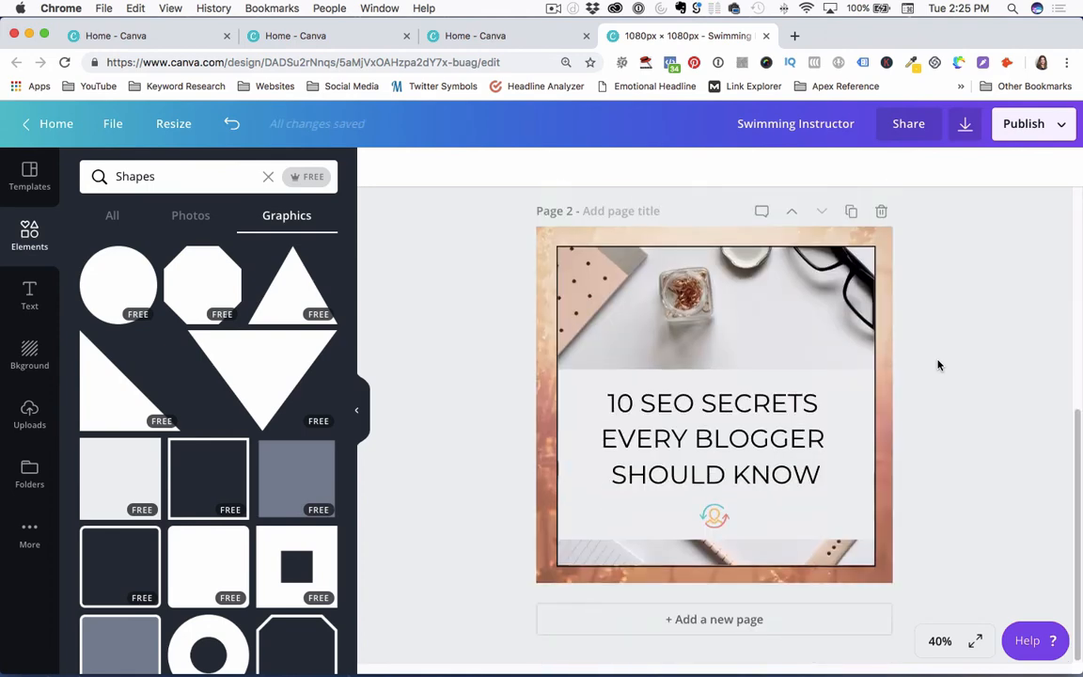
scroll(938, 364, up, 3)
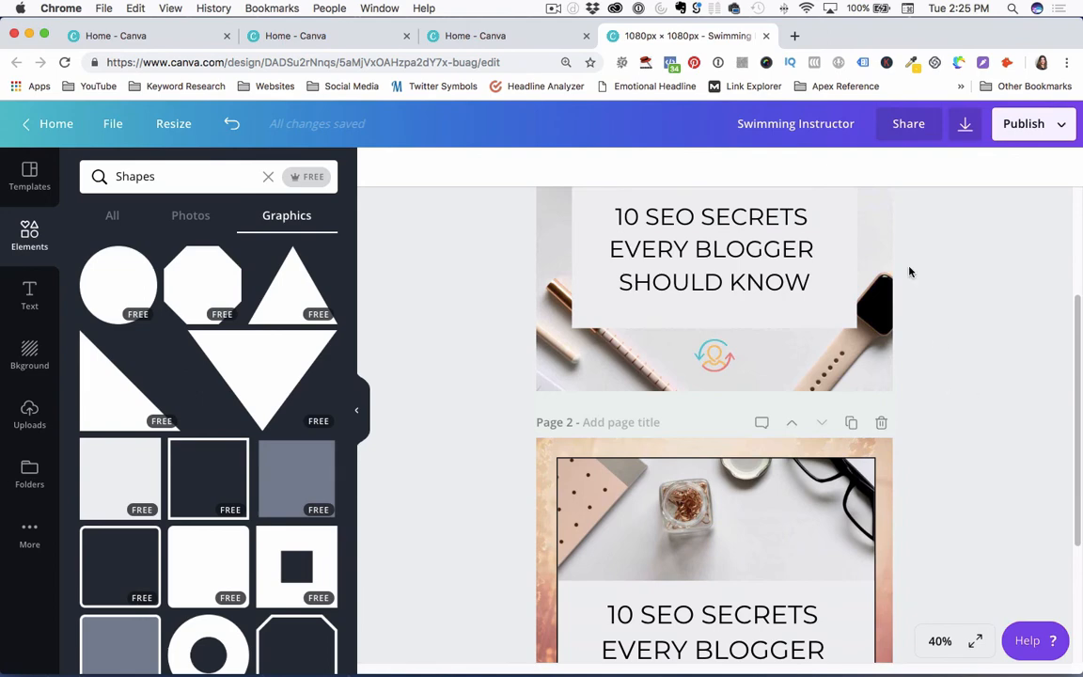
click(779, 123)
key(BackSpace)
text(Instagram P)
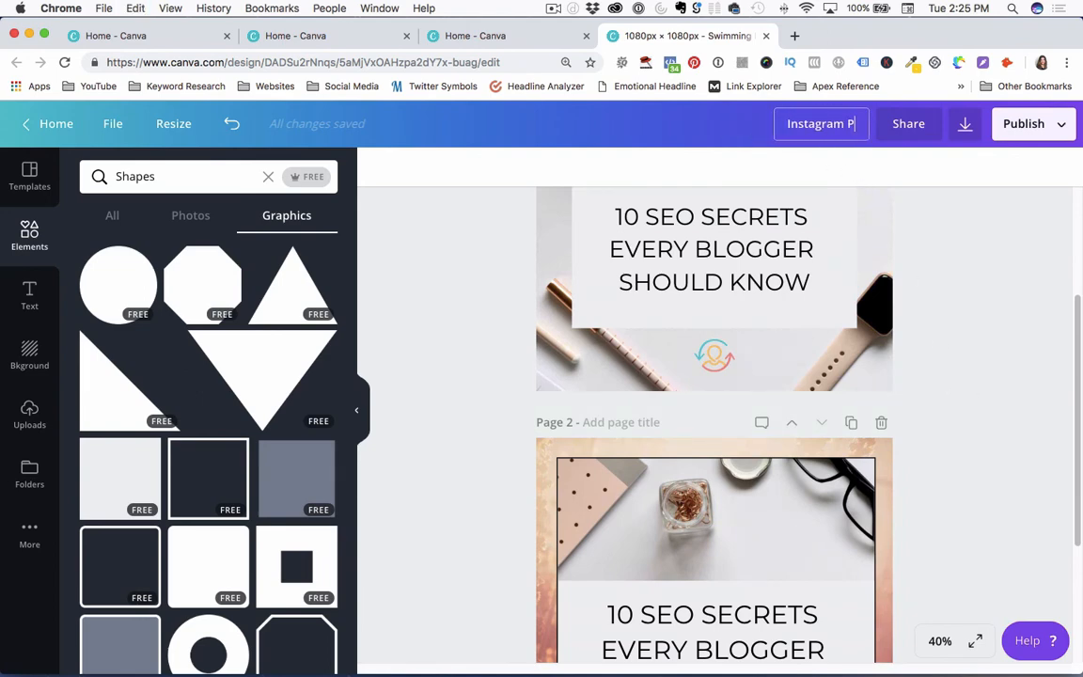
text(ost #1)
key(Return)
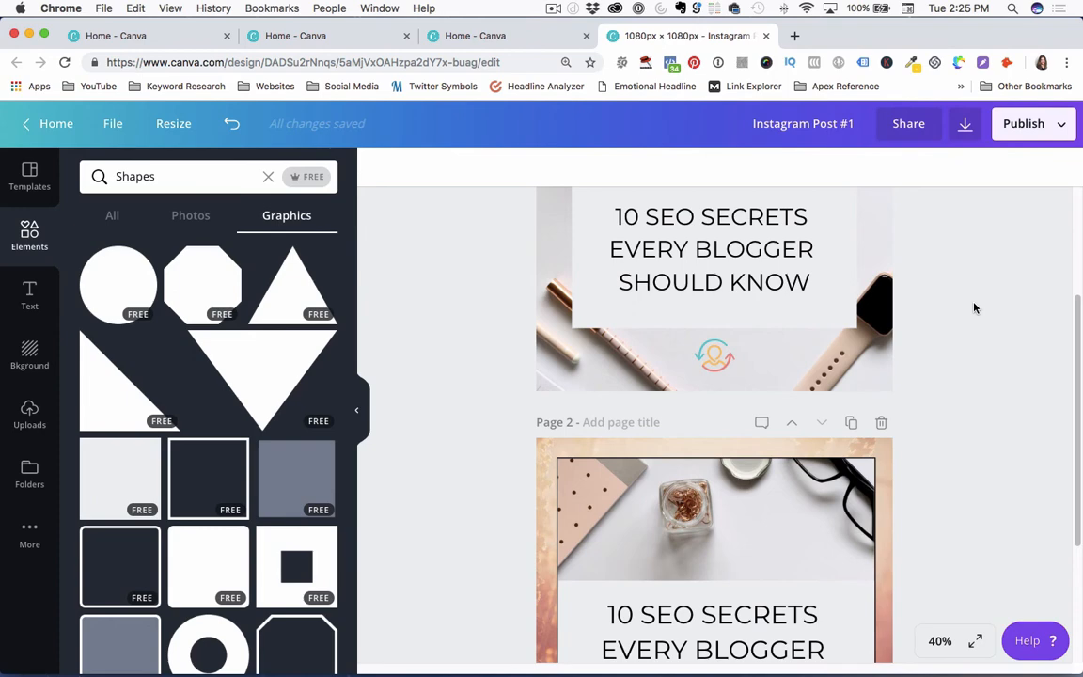
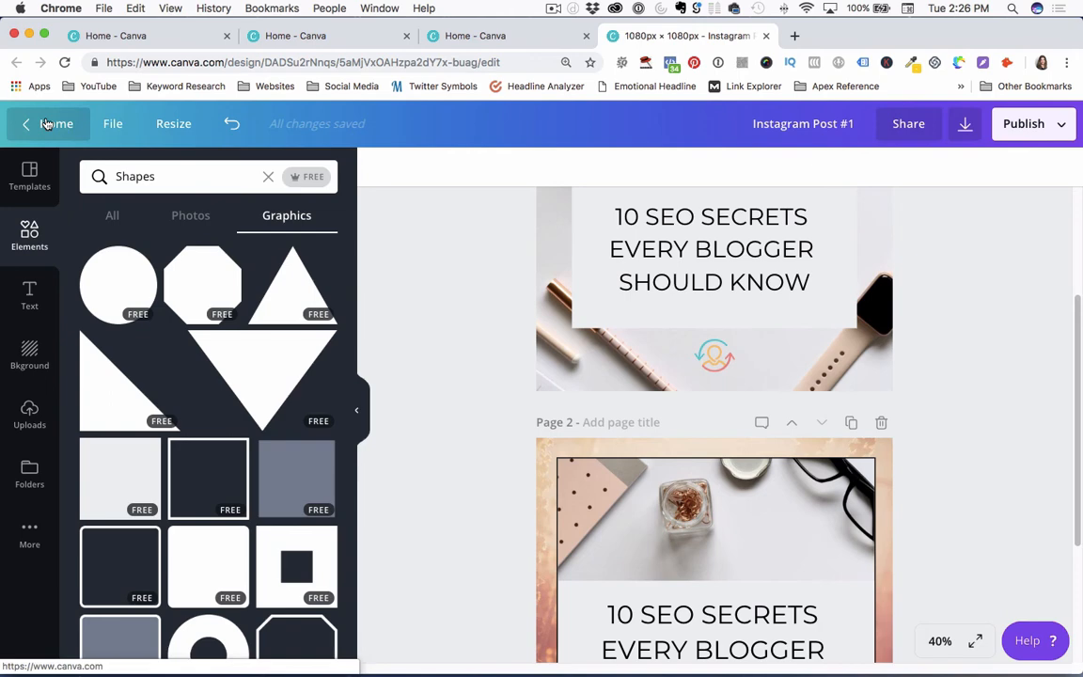
Add "New" to the design title to make it "Instagram Post New #1" and return to the home page.
click(843, 128)
text(New)
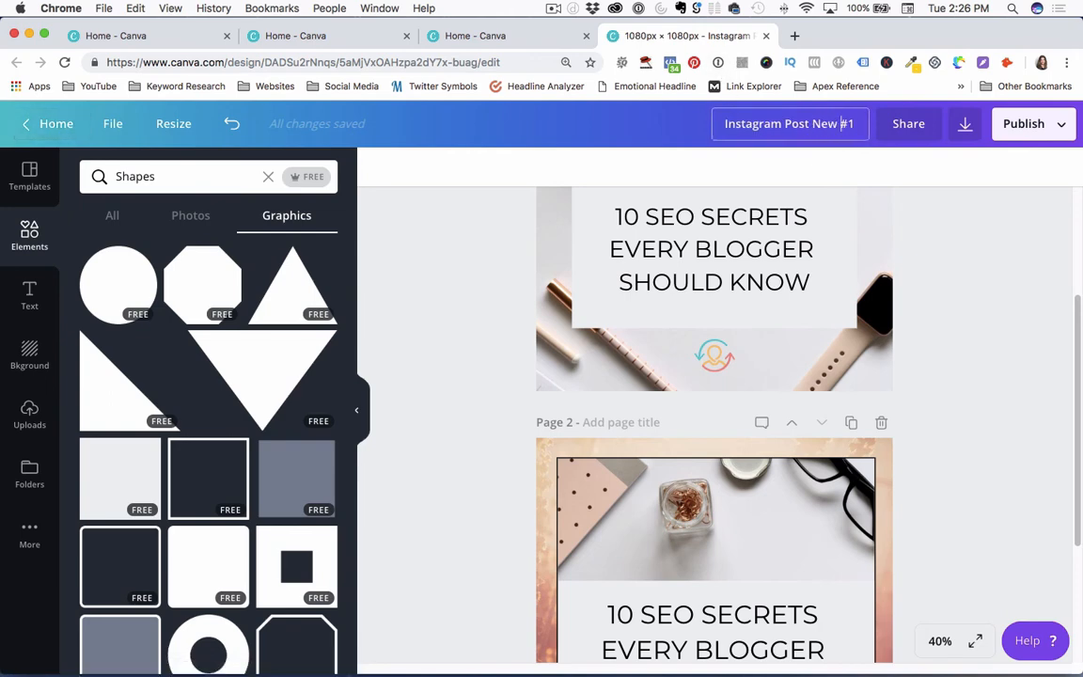
click(49, 128)
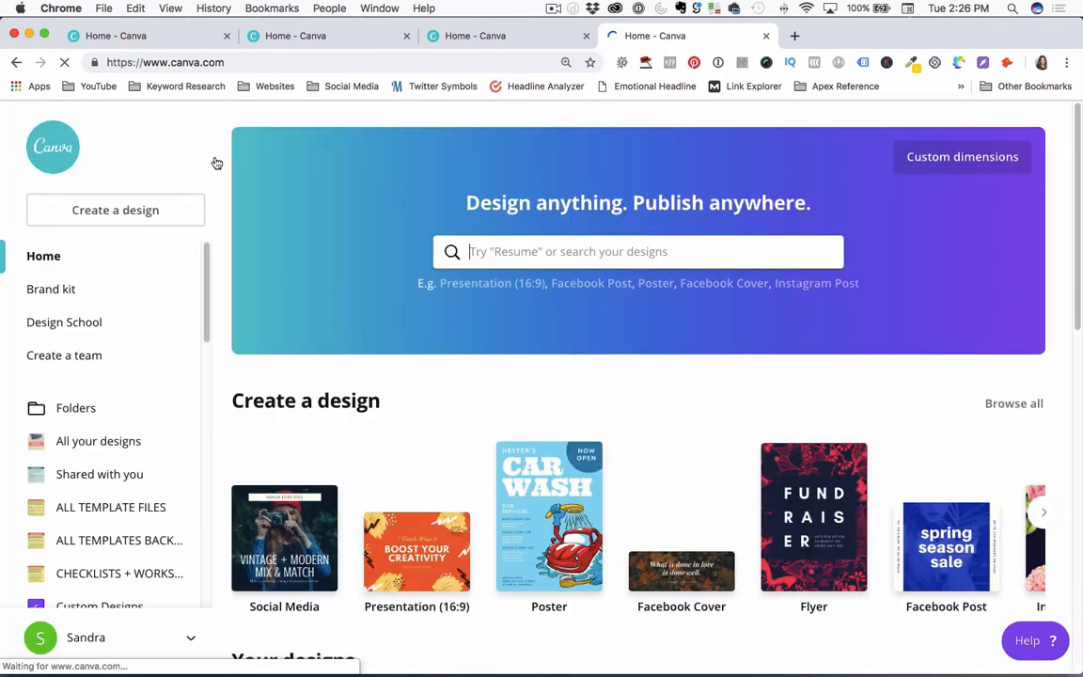
Reopen "Instagram Post New #1" from the saved designs and look over both pages.
scroll(1080, 307, down, 5)
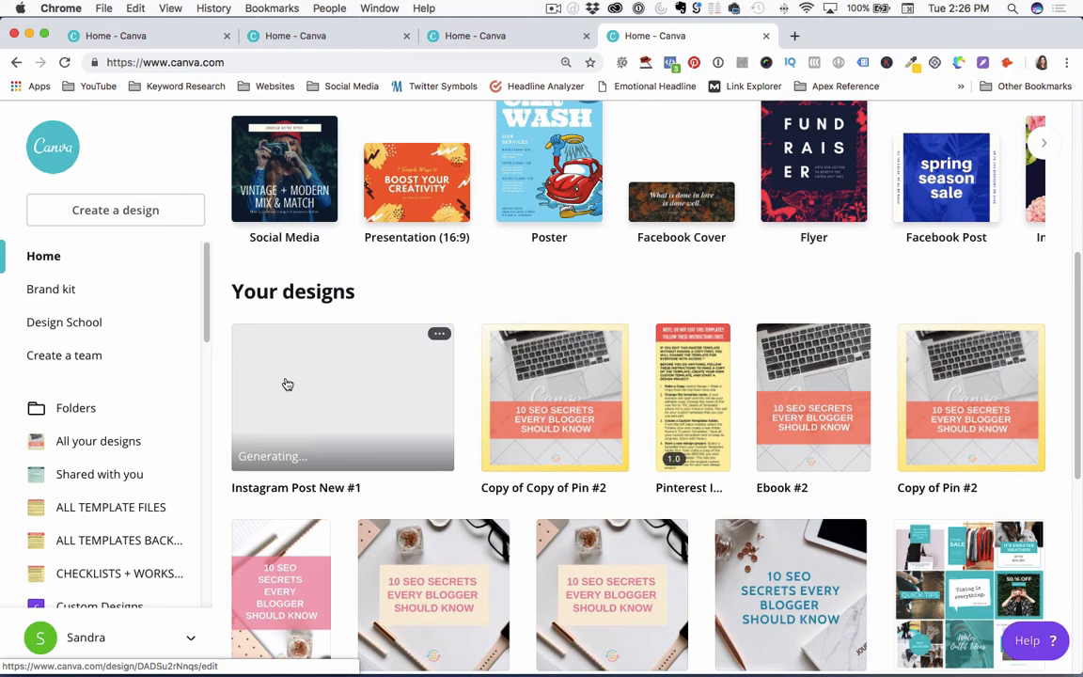
click(312, 386)
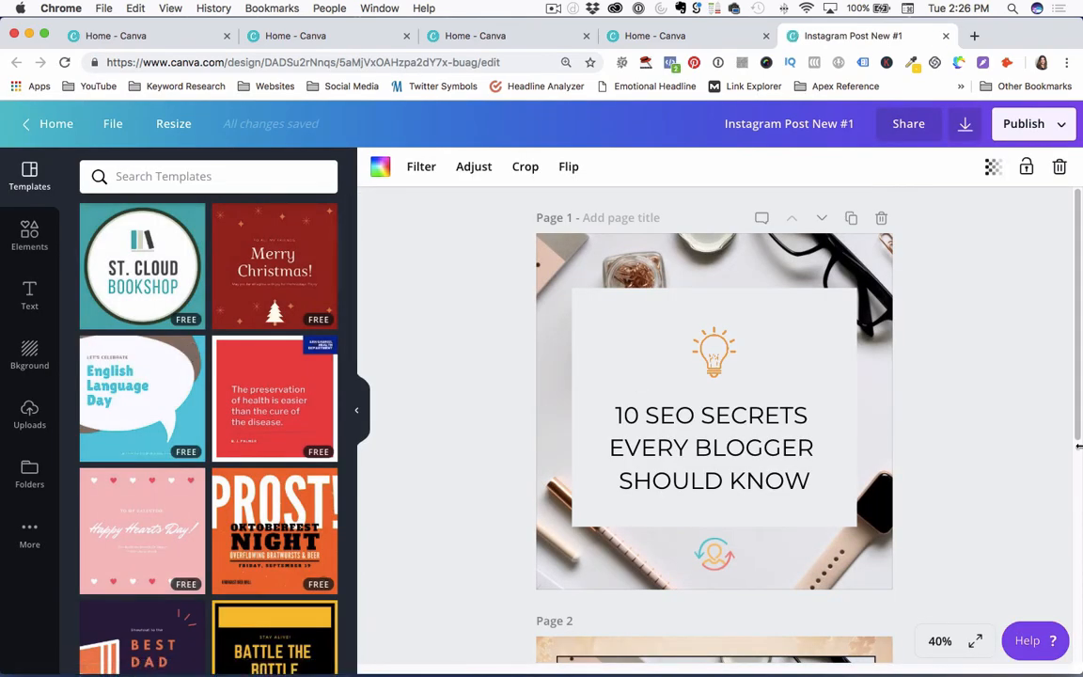
scroll(959, 394, down, 5)
scroll(959, 394, up, 5)
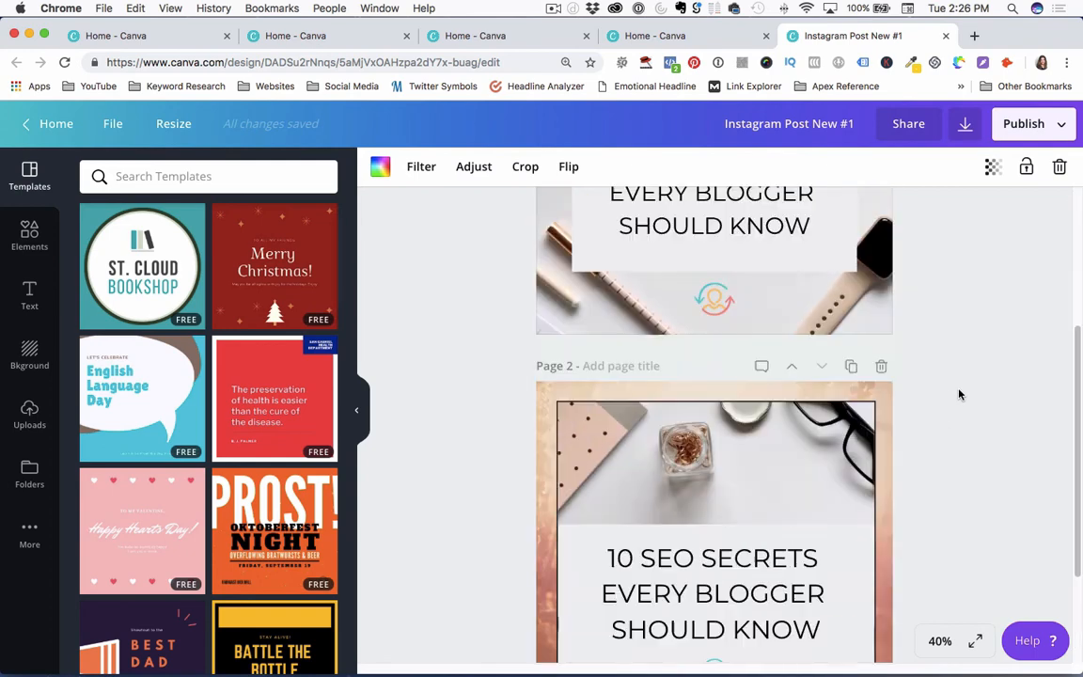
scroll(941, 401, up, 2)
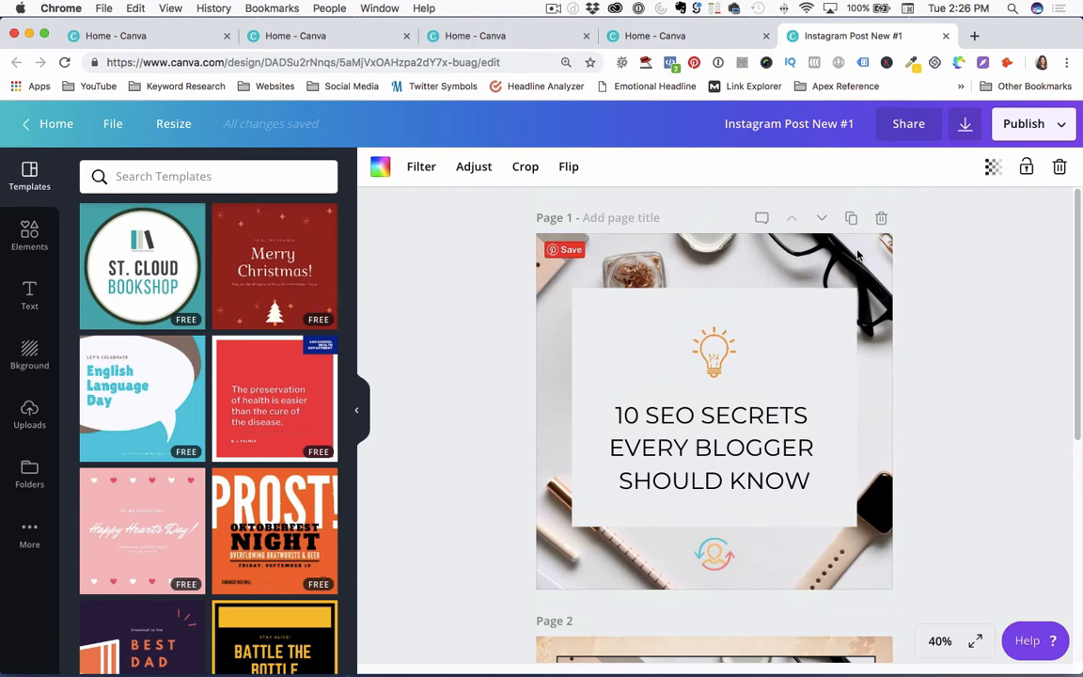
Flip the page 1 background photo both vertically and horizontally.
click(568, 166)
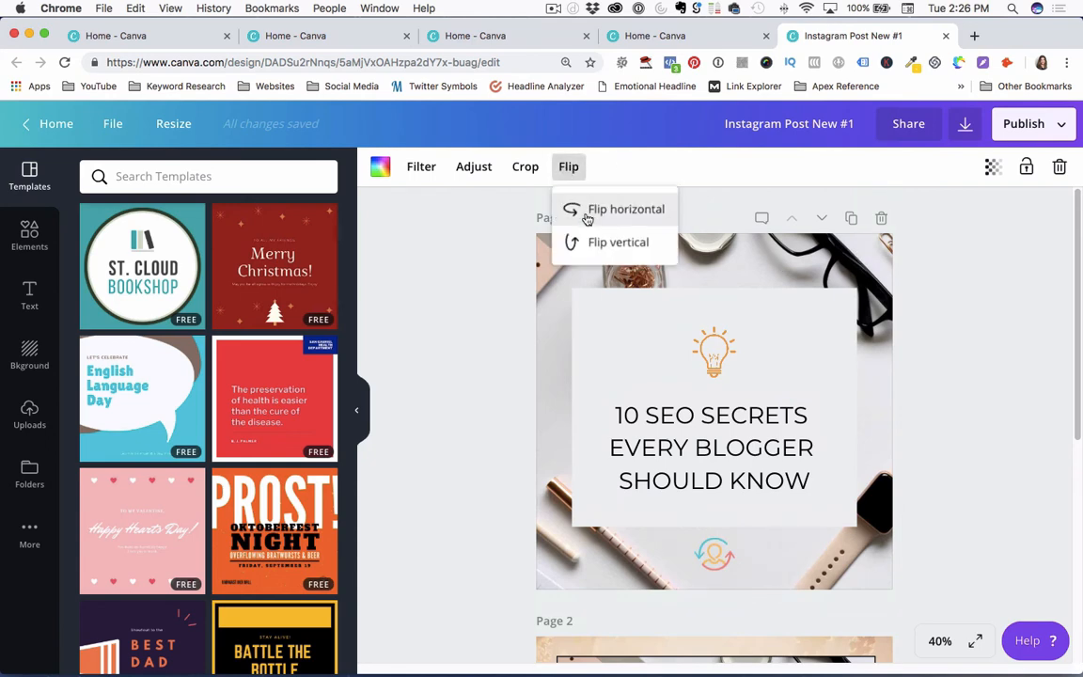
click(595, 243)
click(971, 334)
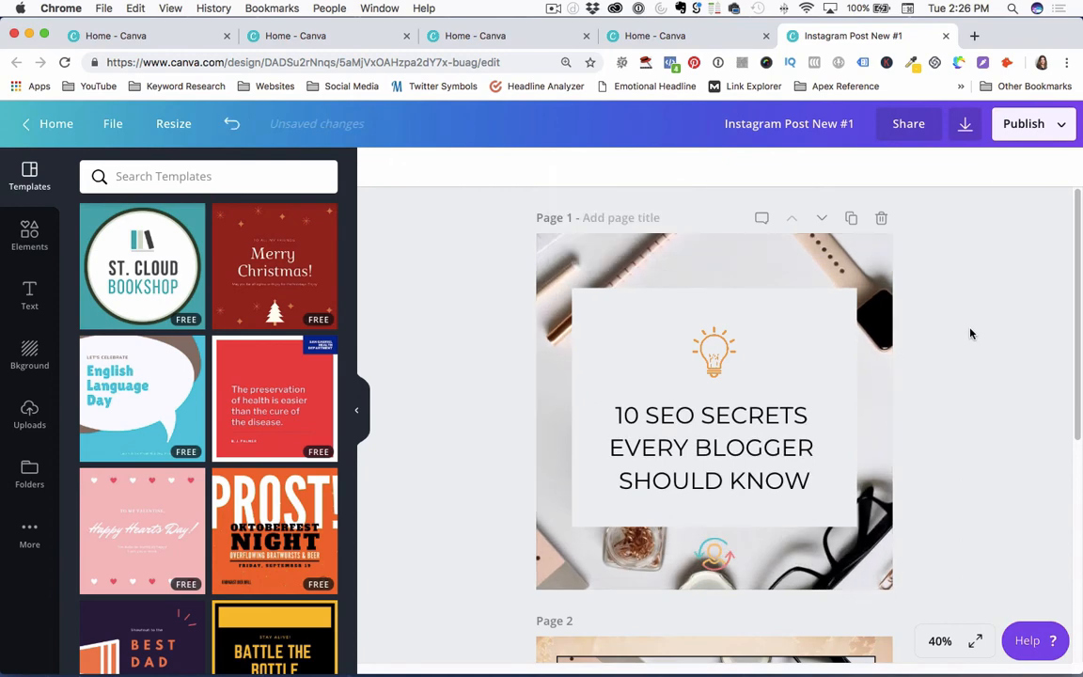
click(565, 249)
click(568, 166)
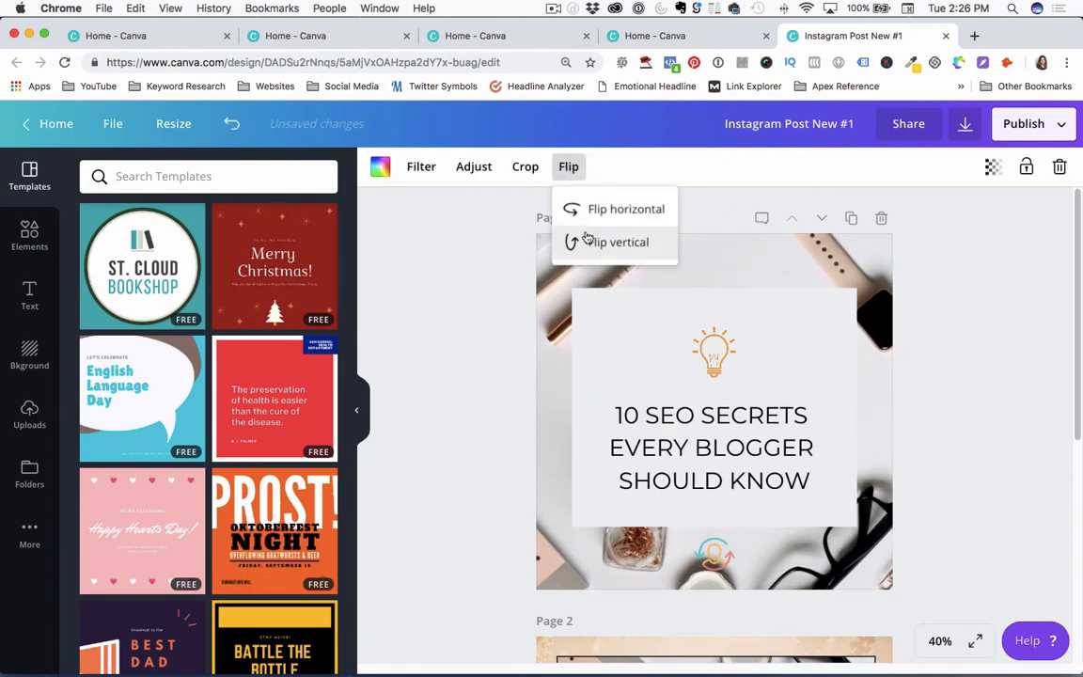
click(602, 211)
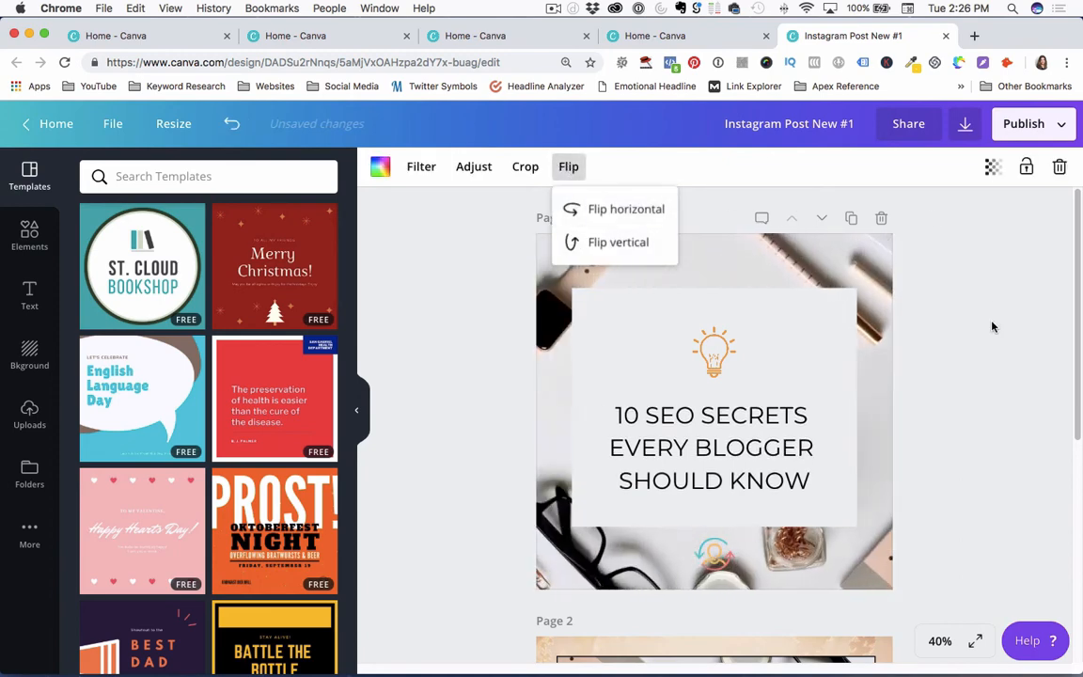
click(993, 326)
Flip the page 1 background photo vertically once more so the glasses sit in the upper corner.
click(827, 245)
click(568, 166)
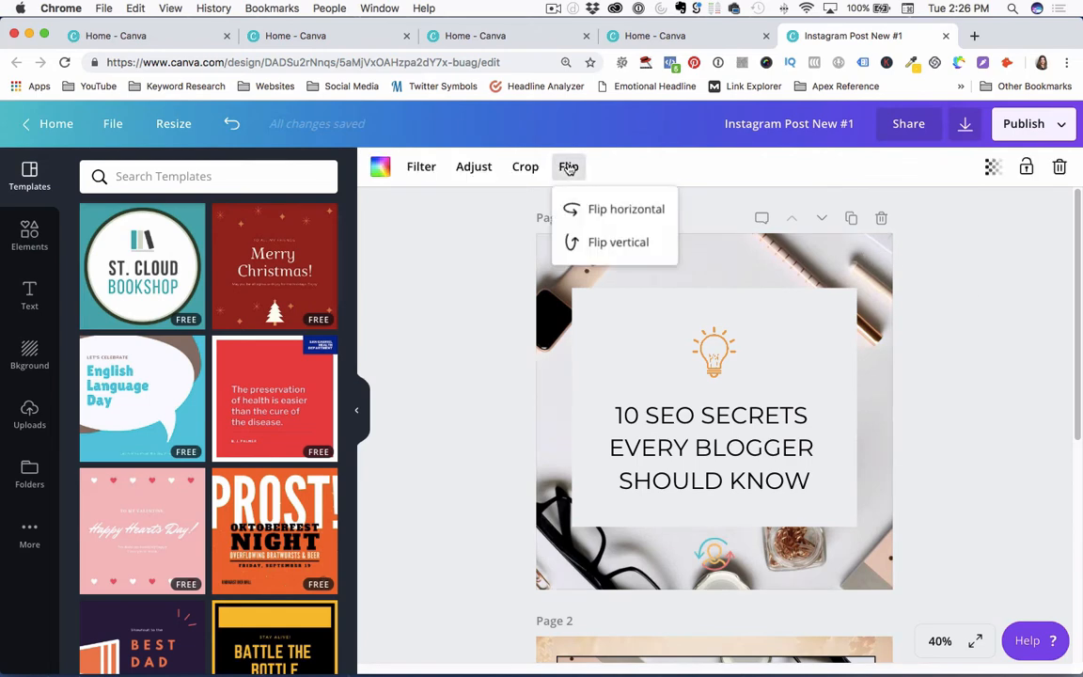
click(594, 244)
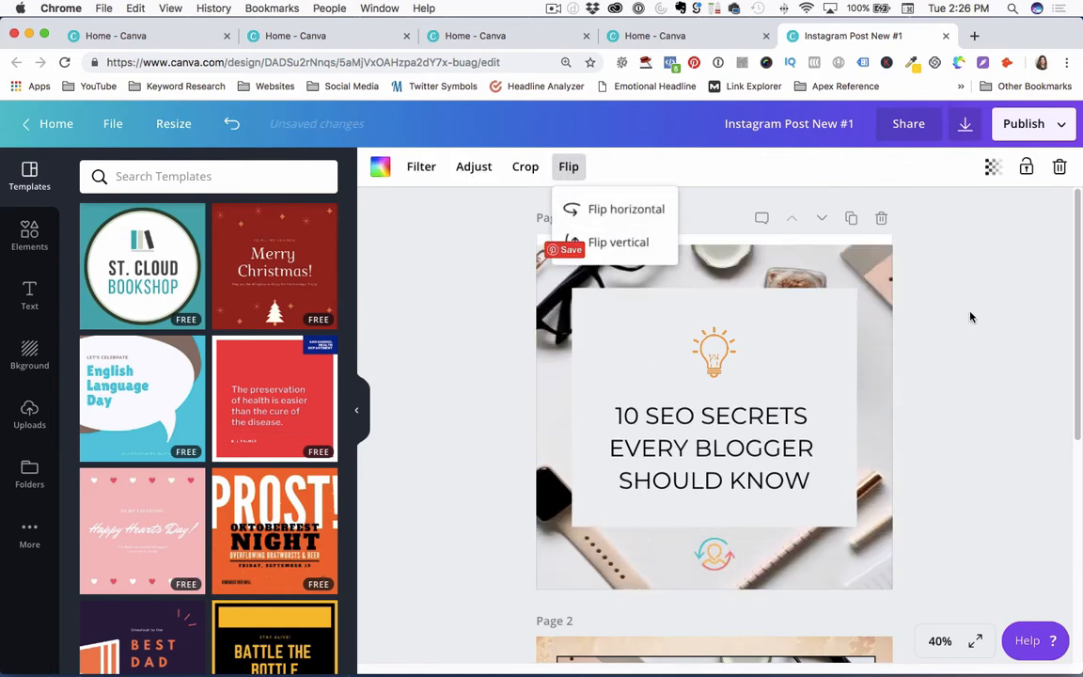
click(968, 311)
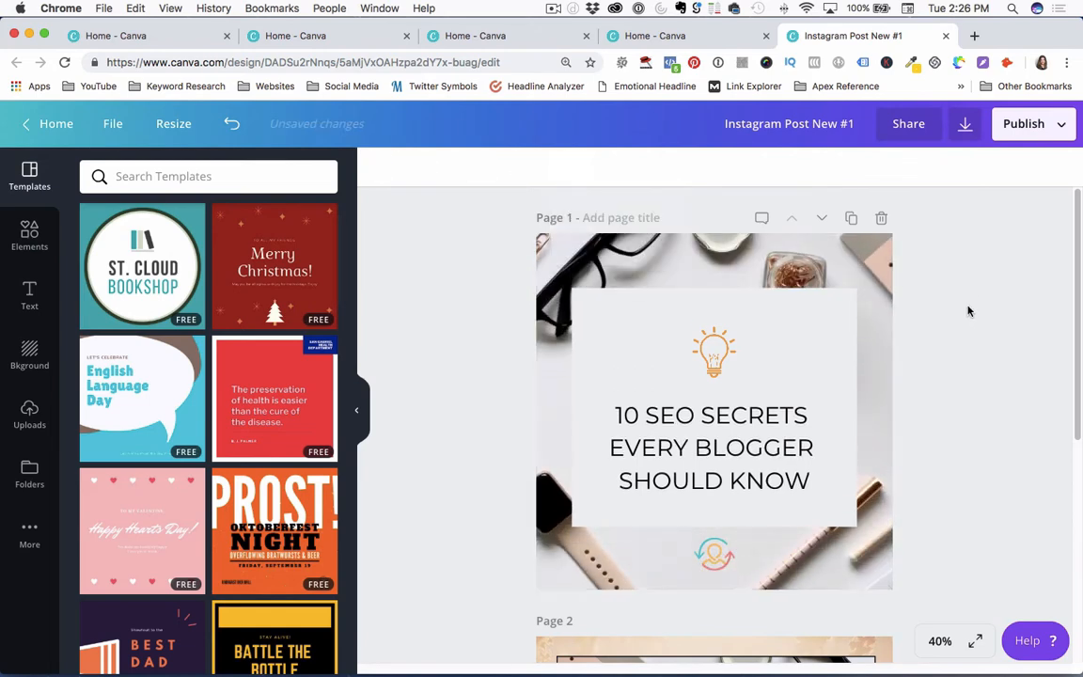
Adjust the page 1 background photo to brightness -2, contrast -1, saturation -2 and vignette 64.
click(860, 272)
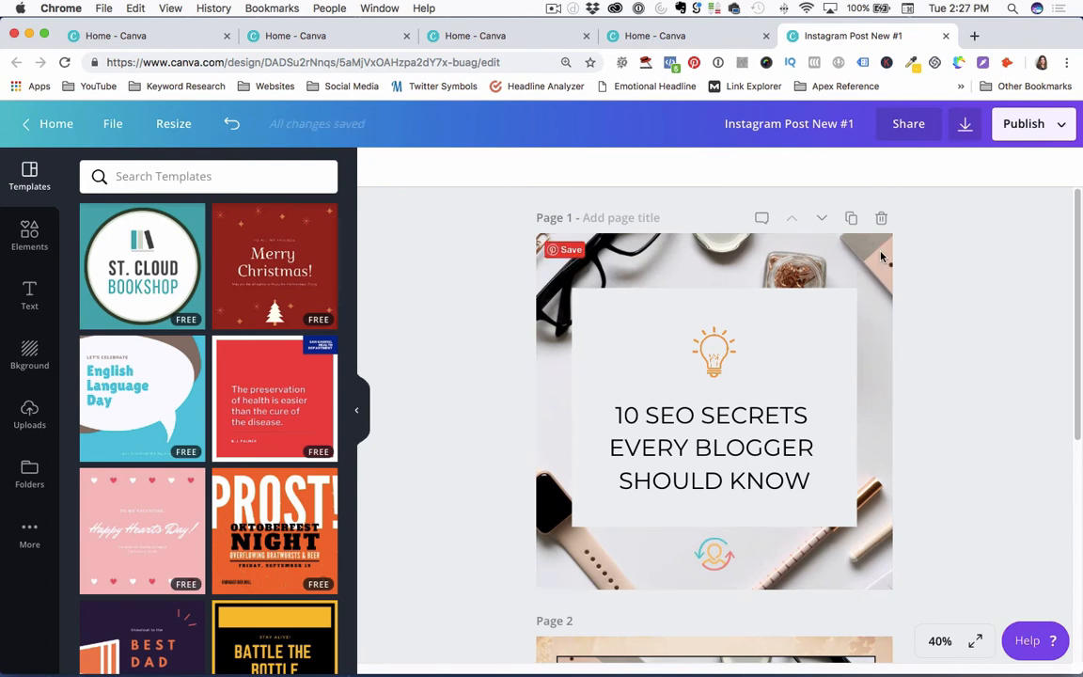
click(882, 257)
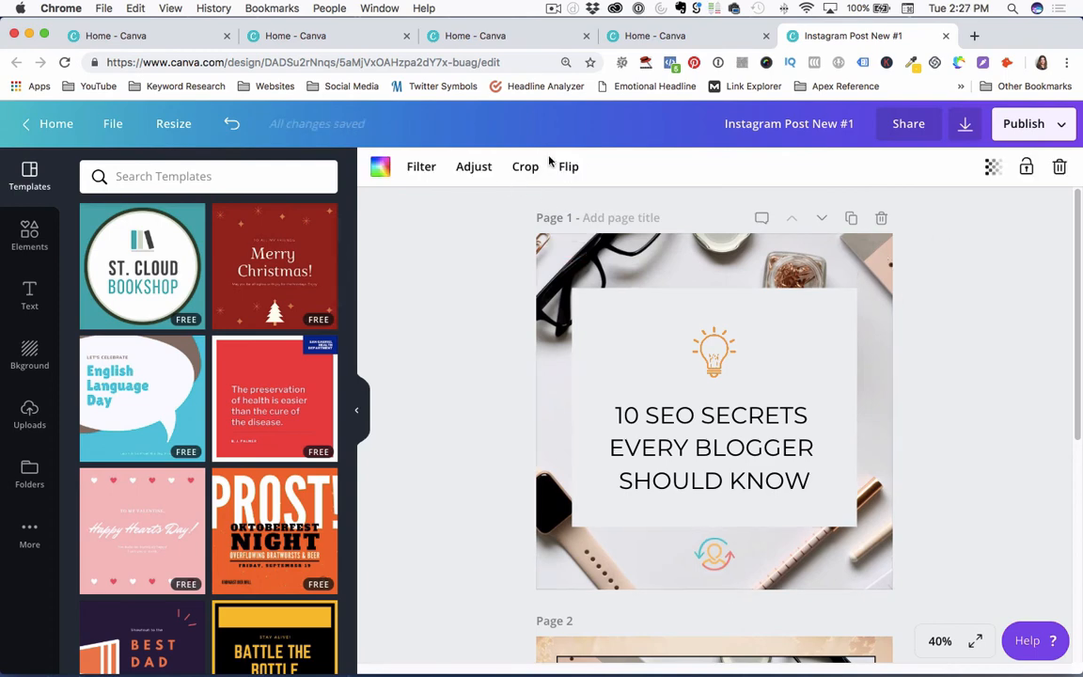
click(470, 167)
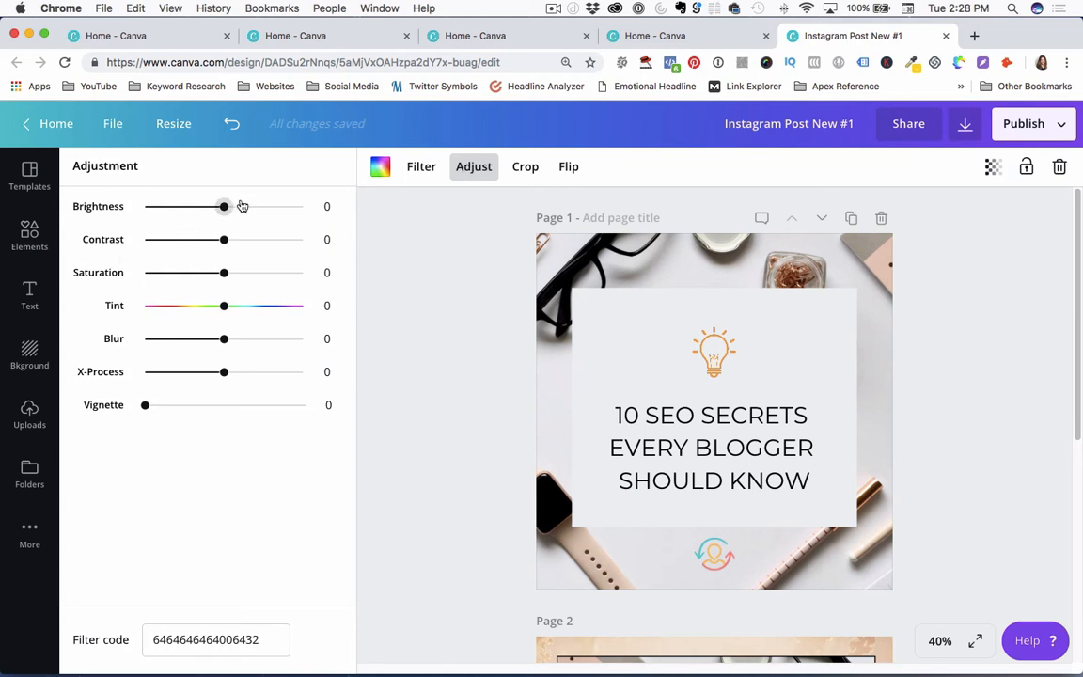
drag(225, 212, 223, 306)
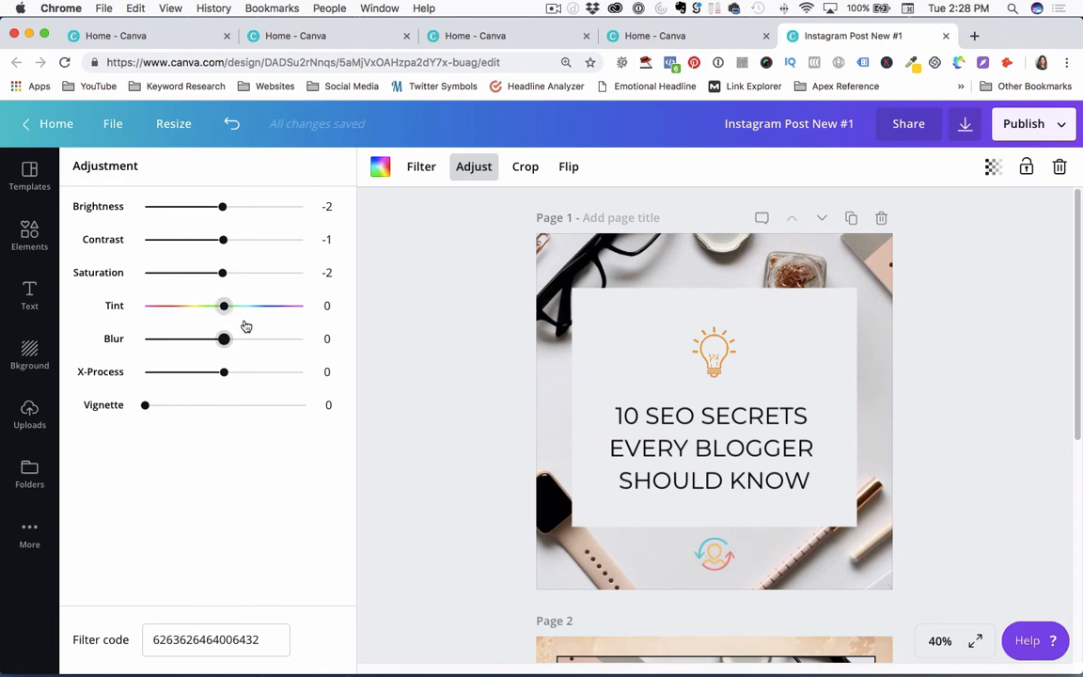
mouse_move(225, 340)
mouse_down()
mouse_move(280, 341)
mouse_move(222, 345)
mouse_up()
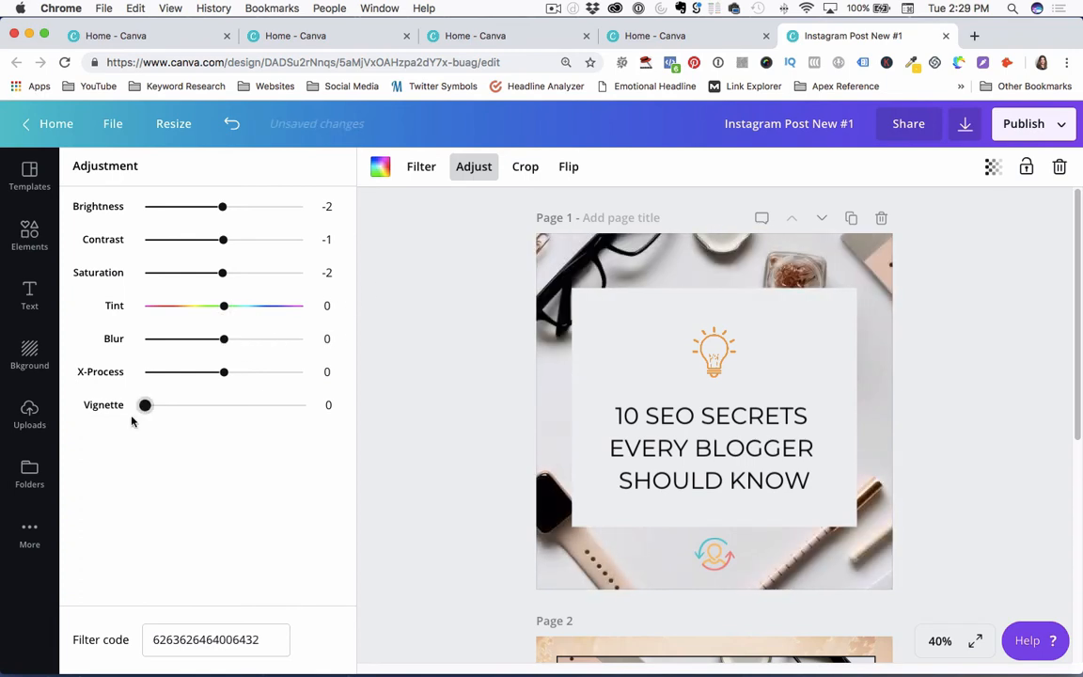
drag(143, 407, 249, 407)
click(498, 254)
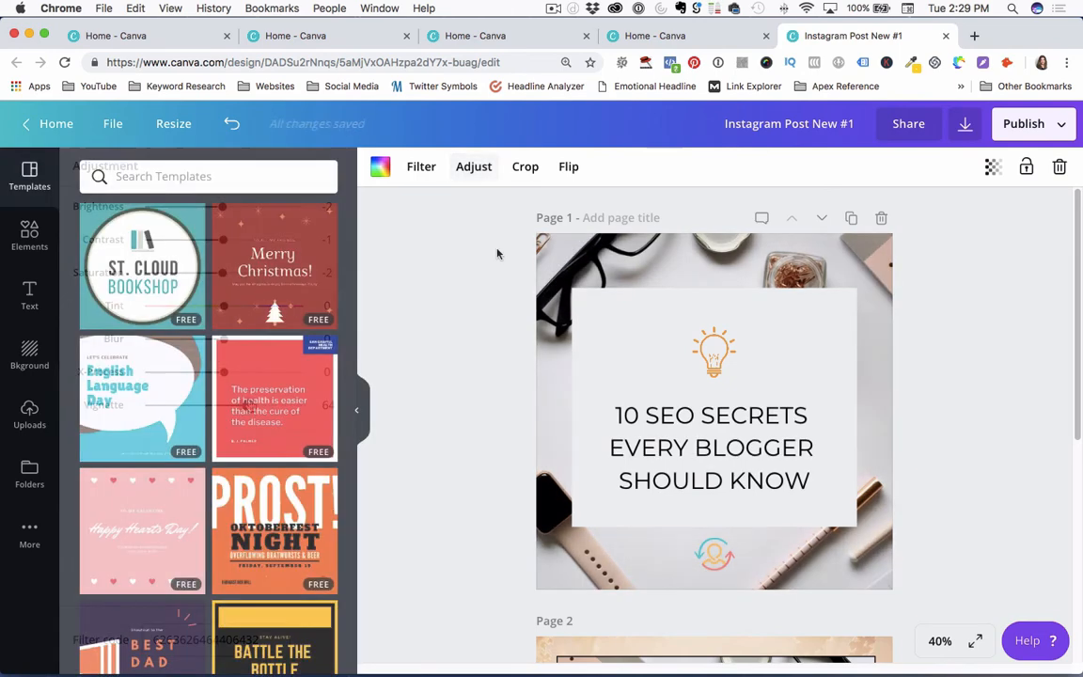
Try the Summer, Festive and Solar filters on the page 1 background photo and settle on Cali.
click(423, 168)
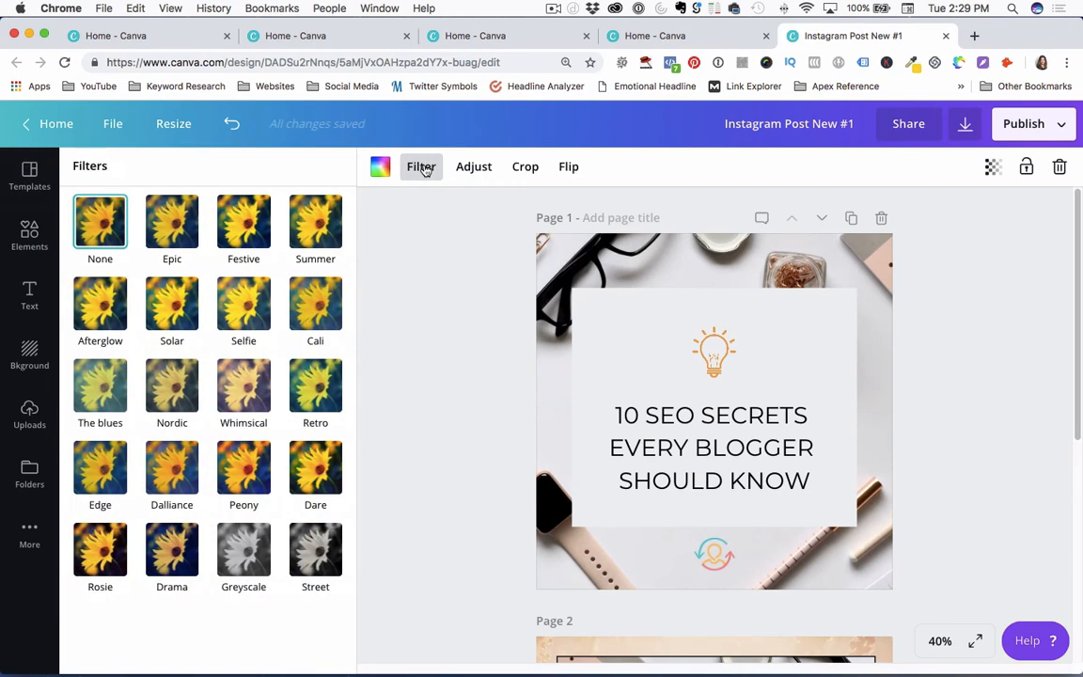
click(315, 221)
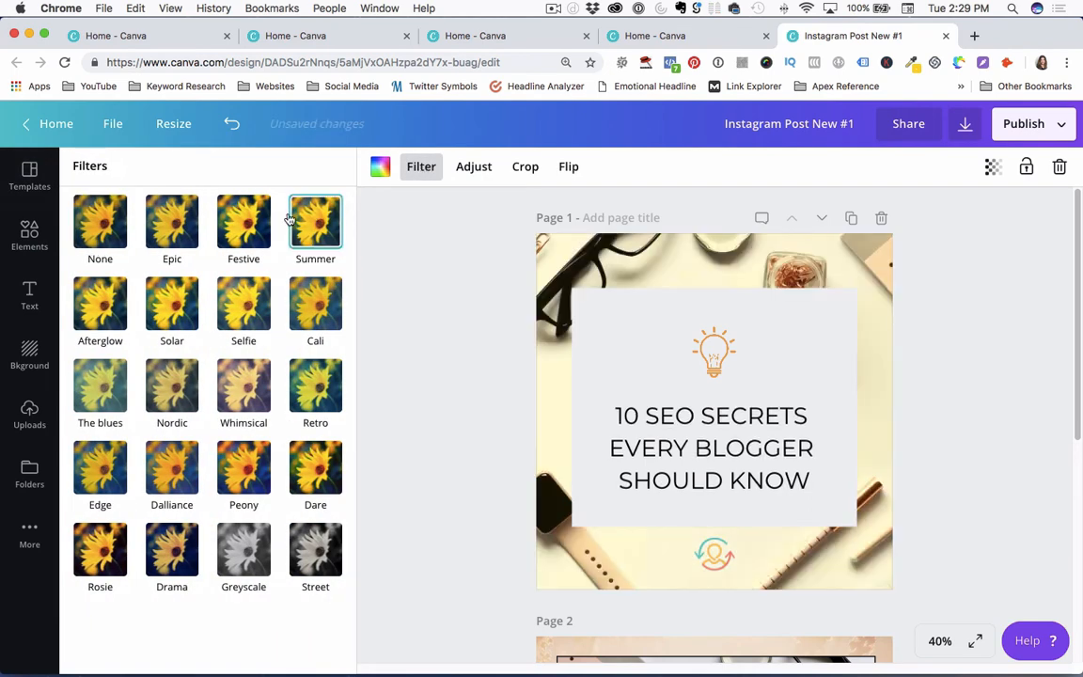
click(244, 221)
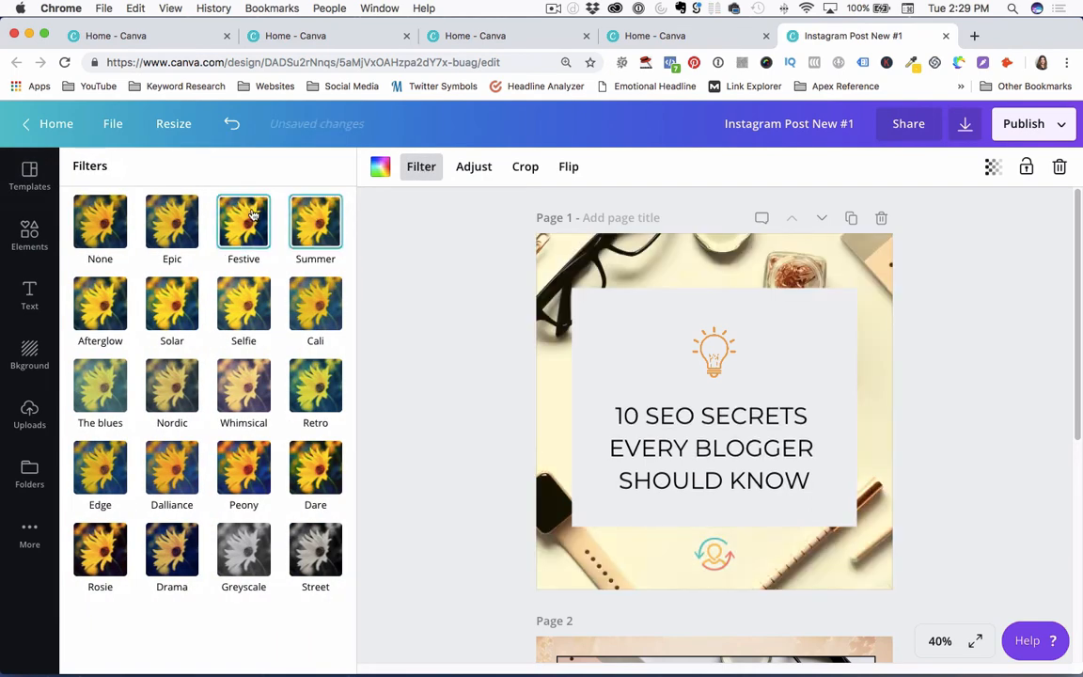
click(161, 229)
click(165, 293)
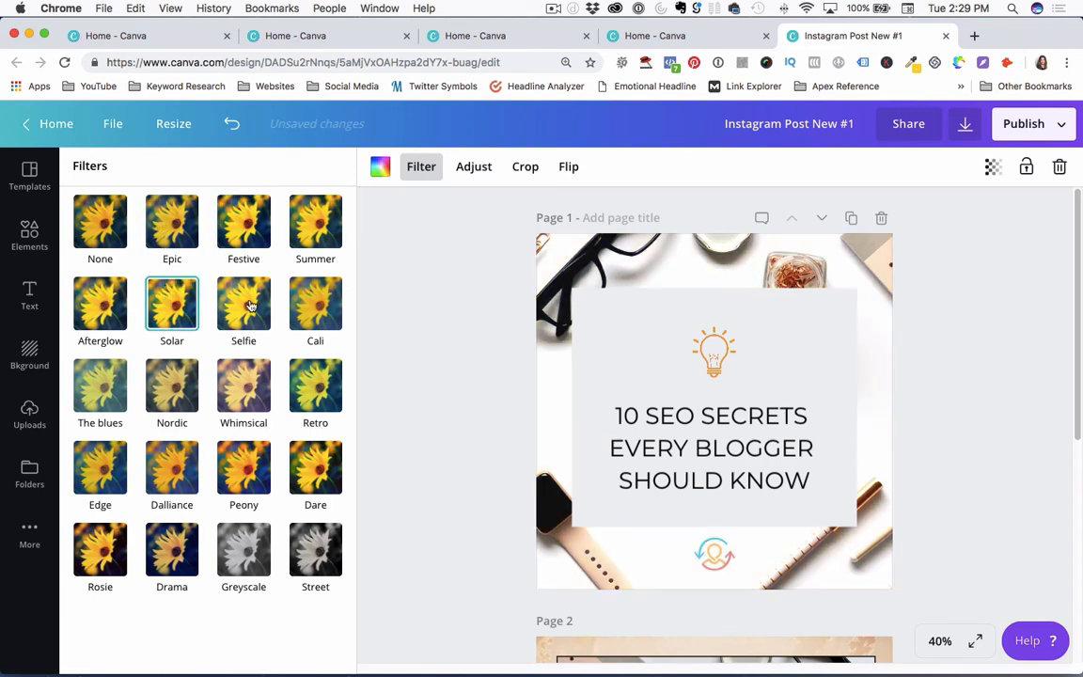
click(315, 303)
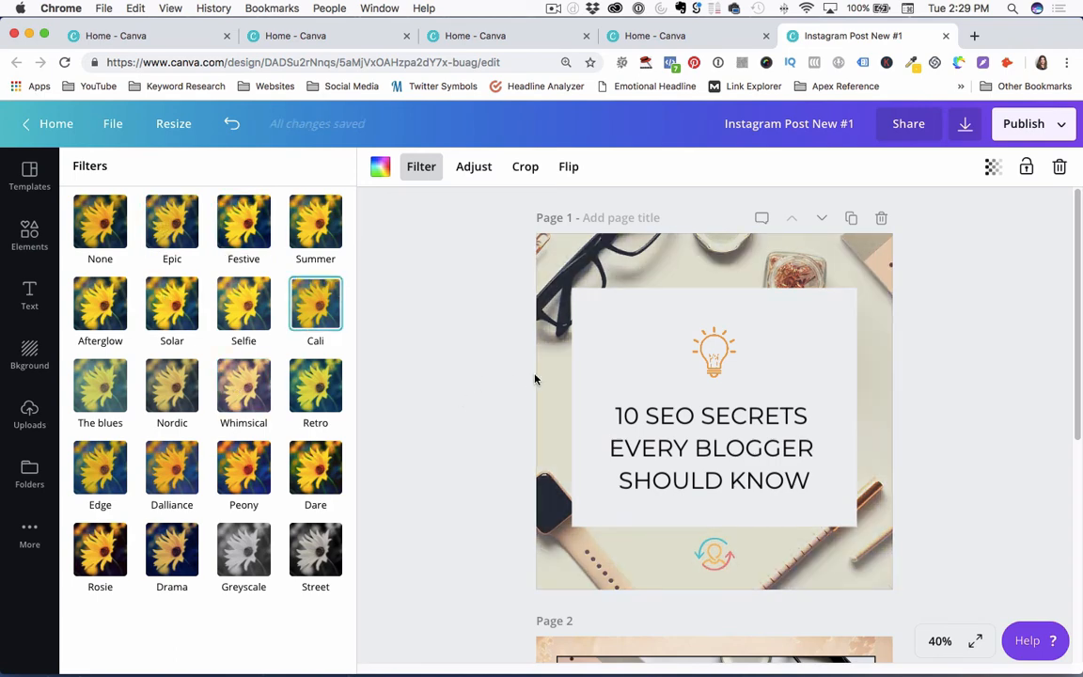
click(423, 299)
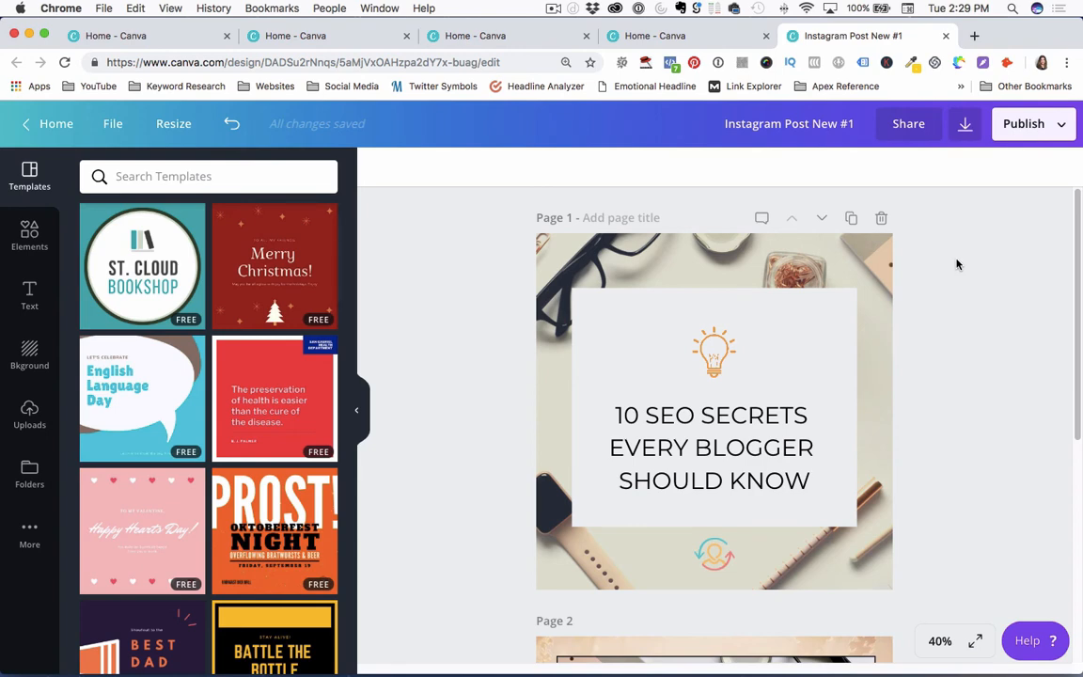
Examine the download file types, the publishing destinations and the file commands available for the design.
click(964, 125)
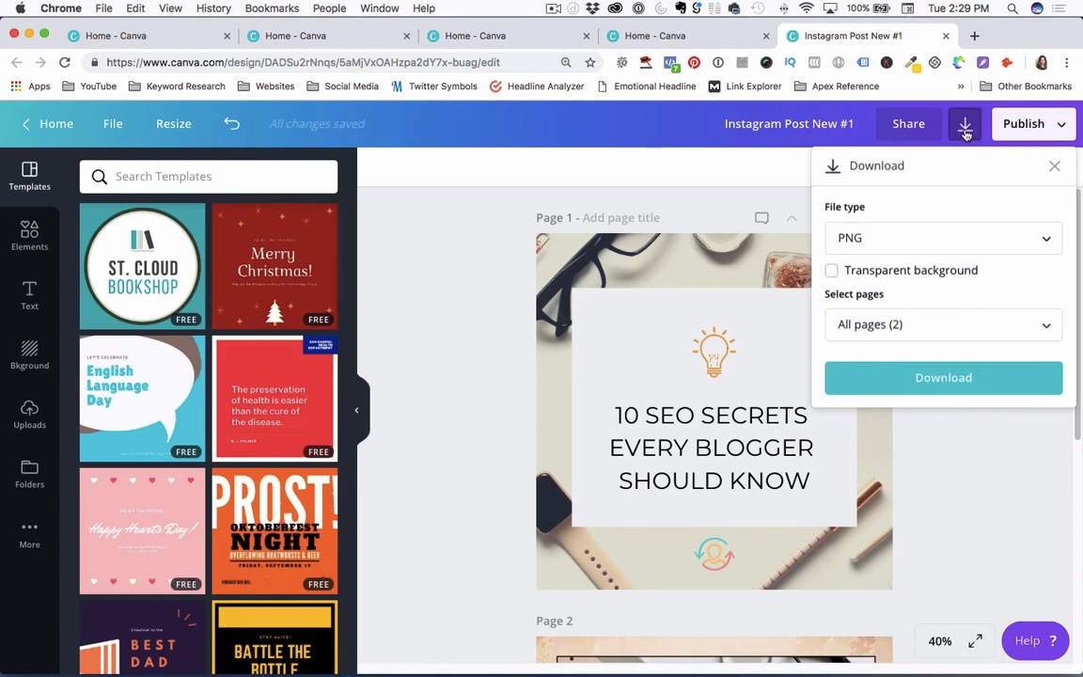
click(901, 238)
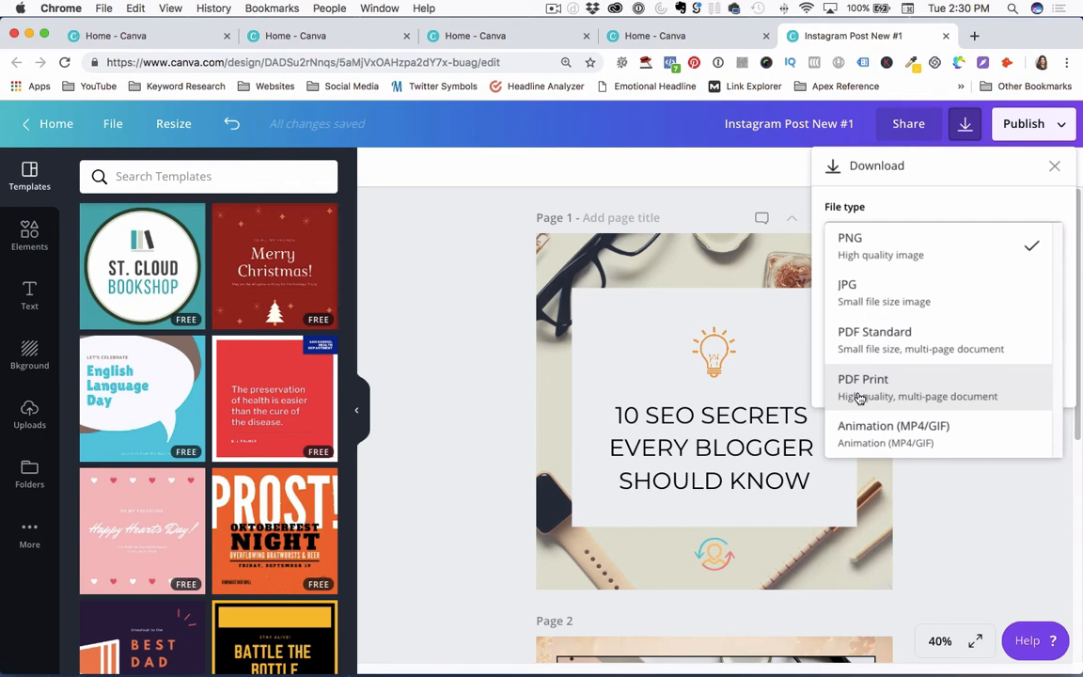
click(799, 450)
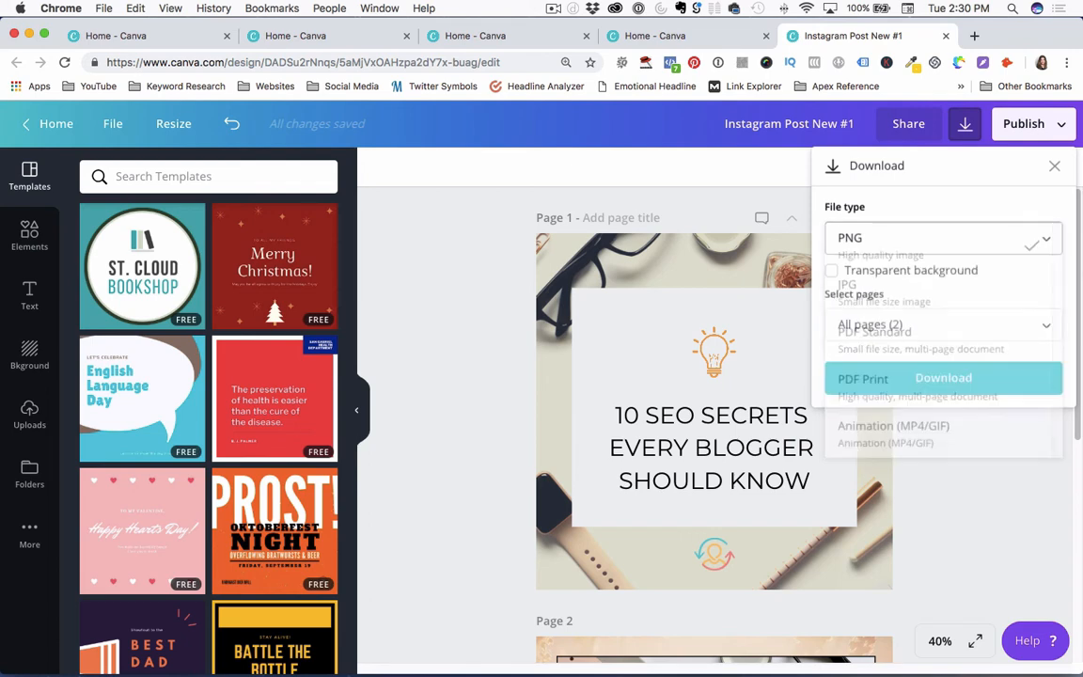
click(969, 520)
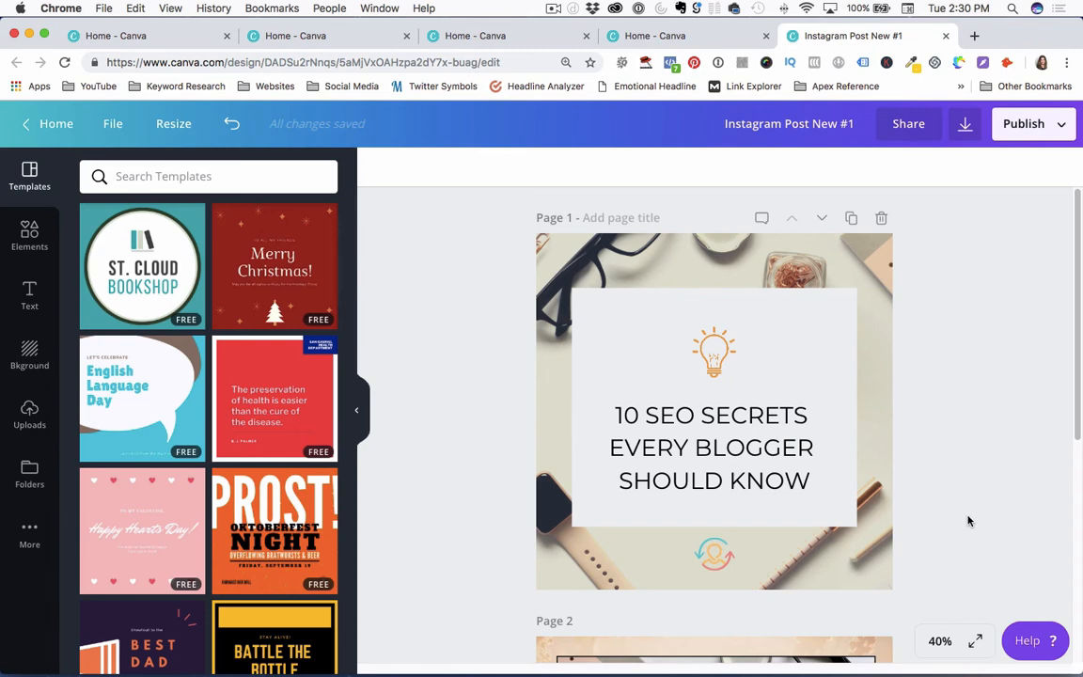
click(1024, 123)
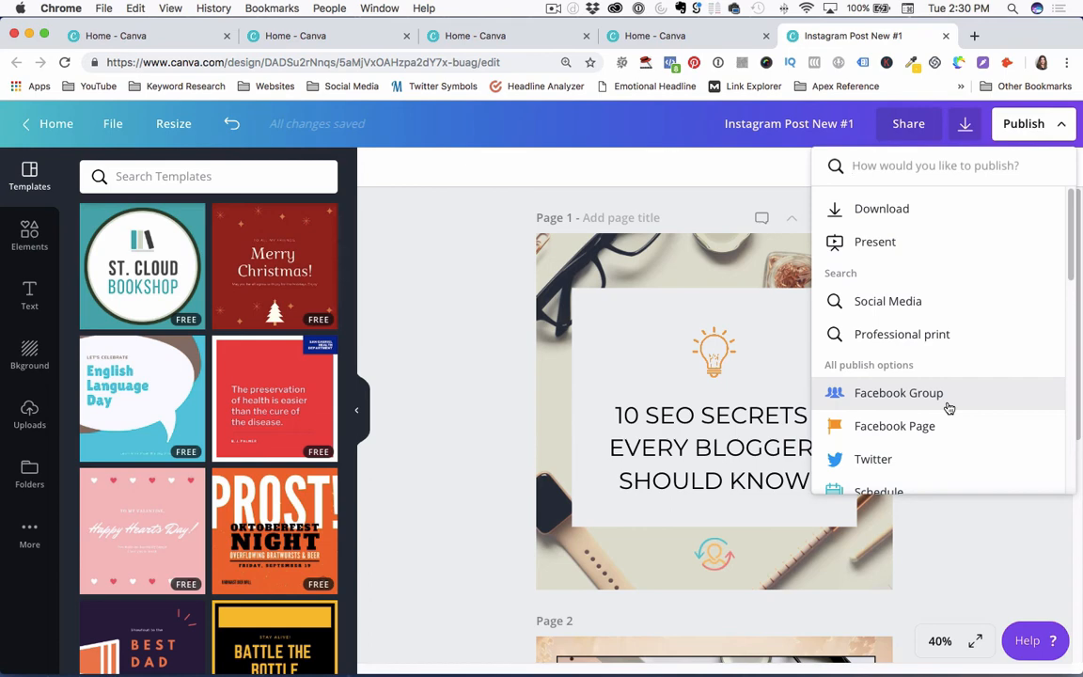
click(960, 546)
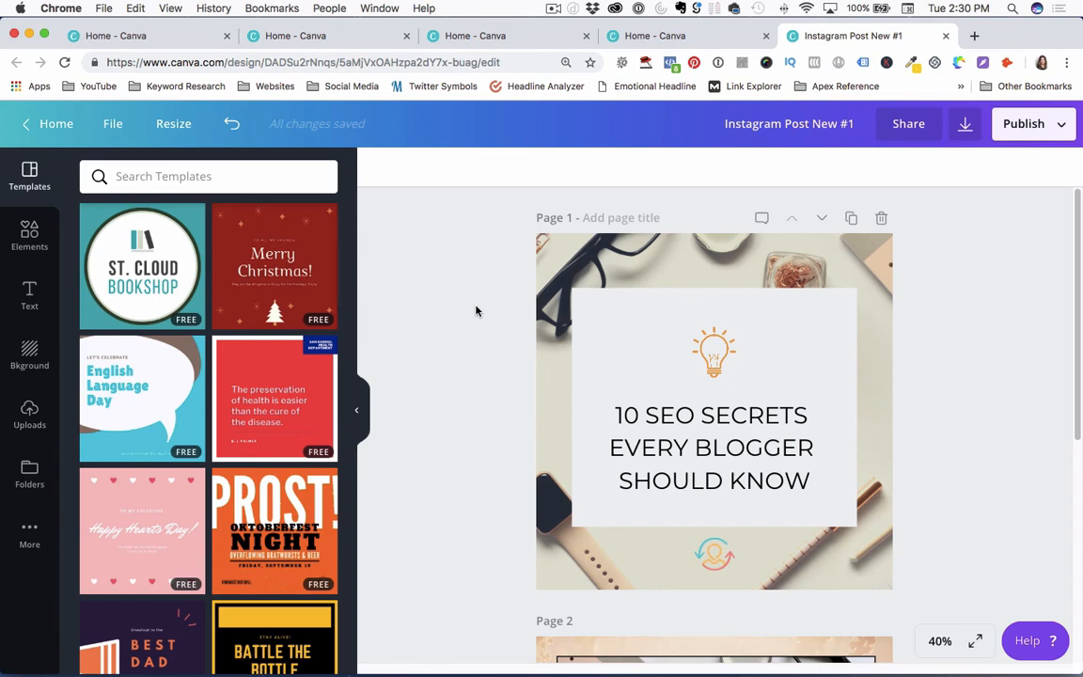
click(113, 124)
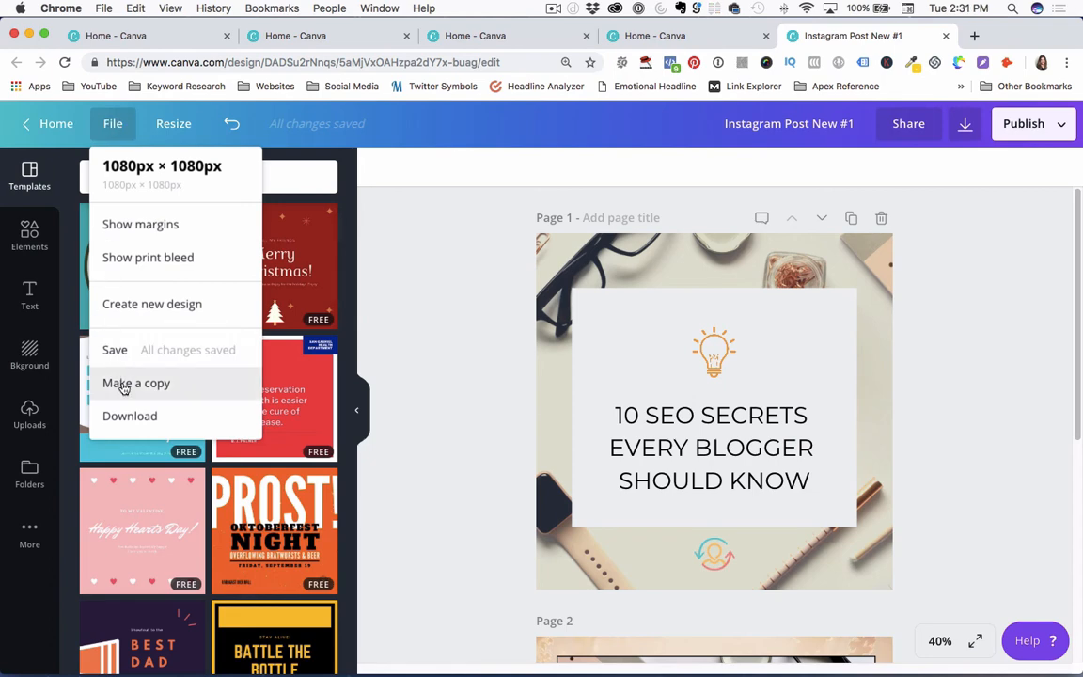
click(411, 220)
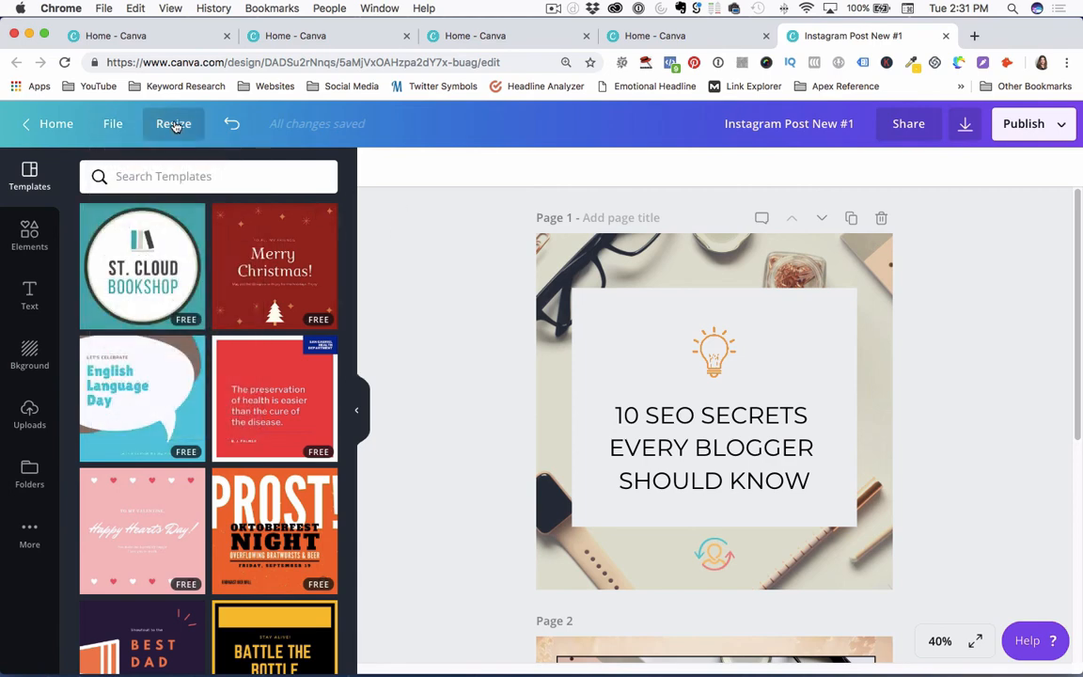
Create a resized copy of the design with custom dimensions of 725 × 1104 px.
click(175, 125)
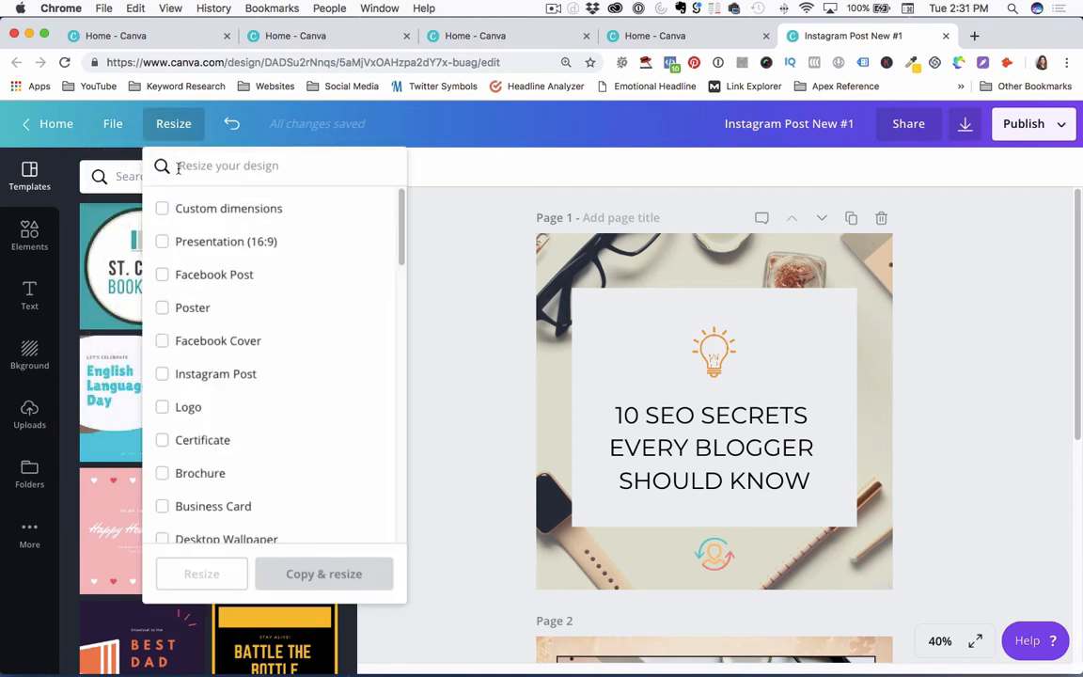
click(166, 210)
click(201, 249)
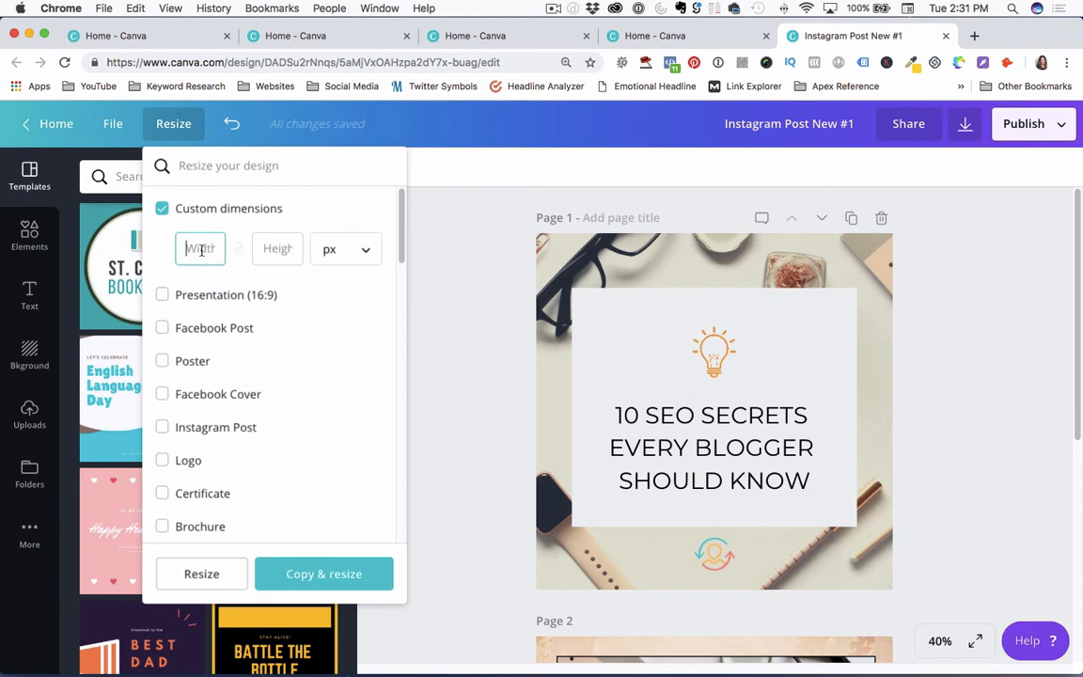
text(725)
key(Tab)
text(1104)
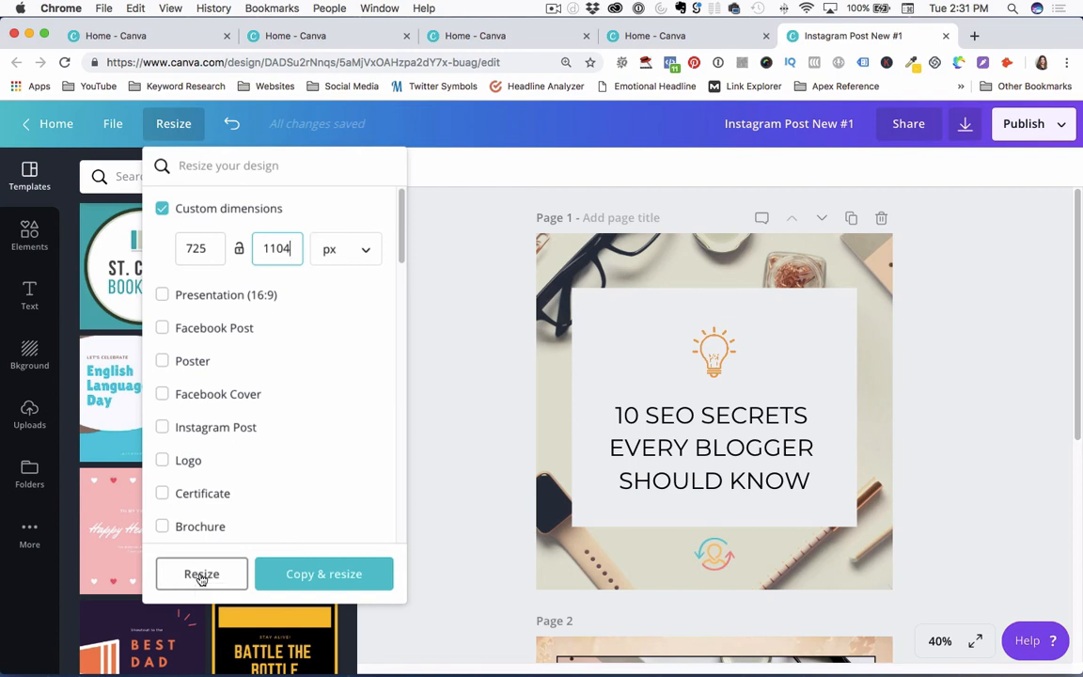
click(308, 575)
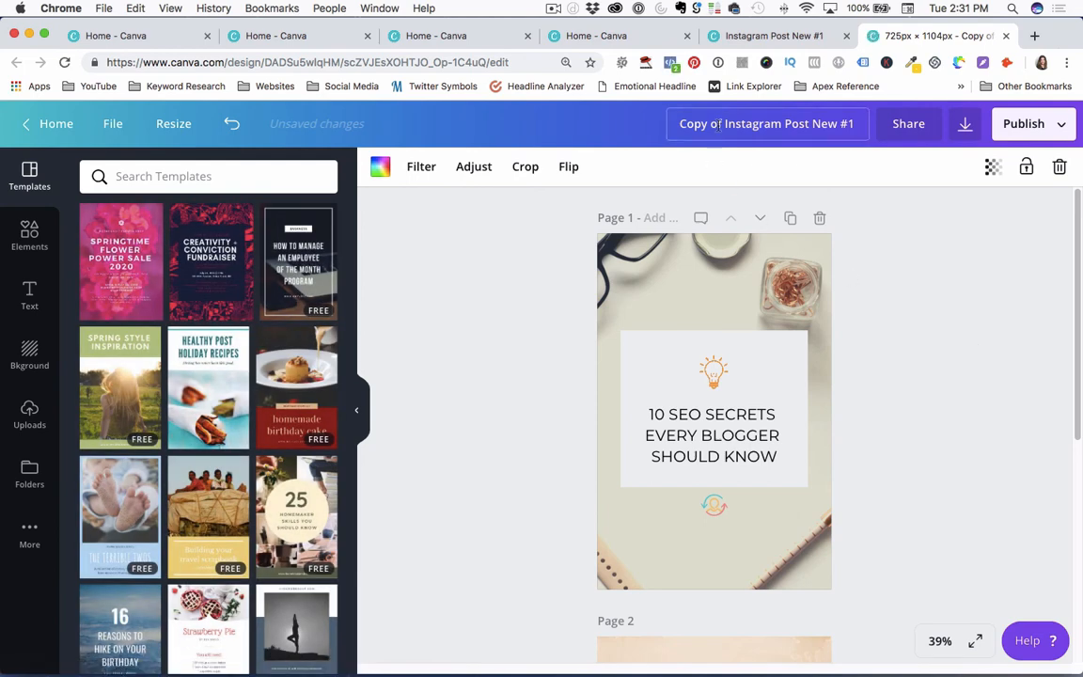
Rename the resized copy as "Pin New #1".
drag(782, 123, 677, 116)
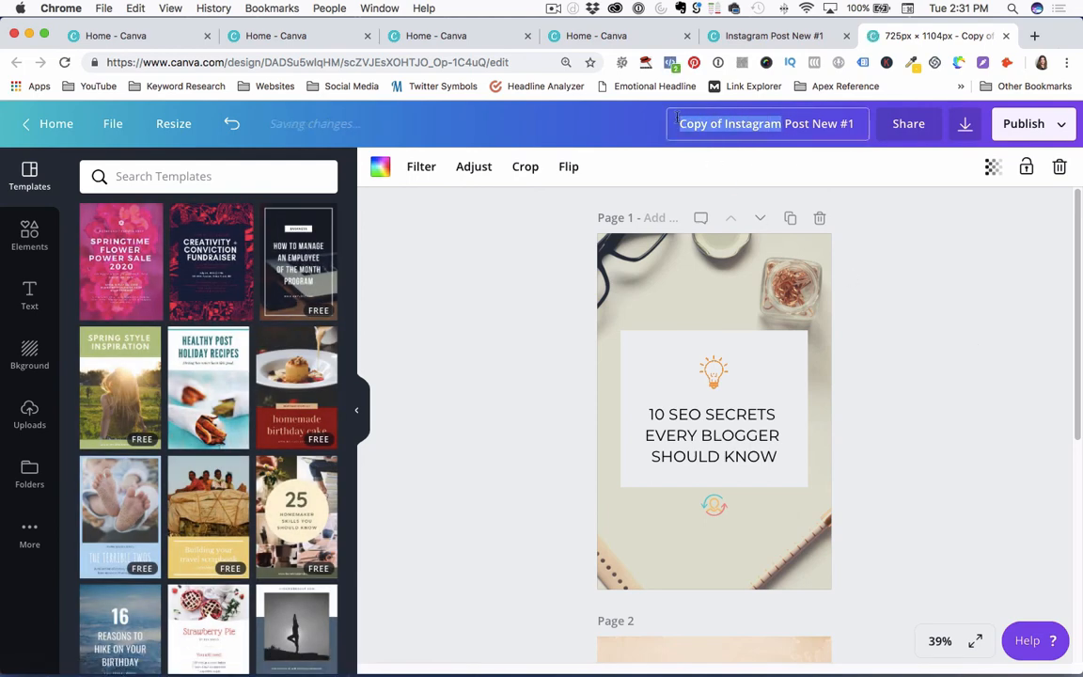
text(Pin)
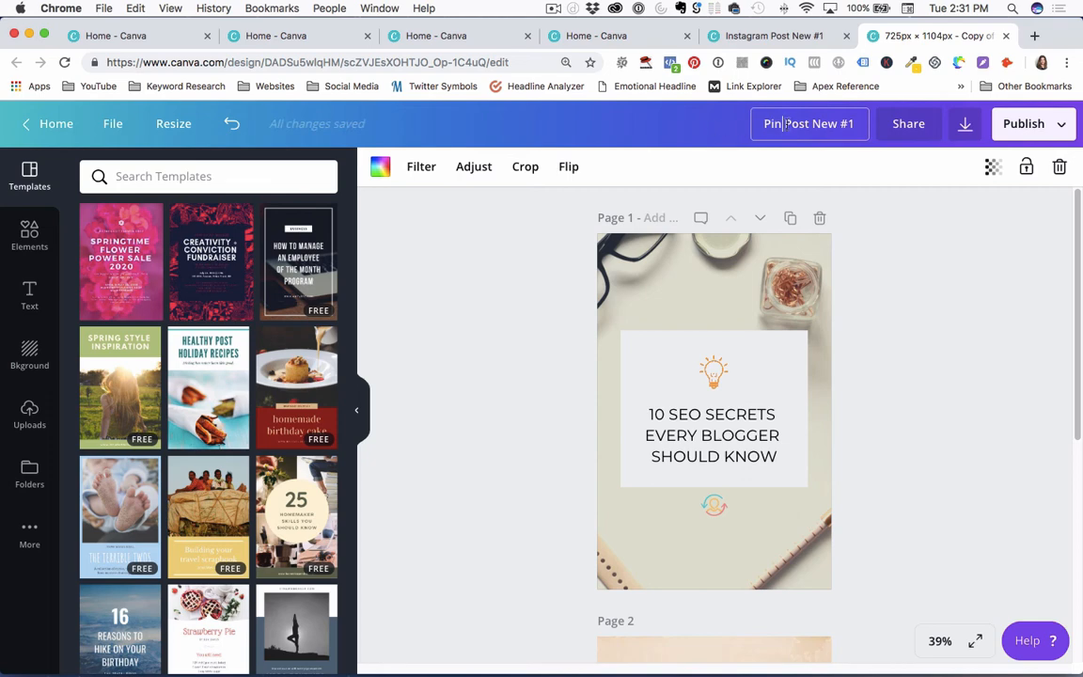
double_click(798, 124)
key(BackSpace)
click(867, 296)
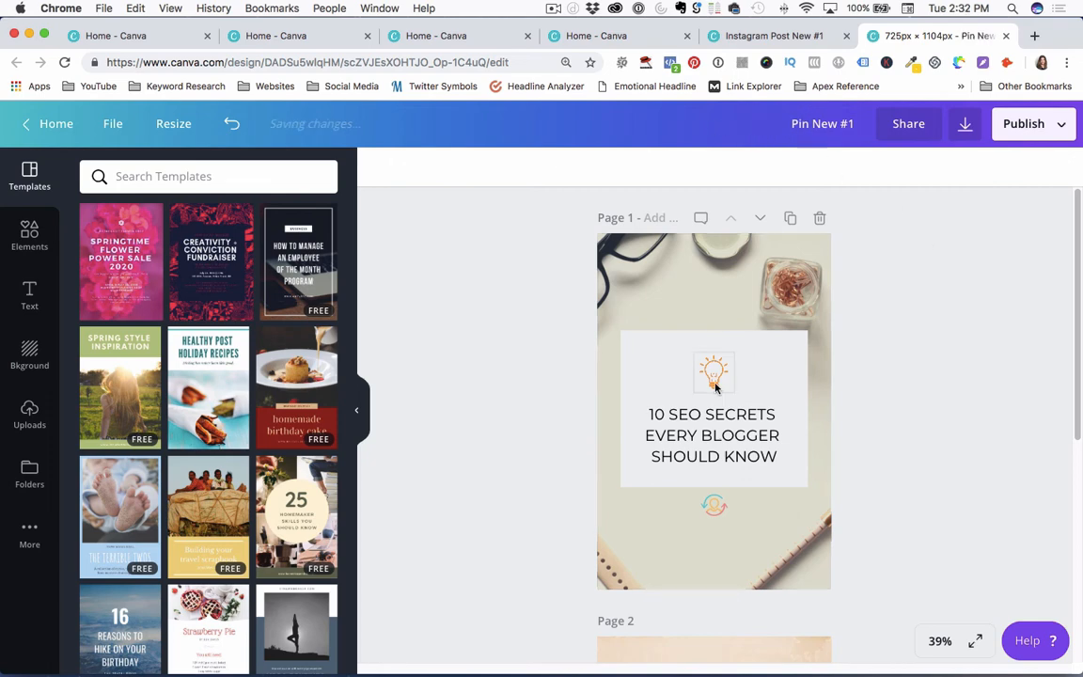
Widen the pale box behind the title past both page edges and extend its lower edge to a height of 563.
click(634, 368)
drag(616, 408, 583, 406)
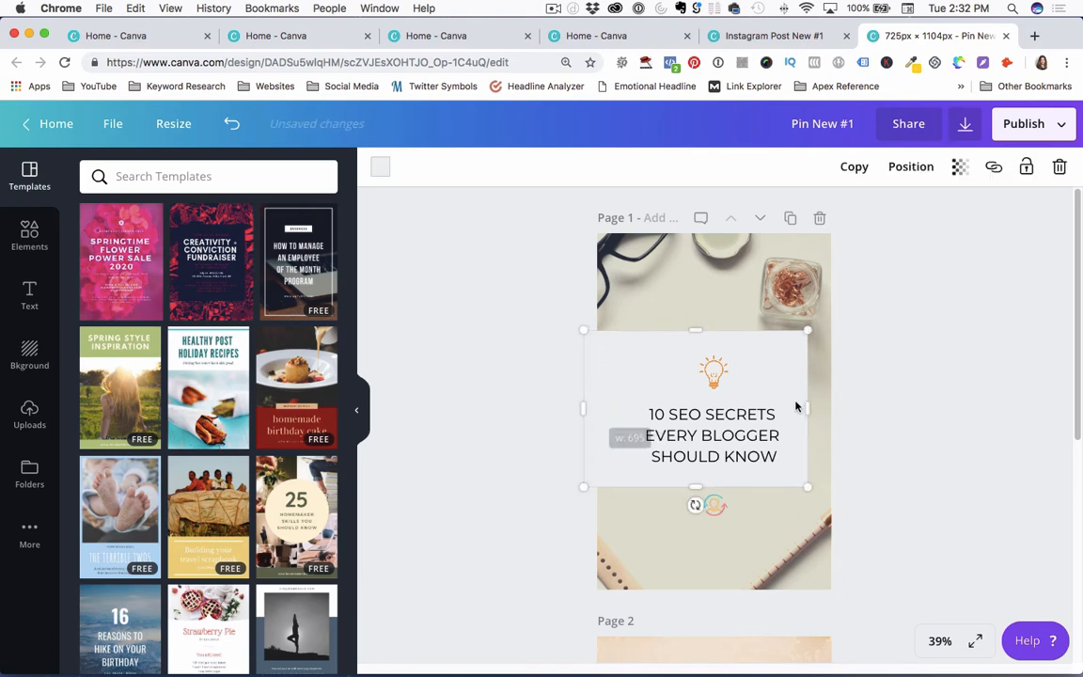
drag(808, 408, 836, 407)
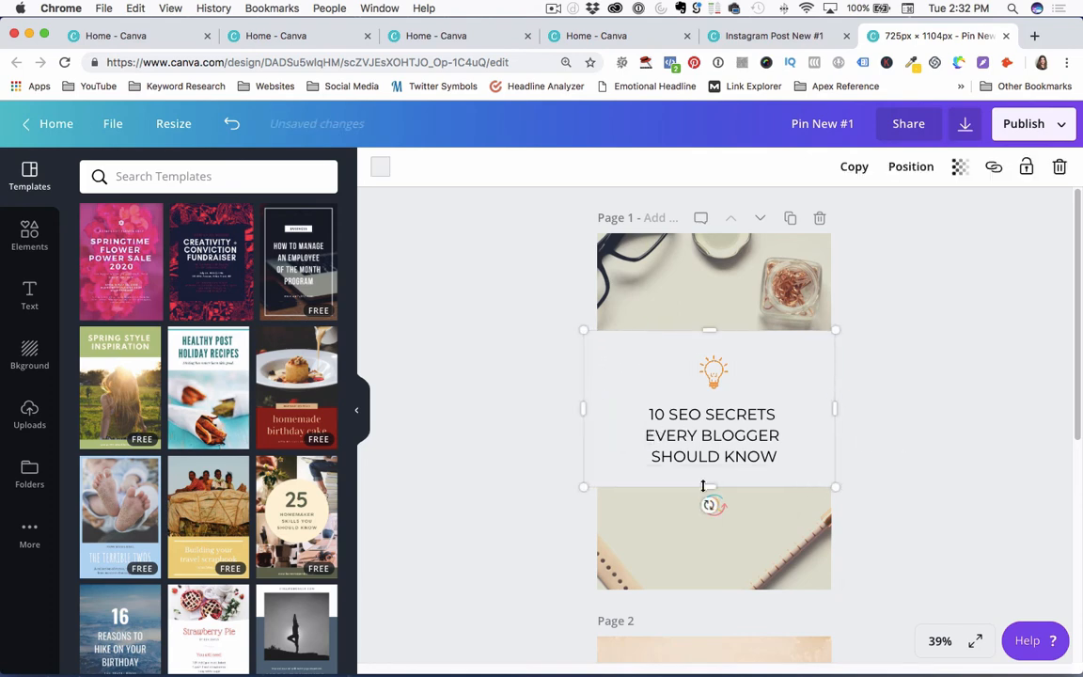
drag(709, 489, 707, 513)
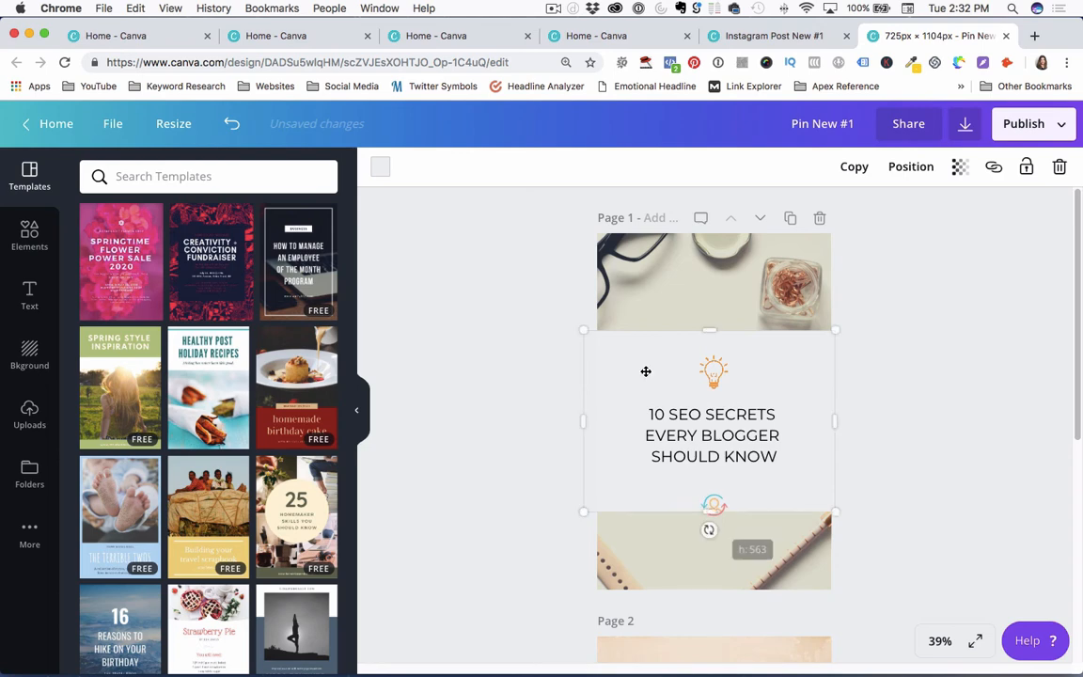
click(584, 389)
Enlarge the title text to size 47.5 and widen its text box so the title wraps onto three lines.
click(683, 428)
click(683, 428)
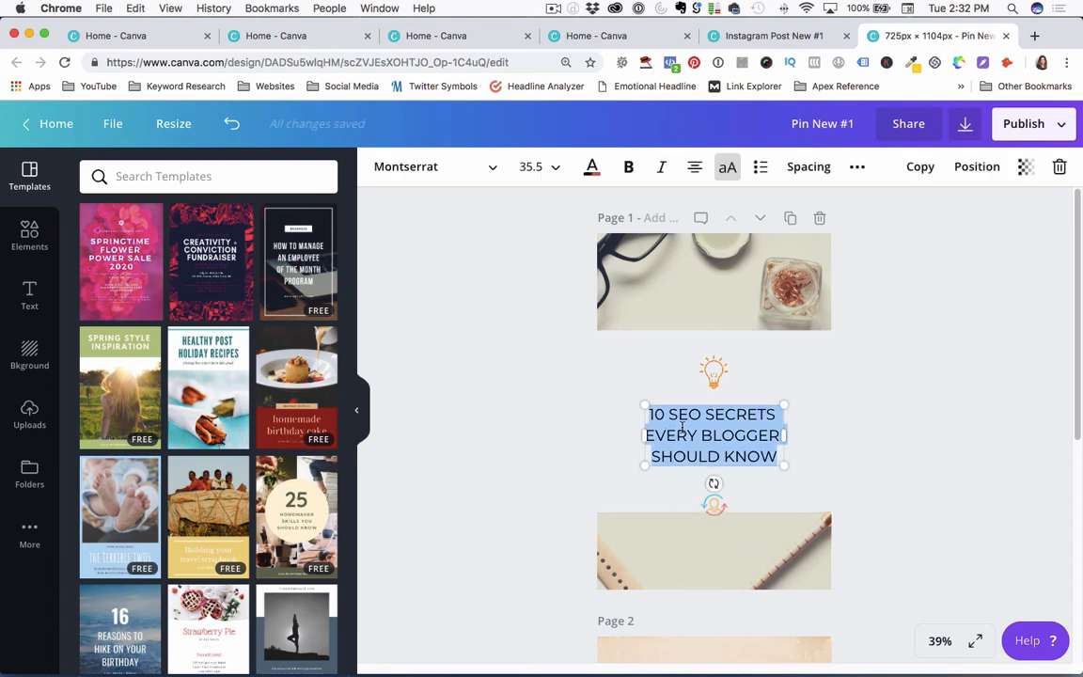
key(ctrl+shift+period)
key(ctrl+shift+period)
key(ctrl+shift+period)
key(ctrl+shift+period)
key(ctrl+shift+period)
key(ctrl+shift+period)
key(ctrl+shift+period)
key(ctrl+shift+period)
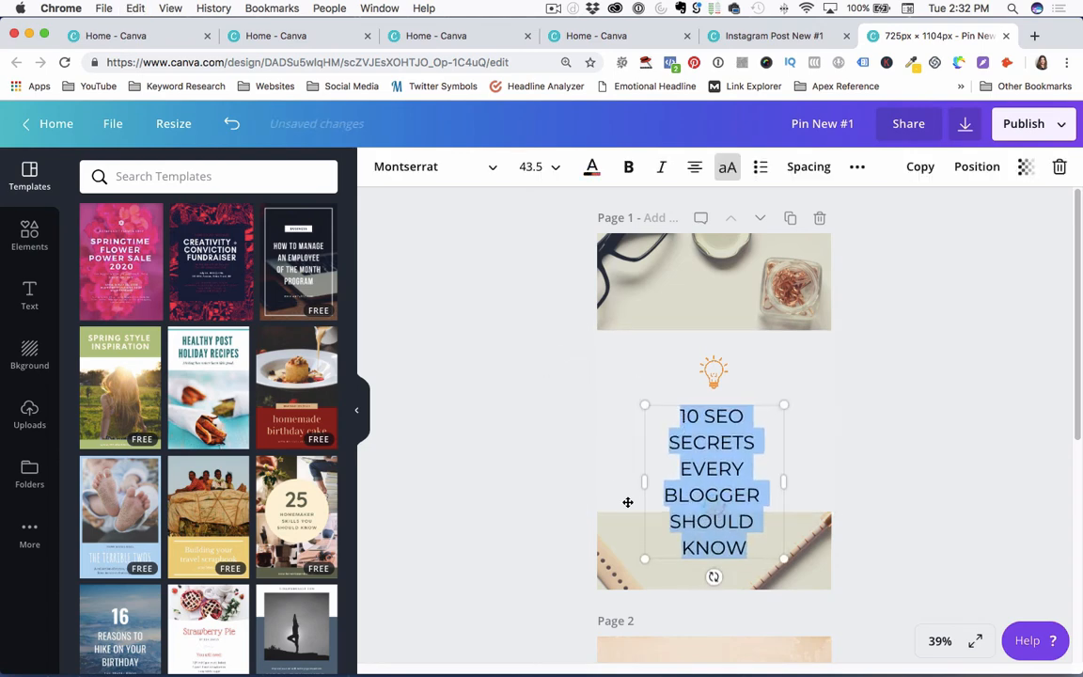
drag(644, 482, 618, 480)
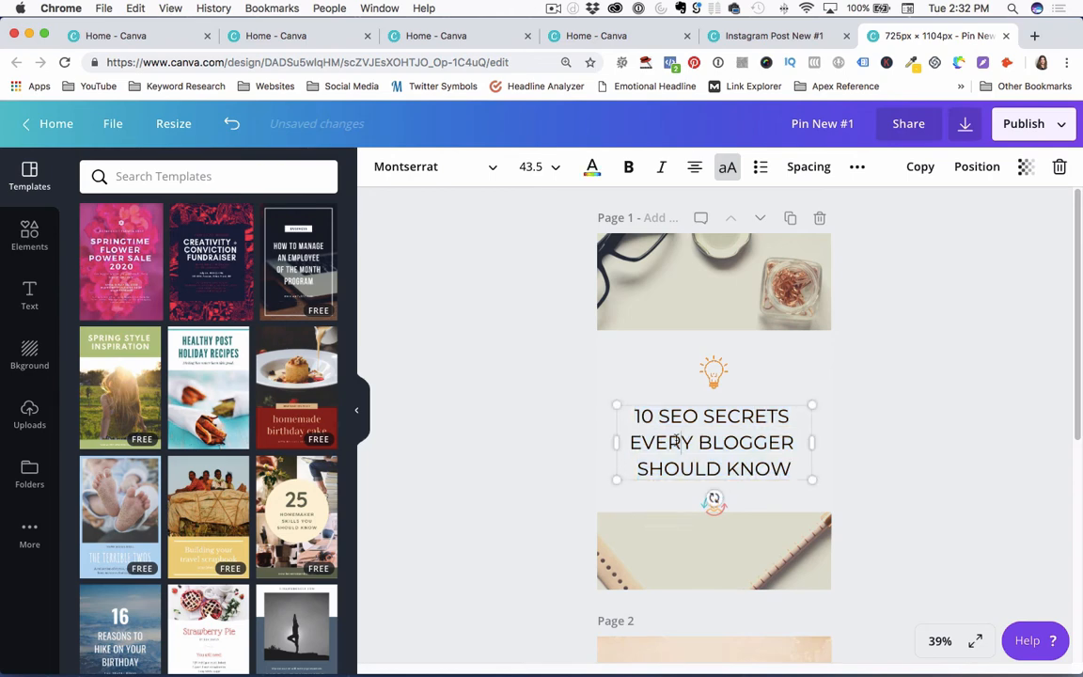
key(ctrl+shift+period)
key(ctrl+shift+period)
key(ctrl+shift+period)
key(ctrl+shift+period)
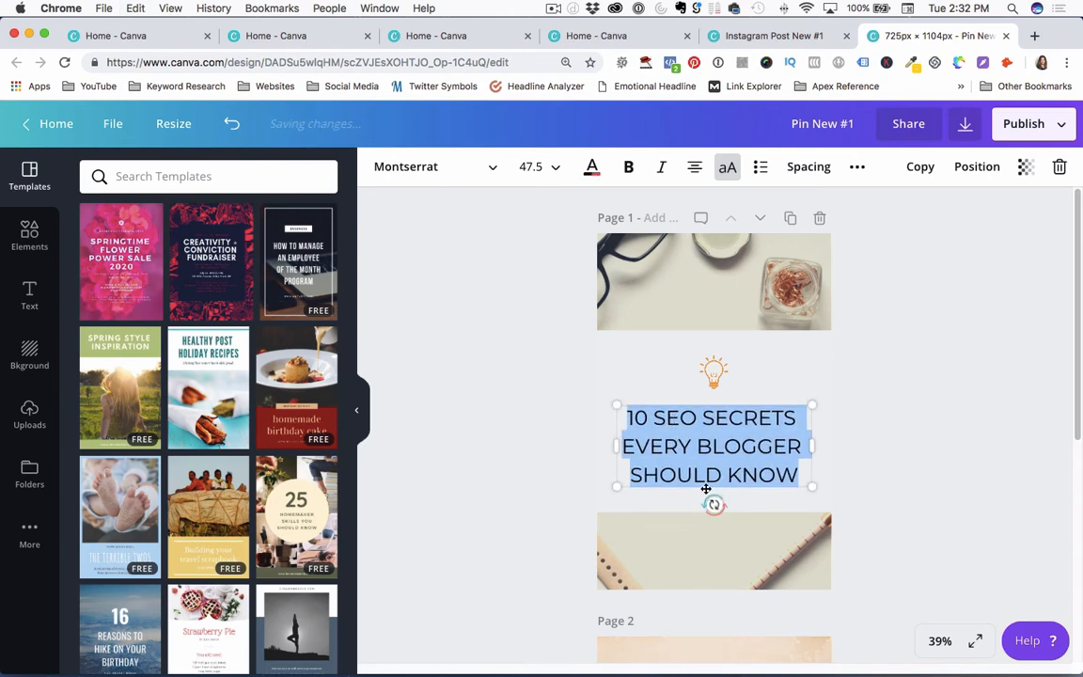
Change the title's font to Montserrat Semi-Bold.
click(440, 169)
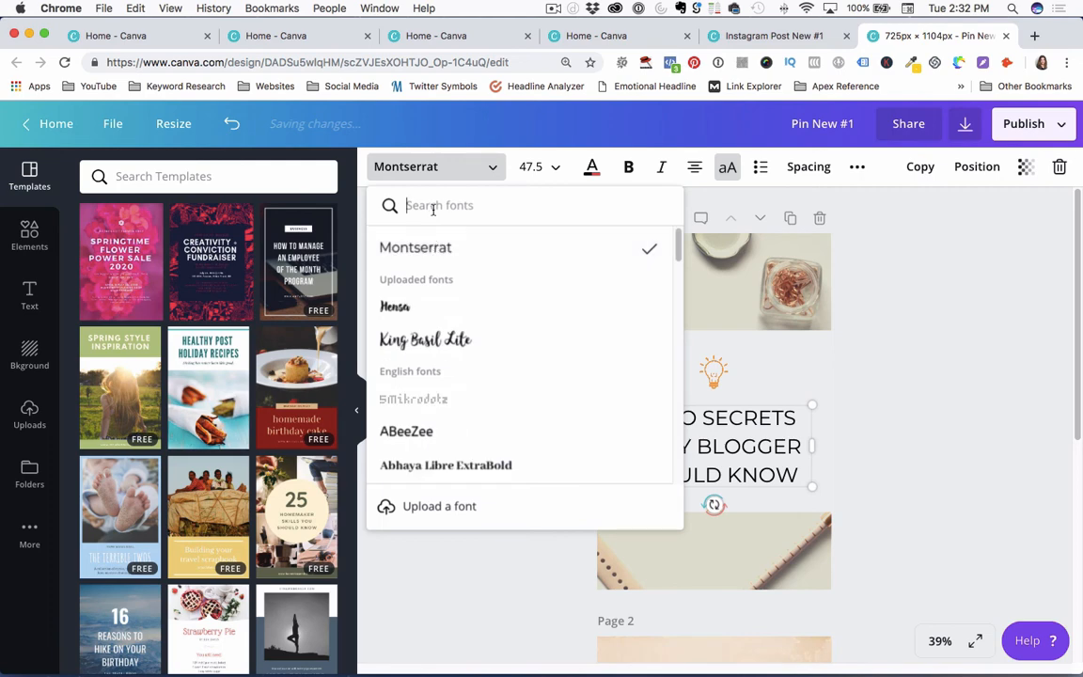
text(montserrat)
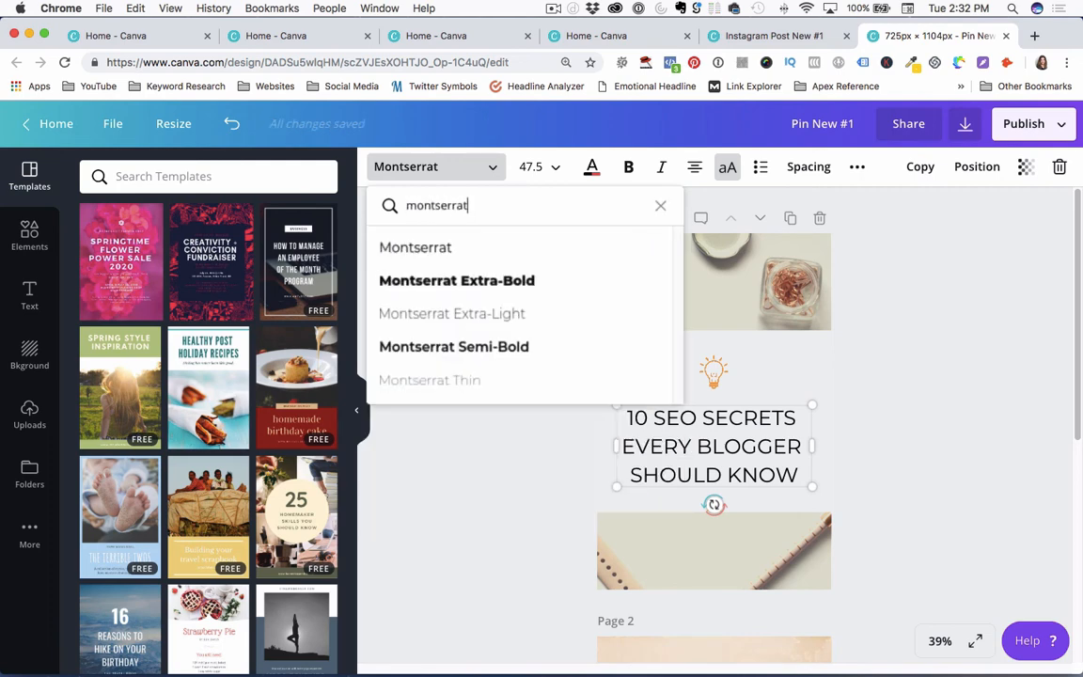
click(453, 346)
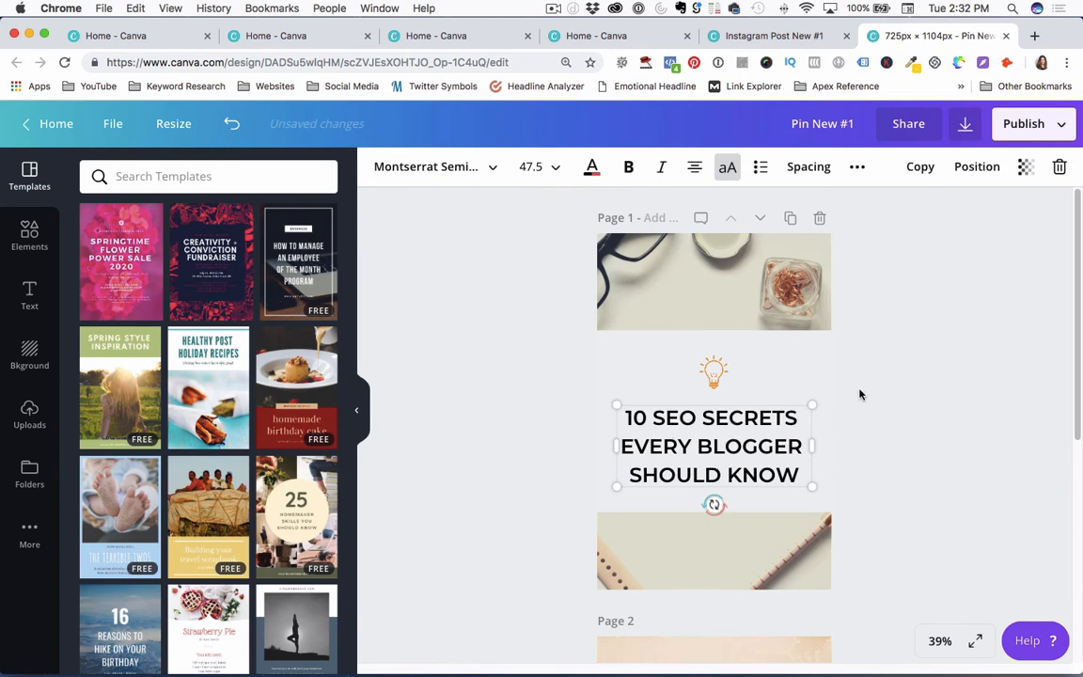
Delete the lightbulb icon and move the title up into the freed space.
click(714, 367)
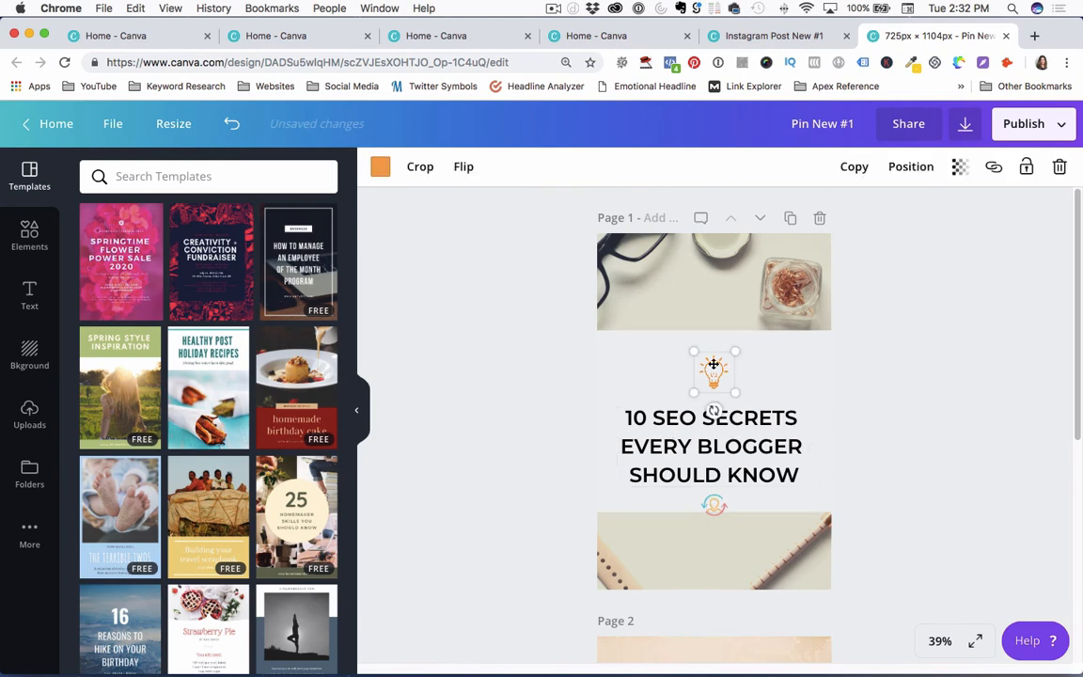
key(Delete)
click(711, 508)
click(713, 485)
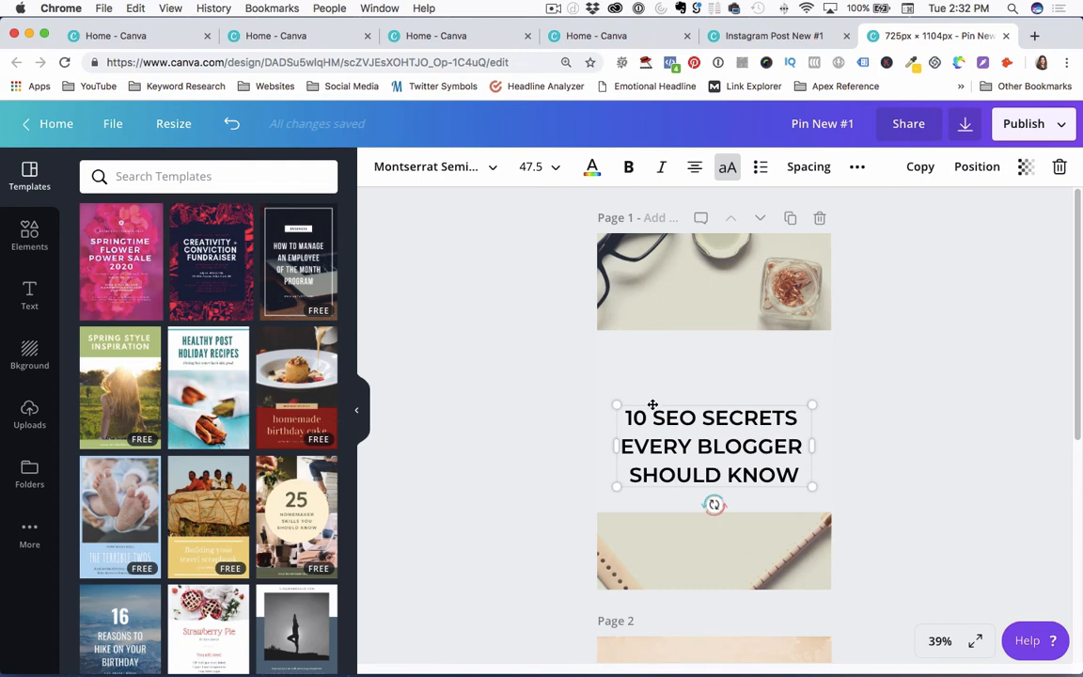
drag(654, 407, 658, 357)
Enlarge the title to size 55.5 in a slightly wider text box and start a new line before "EVERY".
double_click(755, 412)
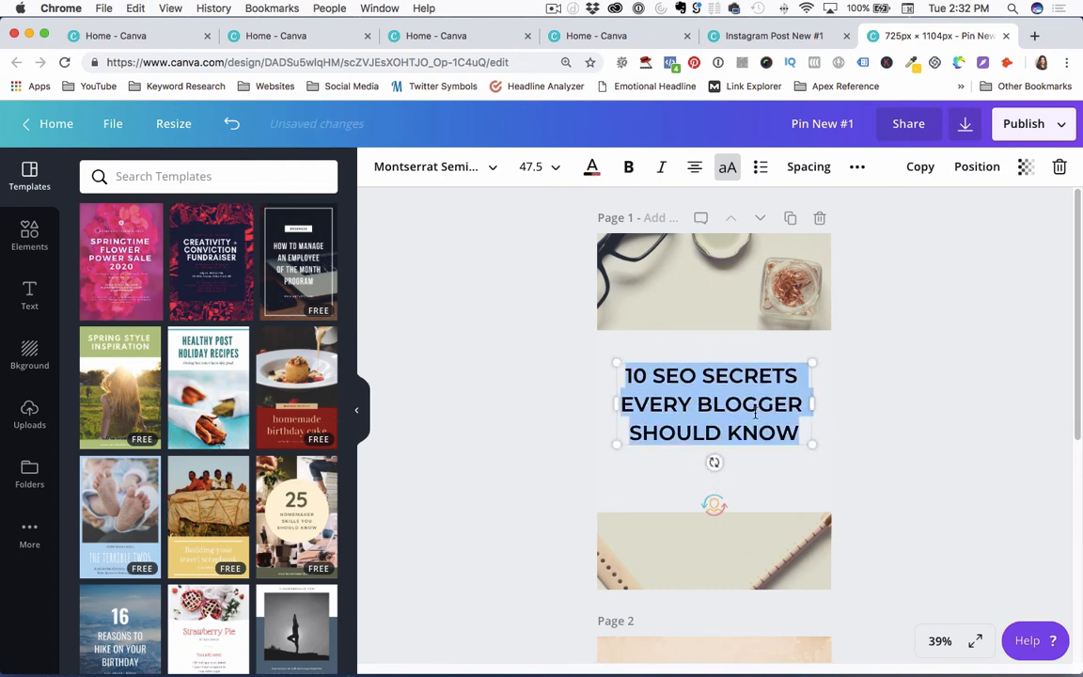
key(super+shift+period)
key(super+shift+period)
key(super+shift+period)
key(super+shift+period)
key(super+shift+period)
key(super+shift+period)
key(super+shift+period)
key(super+shift+period)
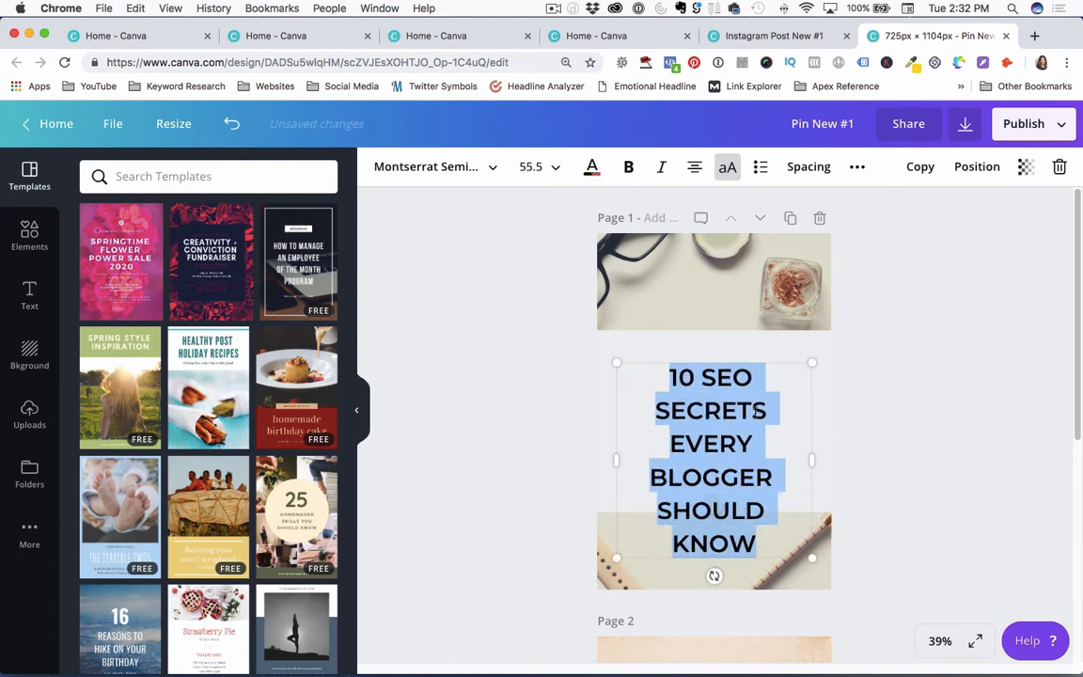
drag(614, 456, 604, 456)
click(740, 412)
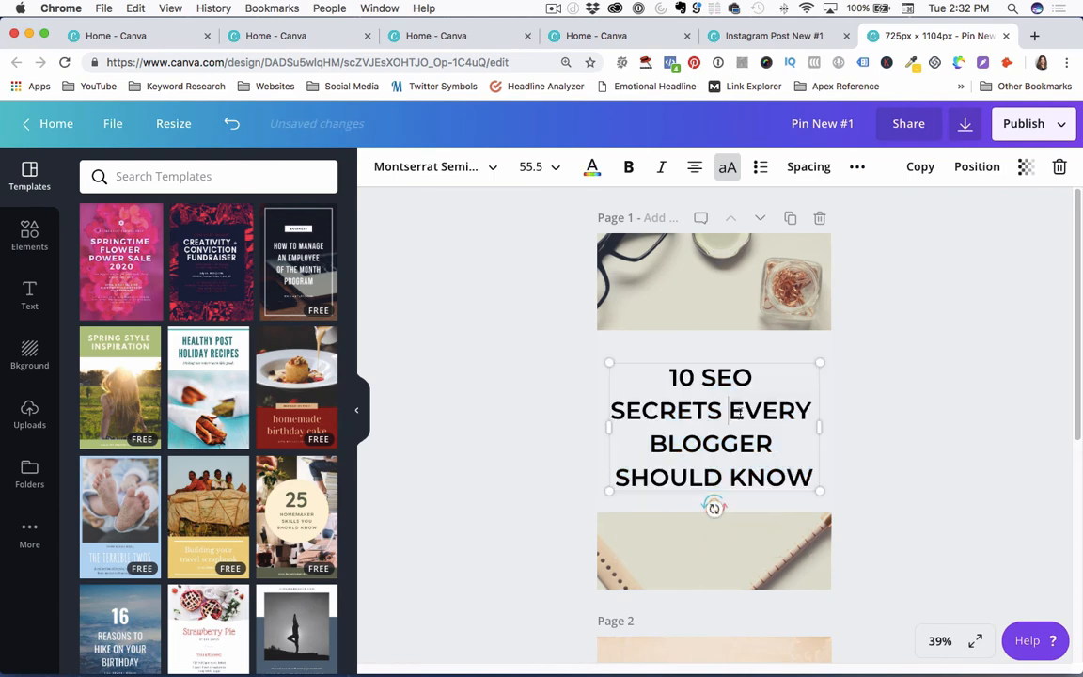
key(Return)
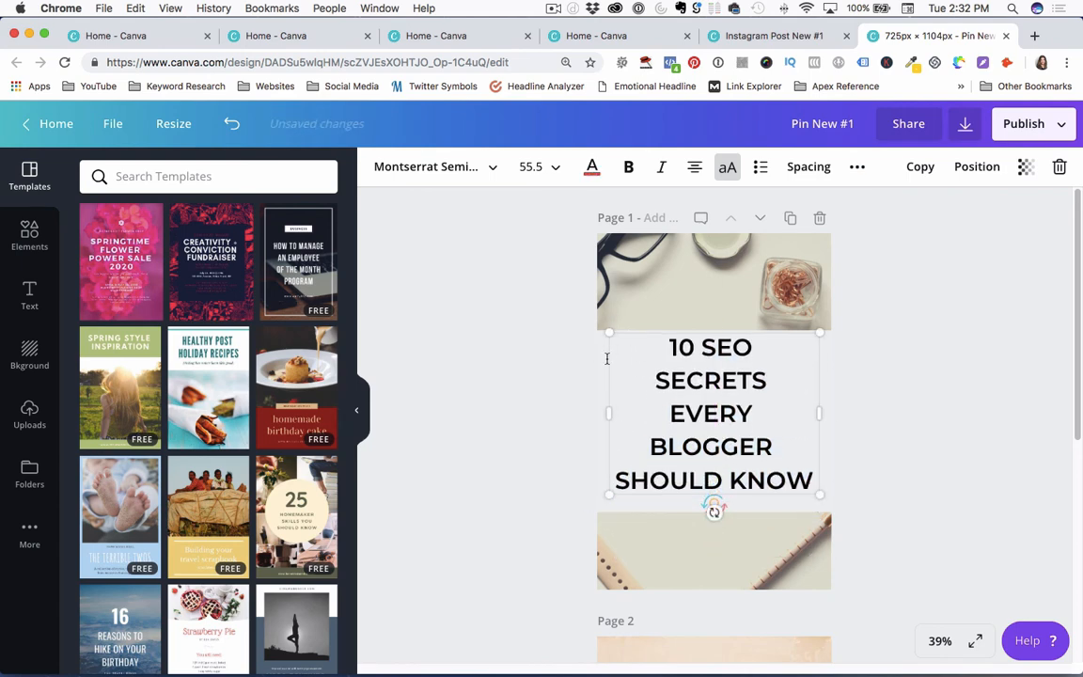
Extend the pale box upward and narrow it to a width of about 636 so it fits within the page.
click(828, 359)
drag(715, 327, 716, 308)
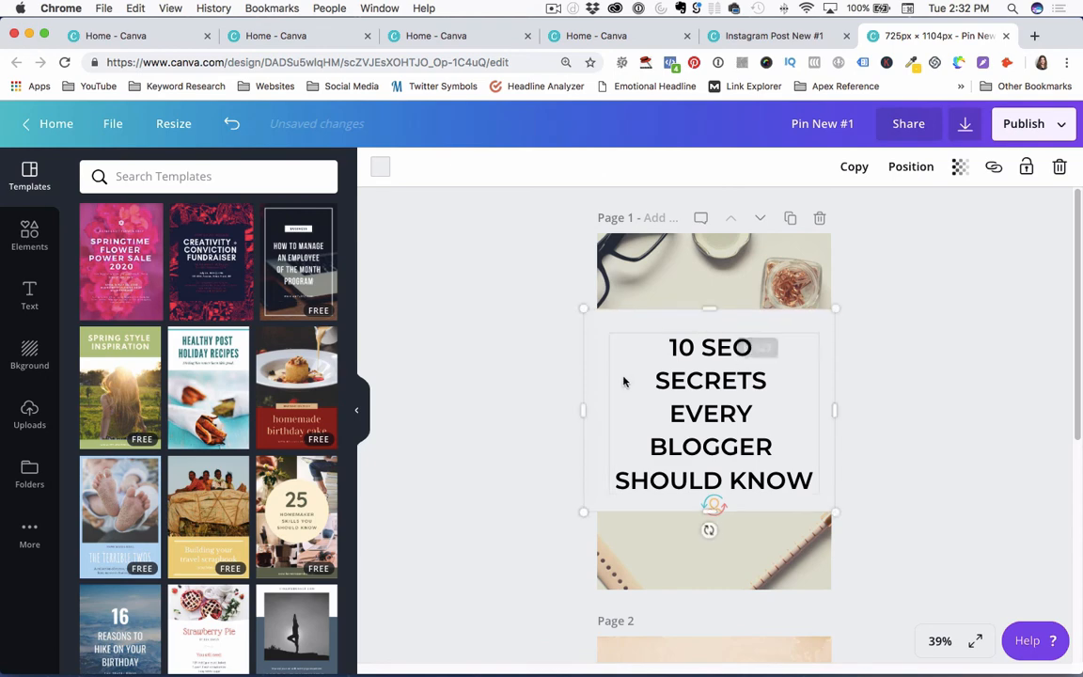
drag(583, 410, 612, 408)
drag(835, 410, 819, 407)
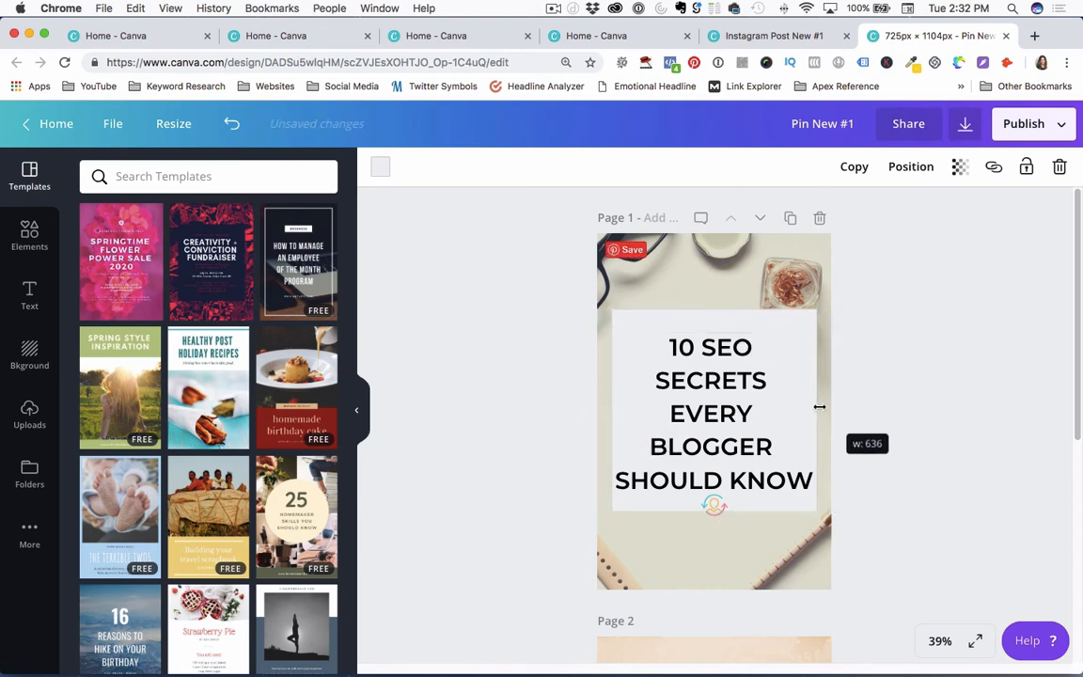
Start a new line before "KNOW" and move the title up so it overlaps the pale box's upper edge.
click(712, 489)
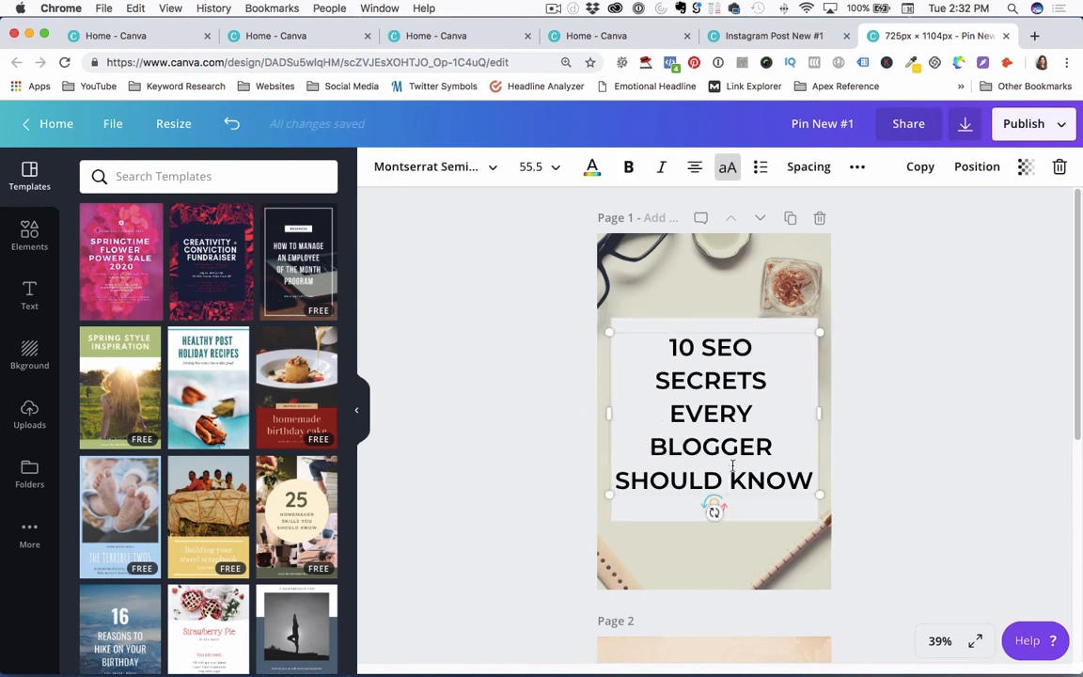
click(732, 468)
key(Return)
click(989, 418)
click(718, 384)
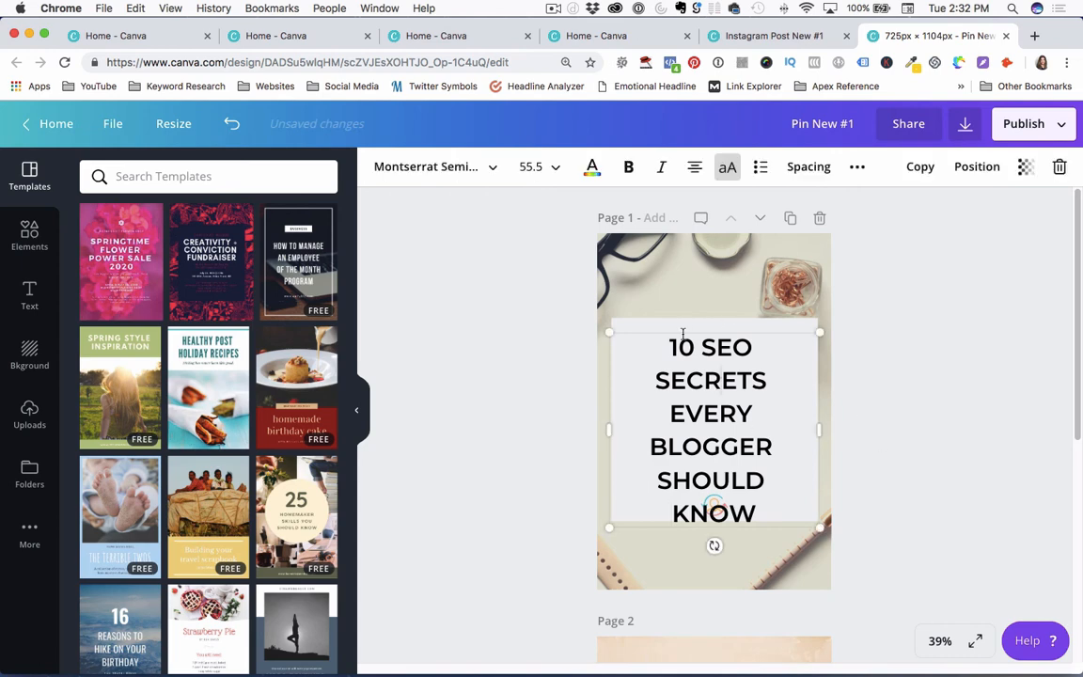
drag(682, 331, 696, 276)
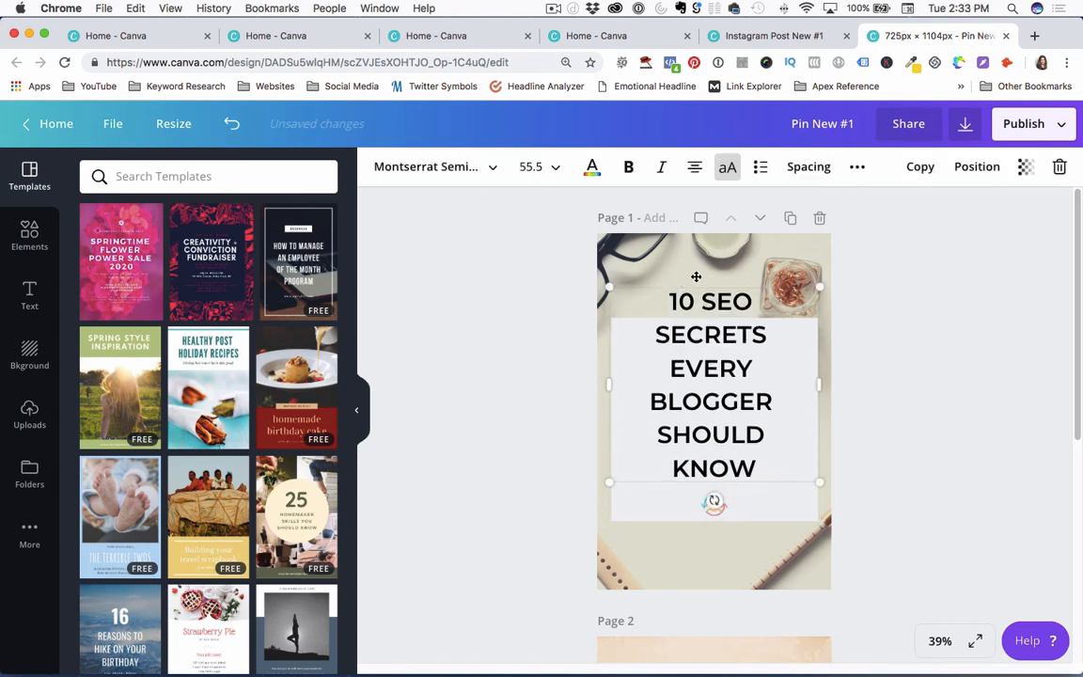
Reduce the title's line height to 1.19.
click(687, 301)
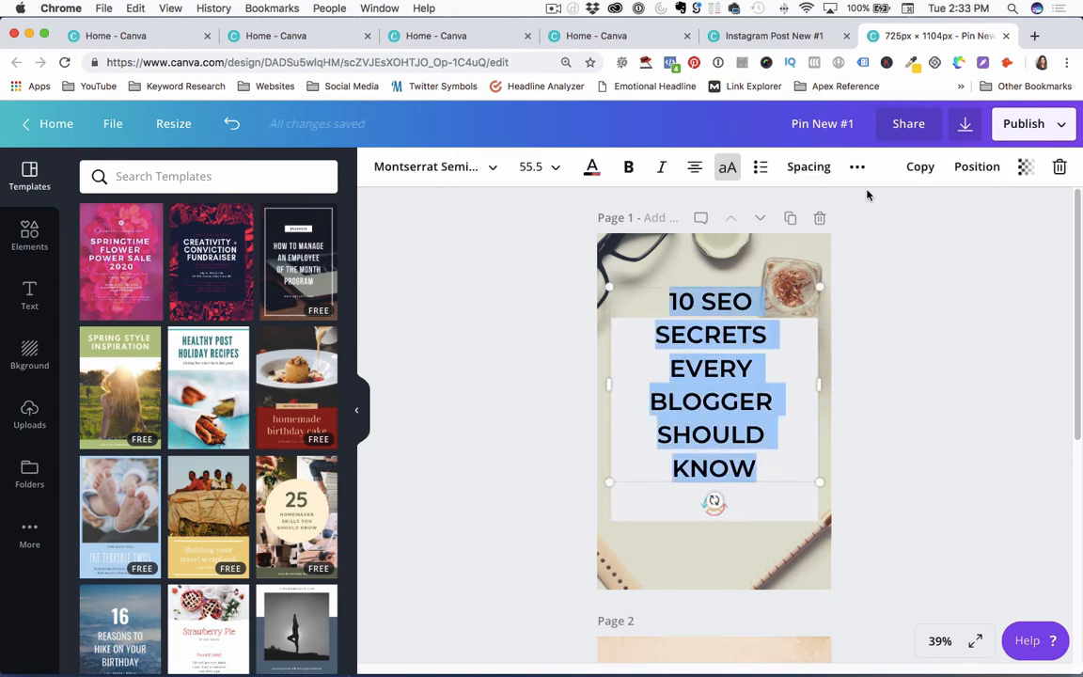
click(814, 174)
drag(939, 247, 927, 250)
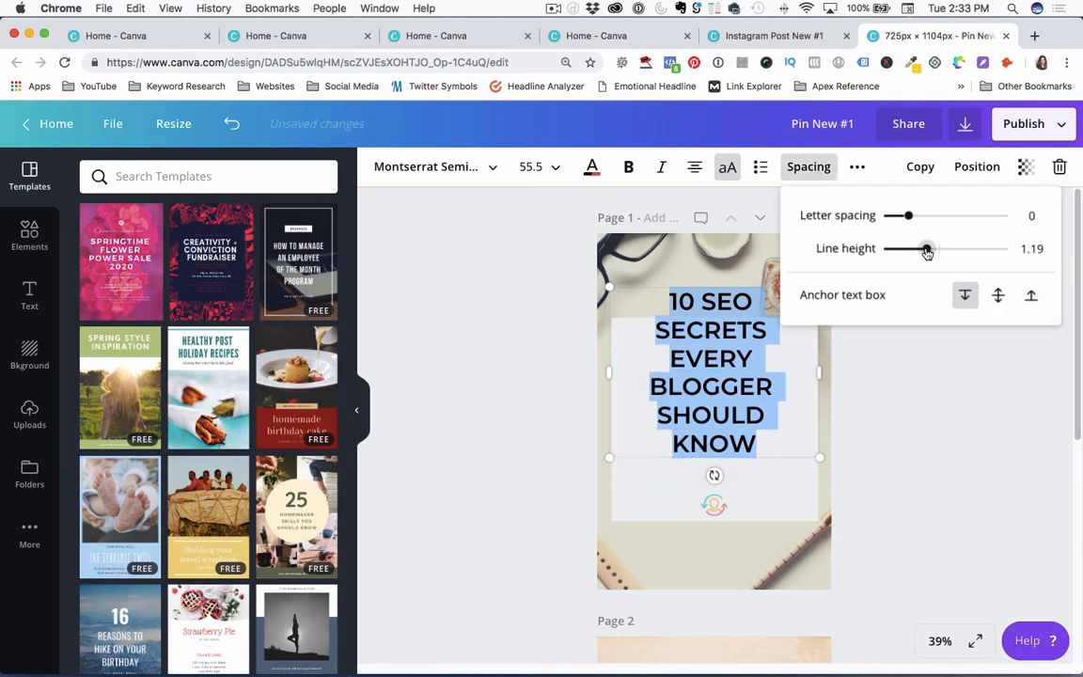
click(711, 299)
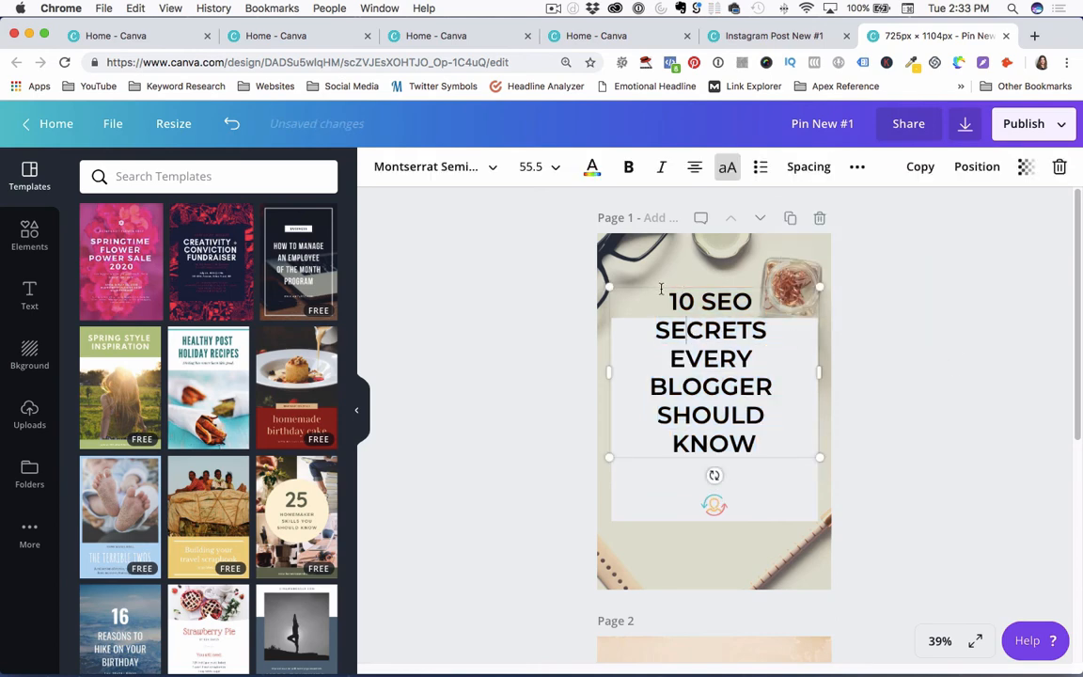
Duplicate the title text box and move the copy down to the lower half of the page.
click(921, 166)
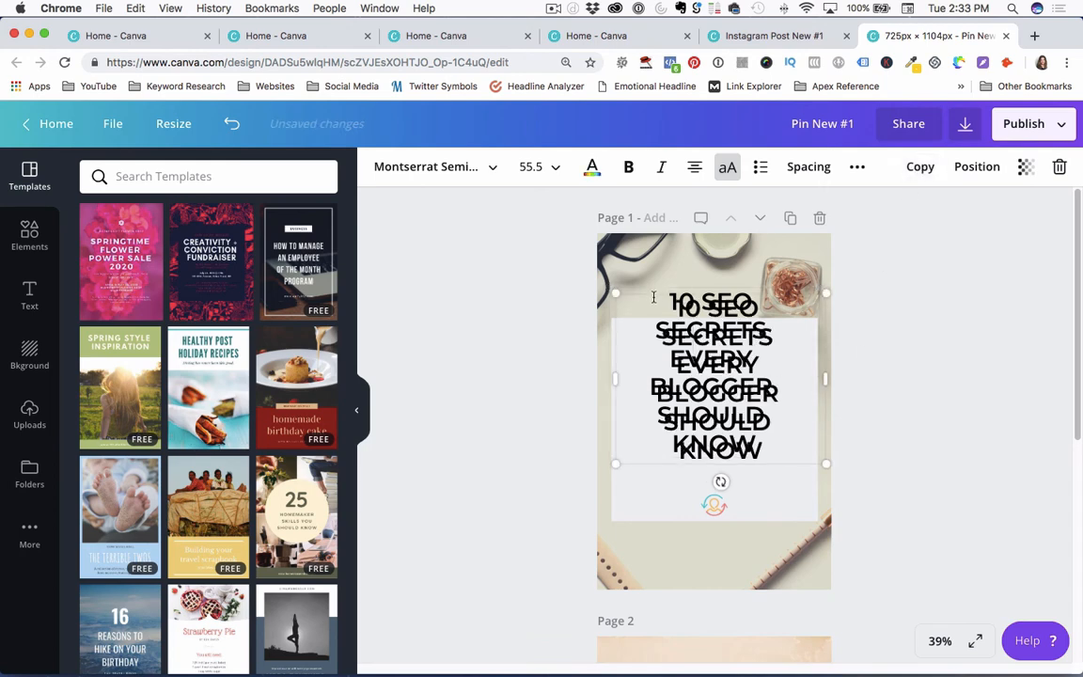
key(super+z)
click(687, 280)
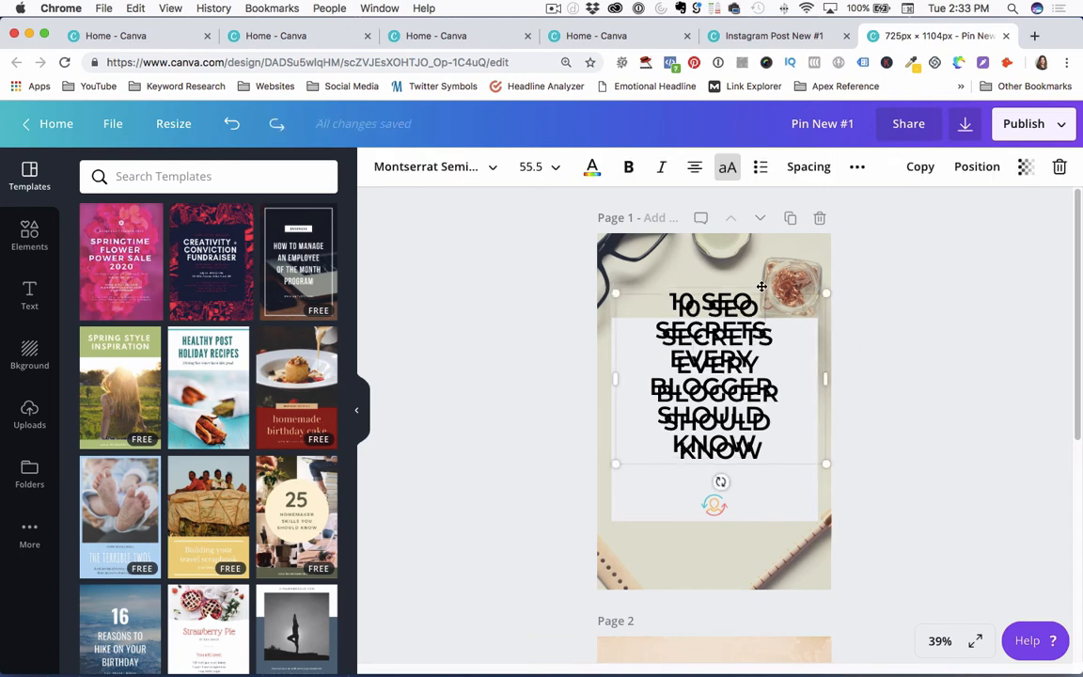
drag(683, 265, 755, 389)
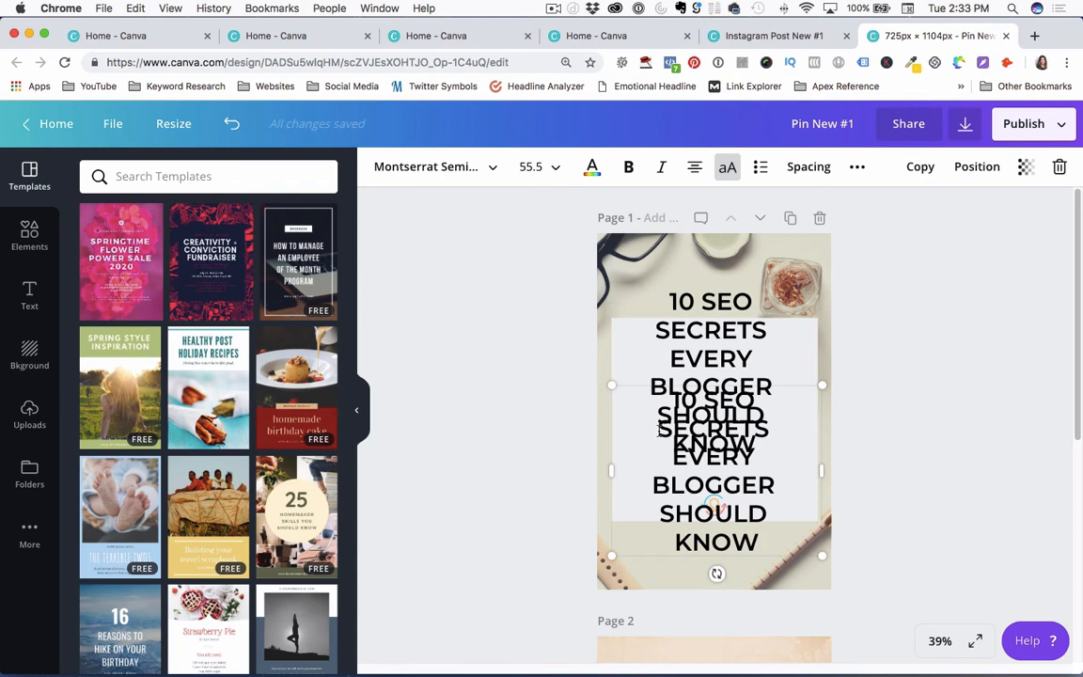
Duplicate the lower title copy and move the new copy down across the page's bottom edge.
click(658, 429)
key(super+d)
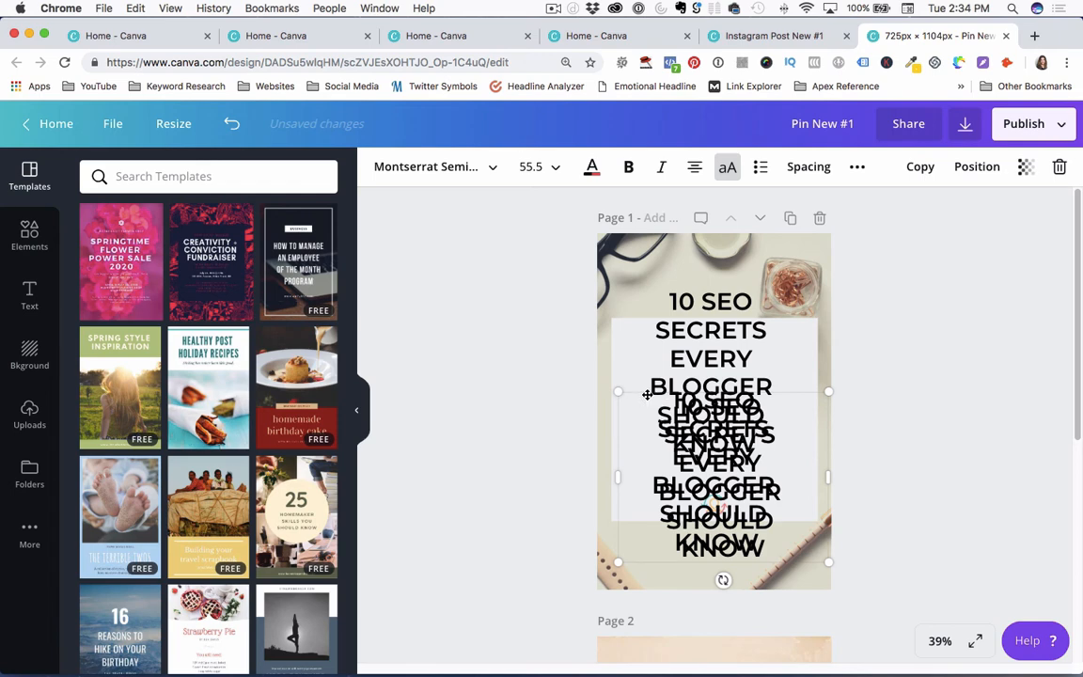
drag(623, 418, 612, 559)
Cut the lowest title copy down to "10 SEO" and move it to the top of the page.
double_click(655, 574)
key(shift+Down)
key(shift+Down)
key(BackSpace)
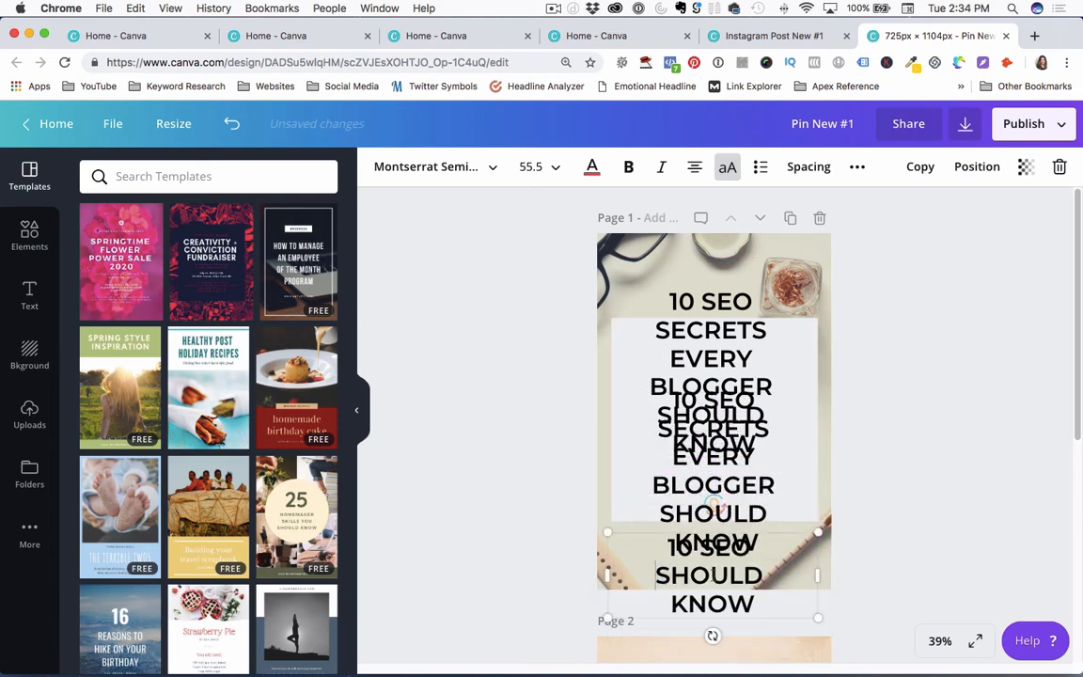
key(shift+Up)
drag(656, 576, 758, 607)
key(BackSpace)
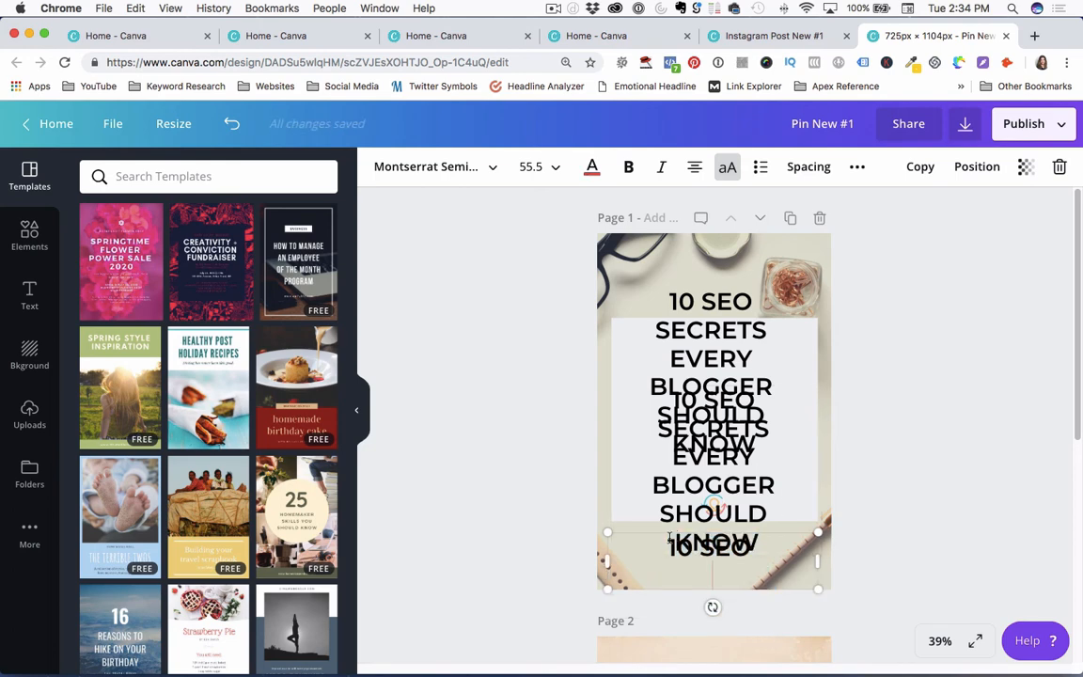
drag(669, 538, 652, 247)
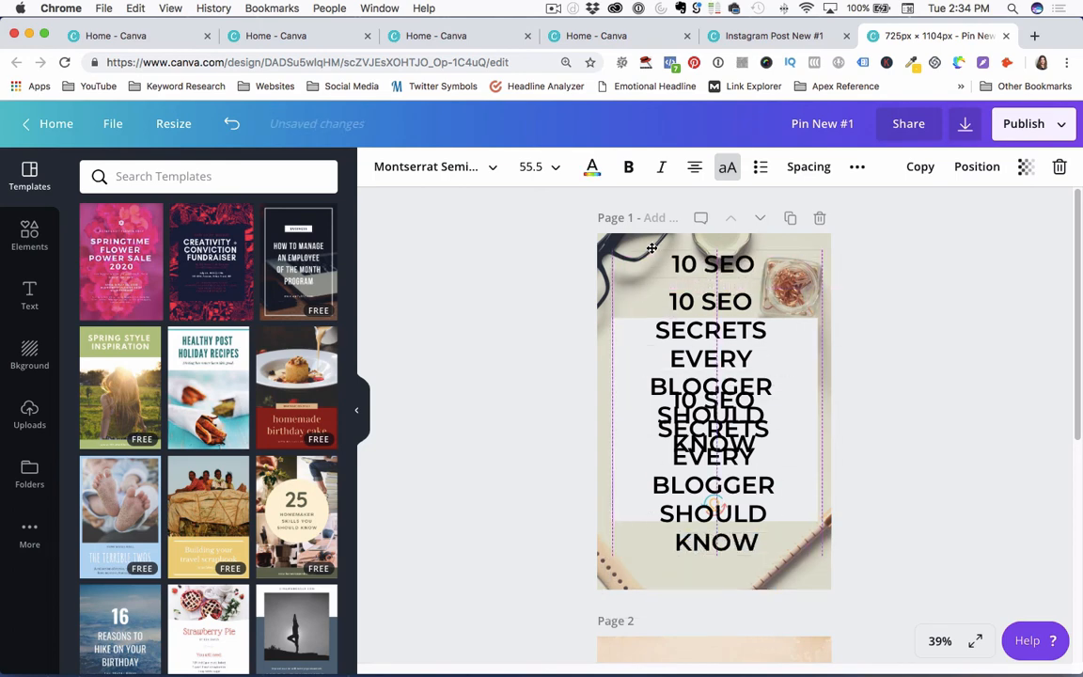
Cut the original title down to "SECRETS" and place it directly beneath the separate "10 SEO" line.
triple_click(650, 297)
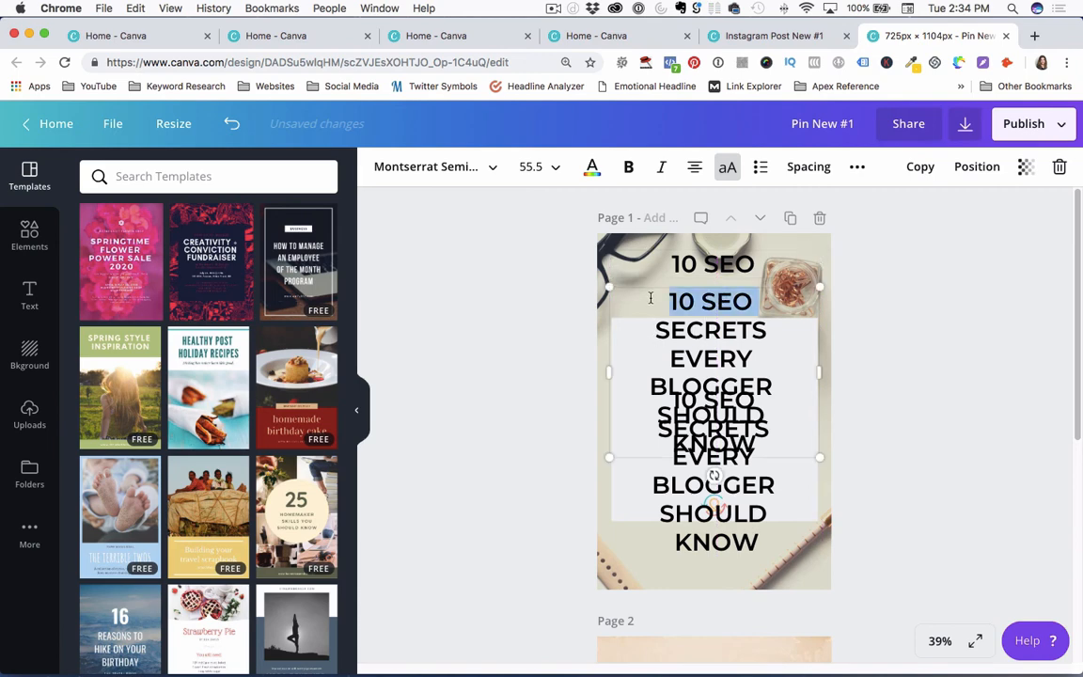
key(BackSpace)
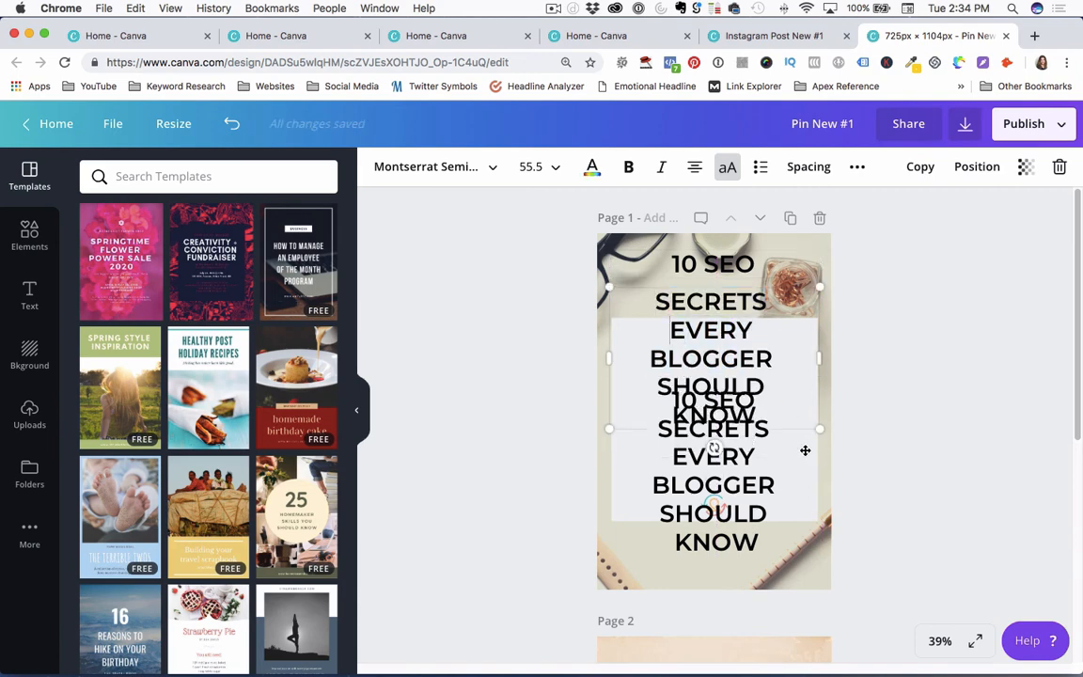
shift+click(779, 420)
key(BackSpace)
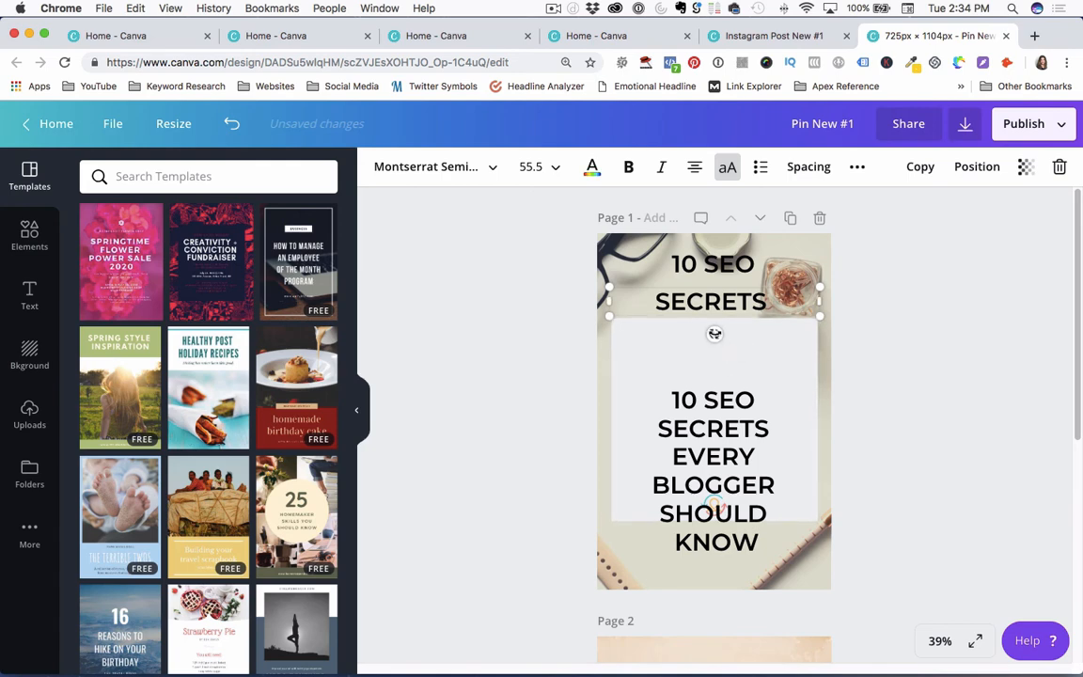
drag(668, 286, 668, 277)
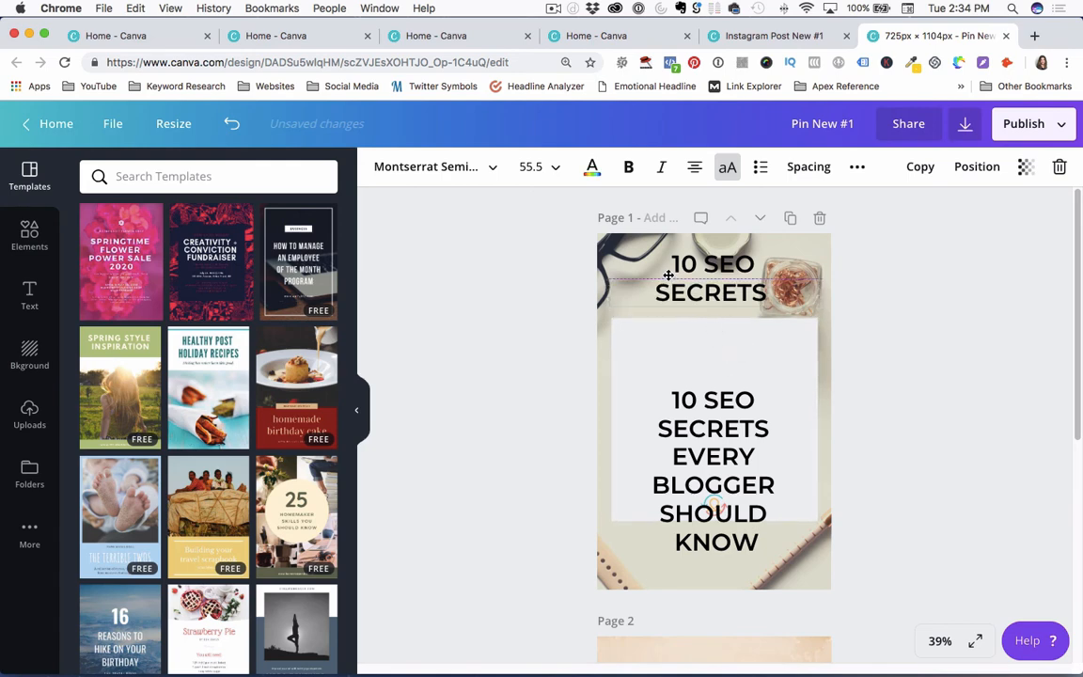
Cut the remaining full title copy down to "EVERY BLOGGER SHOULD KNOW" and remove its empty first line.
click(675, 393)
drag(668, 400, 771, 429)
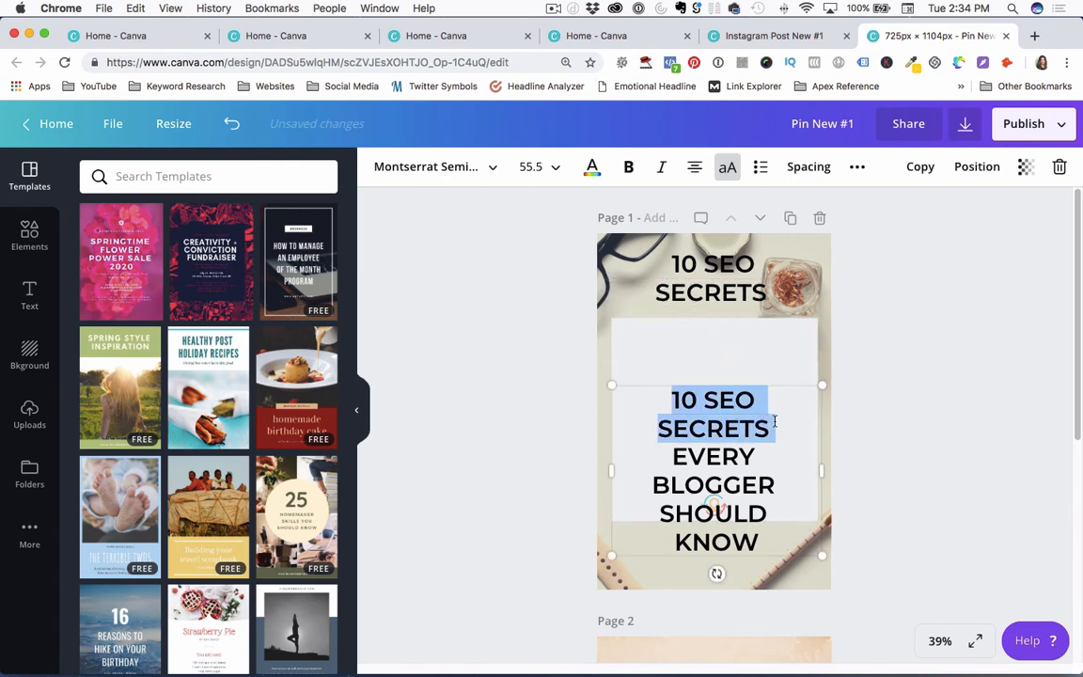
key(BackSpace)
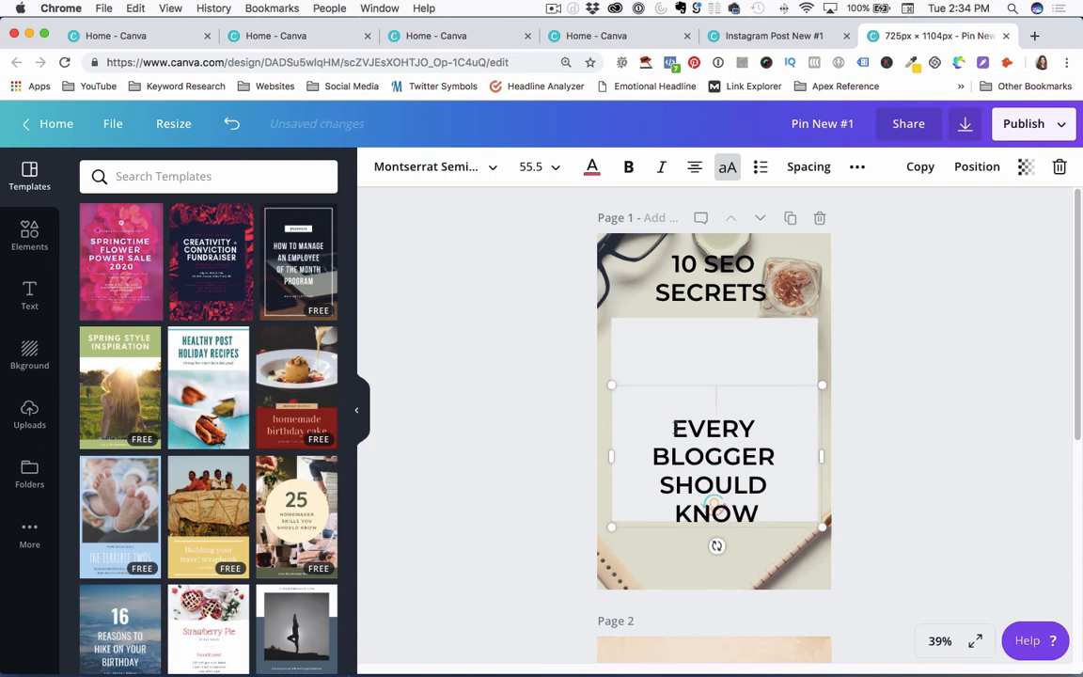
click(675, 425)
key(BackSpace)
click(534, 375)
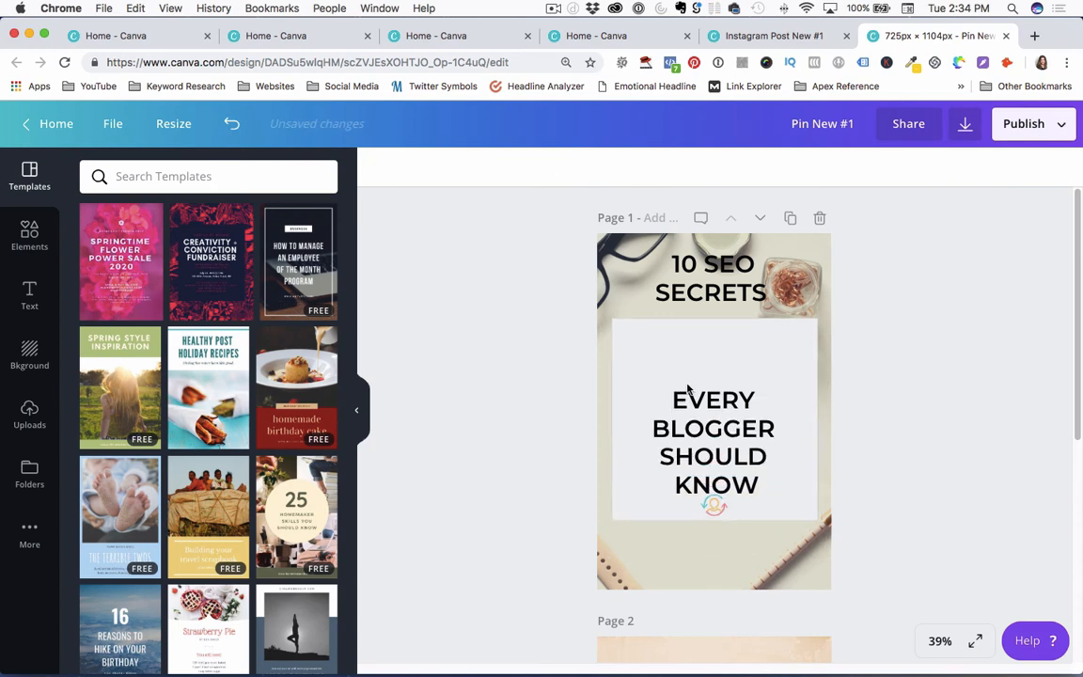
Move the "SECRETS" text box down so it sits directly above "EVERY BLOGGER SHOULD KNOW".
click(679, 390)
click(671, 386)
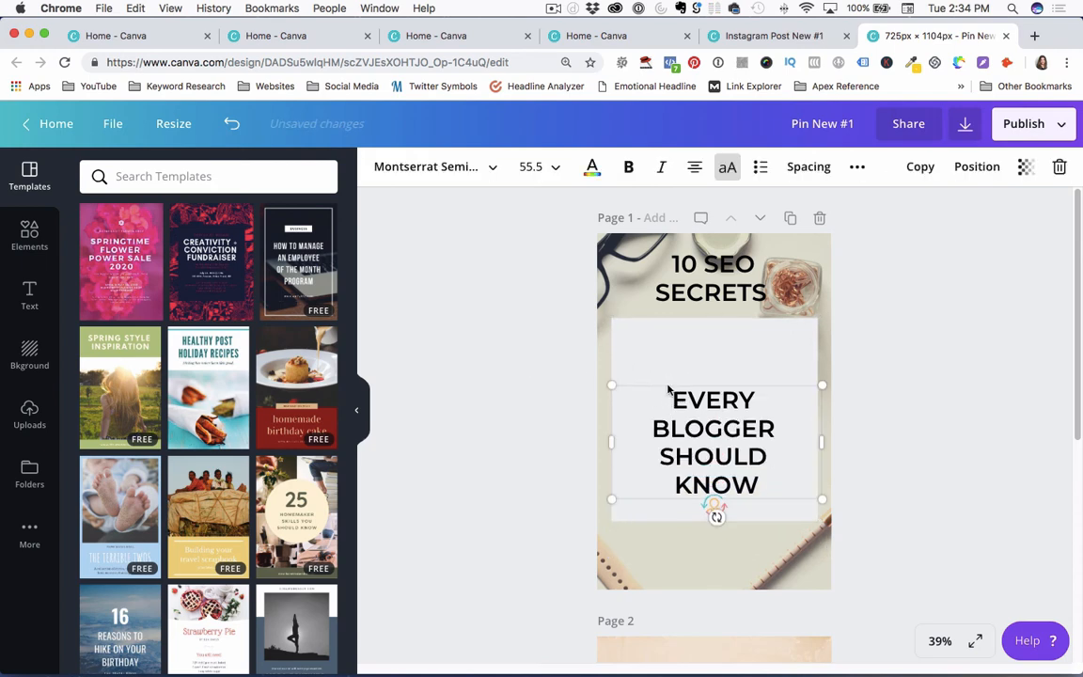
key(super+a)
click(686, 304)
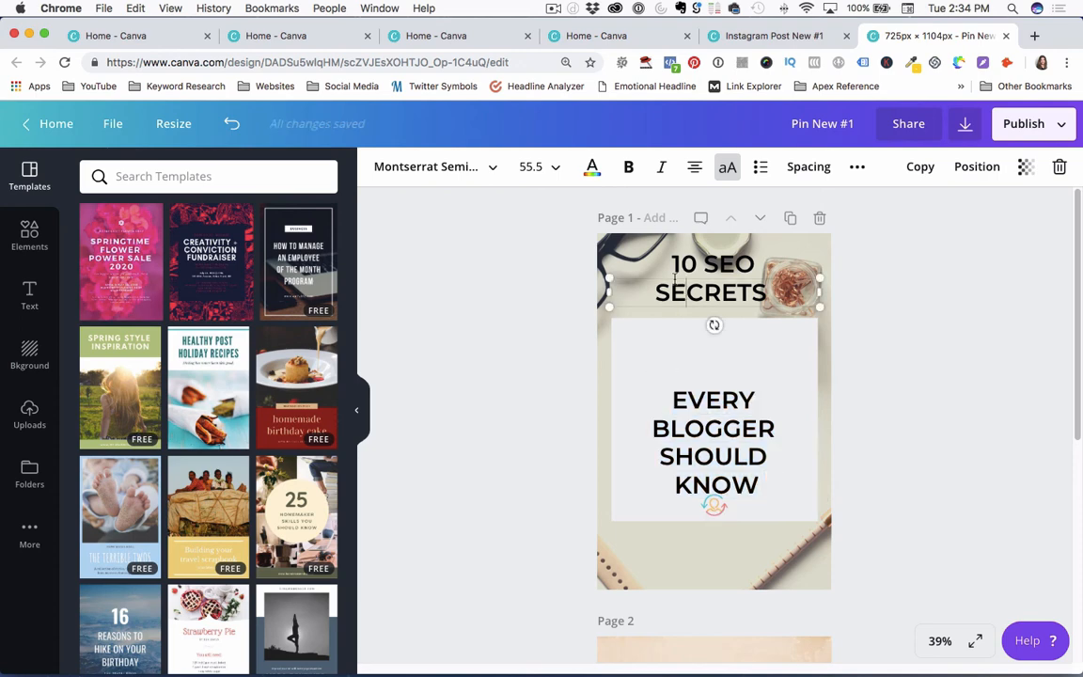
drag(687, 304, 673, 356)
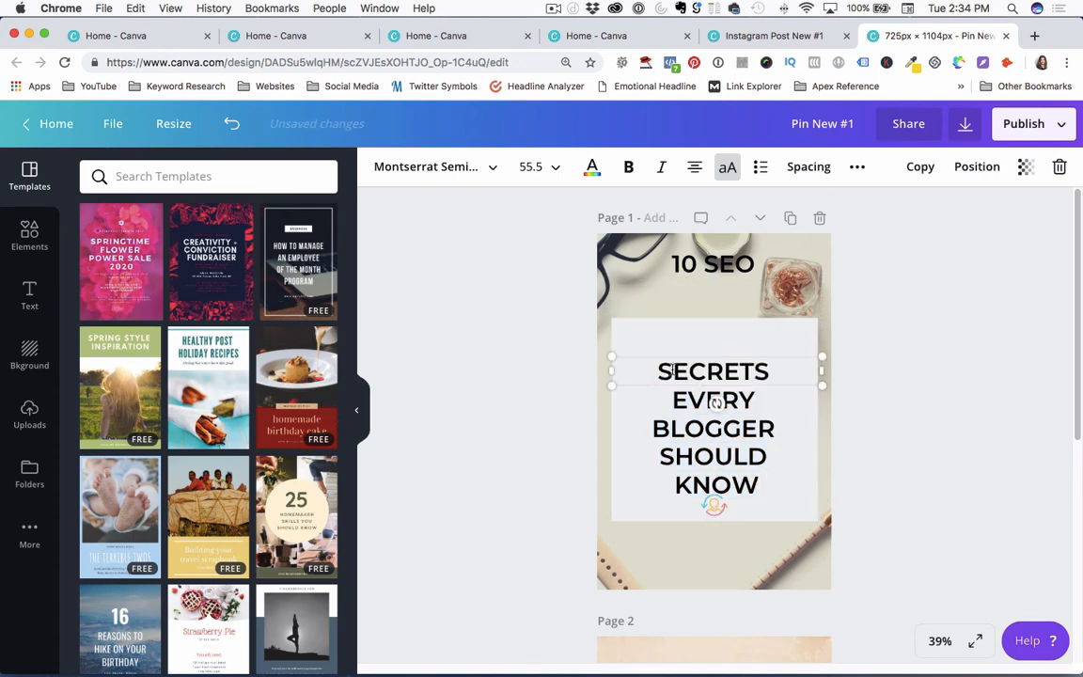
Set the word "SECRETS" in the King Basil Lite font and turn off its uppercase formatting.
double_click(645, 349)
click(428, 167)
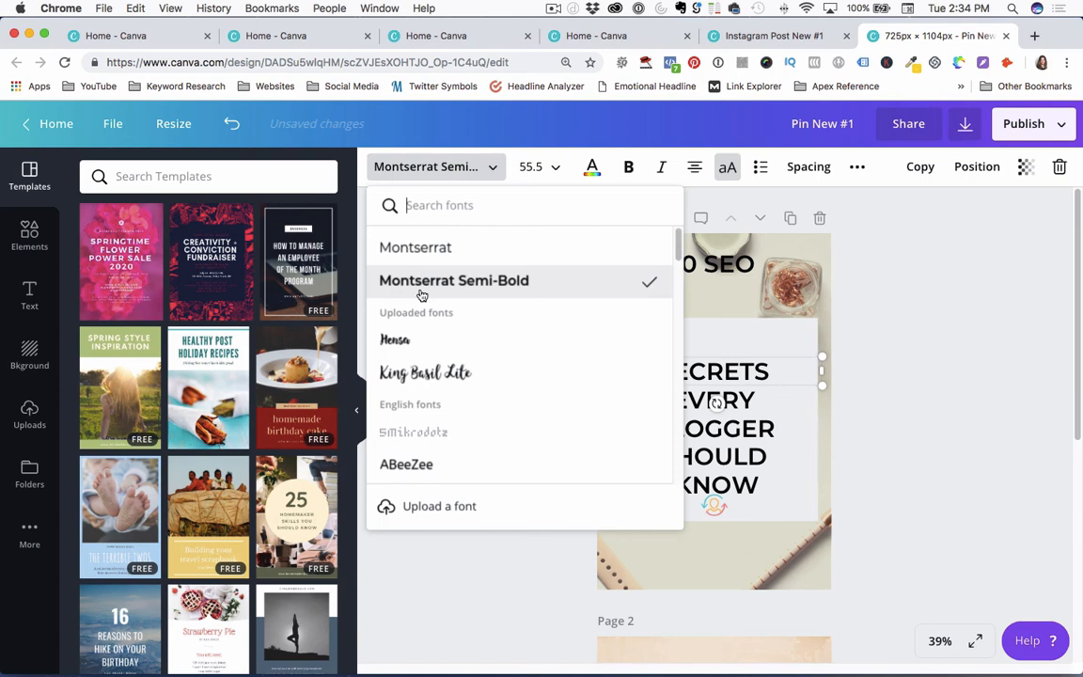
click(425, 372)
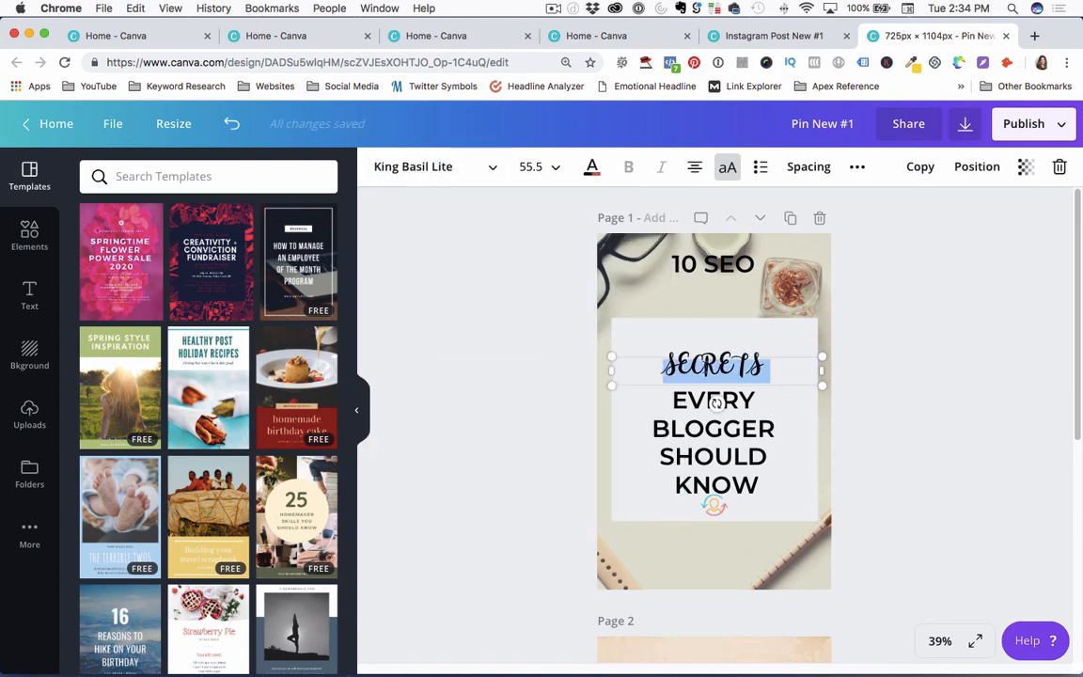
click(726, 168)
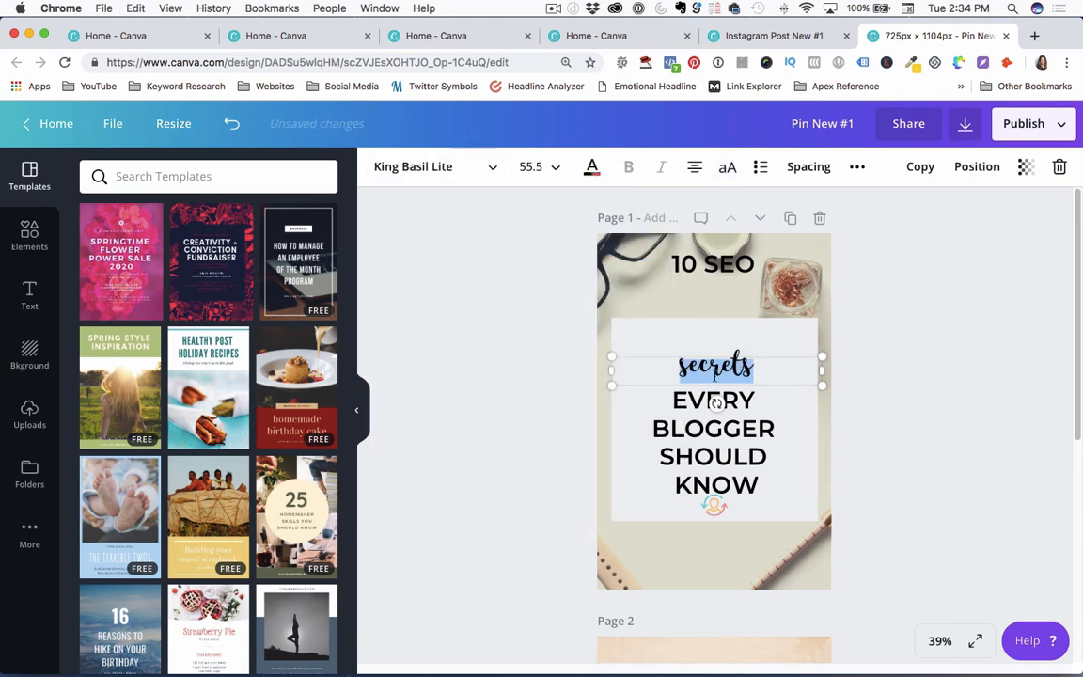
Enlarge the word "secrets" to font size 99.5 and color it red.
key(super+shift+period)
key(super+shift+period)
key(super+shift+period)
key(super+shift+period)
key(super+shift+period)
key(super+shift+period)
key(super+shift+period)
key(super+shift+period)
key(super+shift+period)
key(super+shift+period)
key(super+shift+period)
key(super+shift+period)
key(super+shift+period)
key(super+shift+period)
key(super+shift+period)
key(super+shift+period)
key(super+shift+period)
key(super+shift+period)
key(super+shift+period)
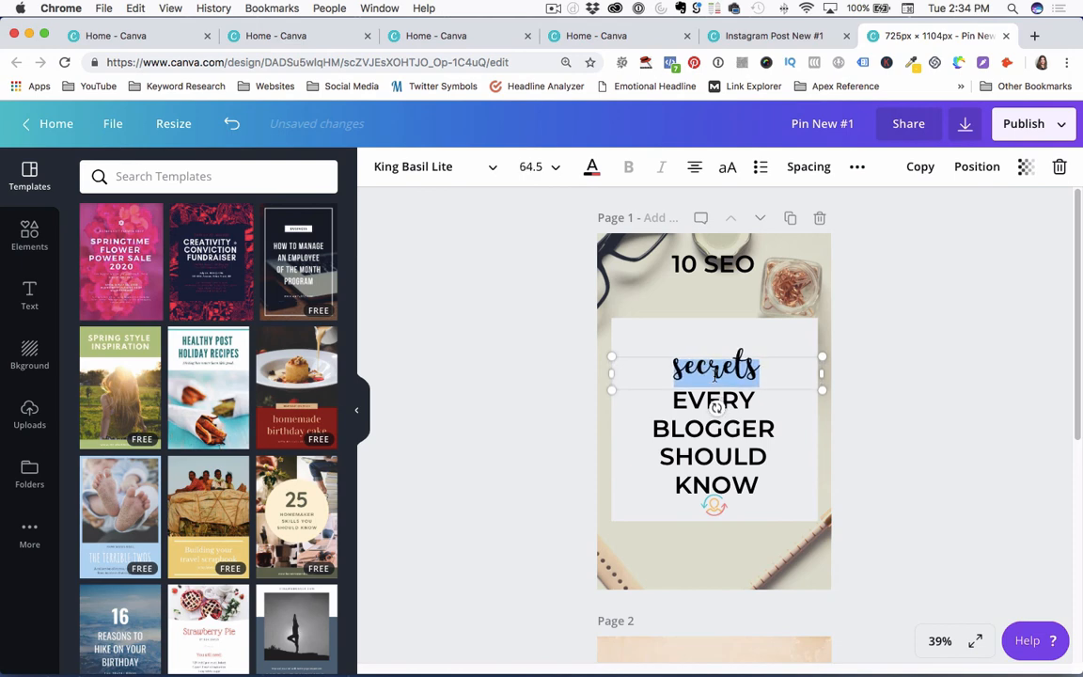
key(super+shift+period)
key(super+shift+period)
key(super+shift+period)
key(super+shift+period)
key(super+shift+period)
key(super+shift+period)
key(super+shift+period)
key(super+shift+period)
key(super+shift+period)
key(super+shift+period)
key(super+shift+period)
key(super+shift+period)
key(super+shift+period)
key(super+shift+period)
key(super+shift+period)
key(super+shift+period)
key(super+shift+period)
key(super+shift+period)
key(super+shift+period)
key(super+shift+period)
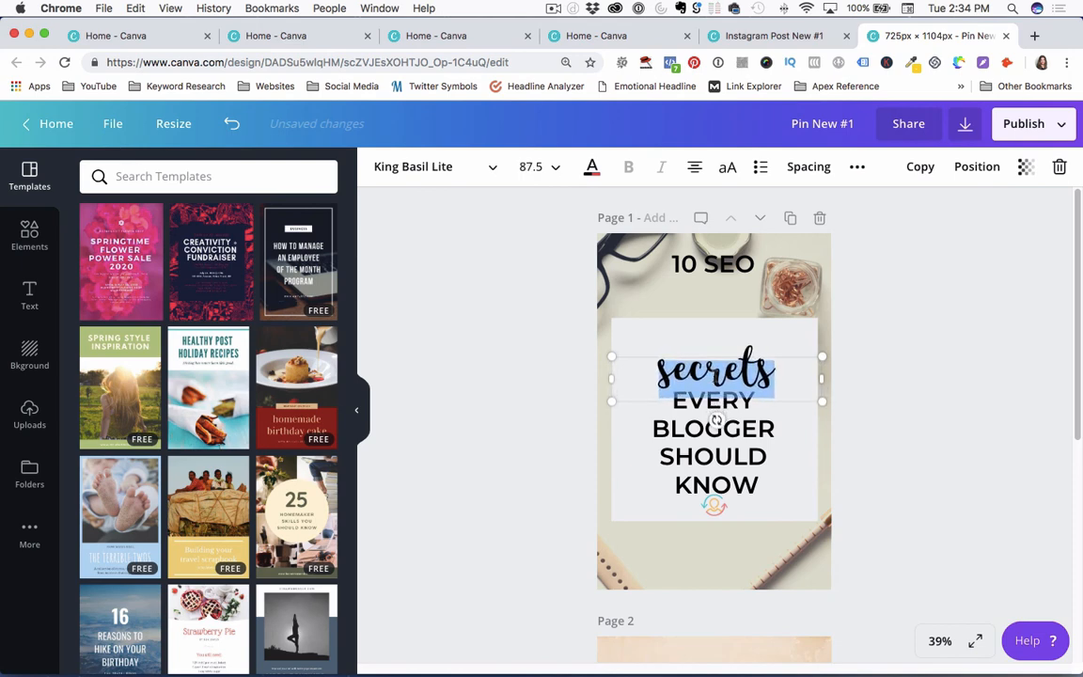
click(592, 166)
click(447, 406)
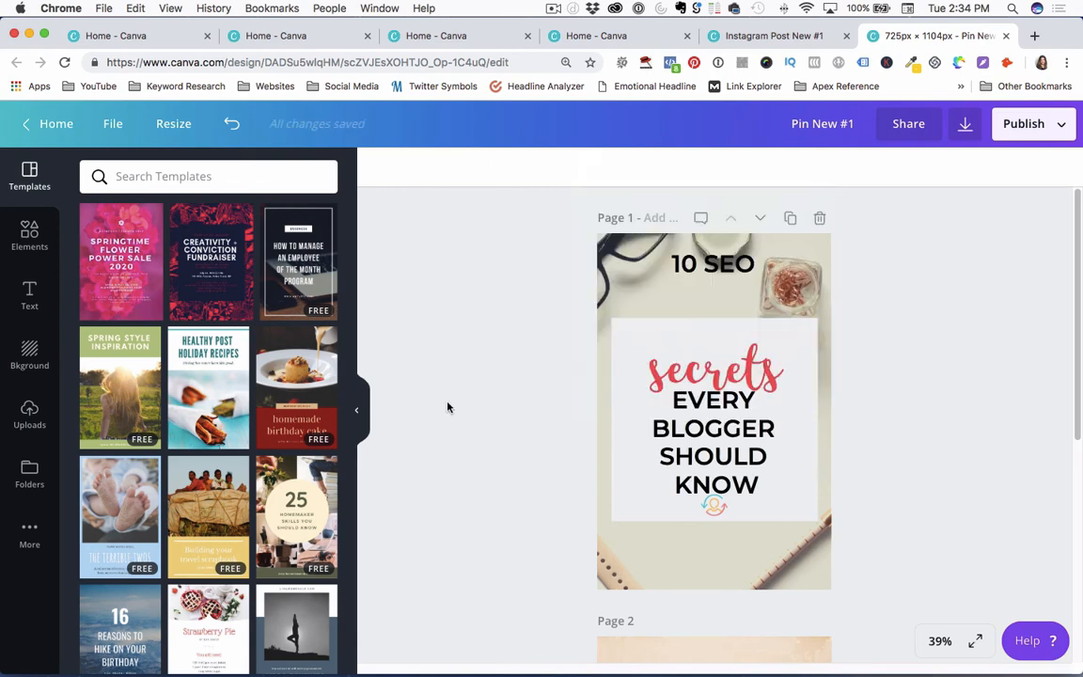
Move "10 SEO" down directly above "secrets", and move the round logo below the light box near the page's bottom edge.
click(686, 256)
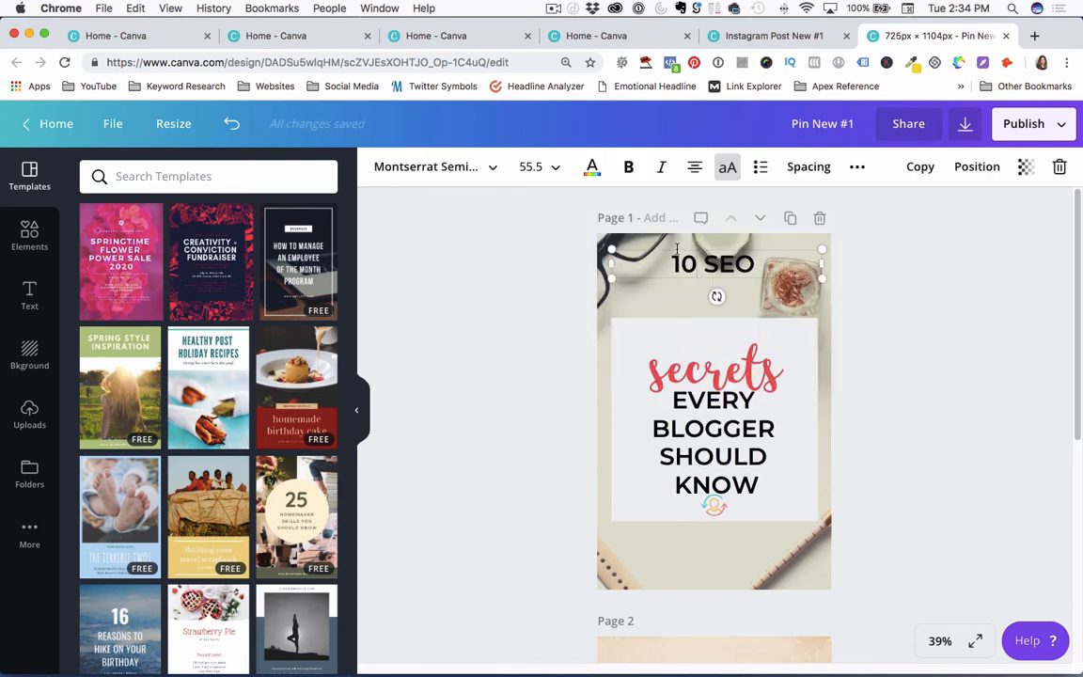
drag(677, 248, 679, 327)
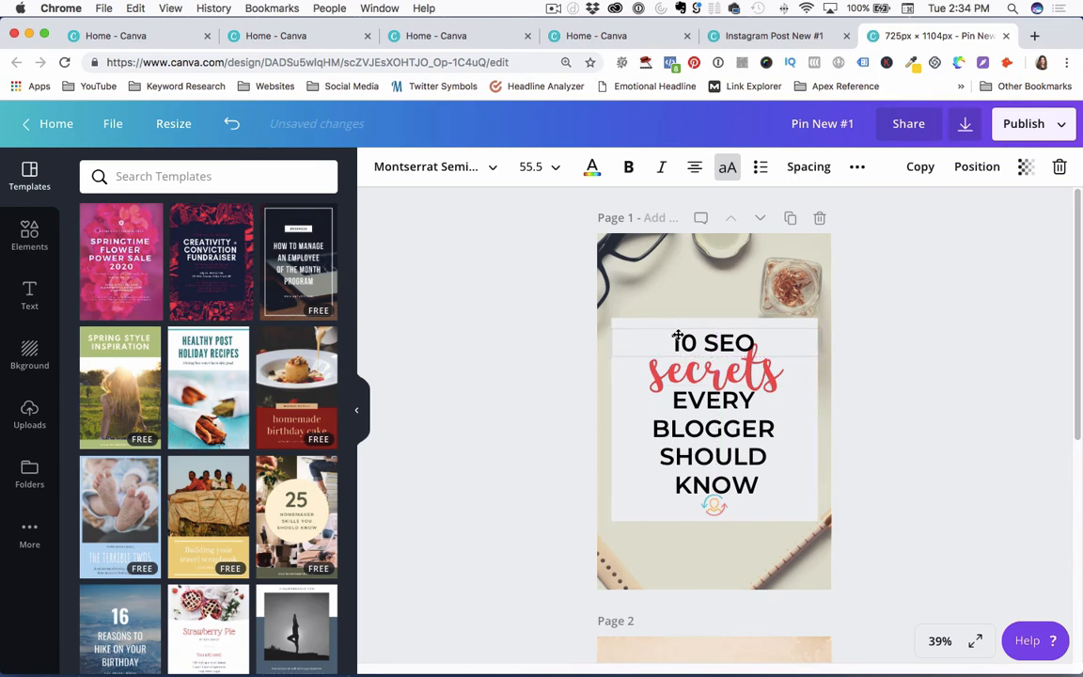
drag(713, 508, 716, 568)
click(850, 384)
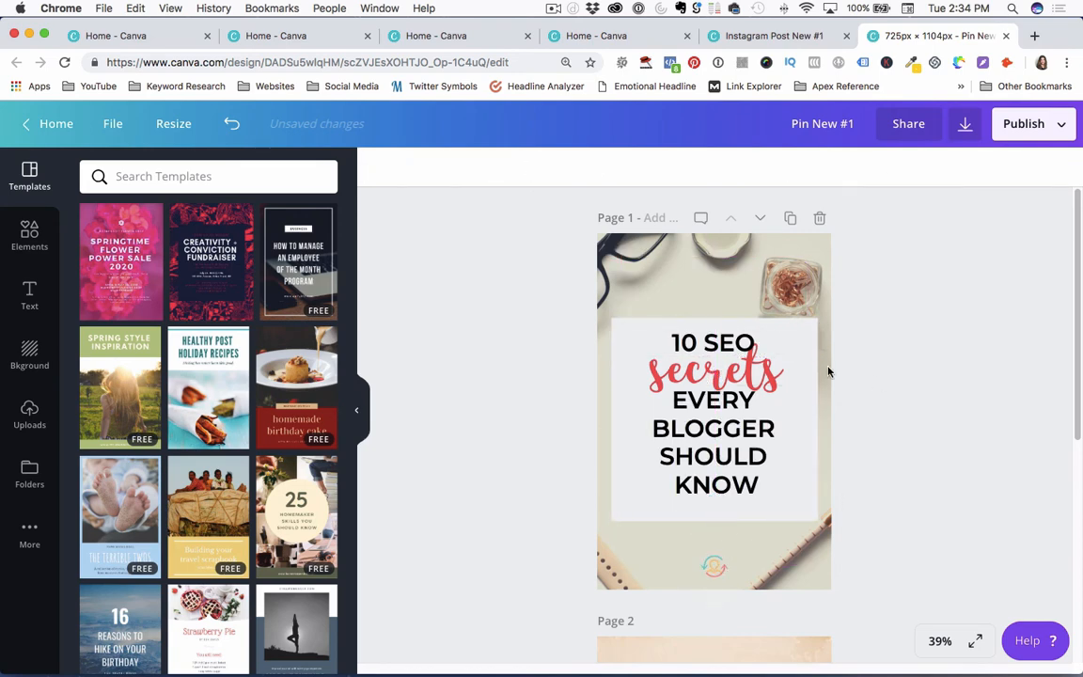
Stretch the light box behind the title upward and slightly downward to make it taller.
click(628, 328)
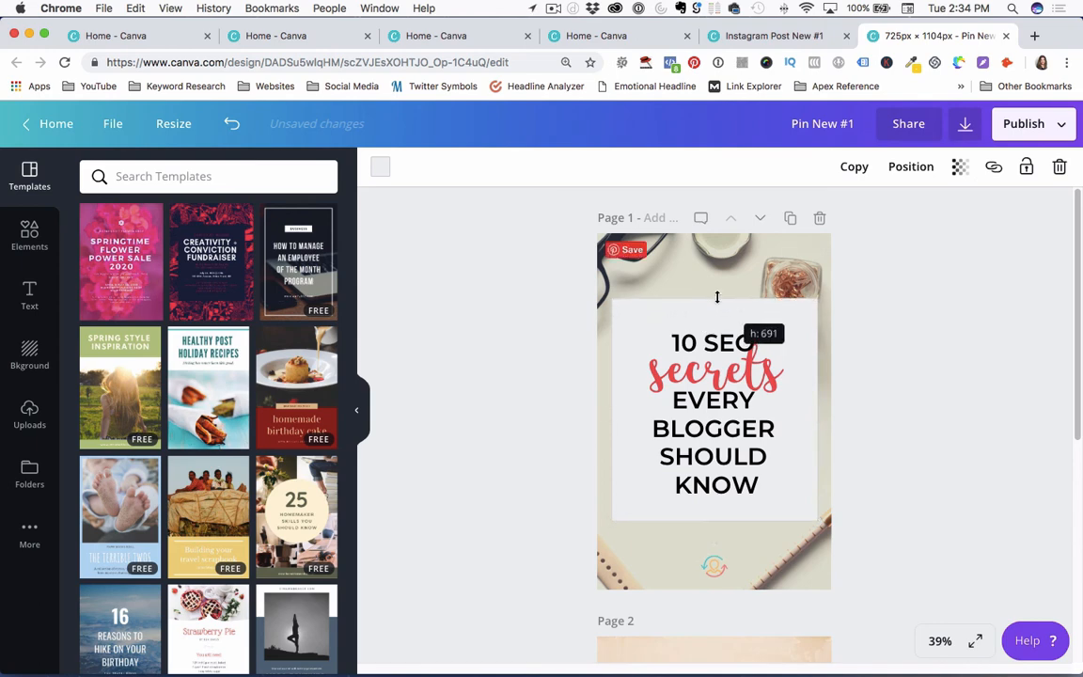
drag(712, 523, 713, 531)
Reduce "EVERY BLOGGER SHOULD KNOW" to font size 51.5 and put "BLOGGER" on its own line.
click(705, 432)
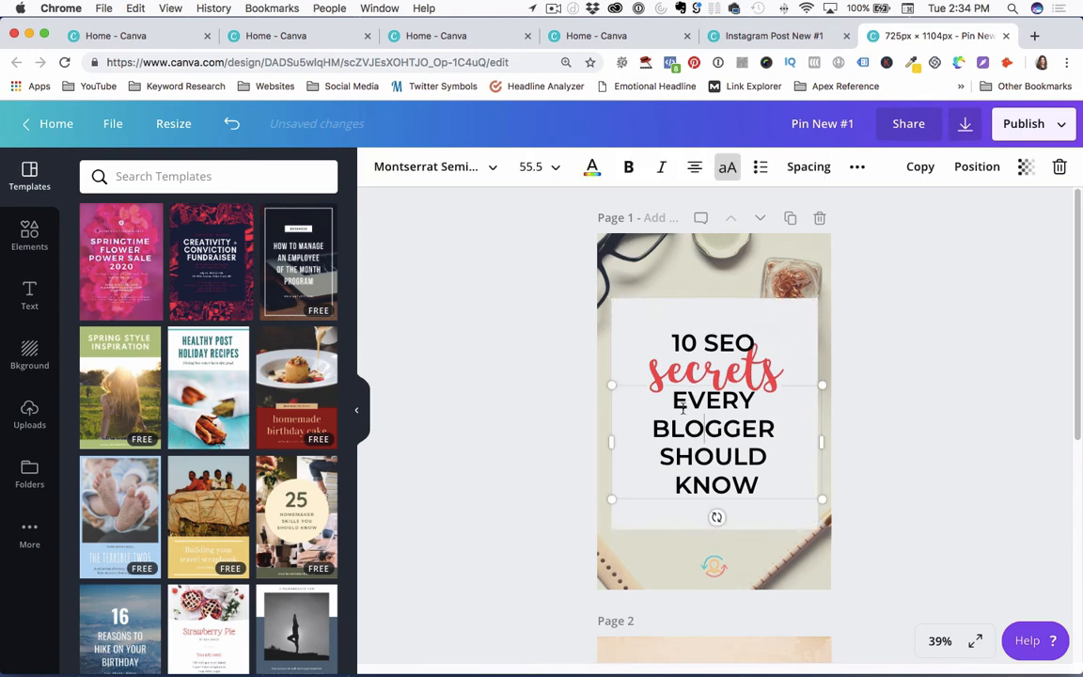
key(super+a)
key(super+shift+comma)
key(super+shift+comma)
key(super+shift+comma)
key(super+shift+comma)
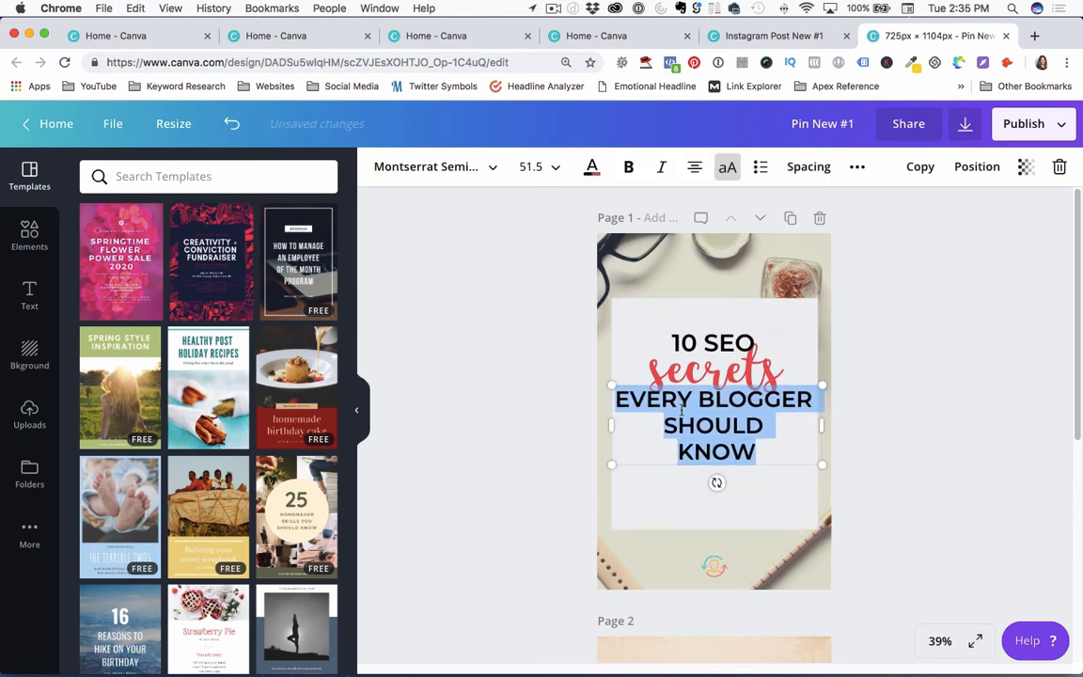
click(702, 407)
key(Return)
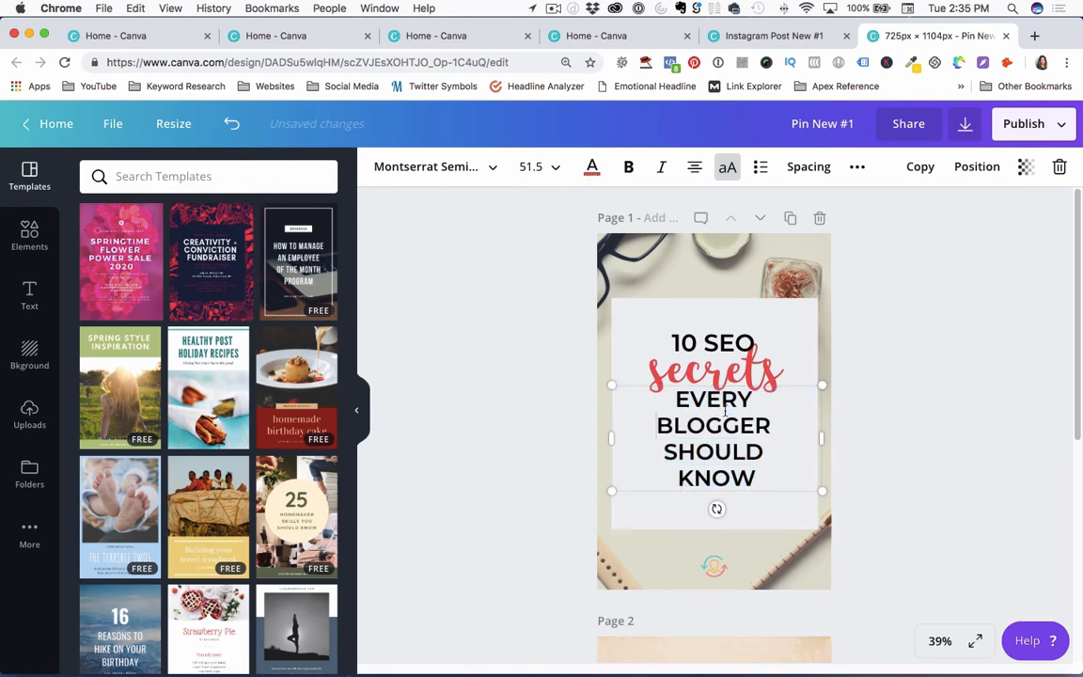
Spread out the title lines by moving "EVERY BLOGGER SHOULD KNOW" and "secrets" slightly down and "10 SEO" slightly up.
drag(640, 385, 640, 399)
click(701, 367)
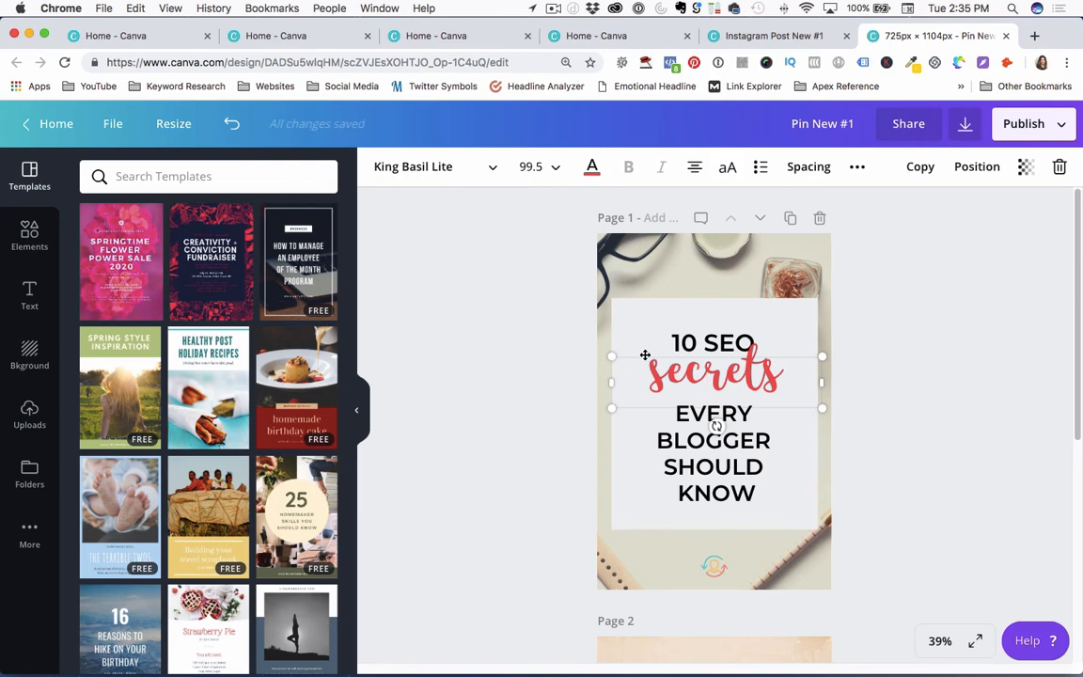
click(683, 331)
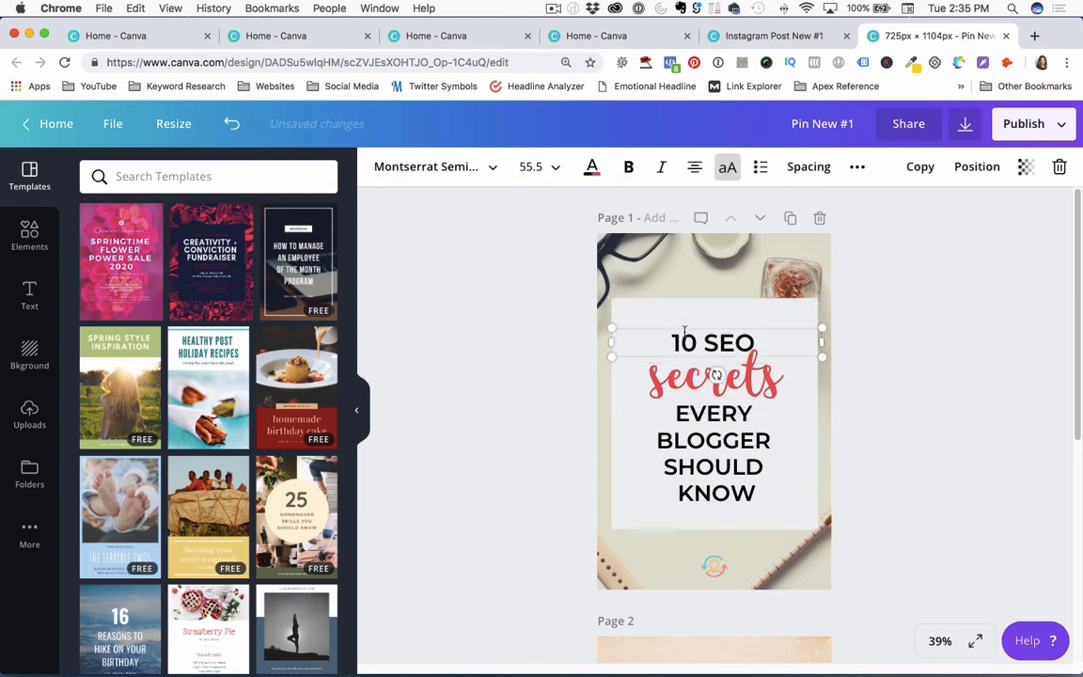
drag(682, 327, 684, 320)
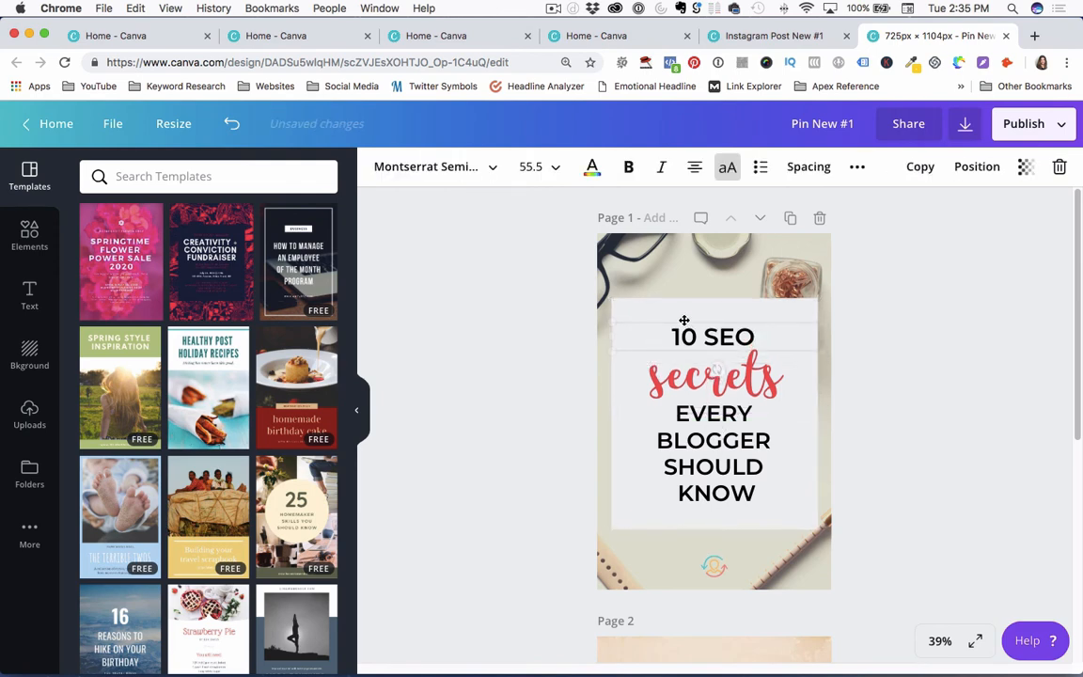
click(956, 380)
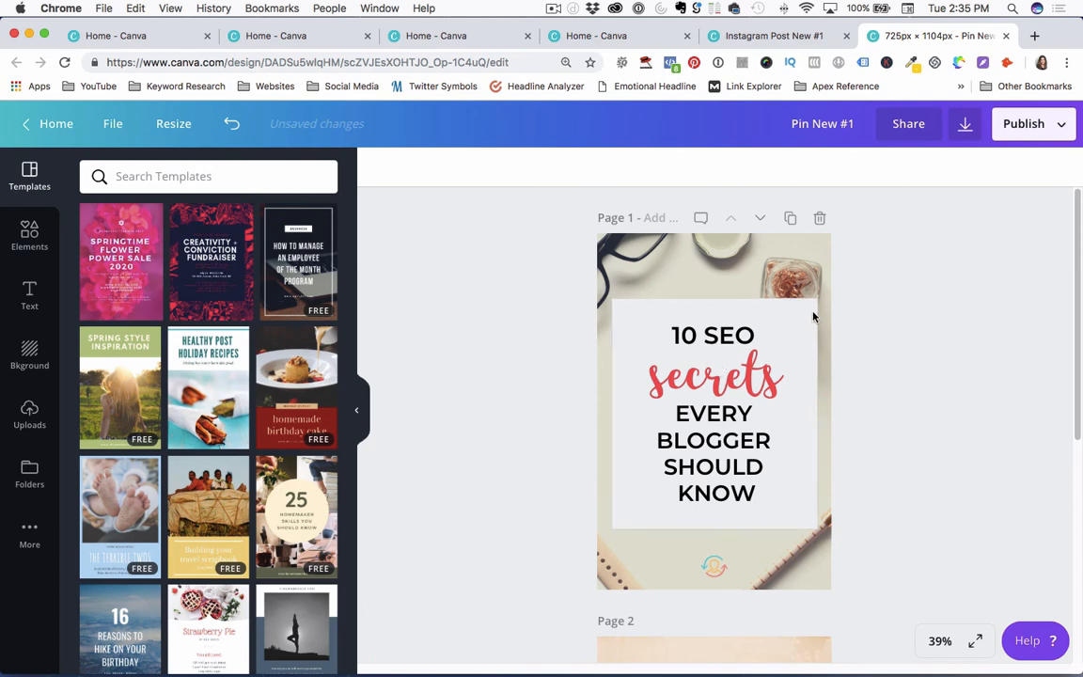
Set the background photo's filter to None.
click(613, 248)
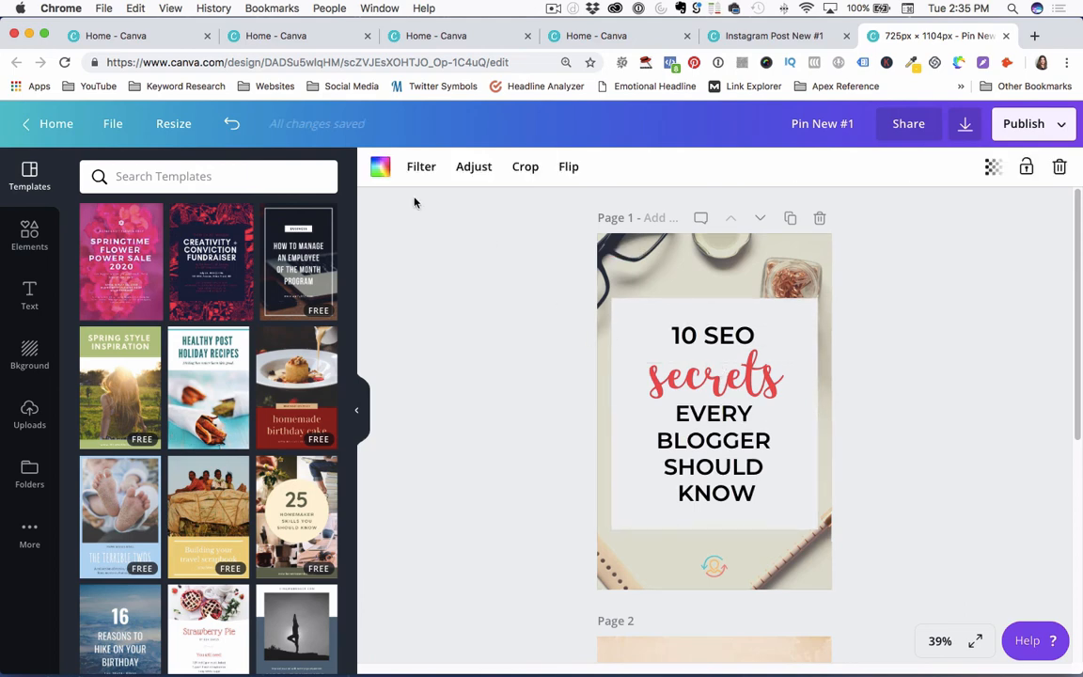
click(419, 170)
click(84, 221)
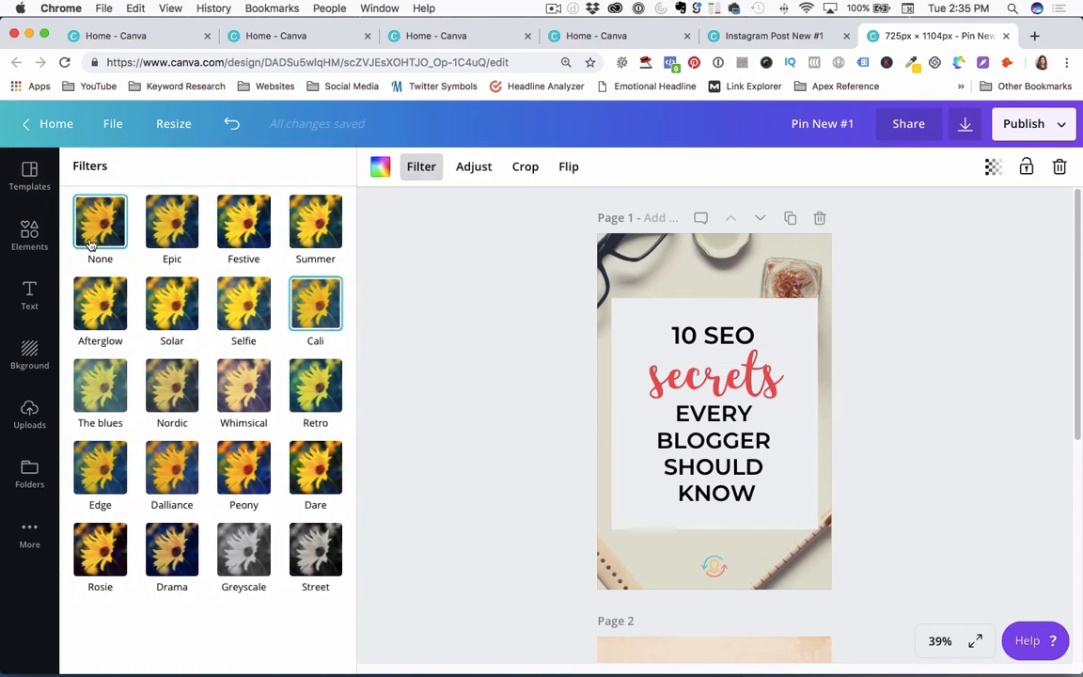
click(438, 293)
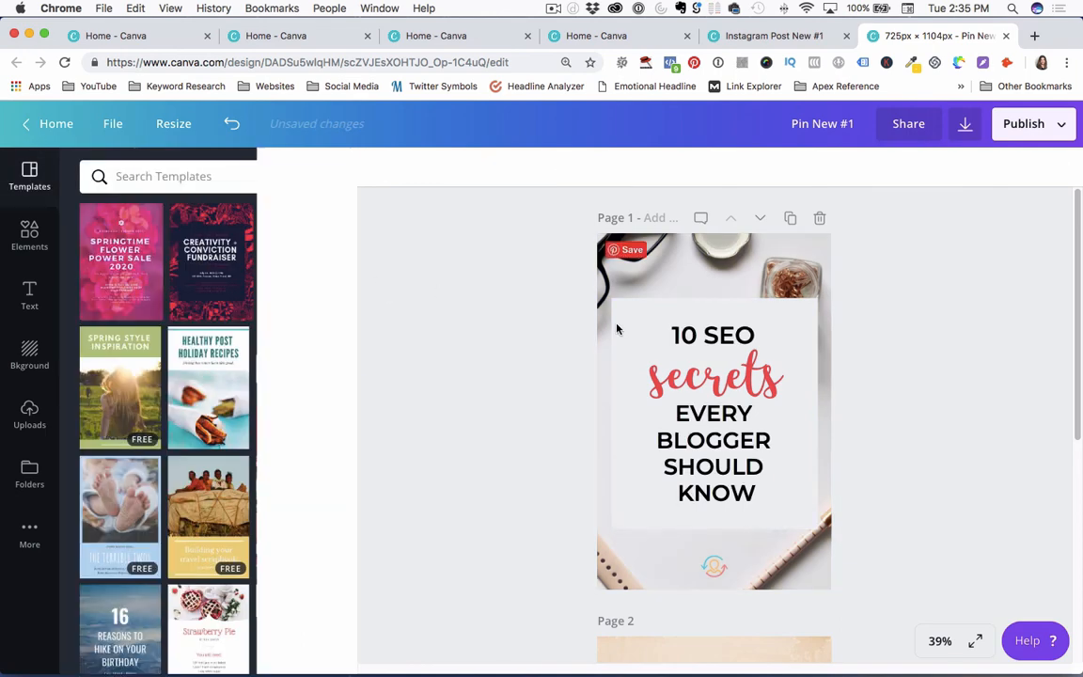
Change the fill color of the box behind the title to the default red.
click(624, 304)
click(382, 169)
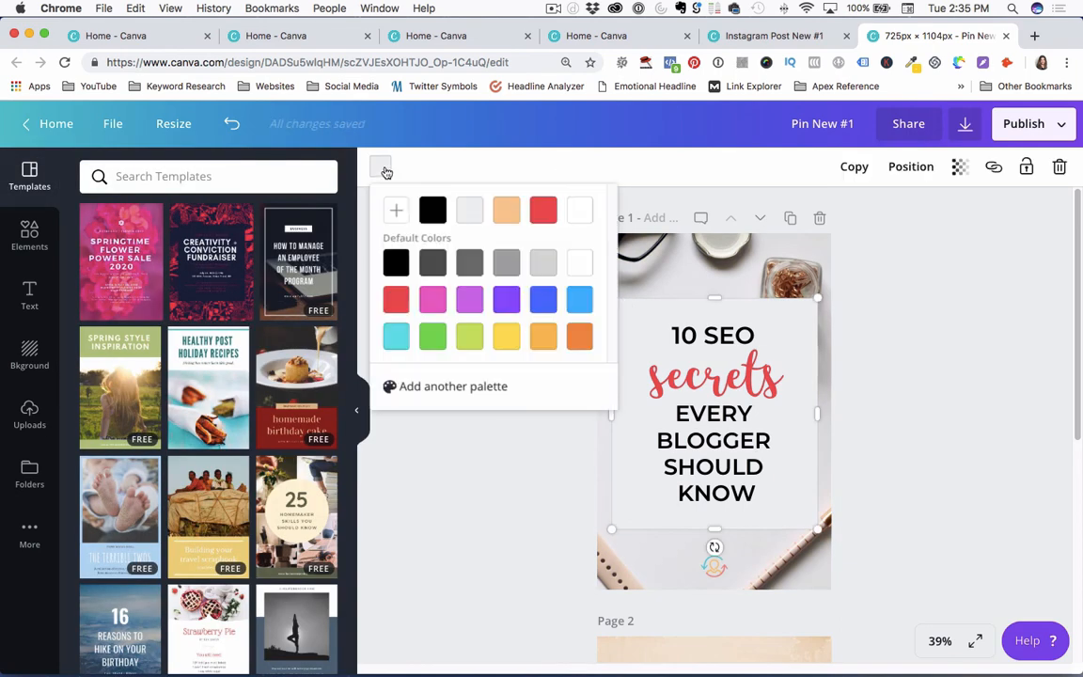
click(397, 299)
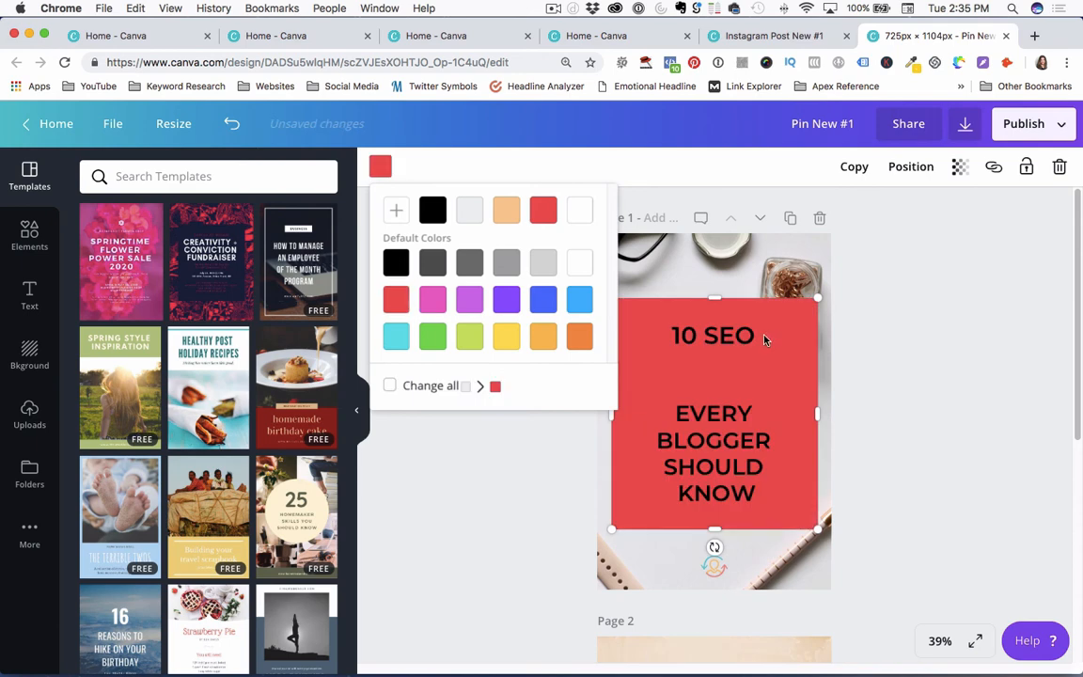
click(856, 301)
Recolor the "secrets", "10 SEO" and "EVERY BLOGGER SHOULD KNOW" text boxes white.
double_click(691, 369)
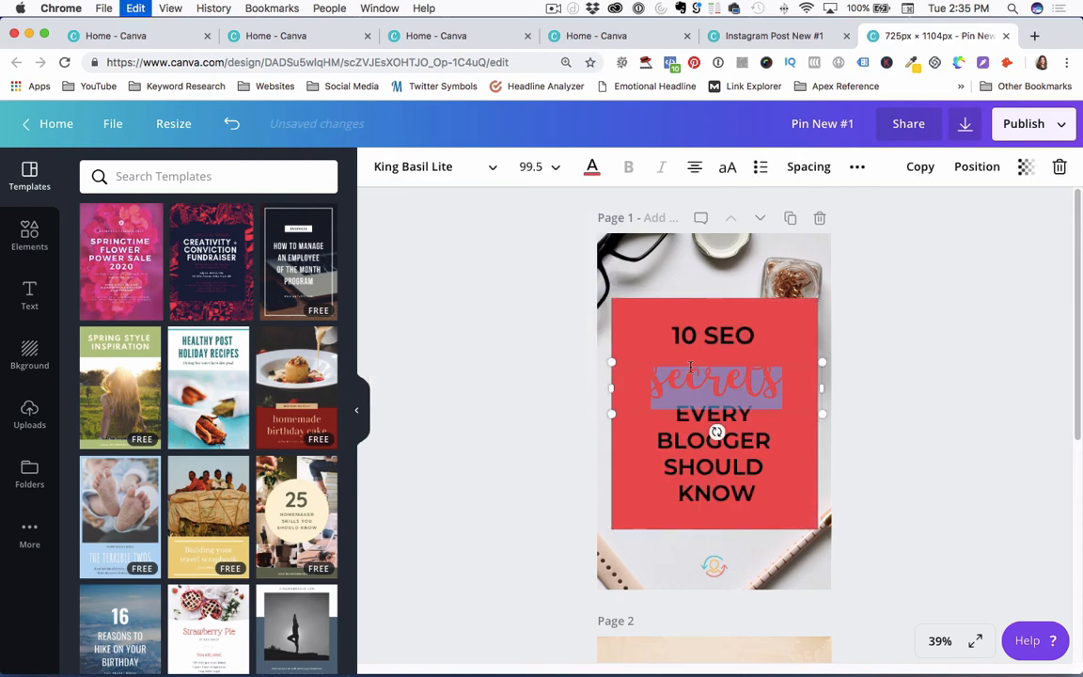
click(593, 170)
click(790, 214)
click(593, 372)
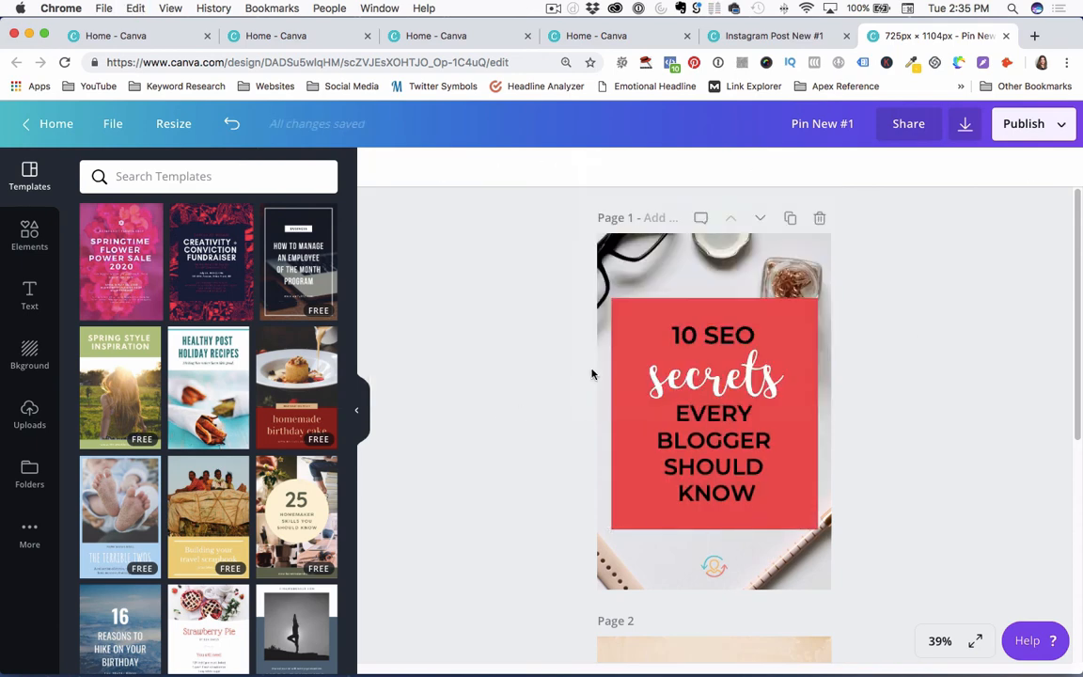
double_click(717, 337)
click(593, 171)
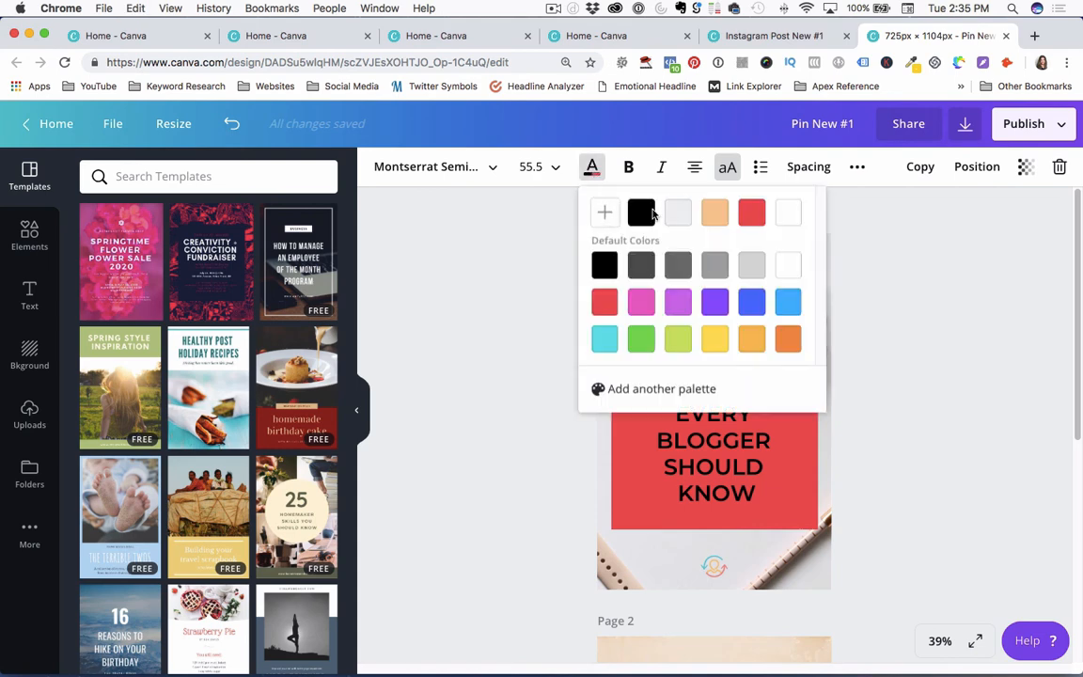
click(789, 214)
click(497, 409)
double_click(672, 467)
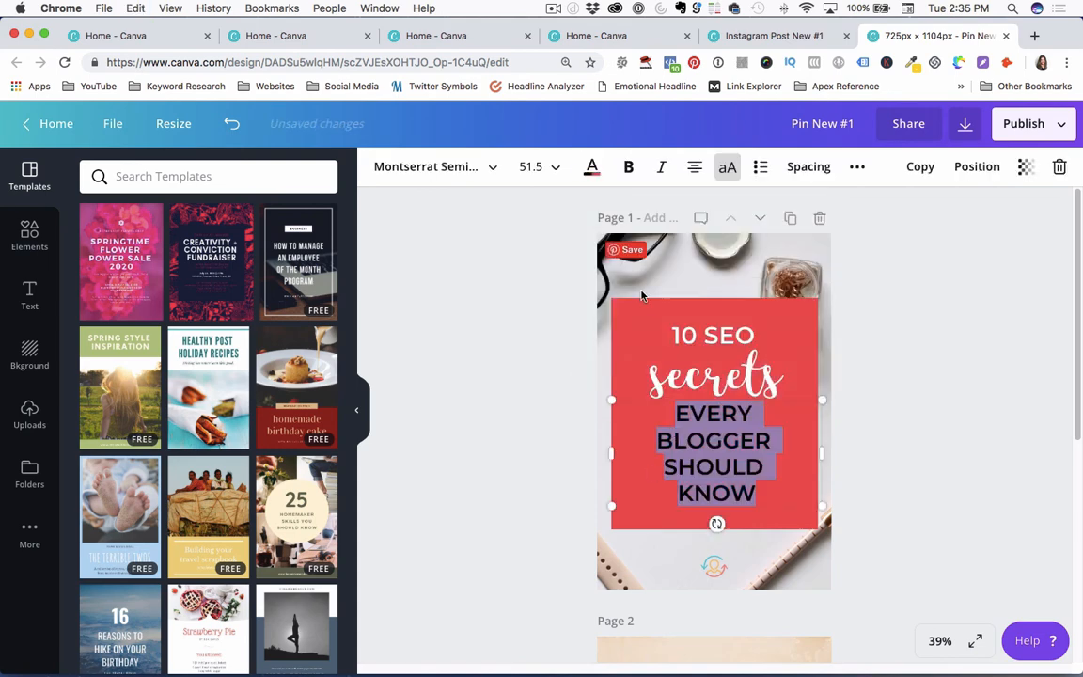
click(593, 167)
click(788, 213)
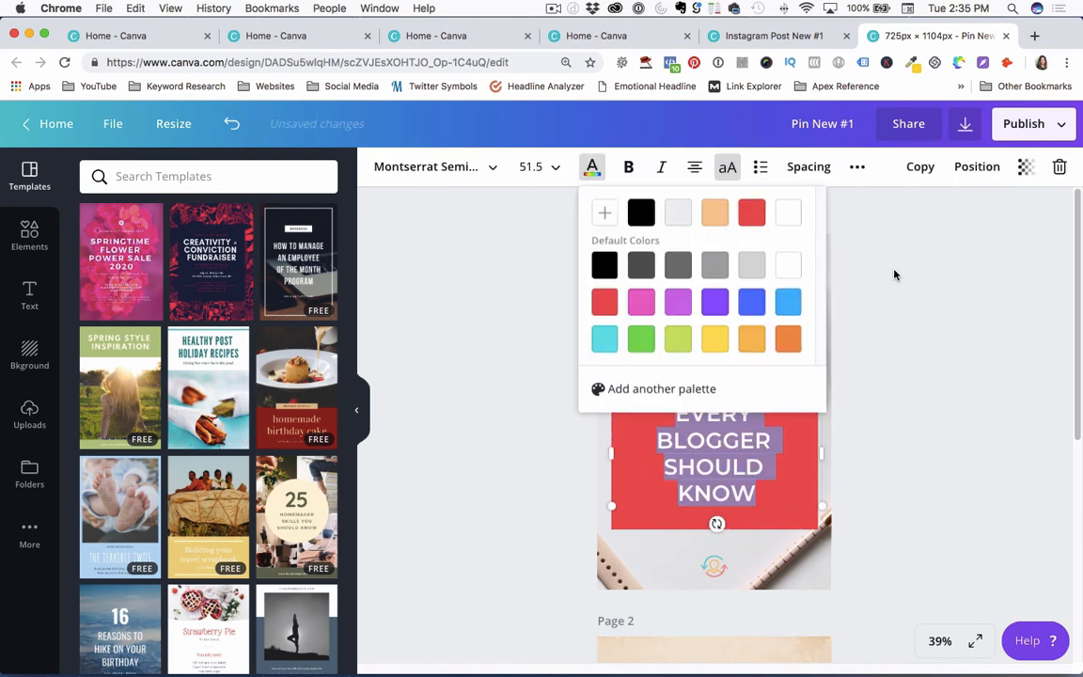
click(895, 274)
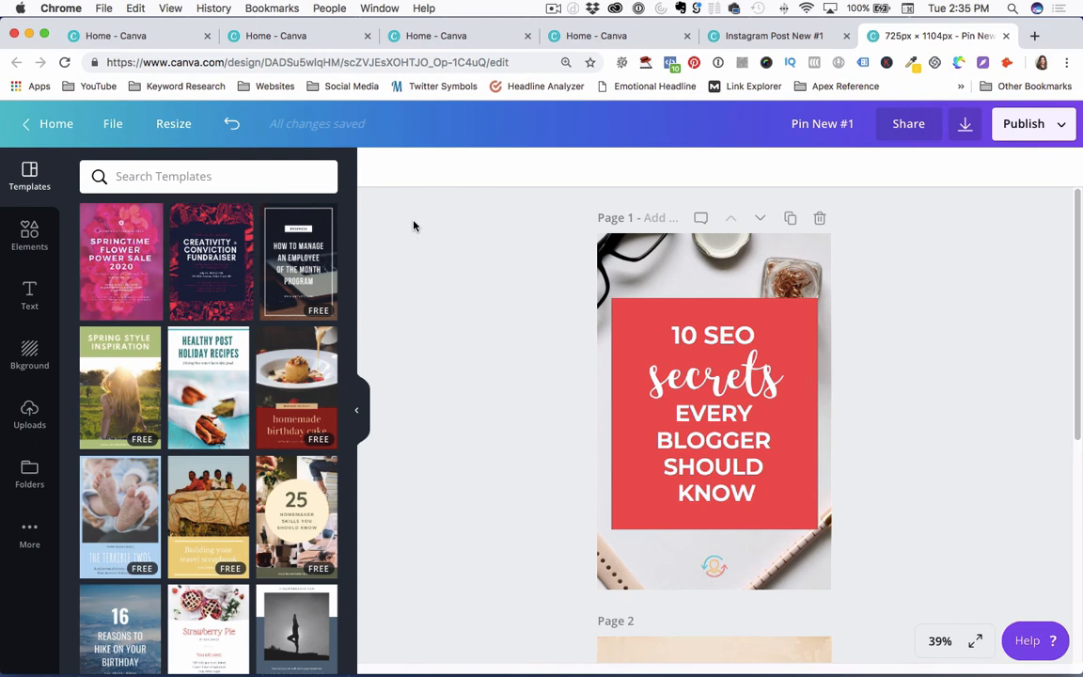
Create a resized copy of the pin design at custom dimensions of 8.5 × 11 in.
click(173, 123)
click(191, 212)
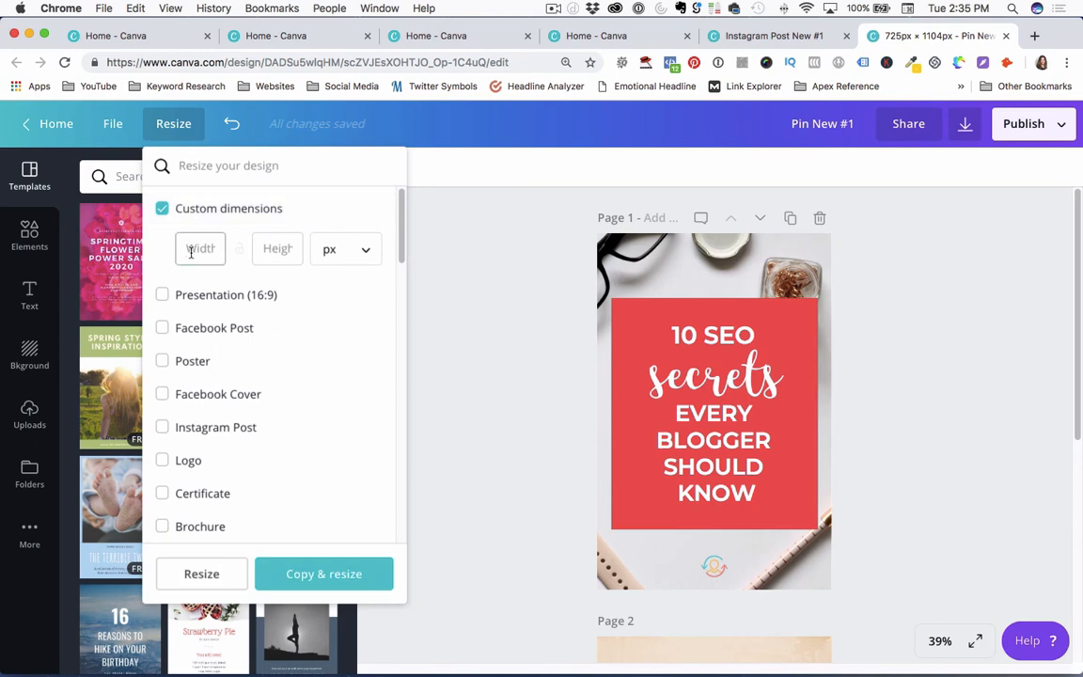
text(8)
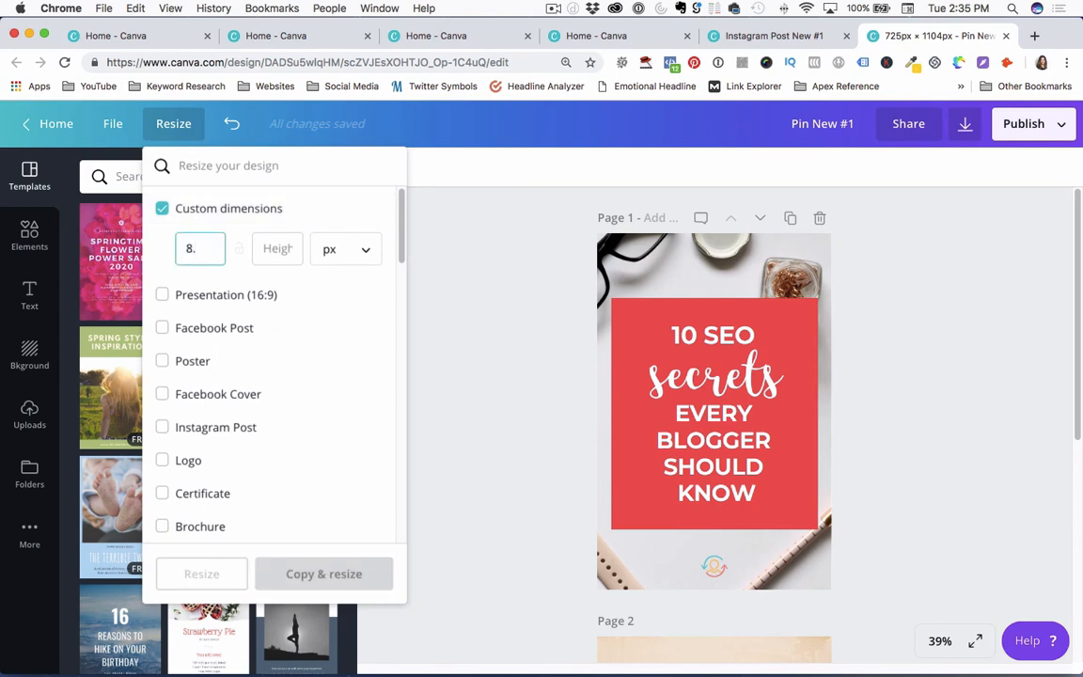
text(.5)
key(Tab)
text(11)
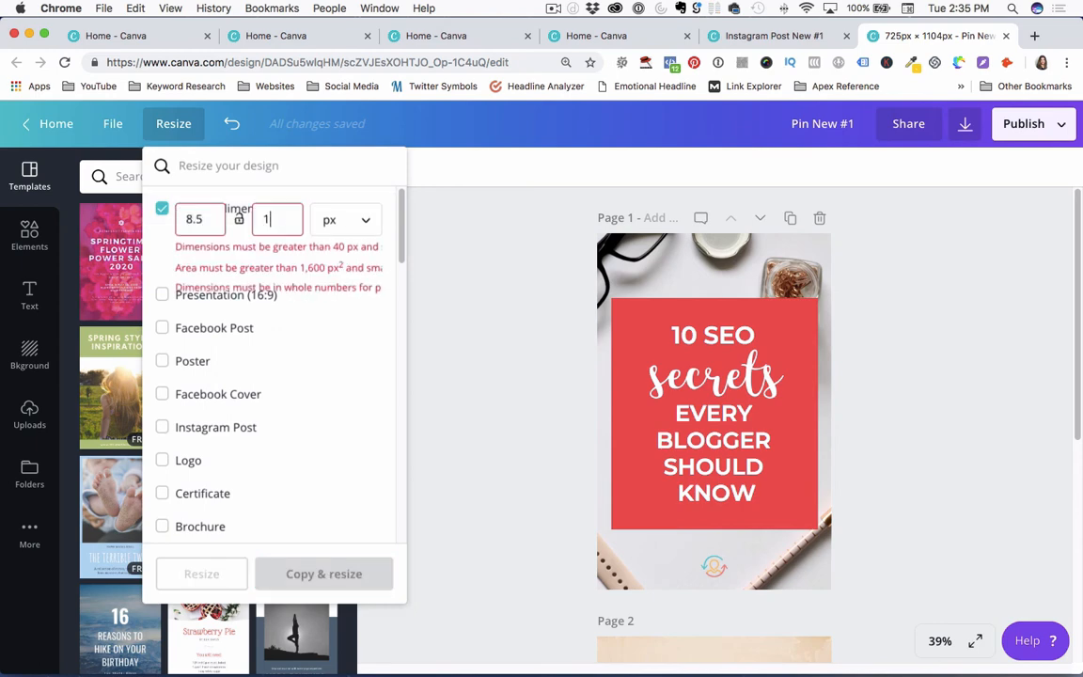
click(346, 230)
click(343, 250)
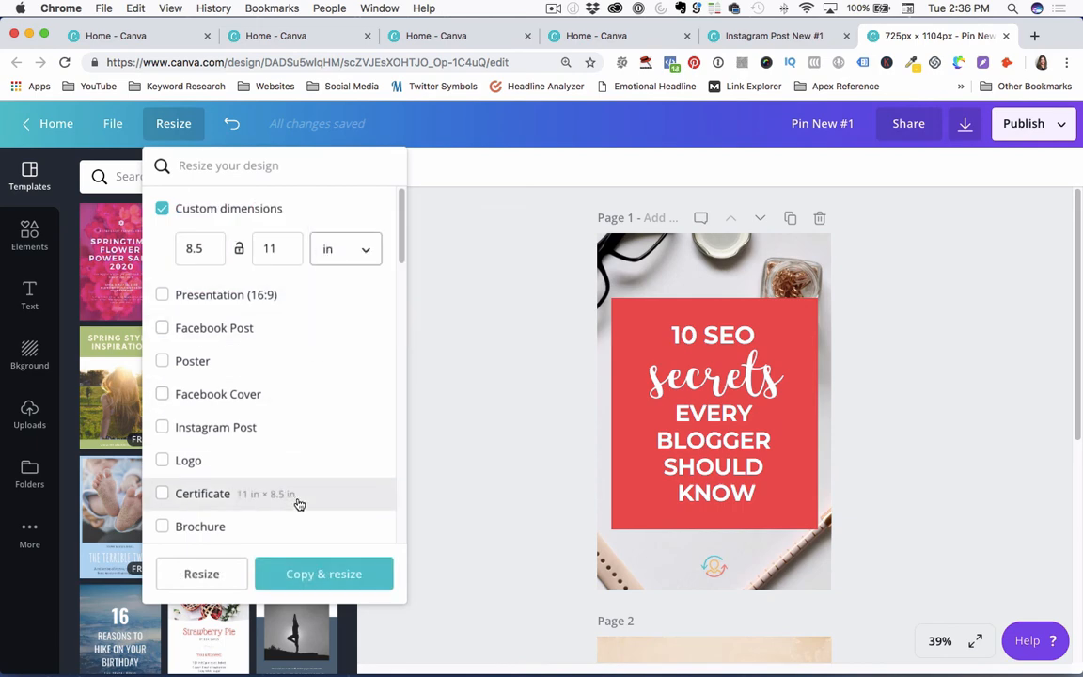
click(303, 576)
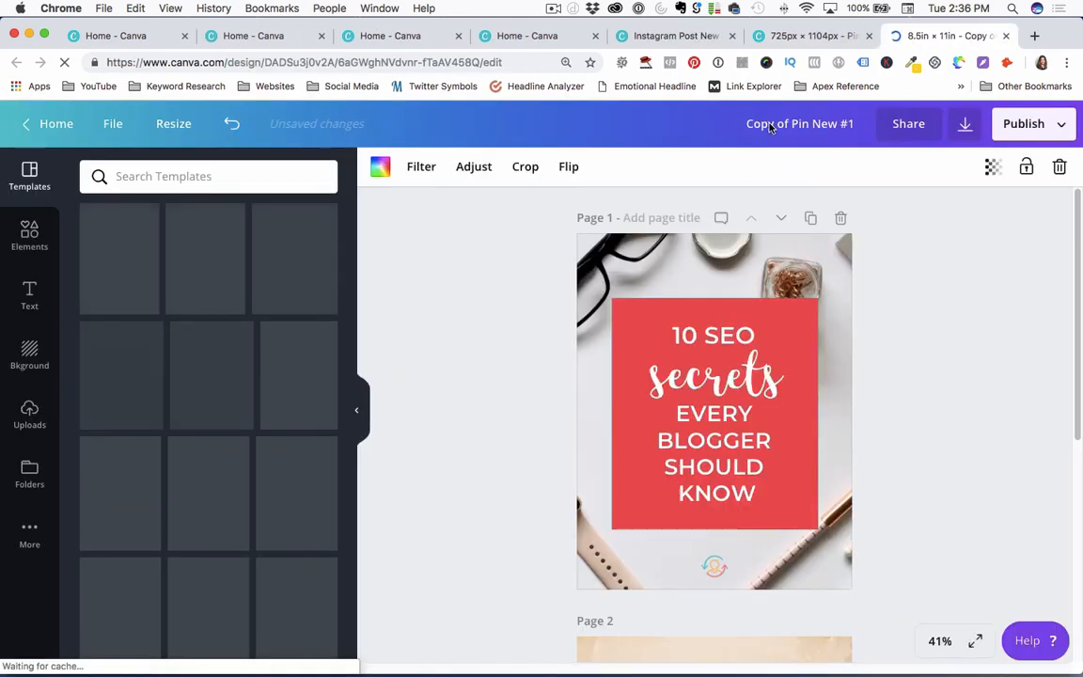
Rename the copied design as "Ebook New #1".
drag(810, 123, 742, 123)
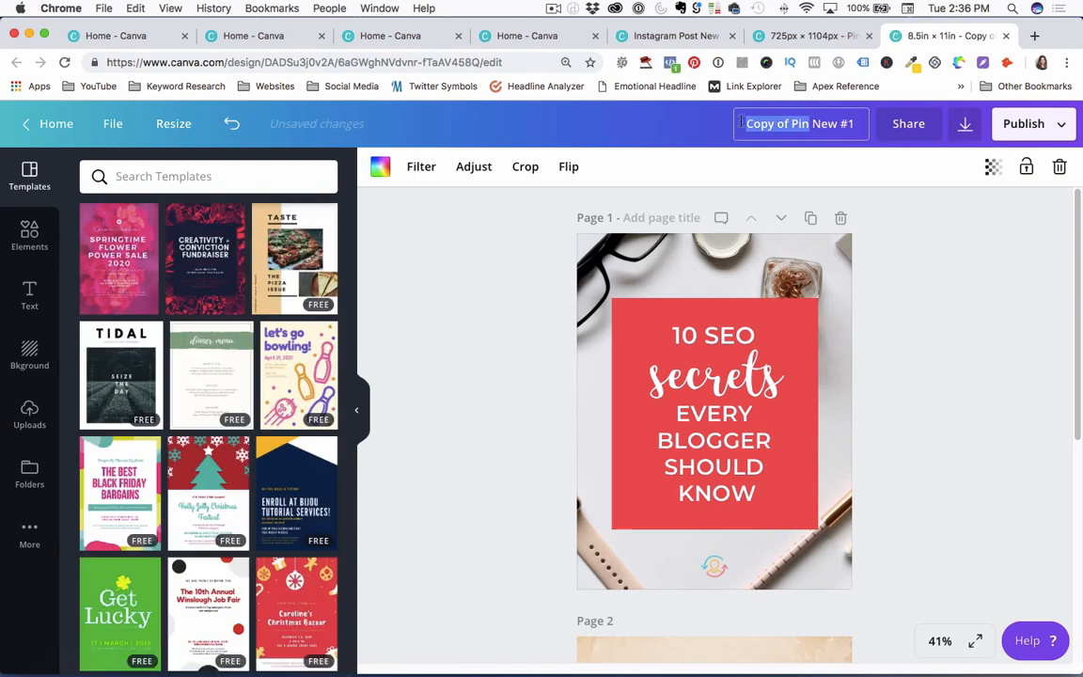
text(Ebook)
click(908, 387)
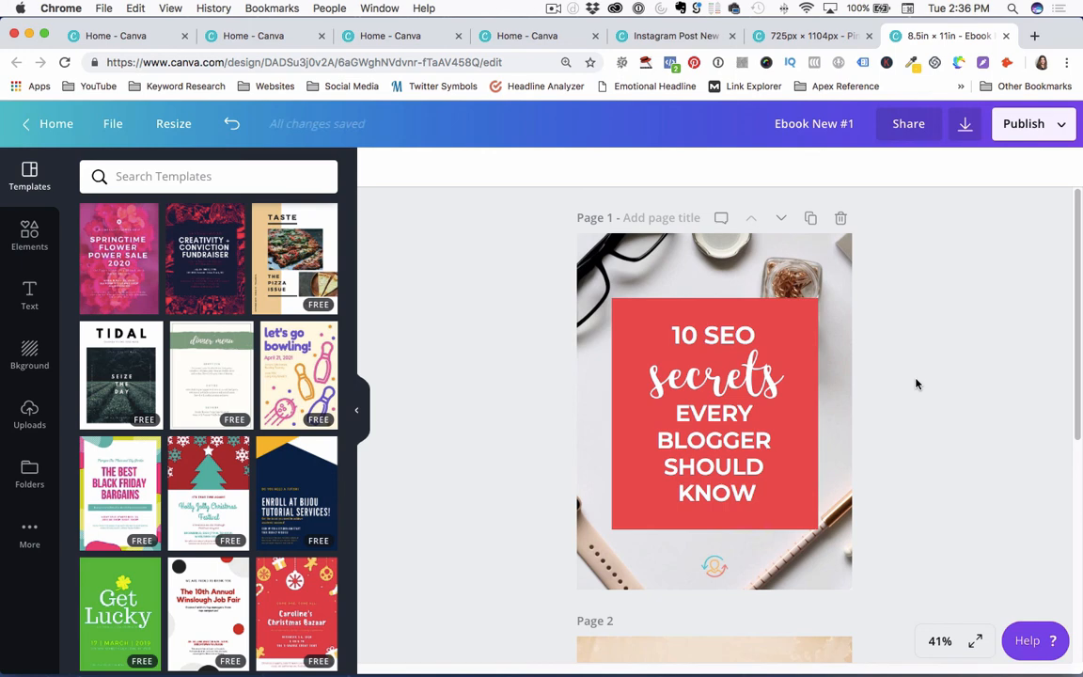
Clear page 2 by deleting the framed title artwork and the background image.
scroll(918, 384, down, 8)
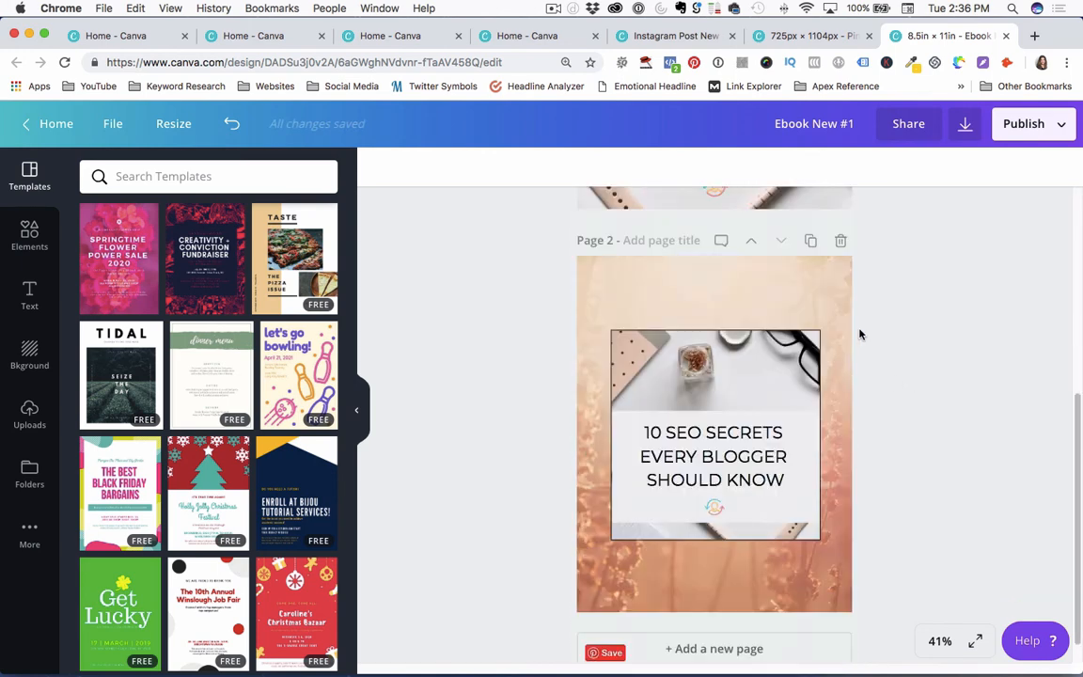
drag(488, 254, 902, 589)
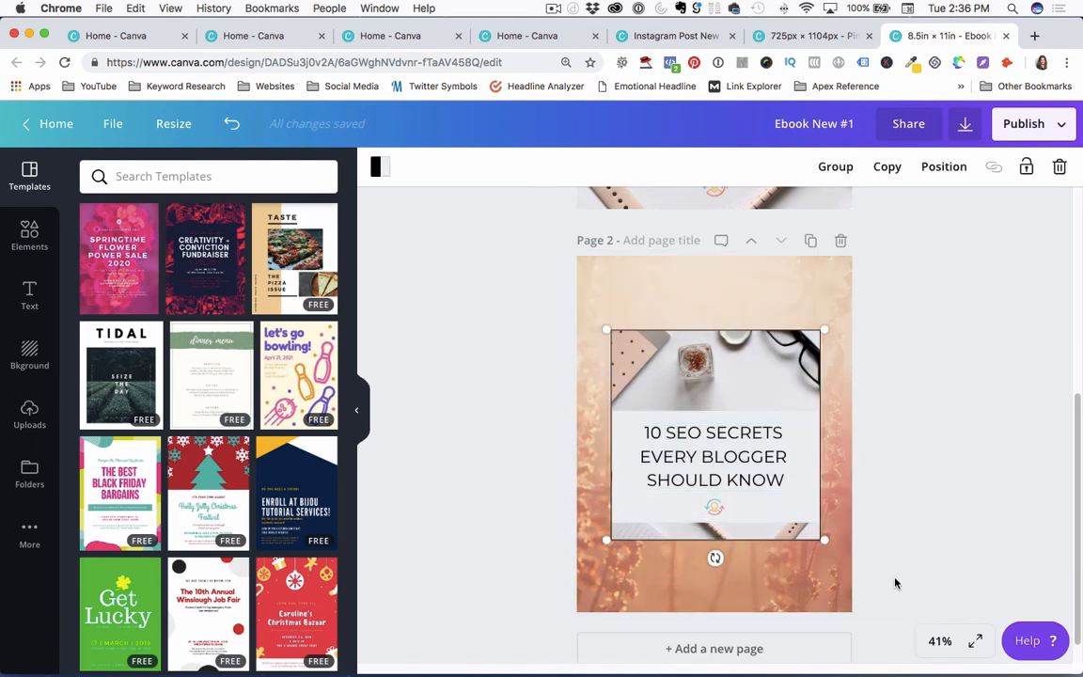
key(Delete)
key(Delete)
key(Delete)
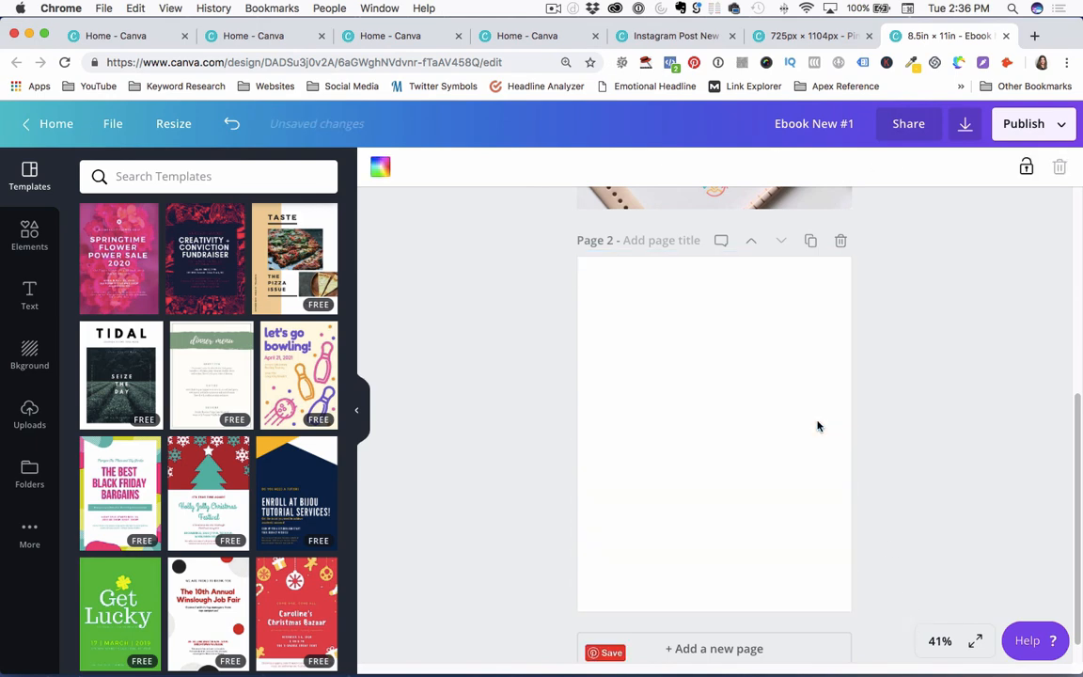
click(888, 337)
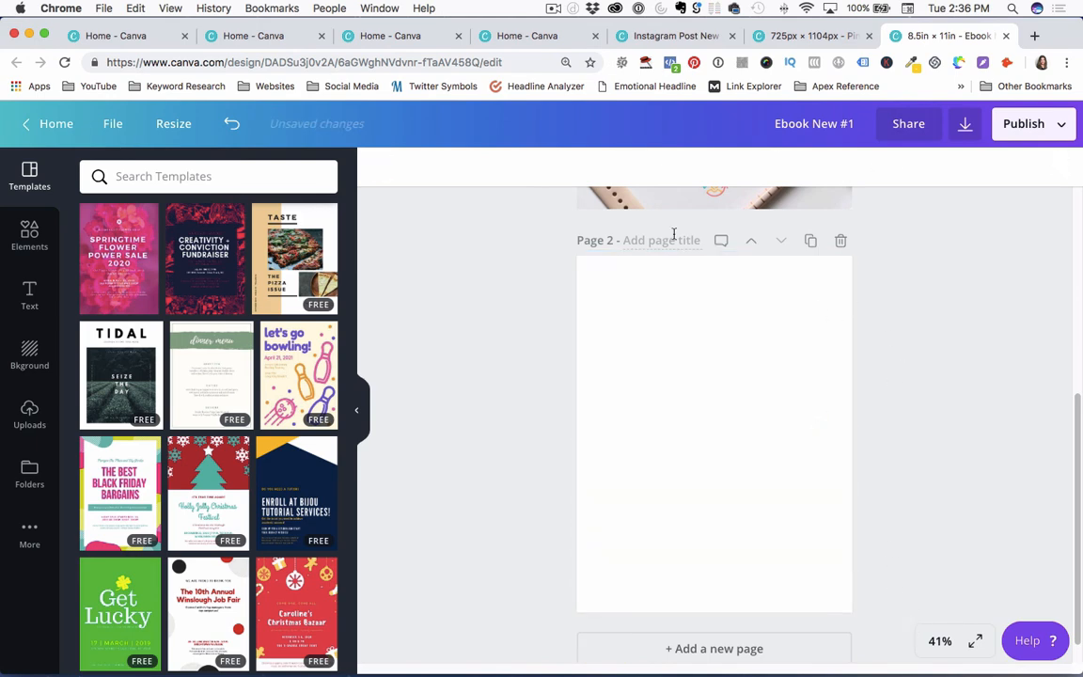
Try a subheading text box at the upper-left margin of page 2 and delete it.
click(29, 294)
click(139, 281)
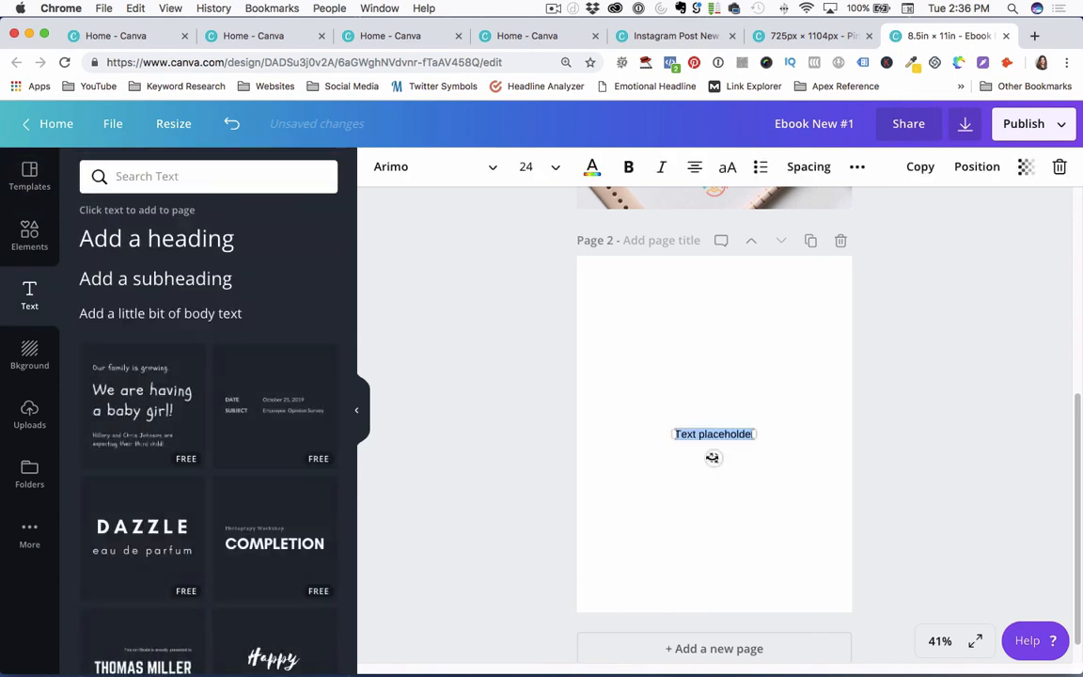
drag(691, 428, 624, 288)
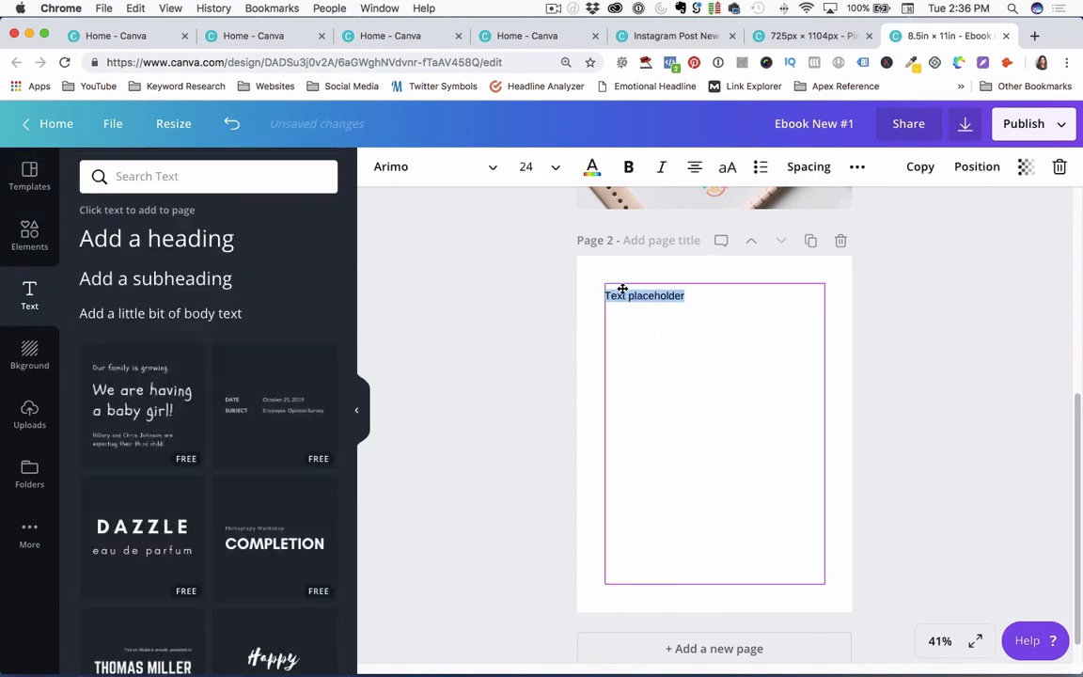
click(526, 287)
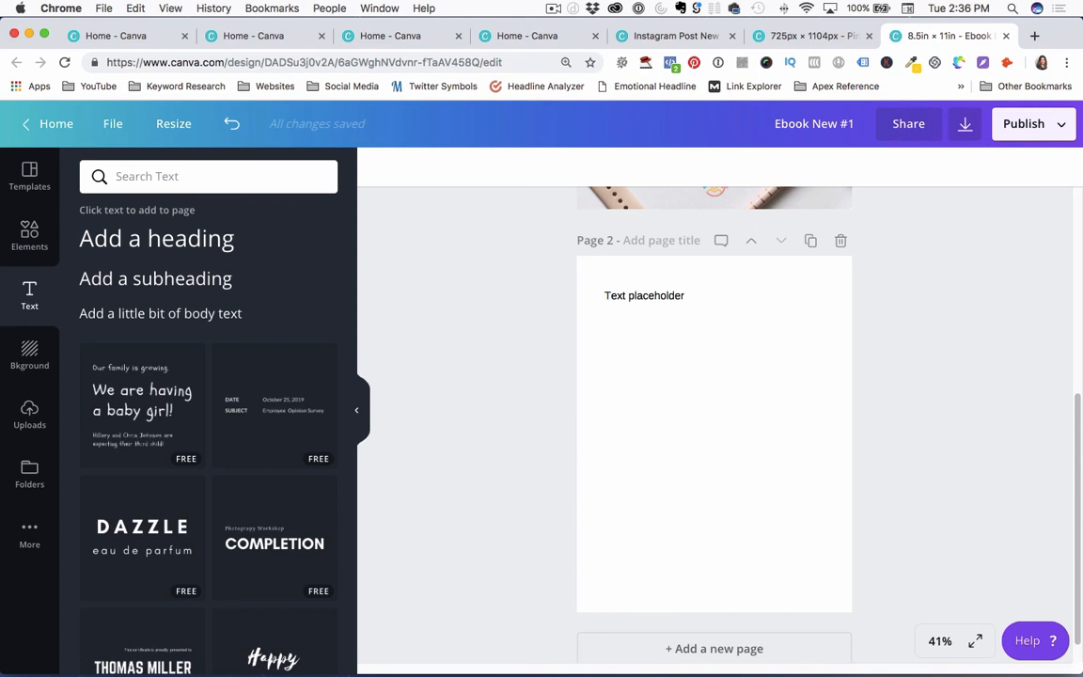
click(644, 296)
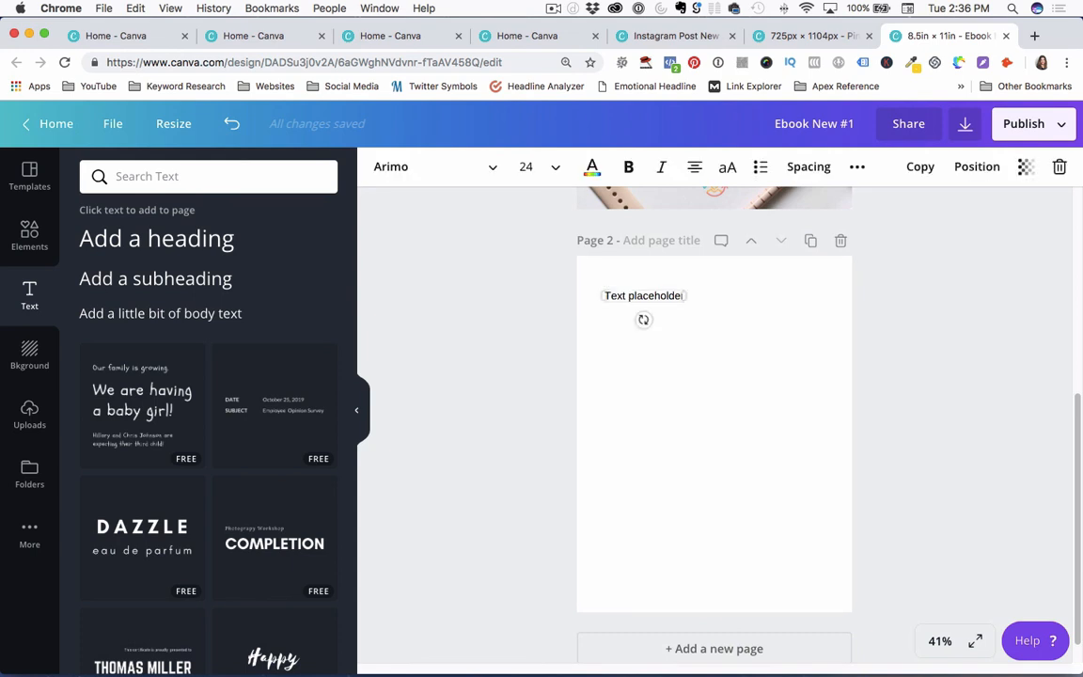
key(Delete)
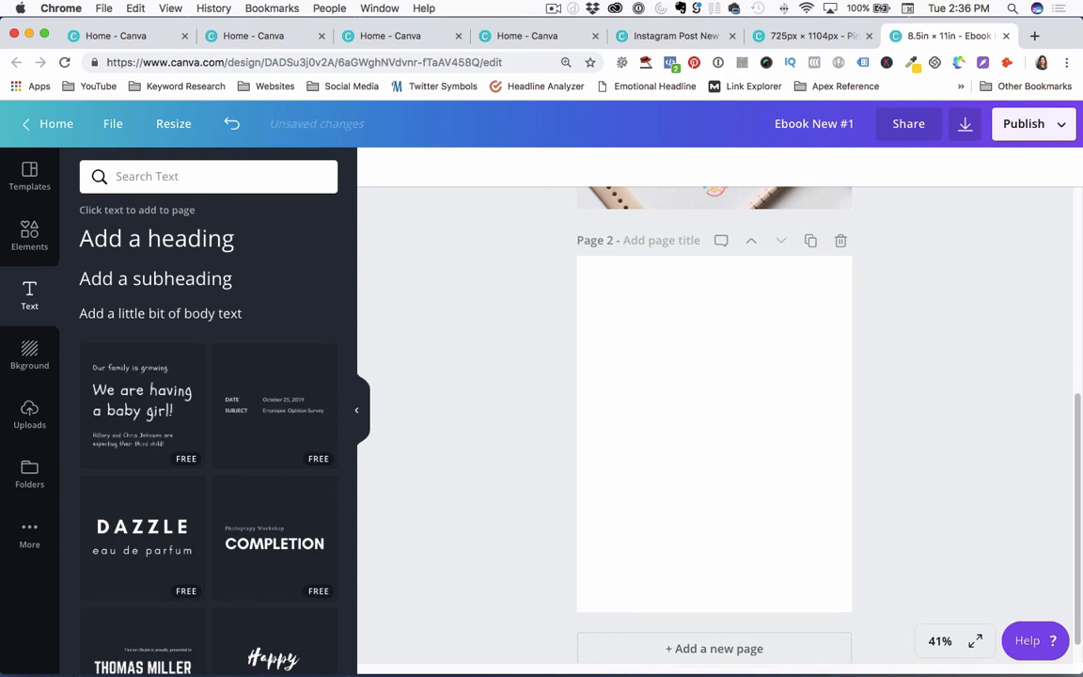
Apply the page 4 layout with the woman in the blue top from Ebook #4, in the "EBOOKS - NEW" folder, to page 2.
click(30, 475)
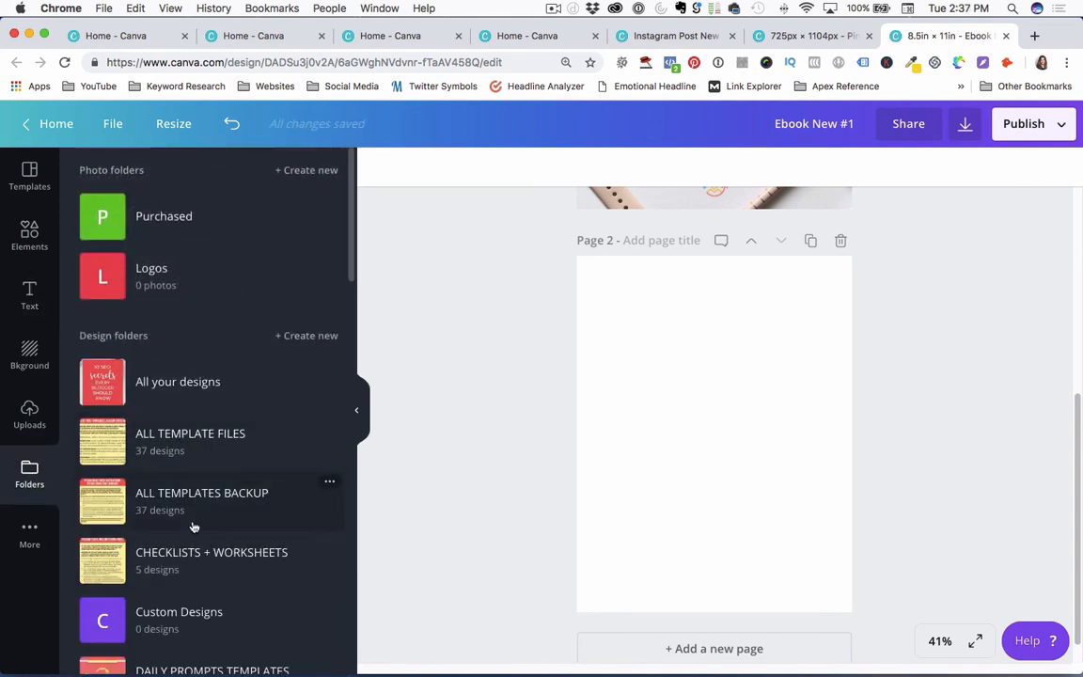
scroll(227, 526, down, 8)
scroll(192, 530, up, 5)
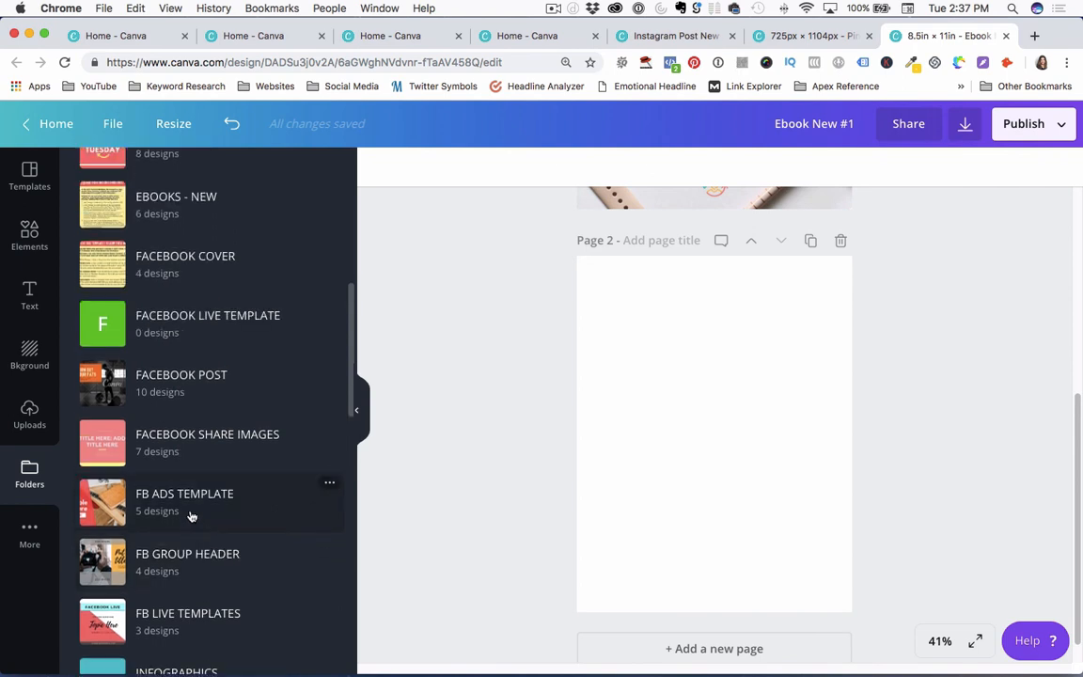
click(174, 331)
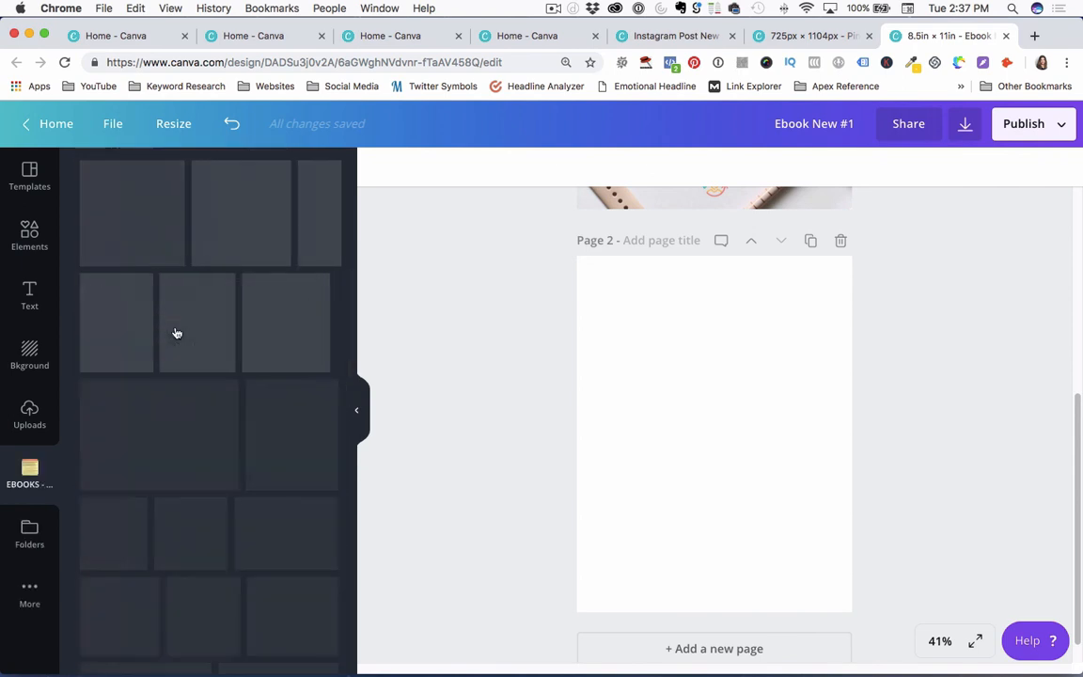
click(136, 229)
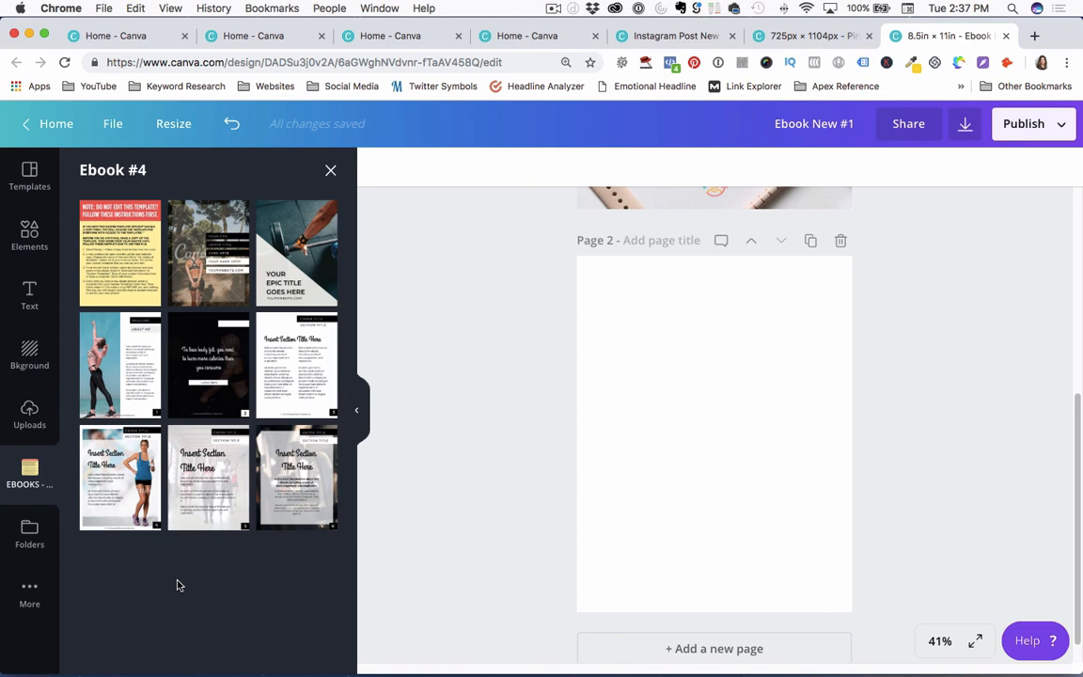
click(110, 470)
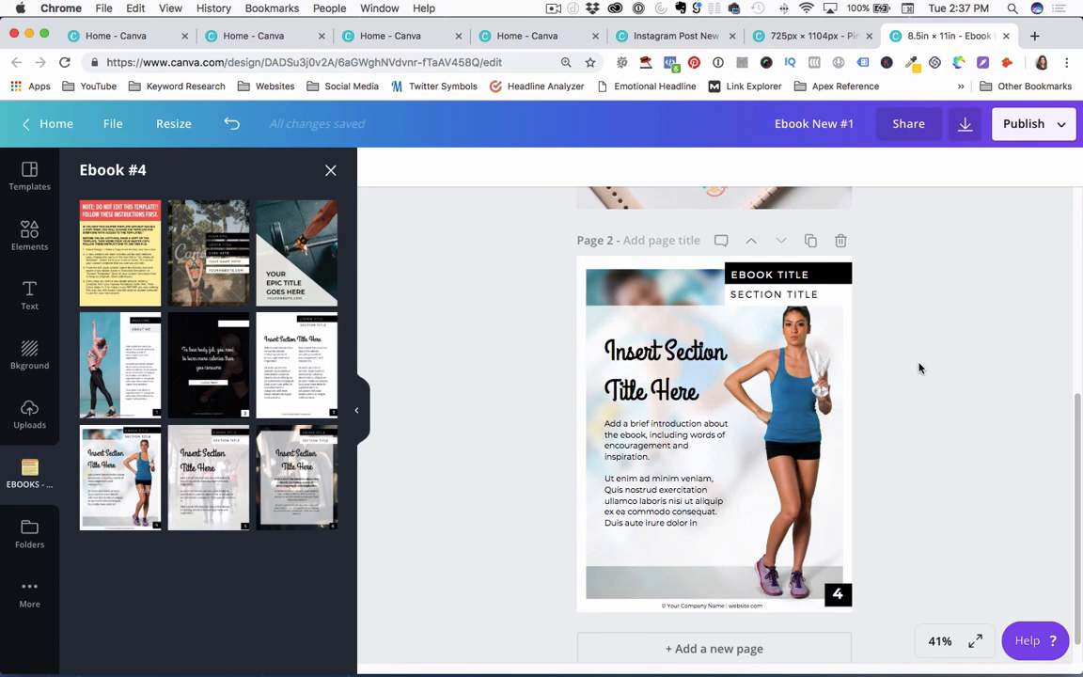
Review the file types offered for downloading the ebook, including PDF Print.
scroll(927, 357, up, 2)
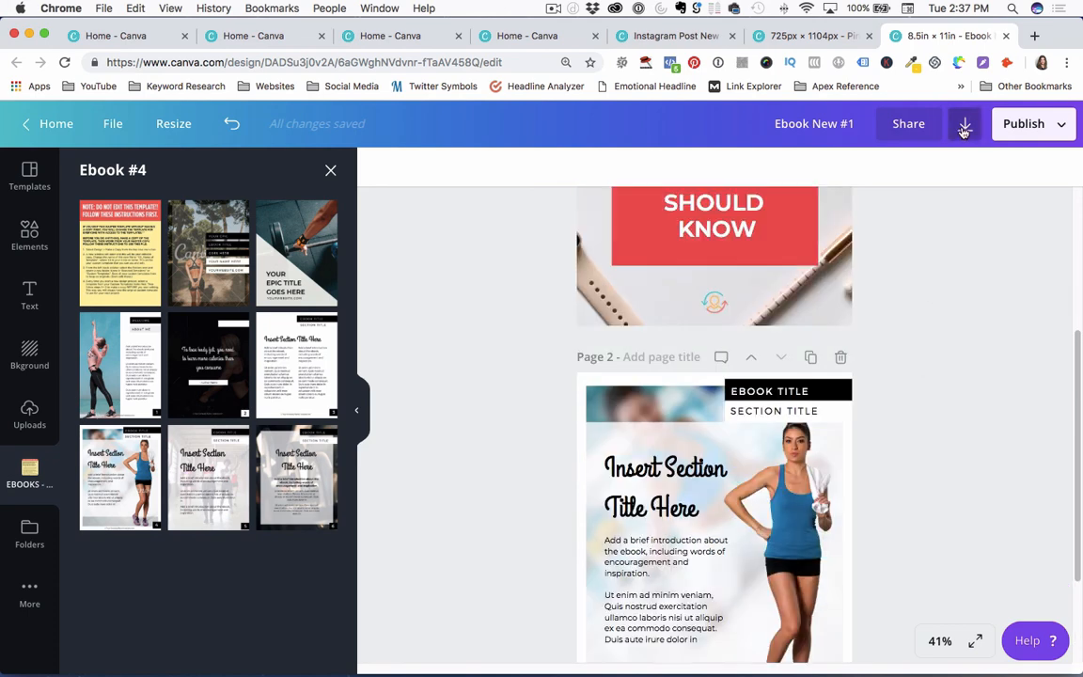
click(965, 123)
click(877, 239)
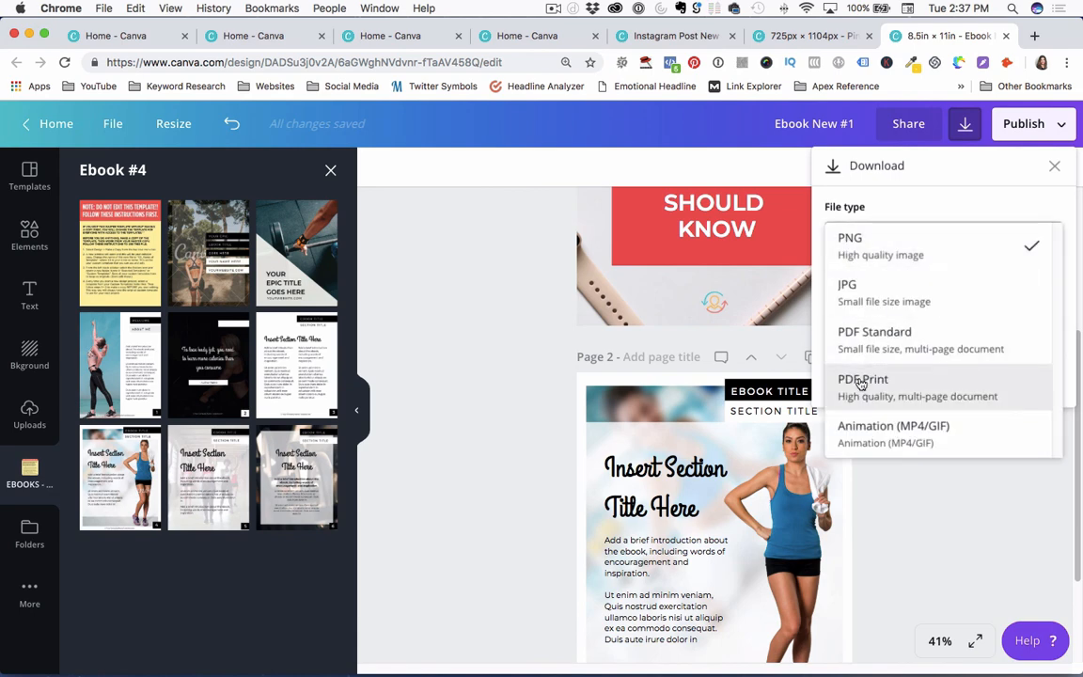
click(918, 460)
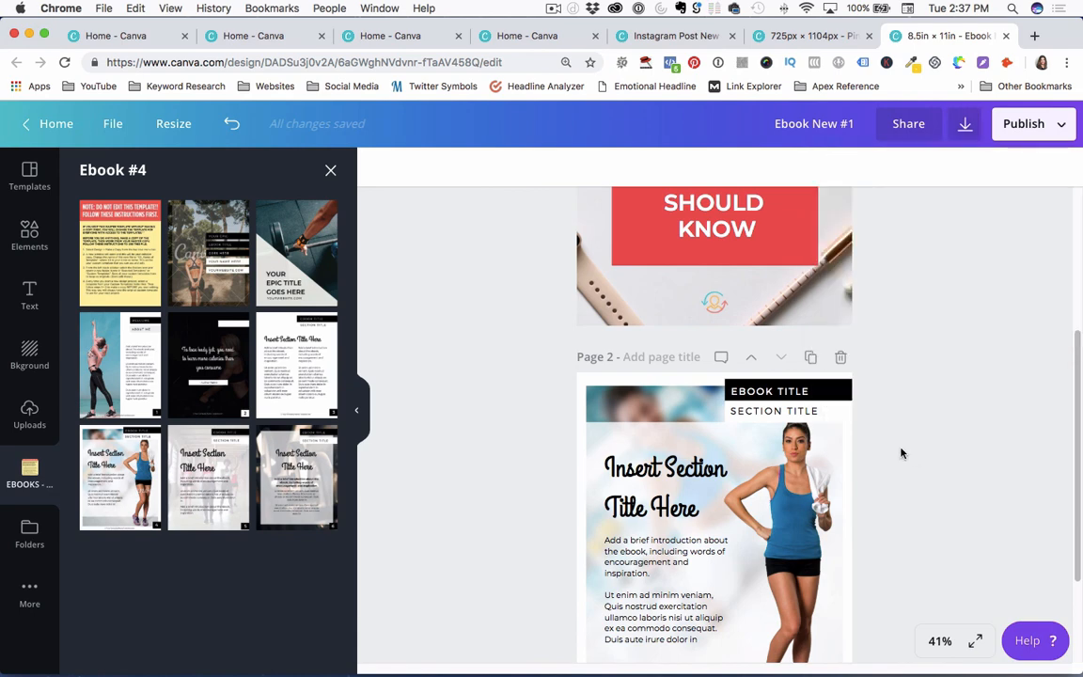
Duplicate page 2 and delete everything on the copy to get a blank page 3.
click(811, 358)
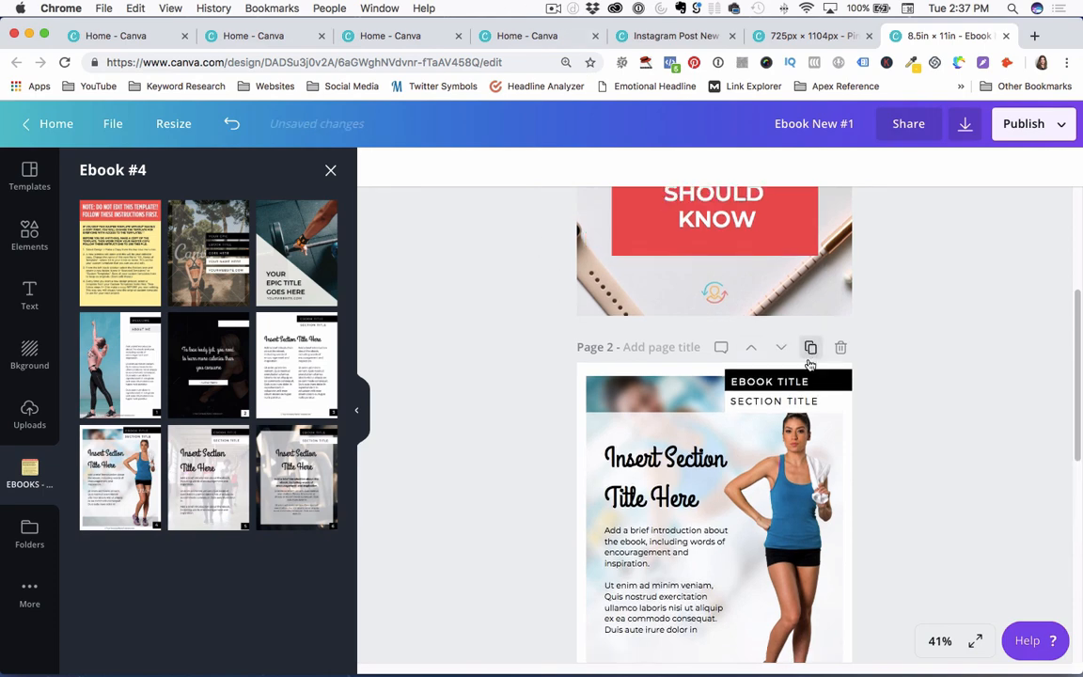
drag(479, 199, 977, 598)
key(Delete)
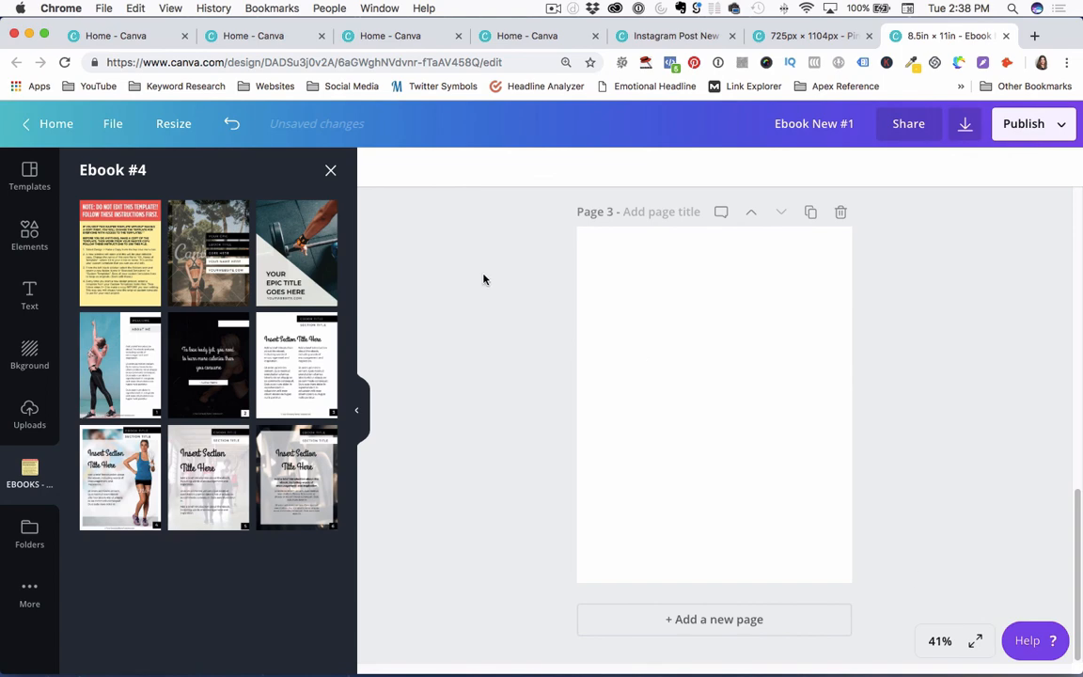
Add the recently used square outline to page 3 and reshape it into a tall, thin-bordered frame.
click(30, 226)
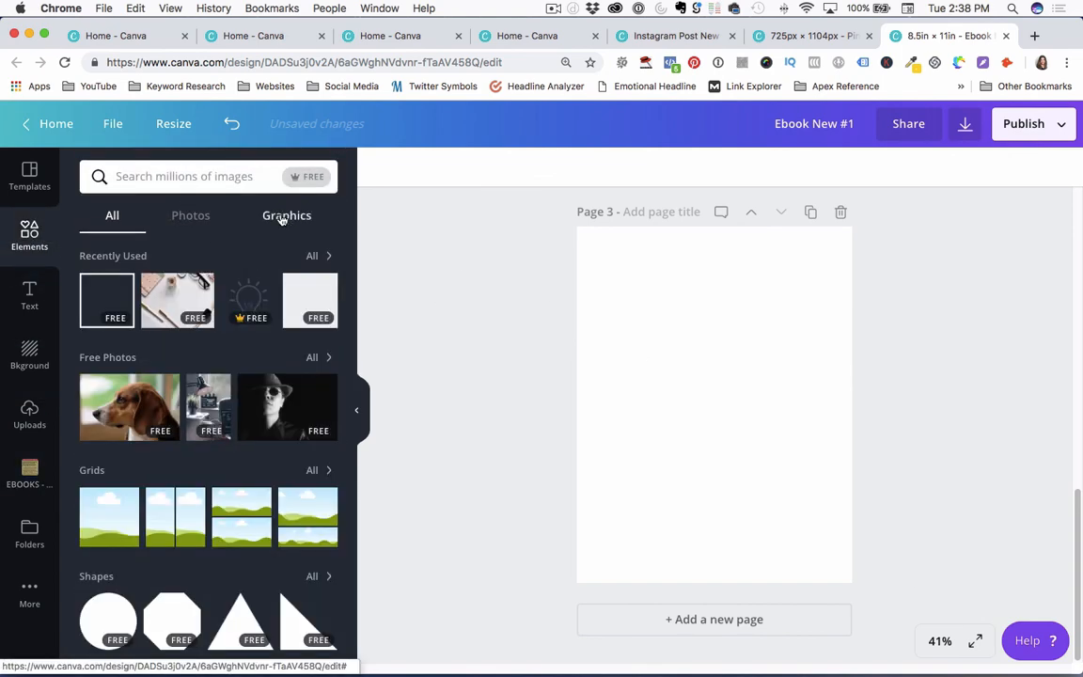
click(114, 295)
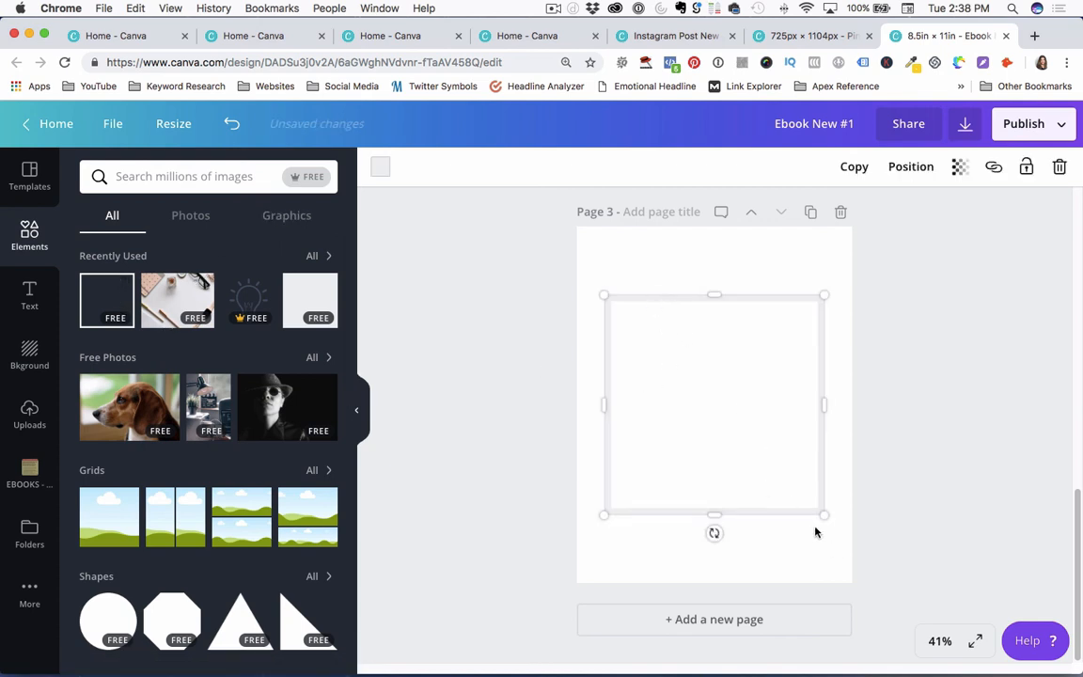
drag(824, 515, 832, 310)
drag(724, 376, 723, 543)
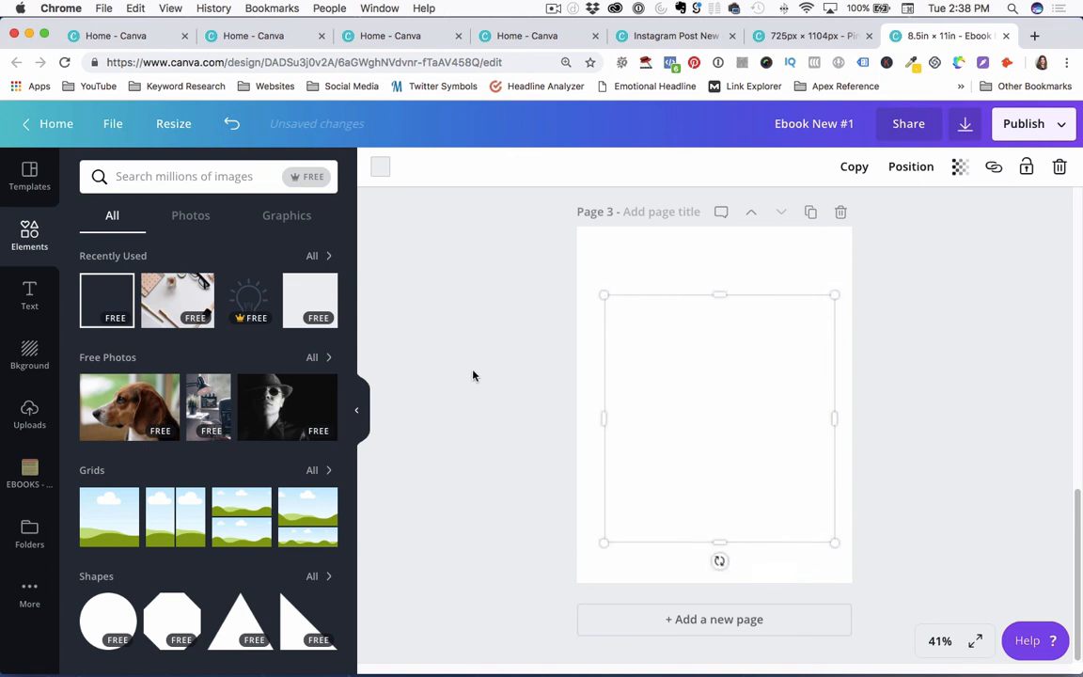
click(474, 375)
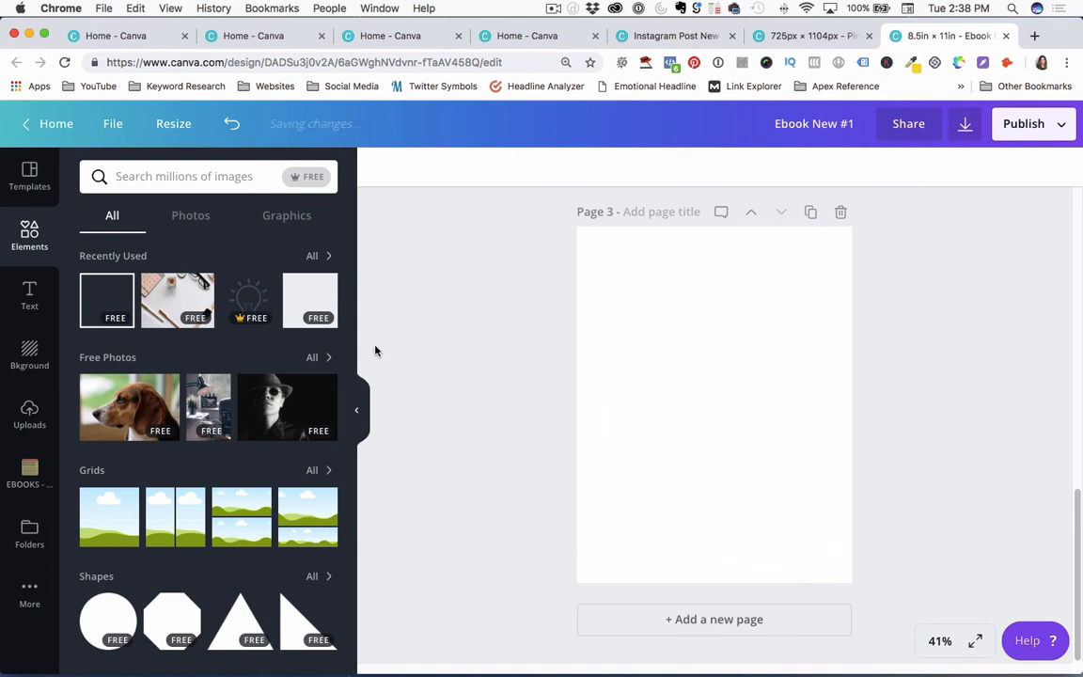
Add a plain straight line to the middle of page 3 and color it black.
scroll(197, 301, down, 5)
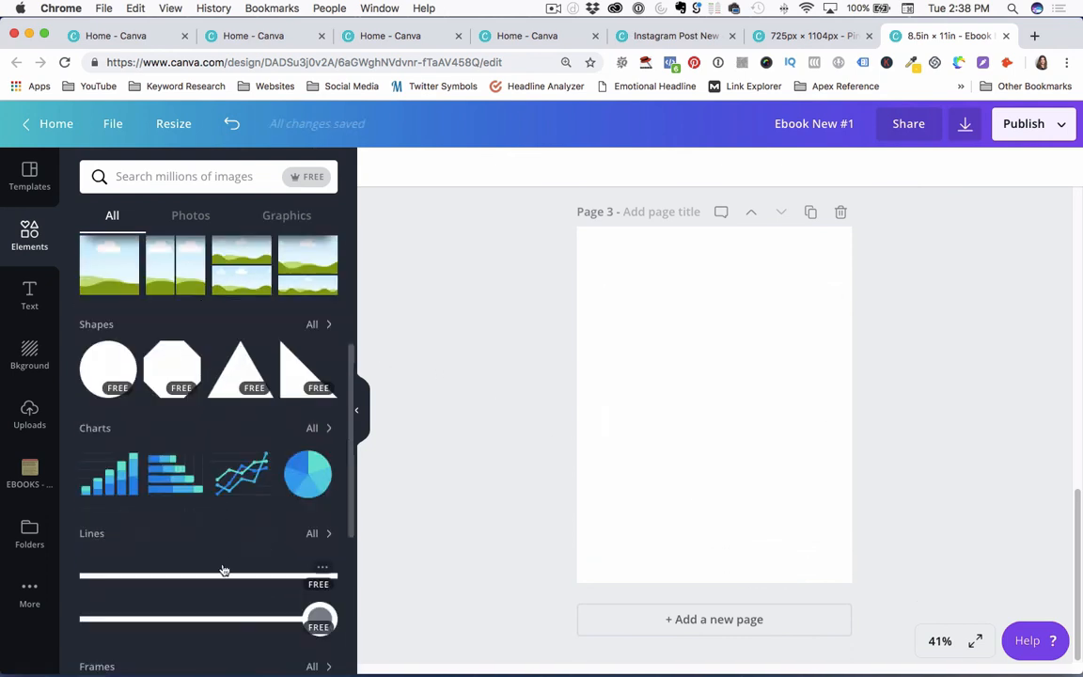
click(225, 575)
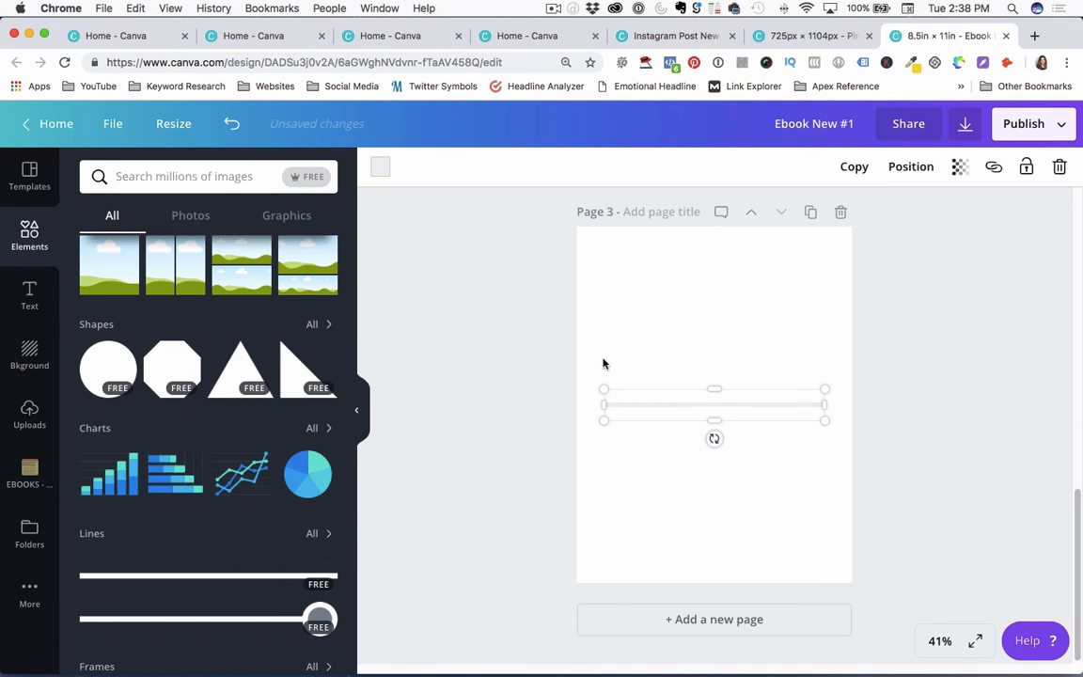
click(380, 166)
click(433, 210)
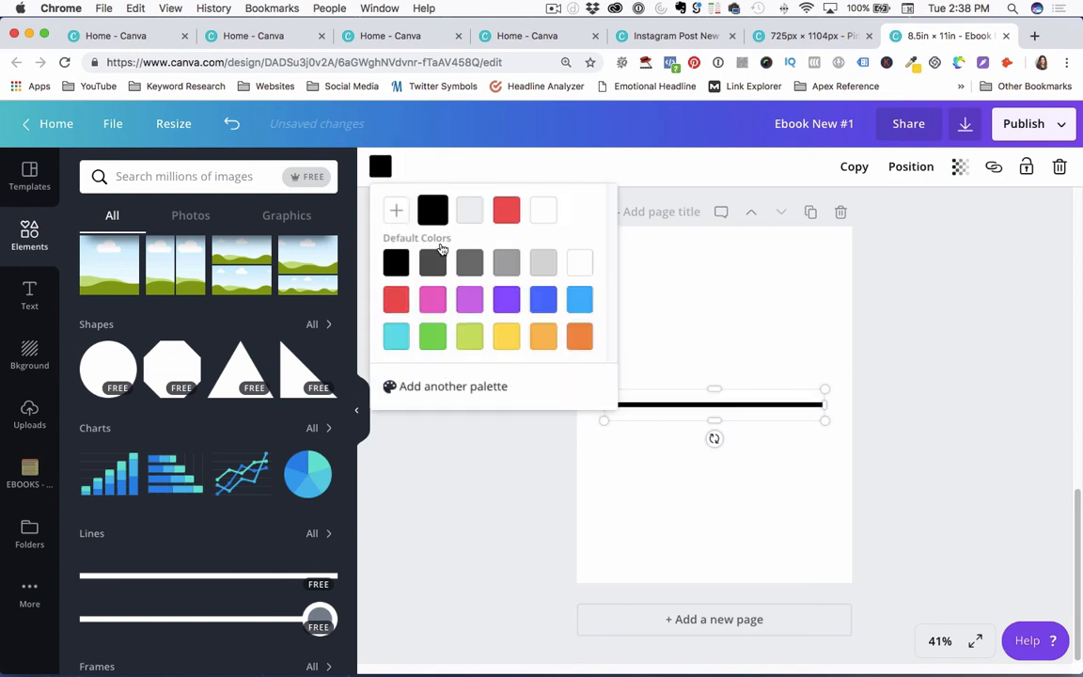
click(488, 460)
Resize the black line on page 3 into a hairline spanning nearly the full page width.
click(643, 406)
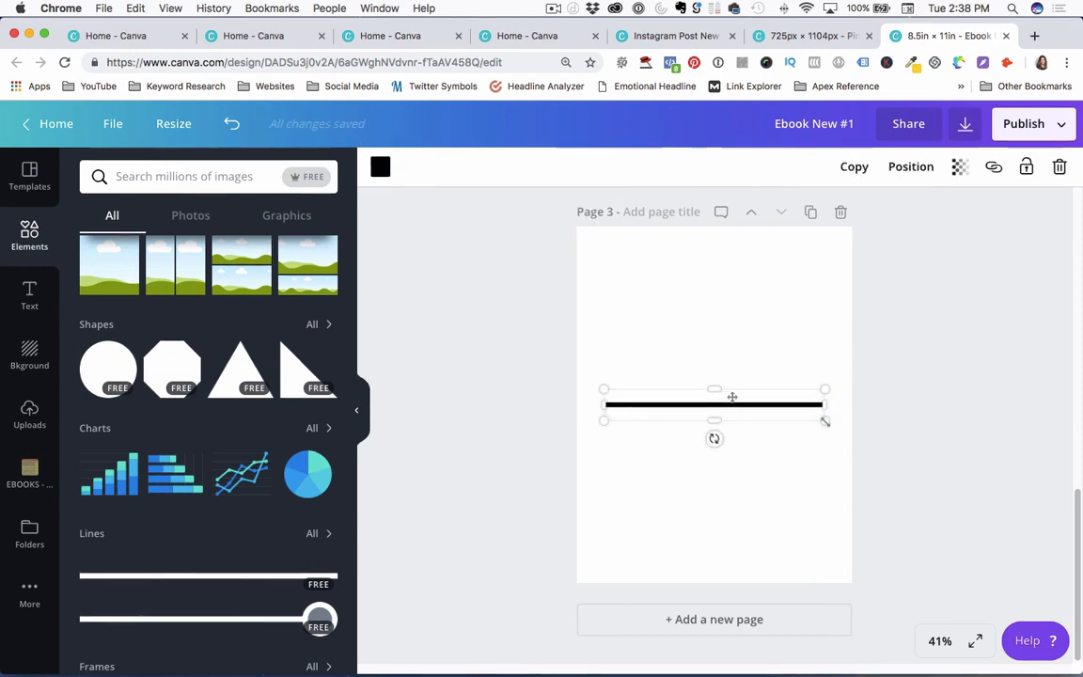
drag(824, 406, 829, 382)
click(958, 392)
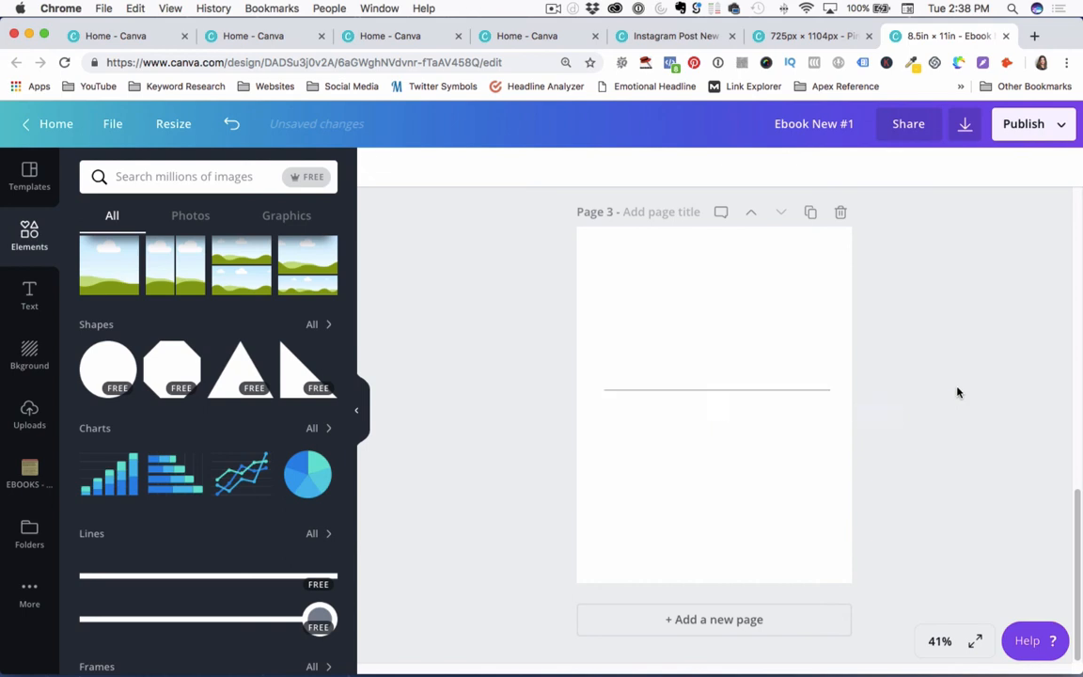
Duplicate the black hairline on page 3 twice, placing the copies closely spaced below the original.
drag(559, 356, 872, 434)
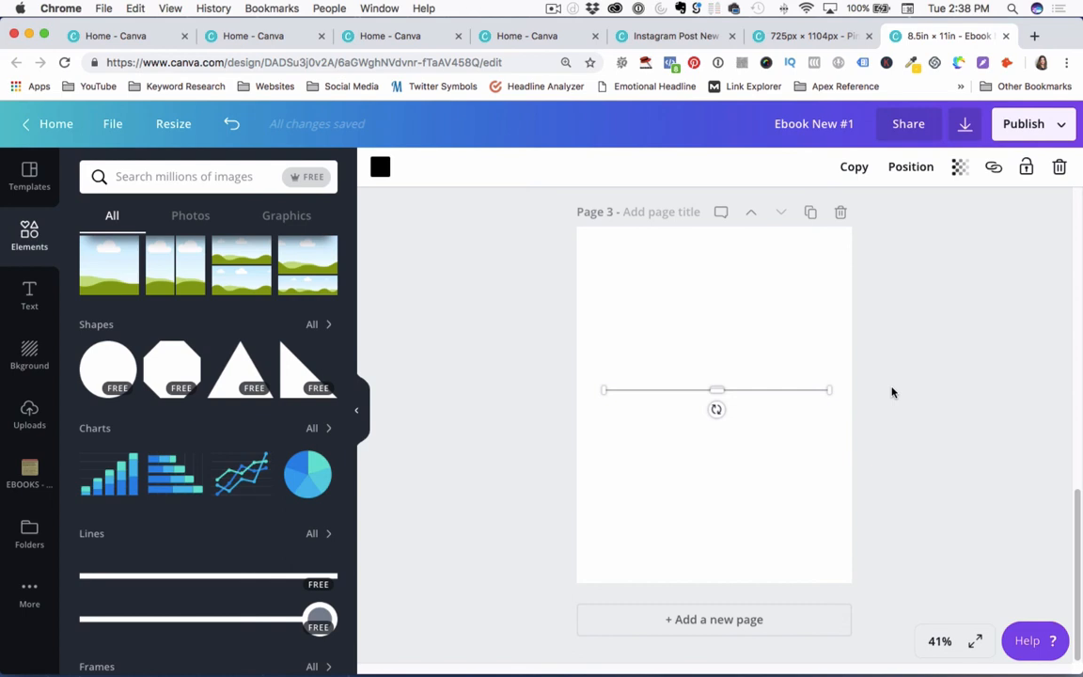
drag(543, 352, 855, 415)
drag(800, 390, 804, 406)
click(926, 397)
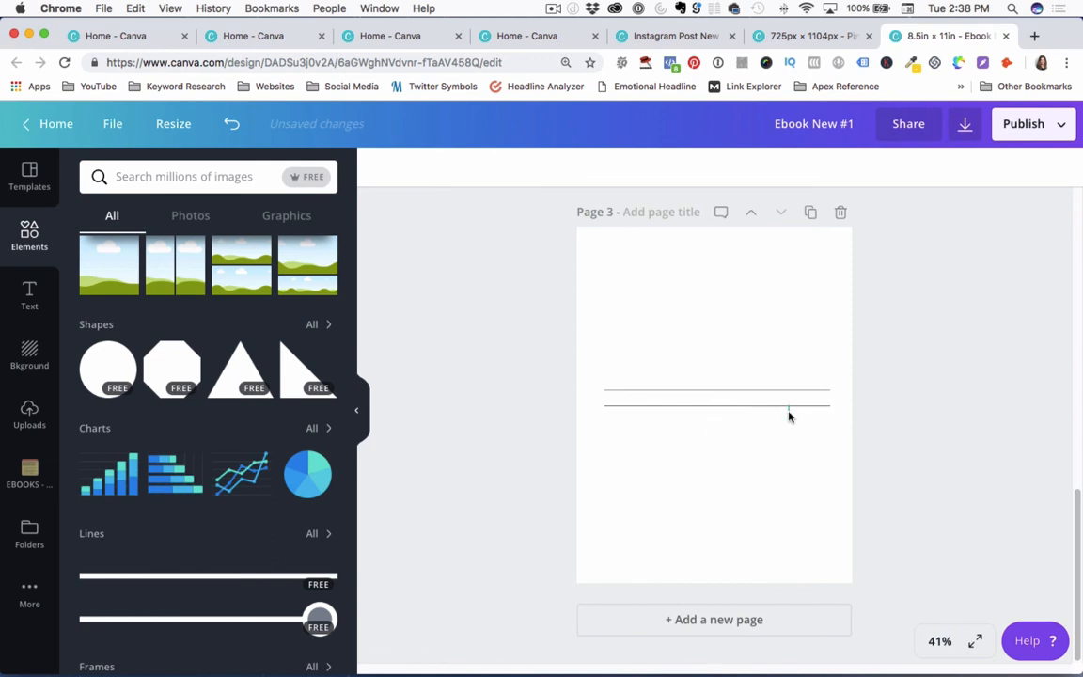
click(784, 410)
click(783, 406)
drag(783, 407, 786, 417)
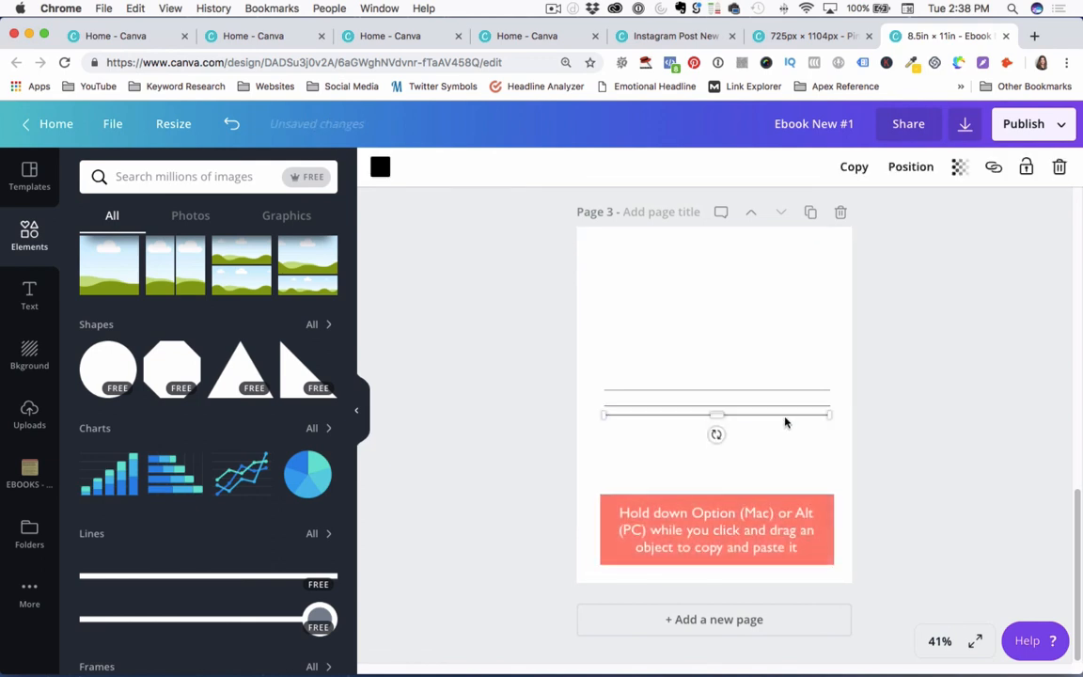
Show the alignment and spacing options for the three lines on page 3, and delete all three lines.
drag(548, 353, 884, 440)
click(943, 166)
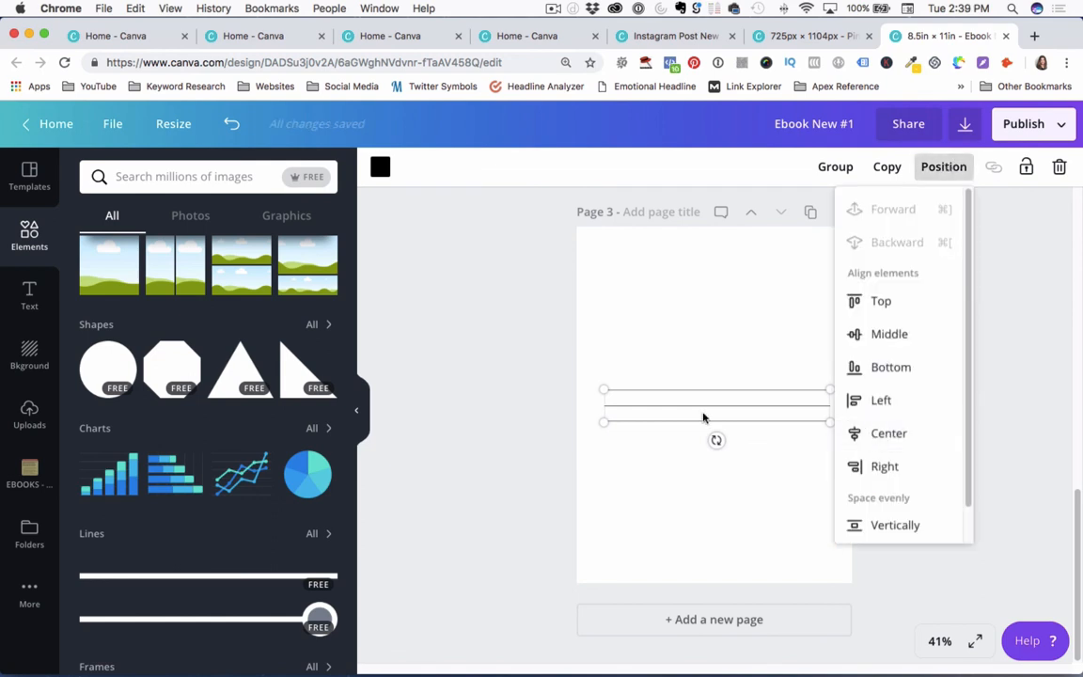
click(515, 388)
drag(487, 327, 866, 429)
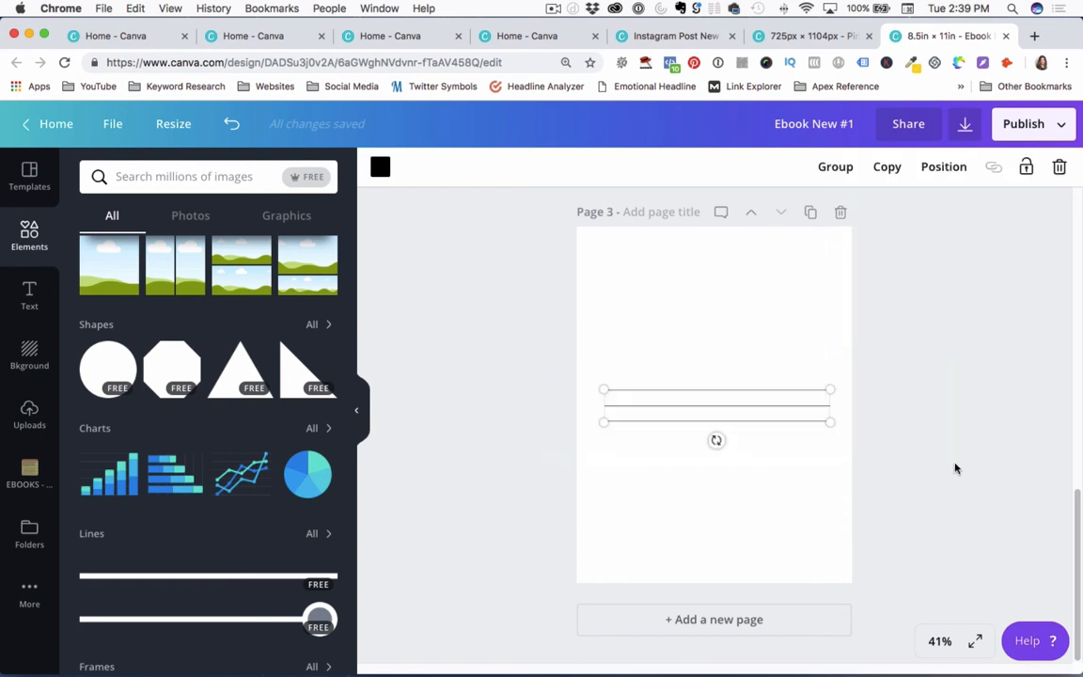
key(Delete)
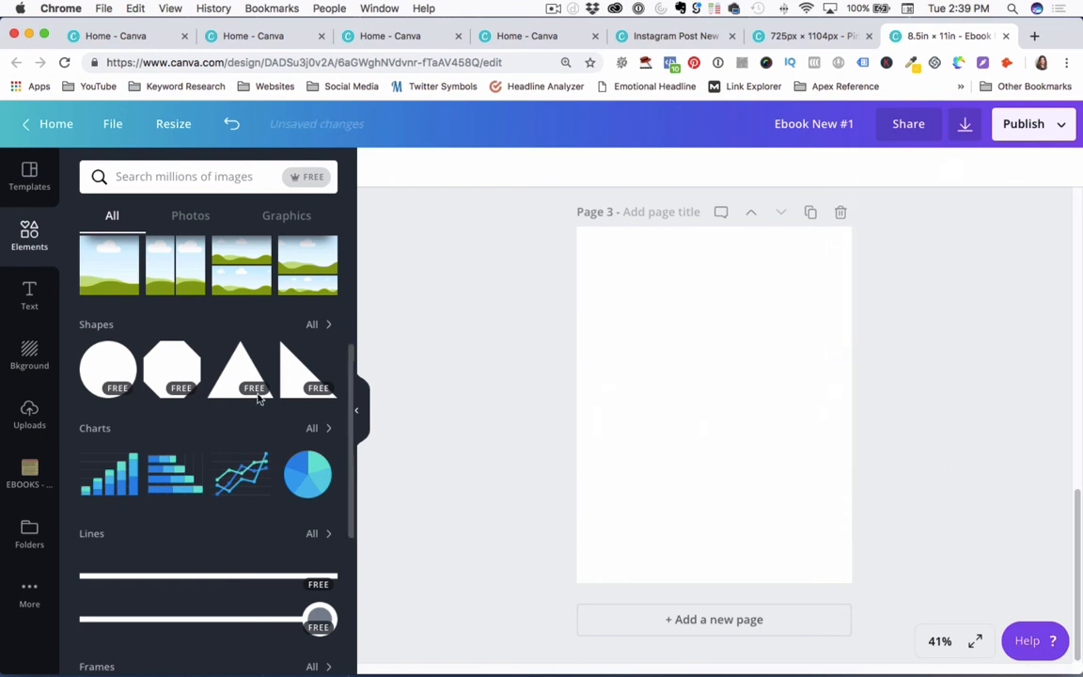
Add the plain circular photo frame to the blank page 3.
scroll(347, 461, down, 3)
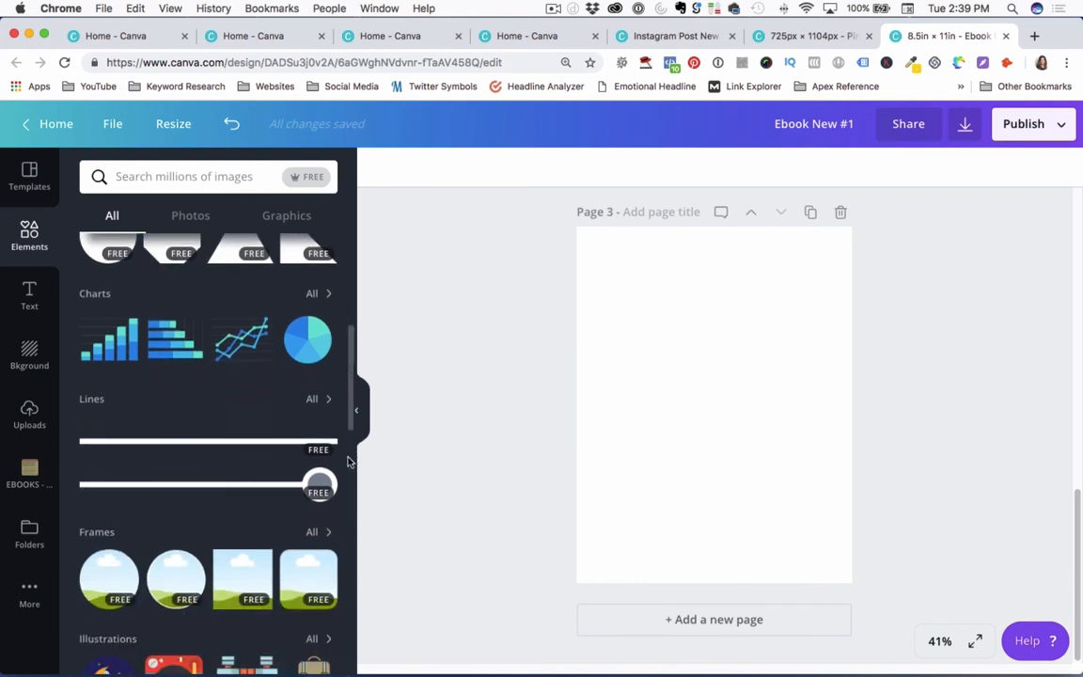
scroll(348, 461, down, 4)
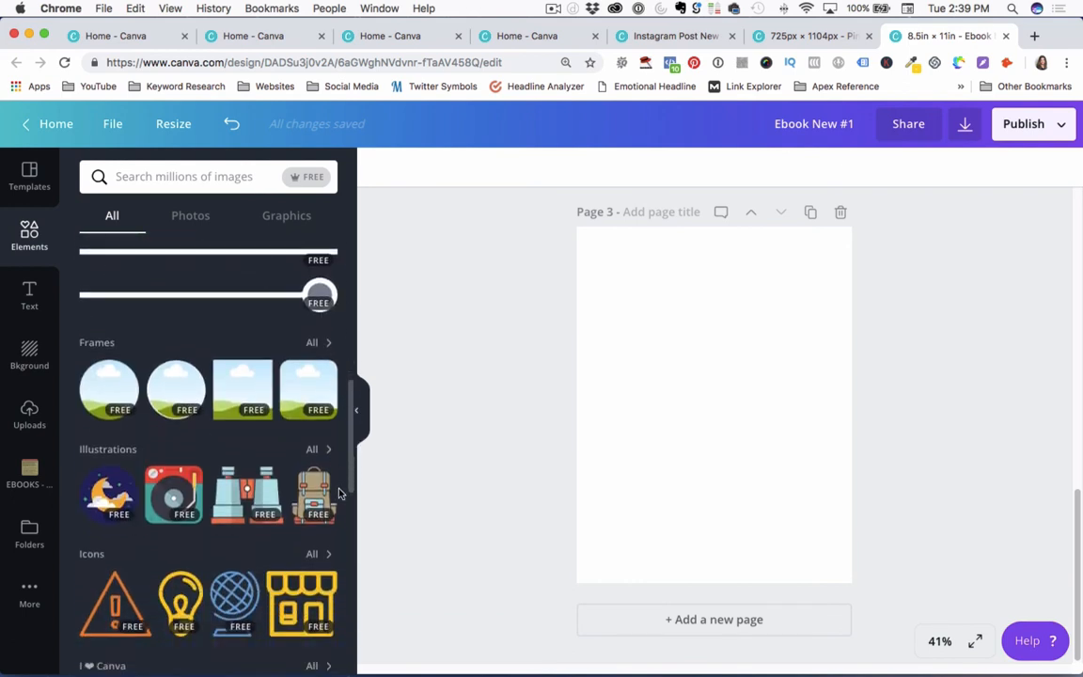
click(108, 386)
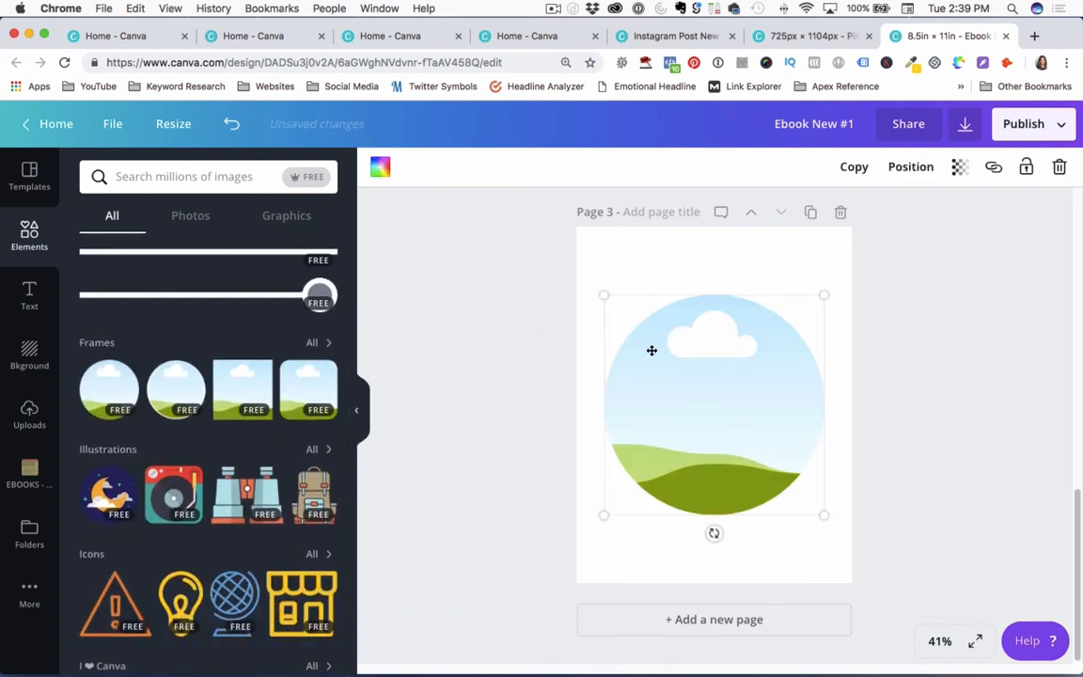
click(542, 333)
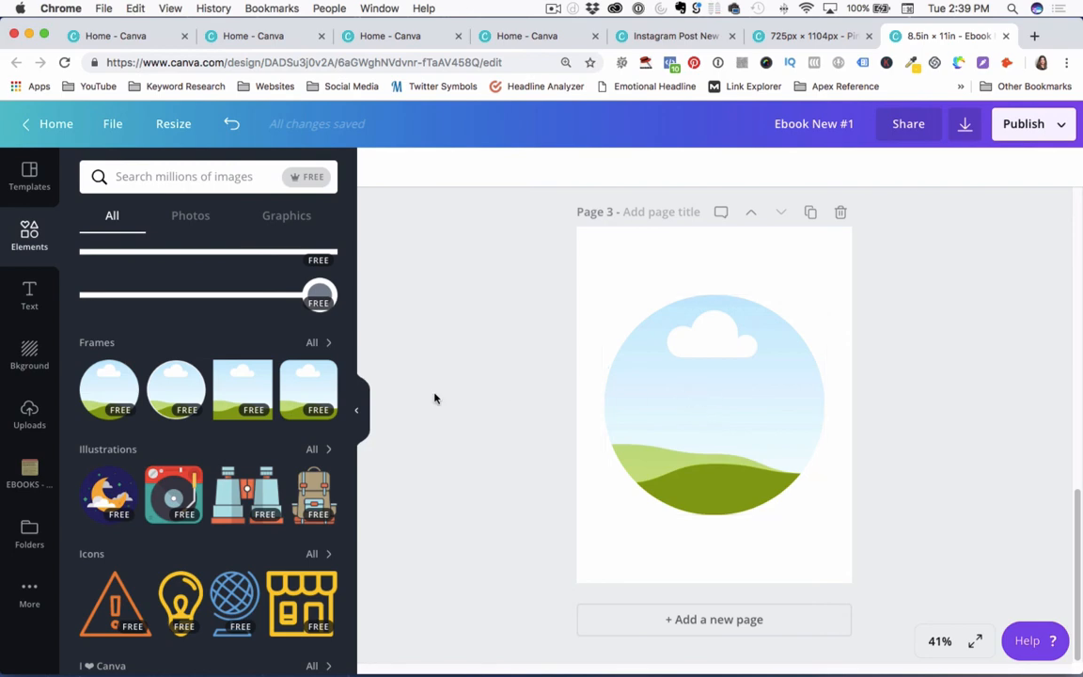
Fill the circular frame on page 3 with the uploaded desk photo of a laptop, glasses and color swatches, and select it.
click(30, 414)
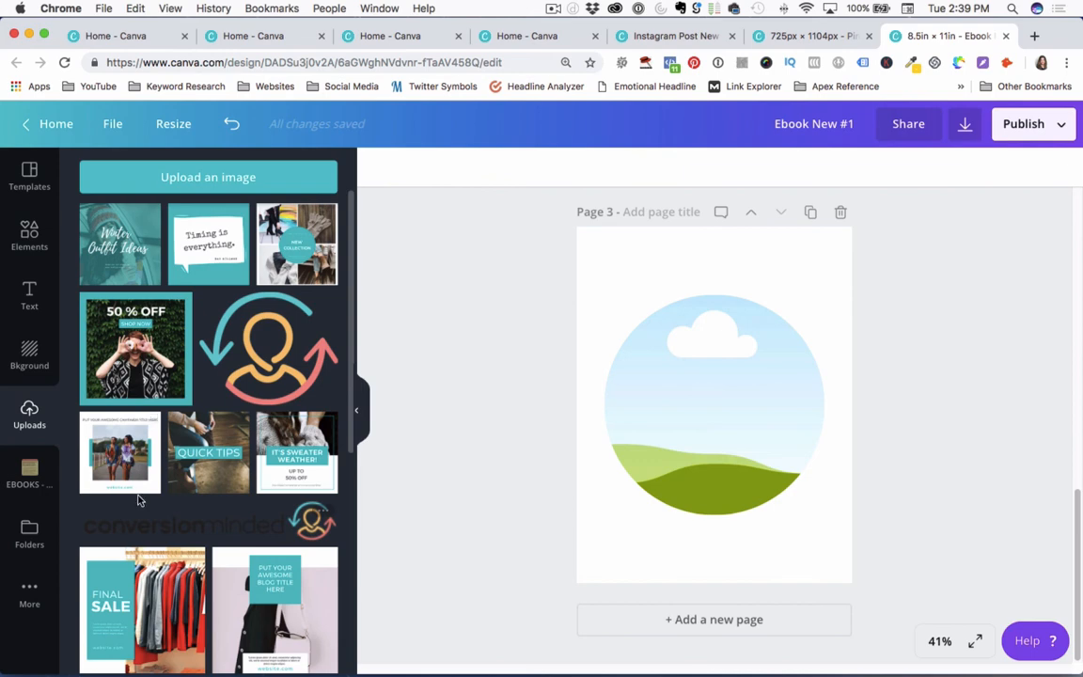
scroll(138, 501, down, 5)
drag(131, 343, 686, 400)
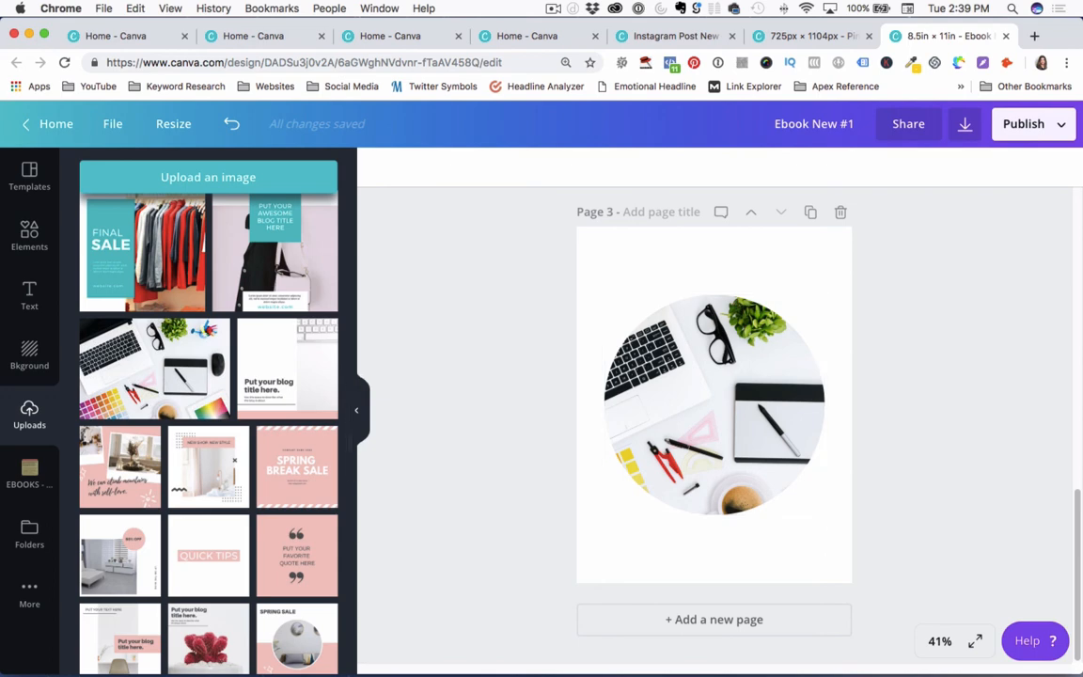
scroll(208, 424, up, 5)
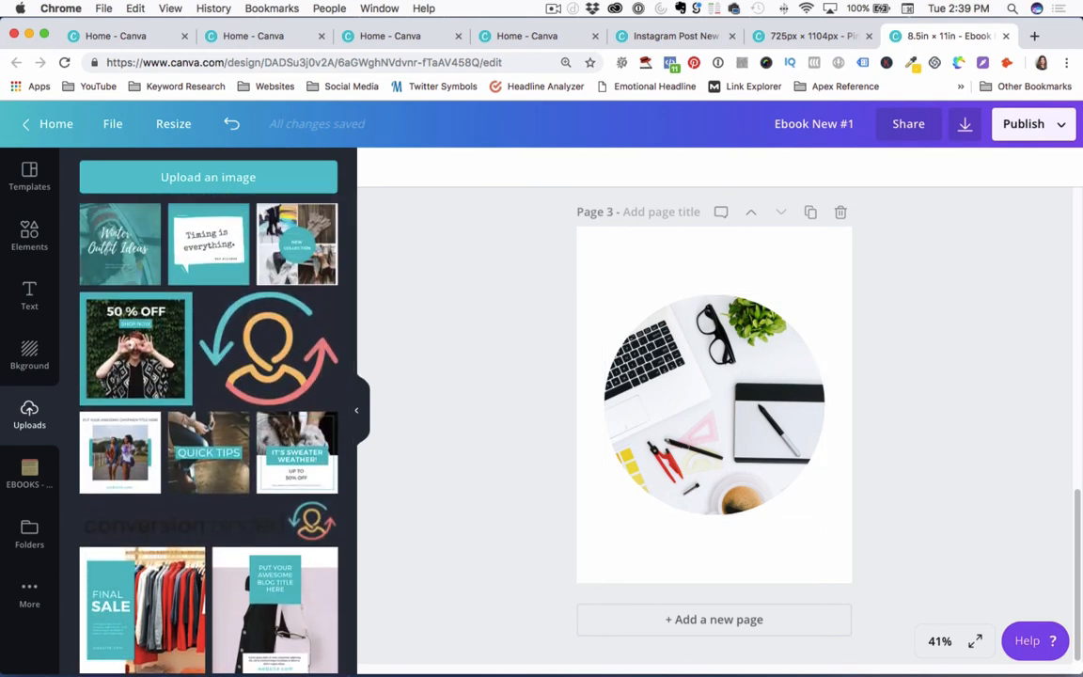
click(715, 405)
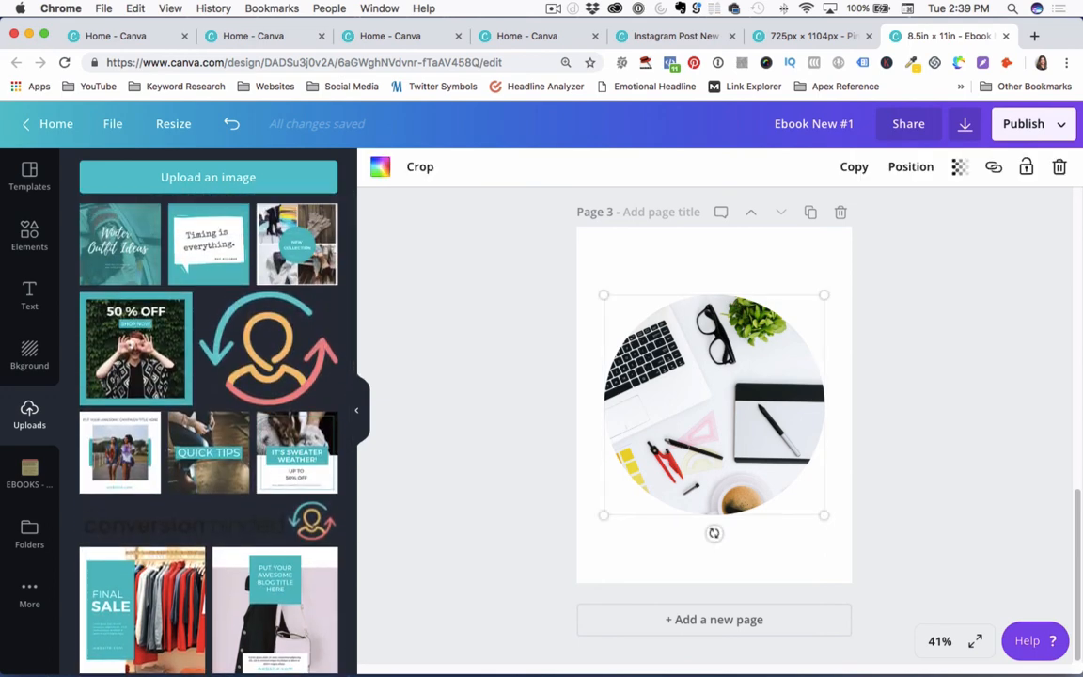